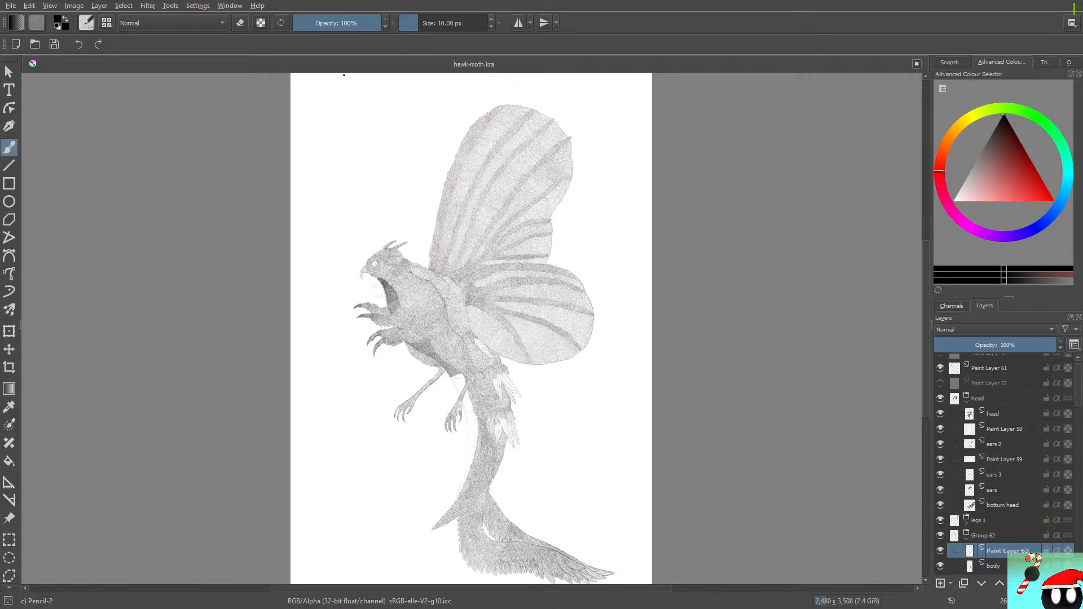
Step: Examine the unfinished small-scale texture on the belly between the creature's two hind legs
{"action": "scroll", "coordinate": [700, 490], "scroll_direction": "up", "scroll_amount": 3}
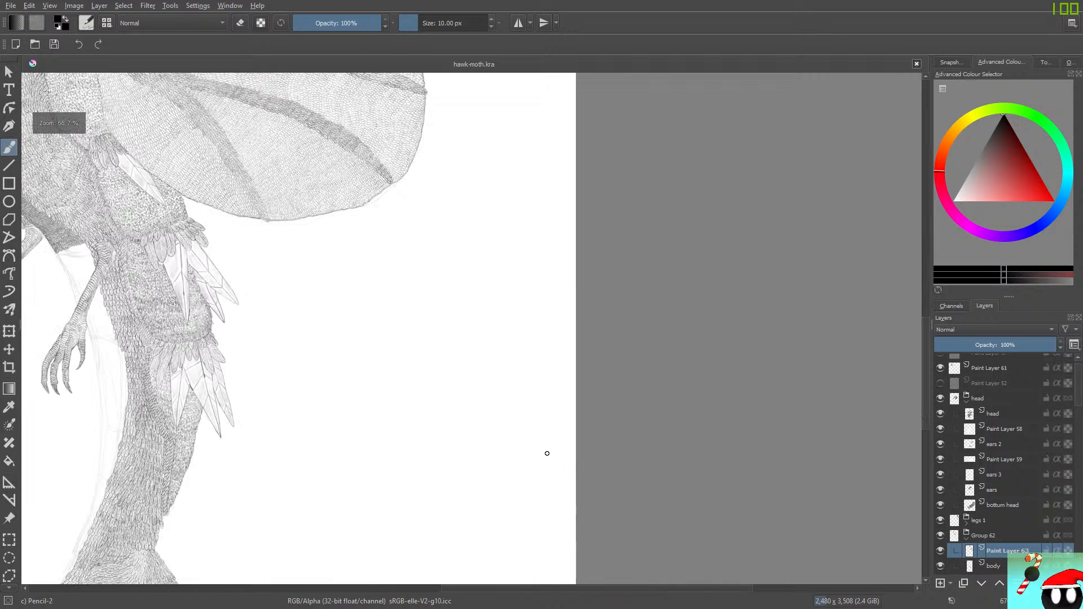
{"action": "scroll", "coordinate": [396, 332], "scroll_direction": "down", "scroll_amount": 4}
{"action": "scroll", "coordinate": [234, 302], "scroll_direction": "up", "scroll_amount": 2}
{"action": "scroll", "coordinate": [379, 311], "scroll_direction": "up", "scroll_amount": 6}
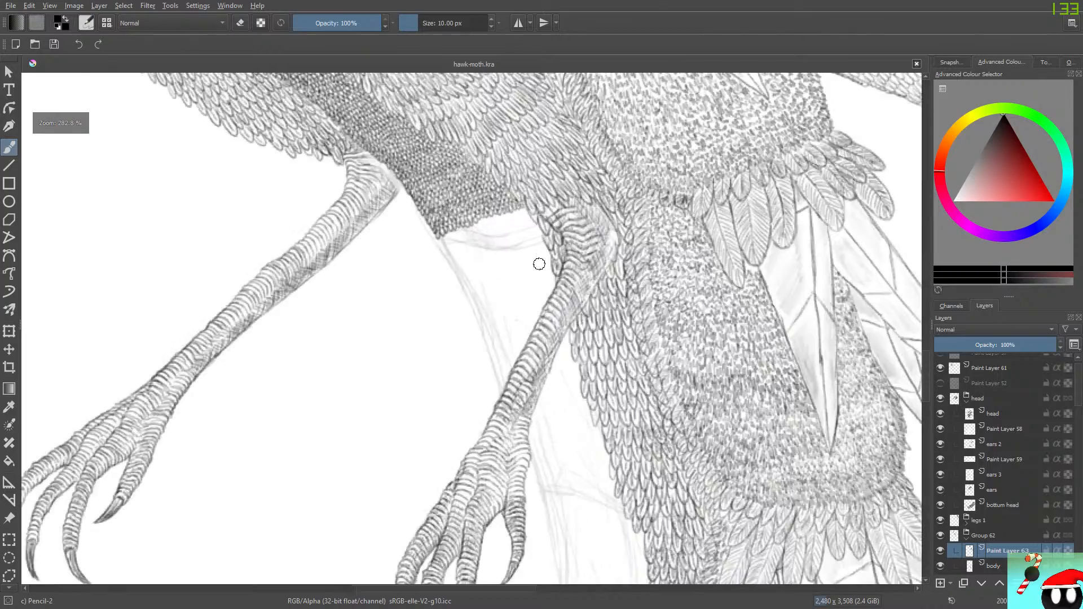
{"action": "scroll", "coordinate": [456, 197], "scroll_direction": "down", "scroll_amount": 2}
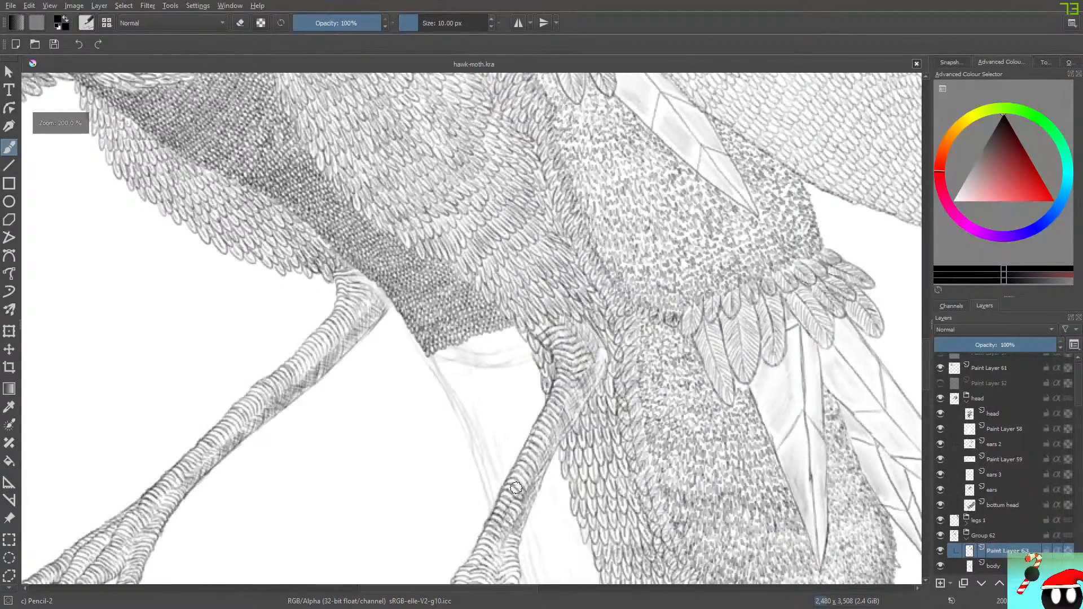
{"action": "scroll", "coordinate": [420, 269], "scroll_direction": "up", "scroll_amount": 3}
{"action": "scroll", "coordinate": [423, 257], "scroll_direction": "down", "scroll_amount": 1}
{"action": "scroll", "coordinate": [448, 229], "scroll_direction": "up", "scroll_amount": 2}
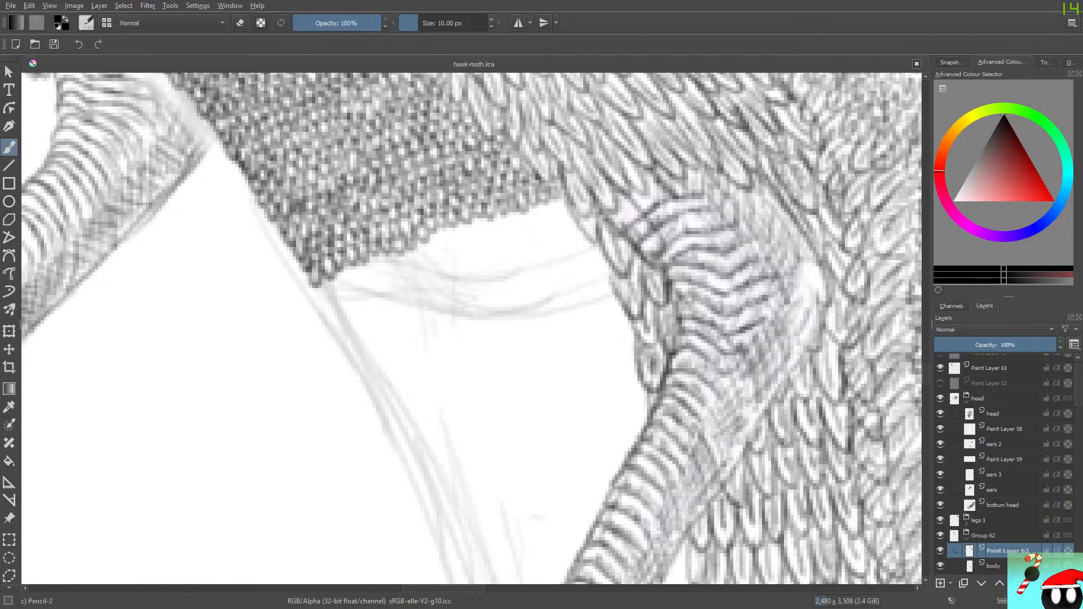
Step: Make the lower of the two hidden "wing 3" entries beneath wing 1 visible, leaving the upper one hidden
{"action": "scroll", "coordinate": [1005, 463], "scroll_direction": "down", "scroll_amount": 8}
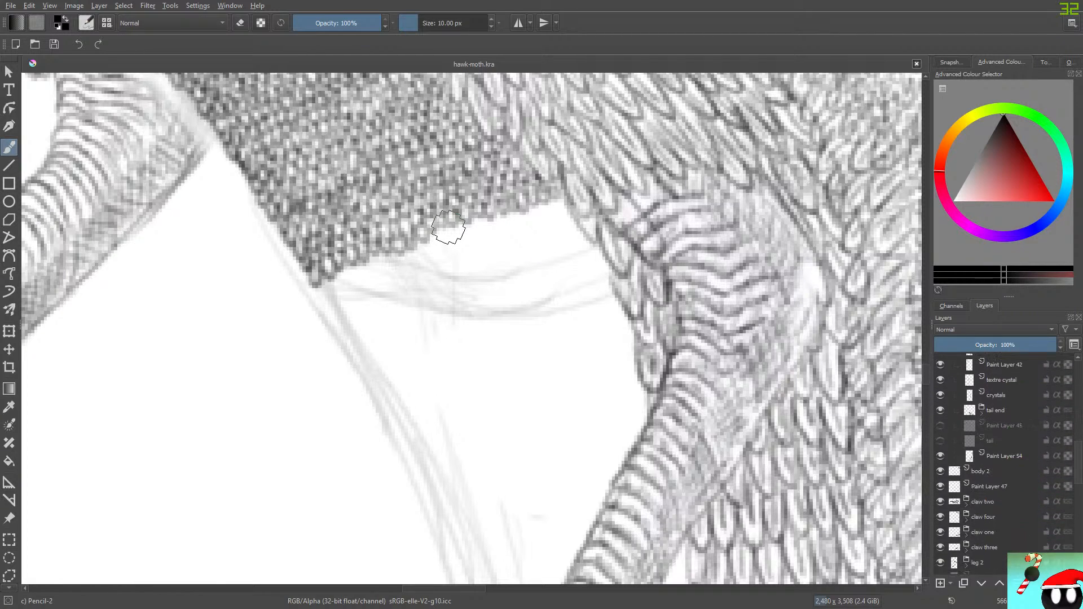
{"action": "scroll", "coordinate": [1005, 463], "scroll_direction": "up", "scroll_amount": 4}
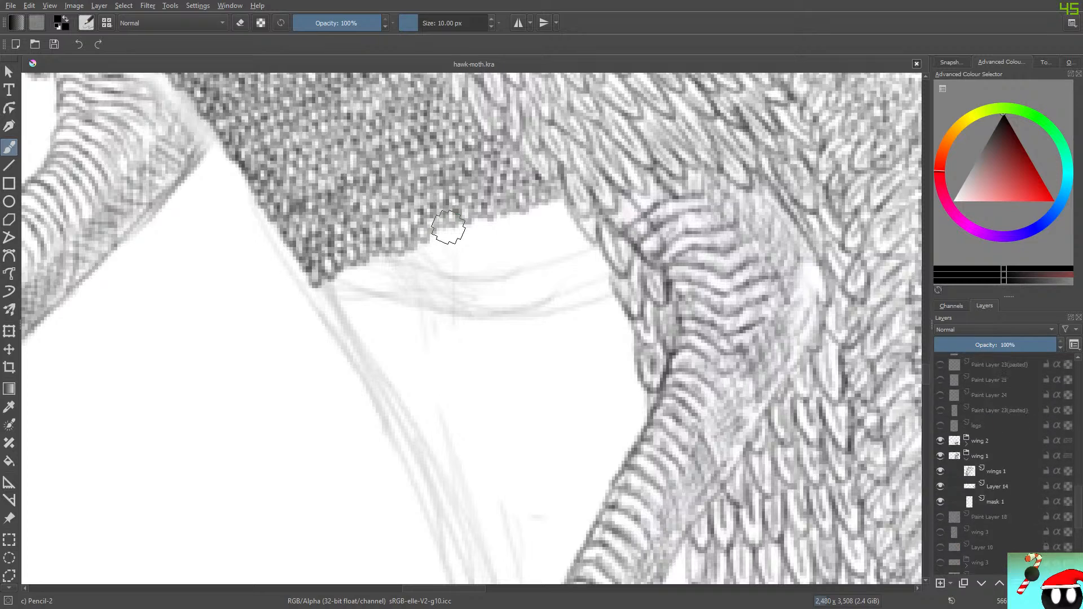
{"action": "scroll", "coordinate": [1004, 463], "scroll_direction": "down", "scroll_amount": 3}
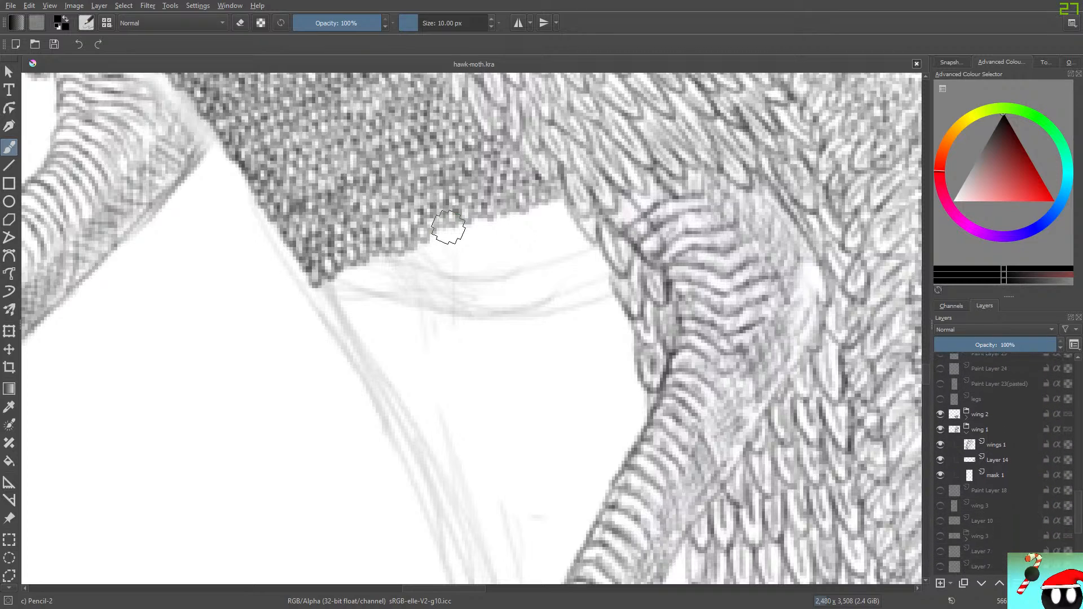
{"action": "left_click", "coordinate": [940, 469]}
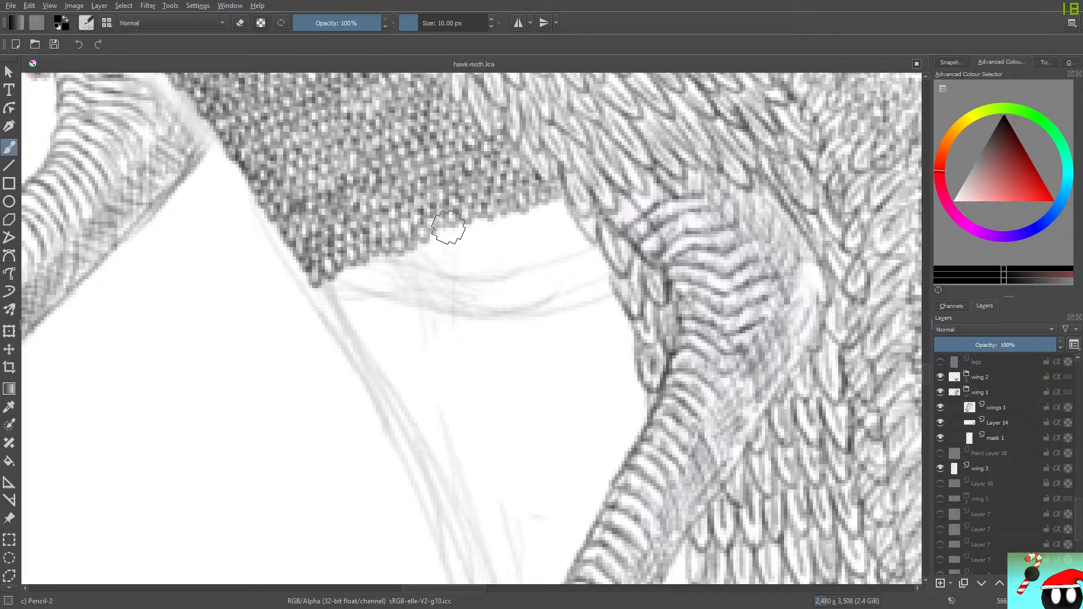
{"action": "left_click", "coordinate": [940, 469]}
{"action": "left_click", "coordinate": [940, 498]}
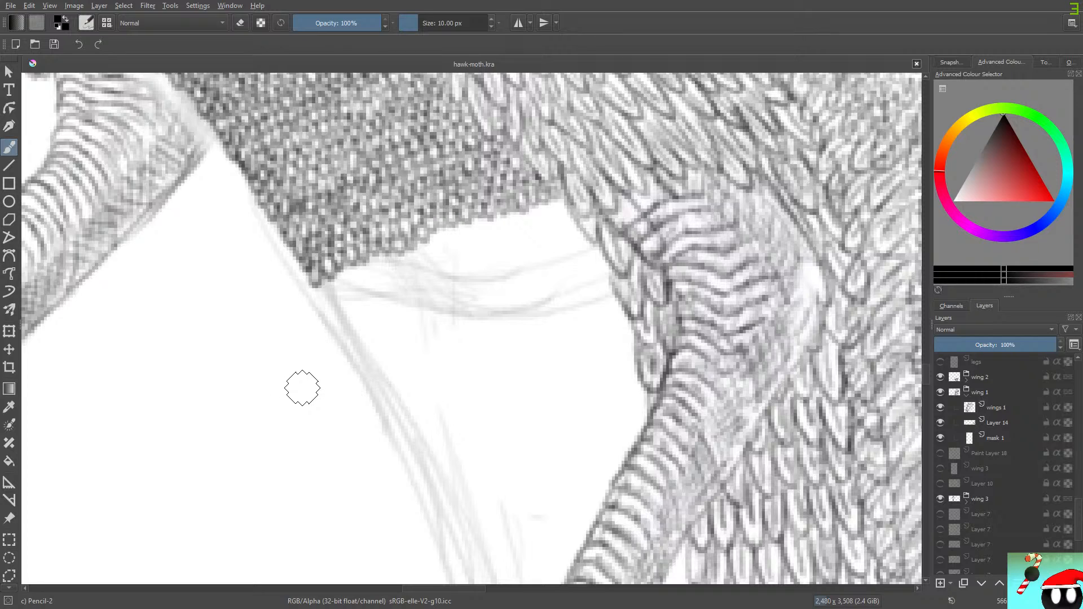
Step: Set the pencil brush size to 5 px and draw successive rows of small scales along the belly patch's lower edge, between the hind legs
{"action": "key", "text": "bracketleft"}
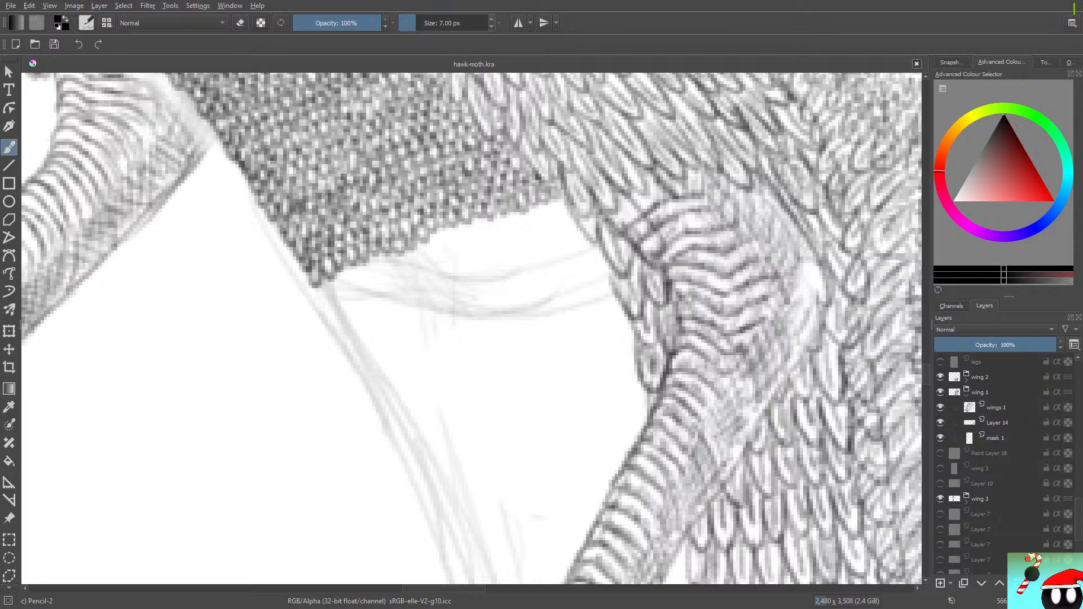
{"action": "key", "text": "bracketleft"}
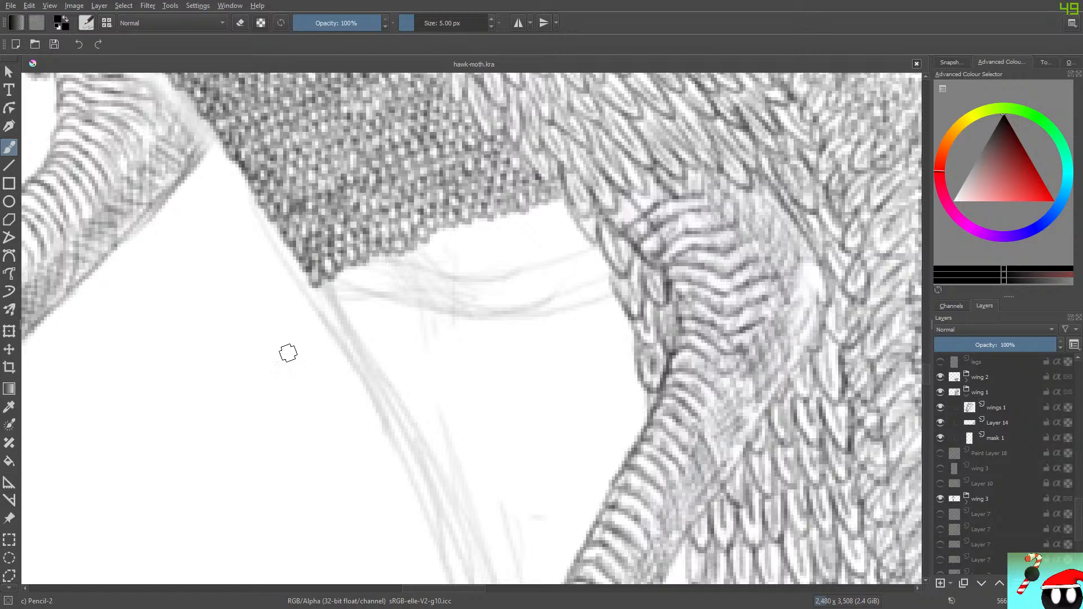
{"action": "mouse_move", "coordinate": [319, 286]}
{"action": "left_mouse_down"}
{"action": "mouse_move", "coordinate": [348, 262]}
{"action": "mouse_move", "coordinate": [361, 280]}
{"action": "mouse_move", "coordinate": [360, 257]}
{"action": "mouse_move", "coordinate": [376, 261]}
{"action": "mouse_move", "coordinate": [366, 249]}
{"action": "mouse_move", "coordinate": [397, 264]}
{"action": "mouse_move", "coordinate": [395, 255]}
{"action": "mouse_move", "coordinate": [412, 259]}
{"action": "mouse_move", "coordinate": [406, 242]}
{"action": "mouse_move", "coordinate": [419, 260]}
{"action": "mouse_move", "coordinate": [417, 241]}
{"action": "mouse_move", "coordinate": [452, 226]}
{"action": "mouse_move", "coordinate": [452, 251]}
{"action": "left_mouse_up"}
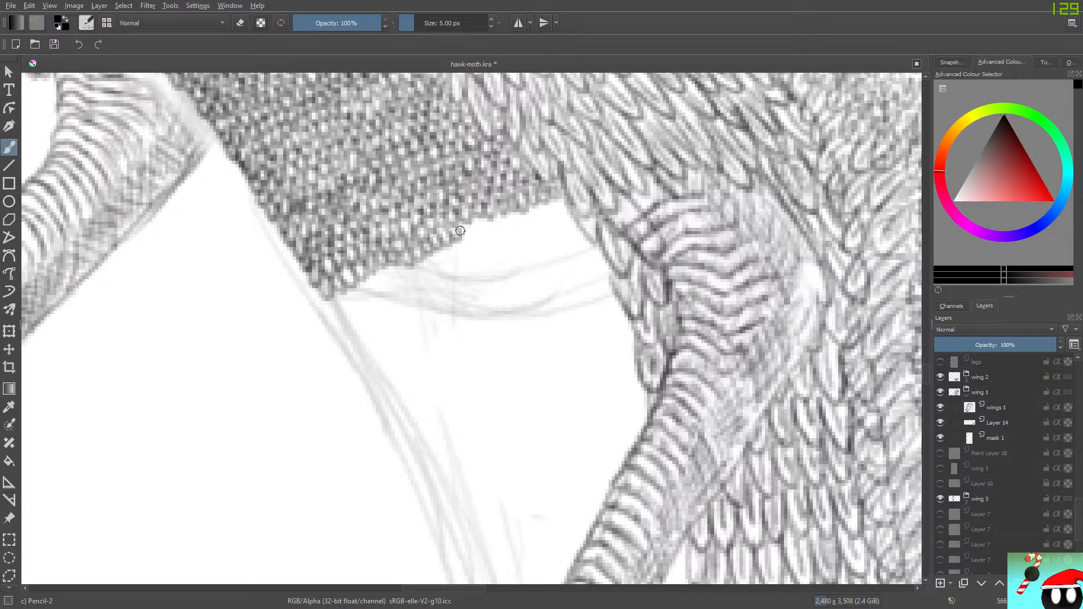
{"action": "mouse_move", "coordinate": [473, 221]}
{"action": "left_mouse_down"}
{"action": "mouse_move", "coordinate": [476, 232]}
{"action": "mouse_move", "coordinate": [492, 228]}
{"action": "mouse_move", "coordinate": [509, 204]}
{"action": "mouse_move", "coordinate": [515, 223]}
{"action": "mouse_move", "coordinate": [518, 210]}
{"action": "mouse_move", "coordinate": [560, 194]}
{"action": "left_mouse_up"}
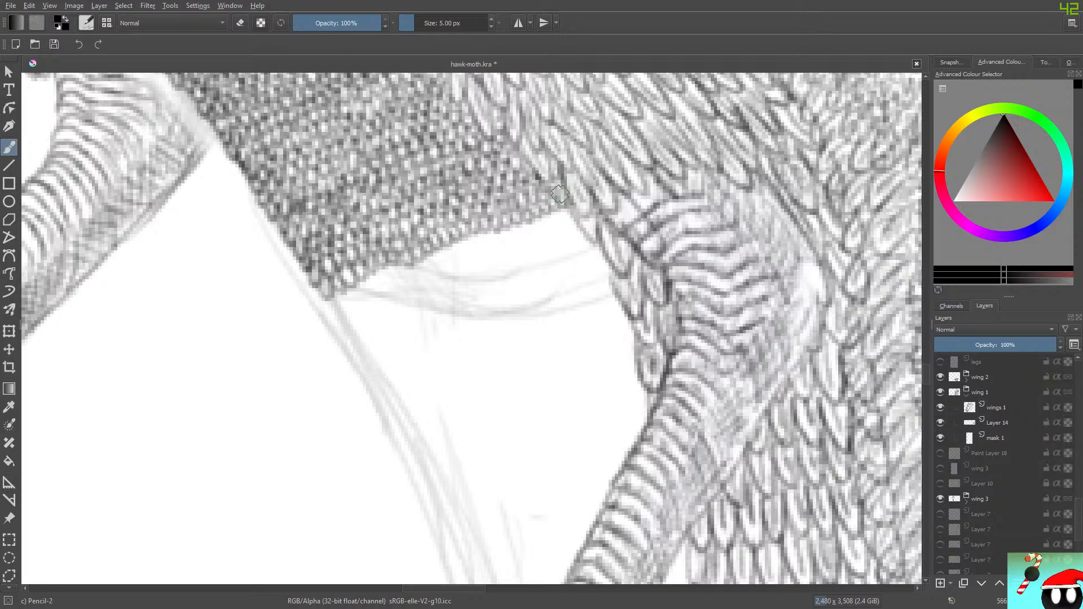
{"action": "mouse_move", "coordinate": [337, 295]}
{"action": "left_mouse_down"}
{"action": "mouse_move", "coordinate": [376, 285]}
{"action": "mouse_move", "coordinate": [372, 261]}
{"action": "mouse_move", "coordinate": [398, 280]}
{"action": "mouse_move", "coordinate": [396, 265]}
{"action": "mouse_move", "coordinate": [406, 280]}
{"action": "mouse_move", "coordinate": [408, 265]}
{"action": "mouse_move", "coordinate": [417, 276]}
{"action": "mouse_move", "coordinate": [417, 263]}
{"action": "mouse_move", "coordinate": [429, 269]}
{"action": "mouse_move", "coordinate": [408, 233]}
{"action": "mouse_move", "coordinate": [439, 268]}
{"action": "mouse_move", "coordinate": [434, 251]}
{"action": "mouse_move", "coordinate": [439, 259]}
{"action": "mouse_move", "coordinate": [441, 242]}
{"action": "mouse_move", "coordinate": [447, 251]}
{"action": "mouse_move", "coordinate": [457, 220]}
{"action": "mouse_move", "coordinate": [481, 233]}
{"action": "left_mouse_up"}
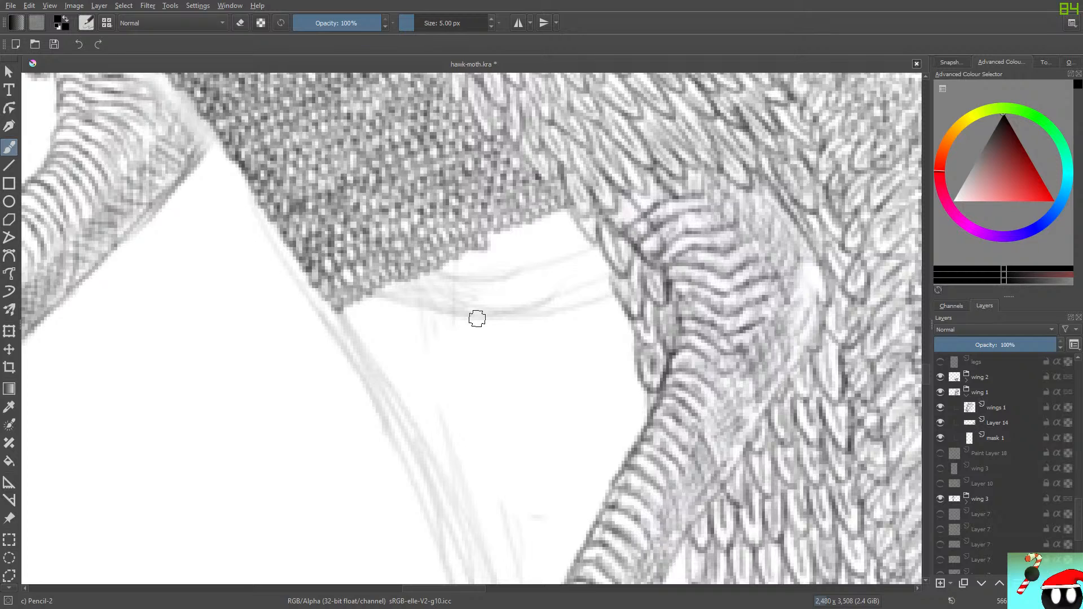
{"action": "mouse_move", "coordinate": [494, 223]}
{"action": "left_mouse_down"}
{"action": "mouse_move", "coordinate": [486, 242]}
{"action": "mouse_move", "coordinate": [561, 220]}
{"action": "left_mouse_up"}
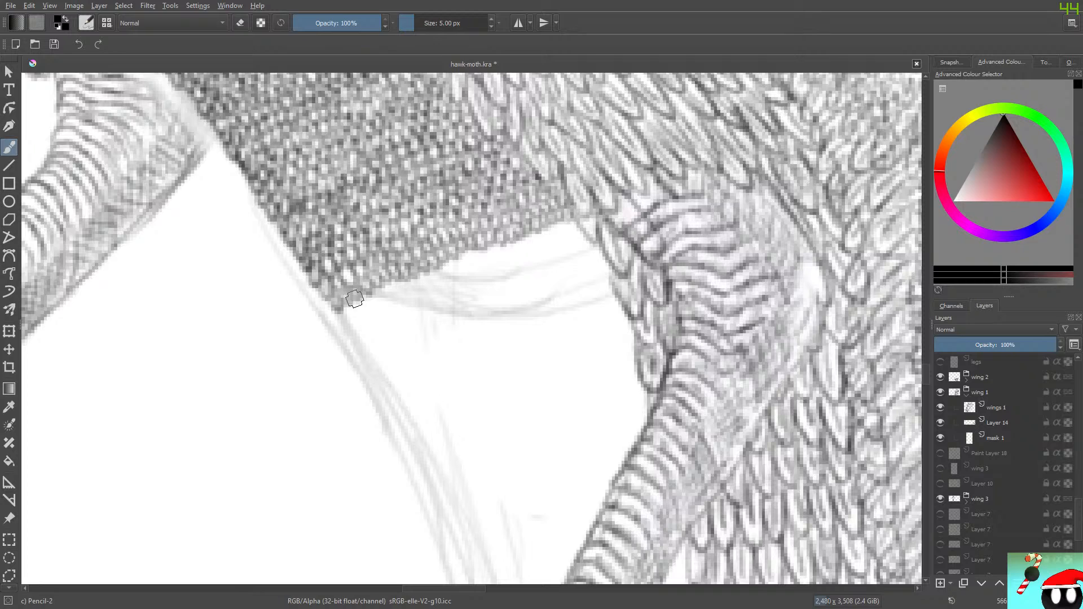
{"action": "mouse_move", "coordinate": [341, 317]}
{"action": "left_mouse_down"}
{"action": "mouse_move", "coordinate": [365, 312]}
{"action": "mouse_move", "coordinate": [363, 293]}
{"action": "mouse_move", "coordinate": [371, 305]}
{"action": "mouse_move", "coordinate": [370, 294]}
{"action": "mouse_move", "coordinate": [384, 304]}
{"action": "mouse_move", "coordinate": [382, 288]}
{"action": "mouse_move", "coordinate": [392, 298]}
{"action": "mouse_move", "coordinate": [389, 283]}
{"action": "mouse_move", "coordinate": [399, 294]}
{"action": "mouse_move", "coordinate": [396, 280]}
{"action": "mouse_move", "coordinate": [409, 289]}
{"action": "mouse_move", "coordinate": [388, 249]}
{"action": "mouse_move", "coordinate": [420, 283]}
{"action": "mouse_move", "coordinate": [414, 276]}
{"action": "mouse_move", "coordinate": [448, 255]}
{"action": "mouse_move", "coordinate": [460, 269]}
{"action": "mouse_move", "coordinate": [457, 250]}
{"action": "mouse_move", "coordinate": [463, 258]}
{"action": "mouse_move", "coordinate": [497, 250]}
{"action": "left_mouse_up"}
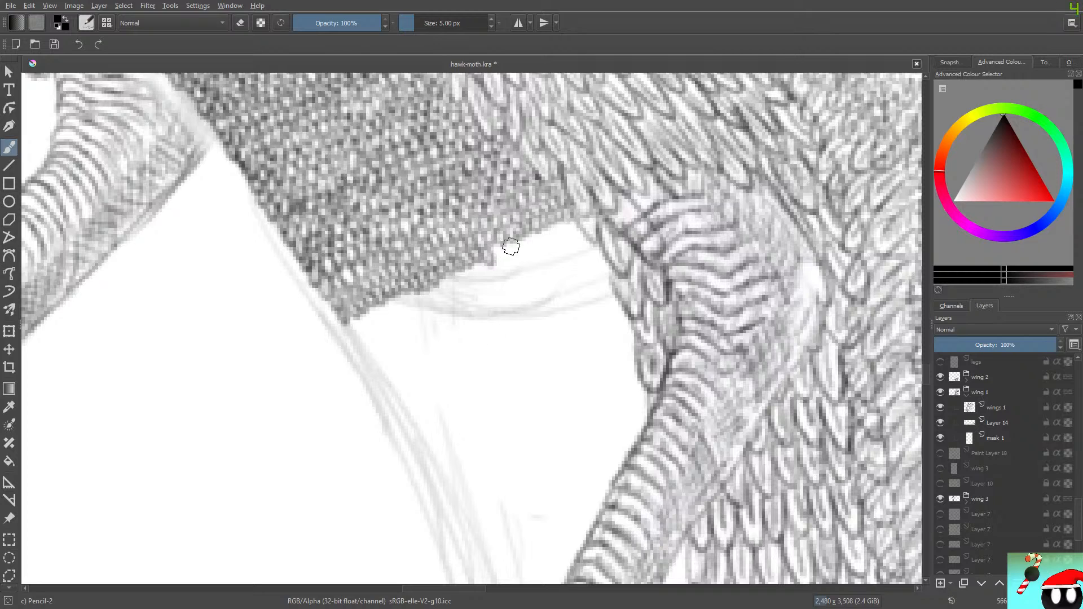
{"action": "mouse_move", "coordinate": [497, 247]}
{"action": "left_mouse_down"}
{"action": "mouse_move", "coordinate": [540, 241]}
{"action": "mouse_move", "coordinate": [572, 217]}
{"action": "left_mouse_up"}
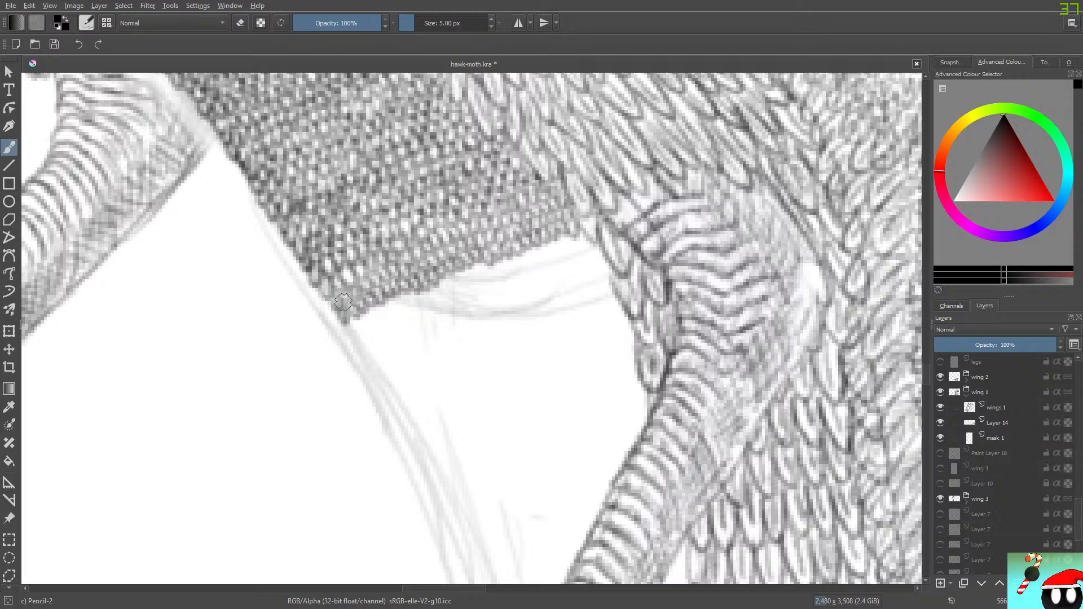
{"action": "mouse_move", "coordinate": [339, 292]}
{"action": "left_mouse_down"}
{"action": "mouse_move", "coordinate": [345, 302]}
{"action": "mouse_move", "coordinate": [345, 282]}
{"action": "mouse_move", "coordinate": [361, 299]}
{"action": "mouse_move", "coordinate": [338, 296]}
{"action": "mouse_move", "coordinate": [351, 328]}
{"action": "mouse_move", "coordinate": [393, 301]}
{"action": "left_mouse_up"}
{"action": "mouse_move", "coordinate": [395, 298]}
{"action": "left_mouse_down"}
{"action": "mouse_move", "coordinate": [419, 288]}
{"action": "mouse_move", "coordinate": [436, 296]}
{"action": "mouse_move", "coordinate": [440, 272]}
{"action": "mouse_move", "coordinate": [470, 277]}
{"action": "mouse_move", "coordinate": [486, 255]}
{"action": "mouse_move", "coordinate": [514, 272]}
{"action": "mouse_move", "coordinate": [513, 260]}
{"action": "mouse_move", "coordinate": [531, 250]}
{"action": "mouse_move", "coordinate": [516, 217]}
{"action": "mouse_move", "coordinate": [553, 258]}
{"action": "mouse_move", "coordinate": [550, 244]}
{"action": "mouse_move", "coordinate": [557, 250]}
{"action": "mouse_move", "coordinate": [579, 224]}
{"action": "left_mouse_up"}
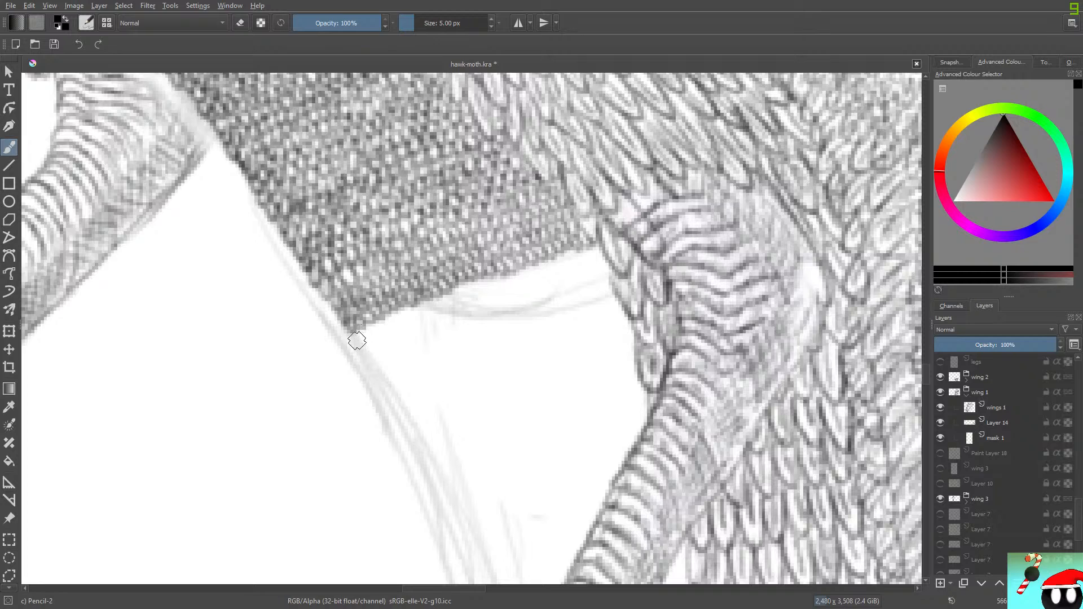
{"action": "mouse_move", "coordinate": [356, 331]}
{"action": "left_mouse_down"}
{"action": "mouse_move", "coordinate": [395, 327]}
{"action": "mouse_move", "coordinate": [397, 311]}
{"action": "mouse_move", "coordinate": [406, 321]}
{"action": "mouse_move", "coordinate": [405, 303]}
{"action": "mouse_move", "coordinate": [415, 317]}
{"action": "mouse_move", "coordinate": [402, 285]}
{"action": "mouse_move", "coordinate": [417, 308]}
{"action": "mouse_move", "coordinate": [457, 285]}
{"action": "left_mouse_up"}
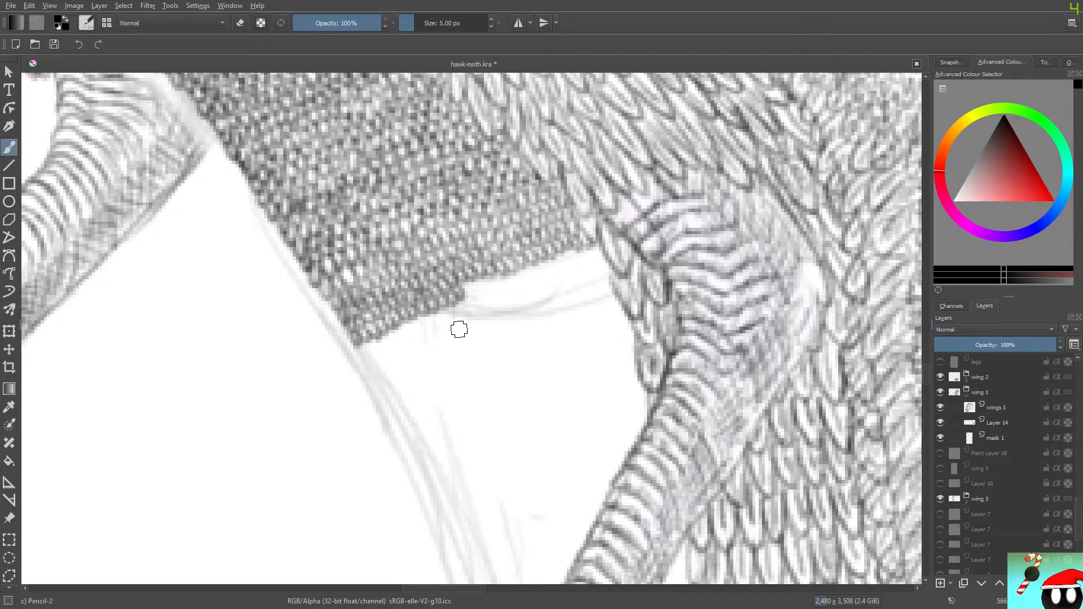
{"action": "mouse_move", "coordinate": [469, 300]}
{"action": "left_mouse_down"}
{"action": "mouse_move", "coordinate": [519, 276]}
{"action": "mouse_move", "coordinate": [495, 240]}
{"action": "mouse_move", "coordinate": [519, 274]}
{"action": "mouse_move", "coordinate": [535, 269]}
{"action": "mouse_move", "coordinate": [526, 240]}
{"action": "mouse_move", "coordinate": [546, 261]}
{"action": "mouse_move", "coordinate": [557, 251]}
{"action": "mouse_move", "coordinate": [607, 250]}
{"action": "left_mouse_up"}
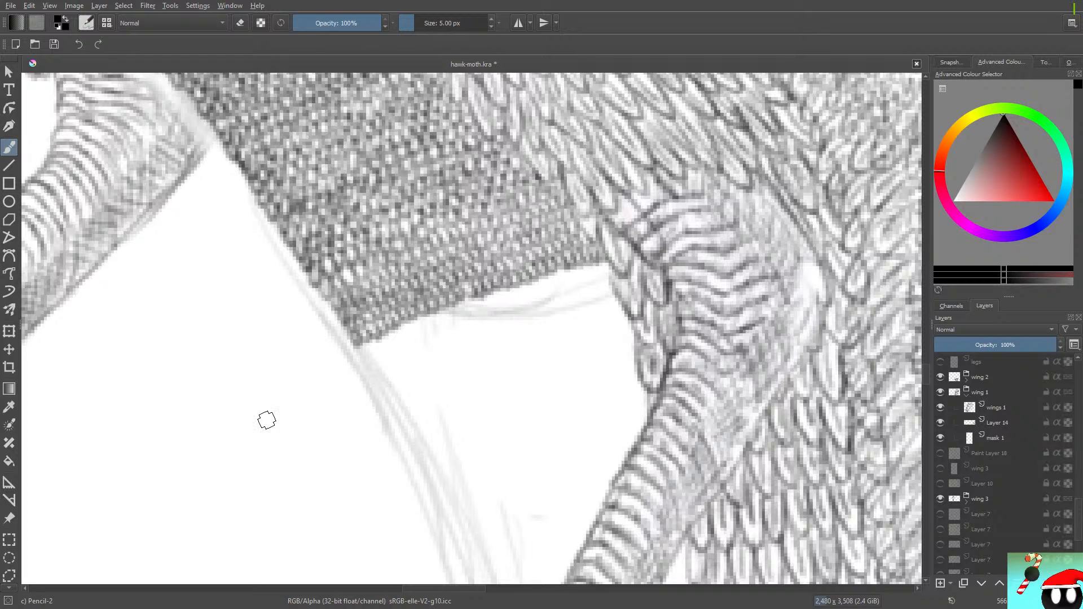
{"action": "left_click_drag", "start_coordinate": [469, 290], "coordinate": [461, 283]}
{"action": "mouse_move", "coordinate": [361, 348]}
{"action": "left_mouse_down"}
{"action": "mouse_move", "coordinate": [404, 332]}
{"action": "mouse_move", "coordinate": [404, 320]}
{"action": "mouse_move", "coordinate": [411, 329]}
{"action": "mouse_move", "coordinate": [413, 311]}
{"action": "mouse_move", "coordinate": [435, 302]}
{"action": "mouse_move", "coordinate": [418, 318]}
{"action": "mouse_move", "coordinate": [434, 326]}
{"action": "mouse_move", "coordinate": [435, 313]}
{"action": "mouse_move", "coordinate": [453, 317]}
{"action": "mouse_move", "coordinate": [449, 304]}
{"action": "mouse_move", "coordinate": [460, 310]}
{"action": "mouse_move", "coordinate": [467, 301]}
{"action": "mouse_move", "coordinate": [446, 282]}
{"action": "mouse_move", "coordinate": [475, 303]}
{"action": "mouse_move", "coordinate": [506, 277]}
{"action": "mouse_move", "coordinate": [497, 300]}
{"action": "mouse_move", "coordinate": [498, 285]}
{"action": "mouse_move", "coordinate": [505, 297]}
{"action": "mouse_move", "coordinate": [506, 285]}
{"action": "mouse_move", "coordinate": [518, 297]}
{"action": "mouse_move", "coordinate": [518, 287]}
{"action": "mouse_move", "coordinate": [529, 291]}
{"action": "mouse_move", "coordinate": [536, 270]}
{"action": "mouse_move", "coordinate": [545, 283]}
{"action": "mouse_move", "coordinate": [535, 255]}
{"action": "mouse_move", "coordinate": [552, 250]}
{"action": "mouse_move", "coordinate": [555, 280]}
{"action": "mouse_move", "coordinate": [562, 266]}
{"action": "mouse_move", "coordinate": [575, 281]}
{"action": "mouse_move", "coordinate": [575, 263]}
{"action": "mouse_move", "coordinate": [587, 260]}
{"action": "mouse_move", "coordinate": [579, 270]}
{"action": "mouse_move", "coordinate": [592, 278]}
{"action": "mouse_move", "coordinate": [586, 264]}
{"action": "mouse_move", "coordinate": [606, 267]}
{"action": "mouse_move", "coordinate": [587, 289]}
{"action": "left_mouse_up"}
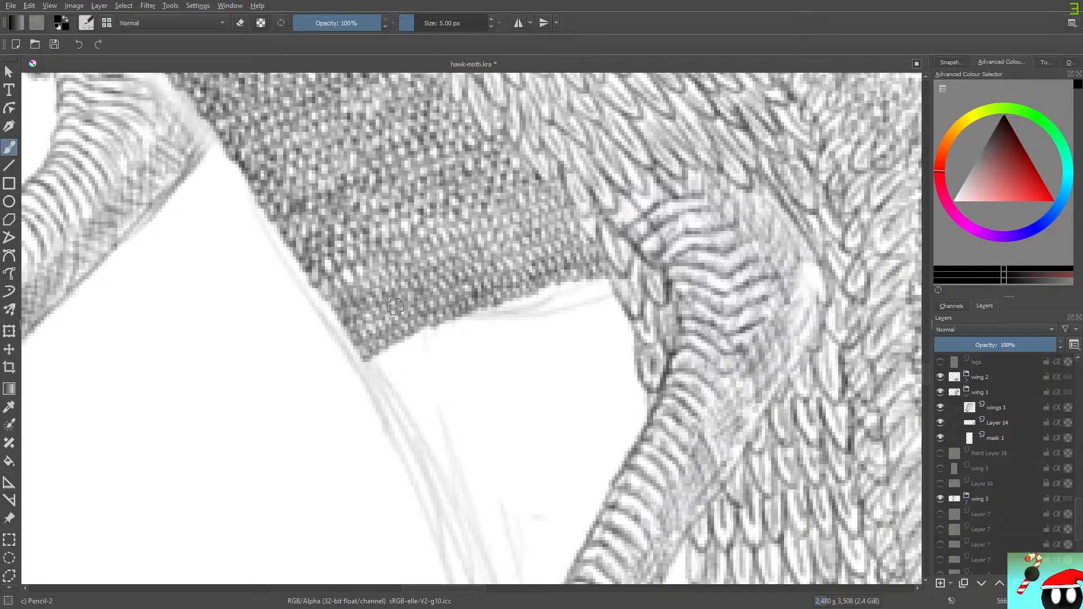
{"action": "mouse_move", "coordinate": [373, 357]}
{"action": "left_mouse_down"}
{"action": "mouse_move", "coordinate": [385, 347]}
{"action": "mouse_move", "coordinate": [369, 372]}
{"action": "left_mouse_up"}
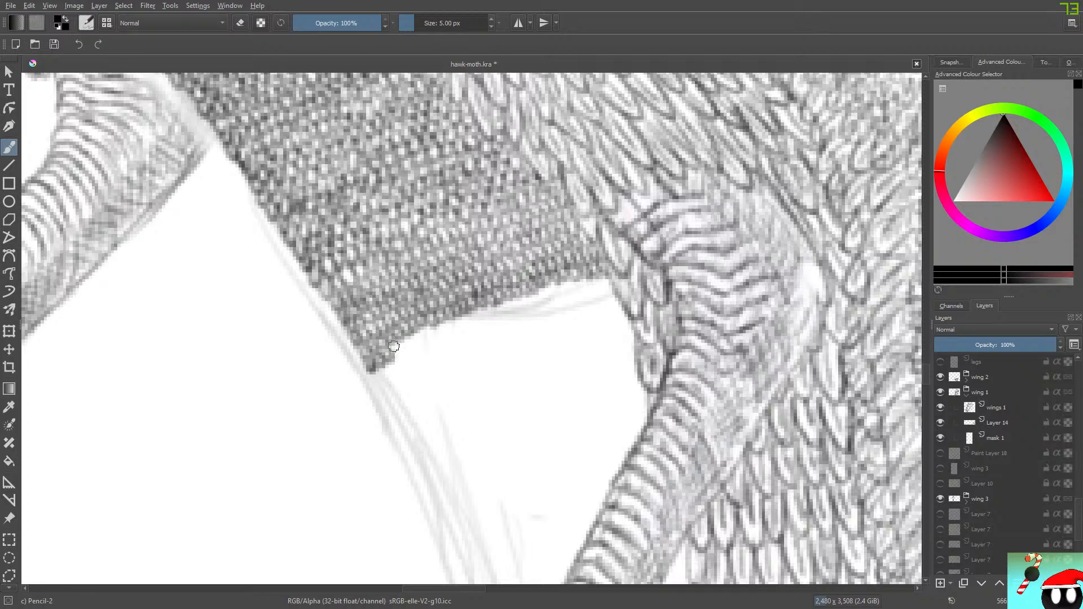
{"action": "mouse_move", "coordinate": [393, 344]}
{"action": "left_mouse_down"}
{"action": "mouse_move", "coordinate": [418, 329]}
{"action": "mouse_move", "coordinate": [430, 342]}
{"action": "mouse_move", "coordinate": [427, 324]}
{"action": "mouse_move", "coordinate": [456, 321]}
{"action": "mouse_move", "coordinate": [448, 314]}
{"action": "mouse_move", "coordinate": [475, 325]}
{"action": "mouse_move", "coordinate": [499, 302]}
{"action": "left_mouse_up"}
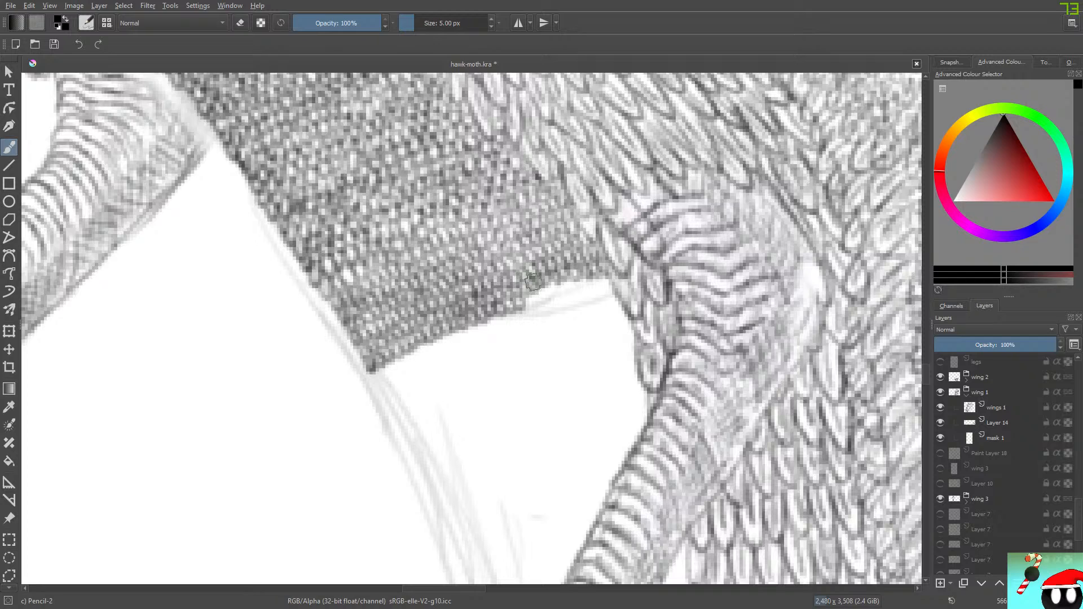
{"action": "mouse_move", "coordinate": [523, 298]}
{"action": "left_mouse_down"}
{"action": "mouse_move", "coordinate": [549, 300]}
{"action": "mouse_move", "coordinate": [552, 284]}
{"action": "mouse_move", "coordinate": [560, 298]}
{"action": "mouse_move", "coordinate": [570, 280]}
{"action": "mouse_move", "coordinate": [578, 297]}
{"action": "mouse_move", "coordinate": [586, 276]}
{"action": "mouse_move", "coordinate": [614, 275]}
{"action": "left_mouse_up"}
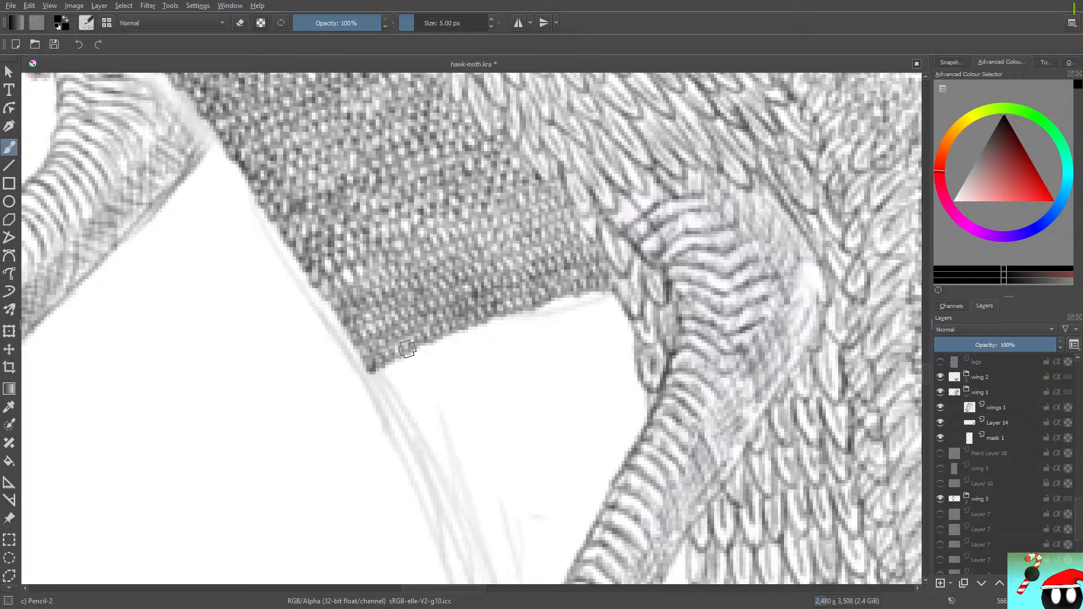
{"action": "mouse_move", "coordinate": [380, 371]}
{"action": "left_mouse_down"}
{"action": "mouse_move", "coordinate": [404, 371]}
{"action": "mouse_move", "coordinate": [413, 349]}
{"action": "mouse_move", "coordinate": [423, 361]}
{"action": "mouse_move", "coordinate": [431, 321]}
{"action": "mouse_move", "coordinate": [447, 343]}
{"action": "mouse_move", "coordinate": [462, 327]}
{"action": "mouse_move", "coordinate": [470, 337]}
{"action": "mouse_move", "coordinate": [488, 314]}
{"action": "mouse_move", "coordinate": [476, 304]}
{"action": "mouse_move", "coordinate": [501, 324]}
{"action": "mouse_move", "coordinate": [497, 314]}
{"action": "mouse_move", "coordinate": [510, 321]}
{"action": "mouse_move", "coordinate": [533, 311]}
{"action": "mouse_move", "coordinate": [527, 302]}
{"action": "mouse_move", "coordinate": [544, 306]}
{"action": "mouse_move", "coordinate": [547, 290]}
{"action": "mouse_move", "coordinate": [561, 308]}
{"action": "mouse_move", "coordinate": [555, 301]}
{"action": "mouse_move", "coordinate": [569, 293]}
{"action": "mouse_move", "coordinate": [614, 292]}
{"action": "left_mouse_up"}
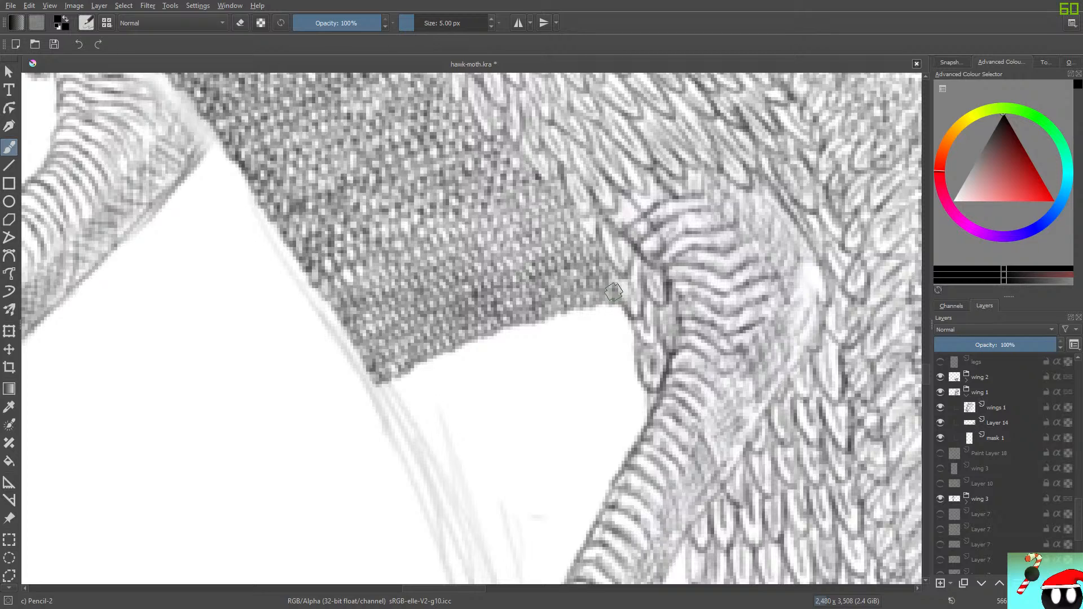
{"action": "mouse_move", "coordinate": [401, 374]}
{"action": "left_mouse_down"}
{"action": "mouse_move", "coordinate": [382, 390]}
{"action": "mouse_move", "coordinate": [421, 369]}
{"action": "mouse_move", "coordinate": [421, 342]}
{"action": "mouse_move", "coordinate": [433, 333]}
{"action": "mouse_move", "coordinate": [432, 367]}
{"action": "mouse_move", "coordinate": [439, 350]}
{"action": "mouse_move", "coordinate": [460, 360]}
{"action": "mouse_move", "coordinate": [461, 346]}
{"action": "mouse_move", "coordinate": [470, 356]}
{"action": "mouse_move", "coordinate": [468, 343]}
{"action": "mouse_move", "coordinate": [479, 348]}
{"action": "mouse_move", "coordinate": [464, 319]}
{"action": "mouse_move", "coordinate": [480, 345]}
{"action": "mouse_move", "coordinate": [484, 333]}
{"action": "mouse_move", "coordinate": [495, 347]}
{"action": "mouse_move", "coordinate": [488, 326]}
{"action": "left_mouse_up"}
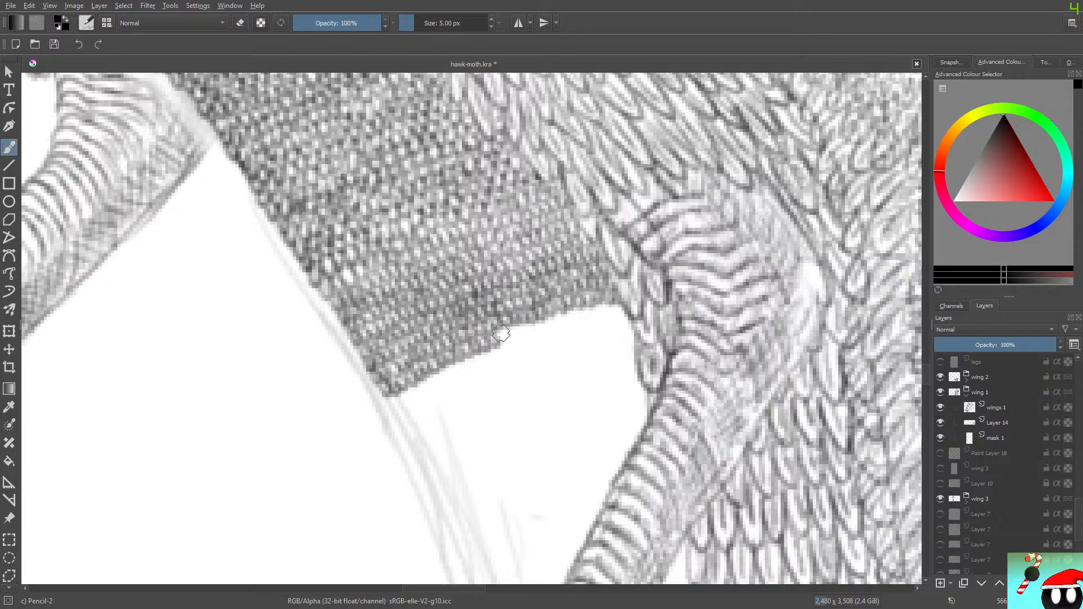
{"action": "mouse_move", "coordinate": [502, 336]}
{"action": "left_mouse_down"}
{"action": "mouse_move", "coordinate": [546, 316]}
{"action": "mouse_move", "coordinate": [564, 322]}
{"action": "mouse_move", "coordinate": [565, 307]}
{"action": "mouse_move", "coordinate": [584, 313]}
{"action": "mouse_move", "coordinate": [575, 294]}
{"action": "mouse_move", "coordinate": [597, 314]}
{"action": "mouse_move", "coordinate": [623, 303]}
{"action": "left_mouse_up"}
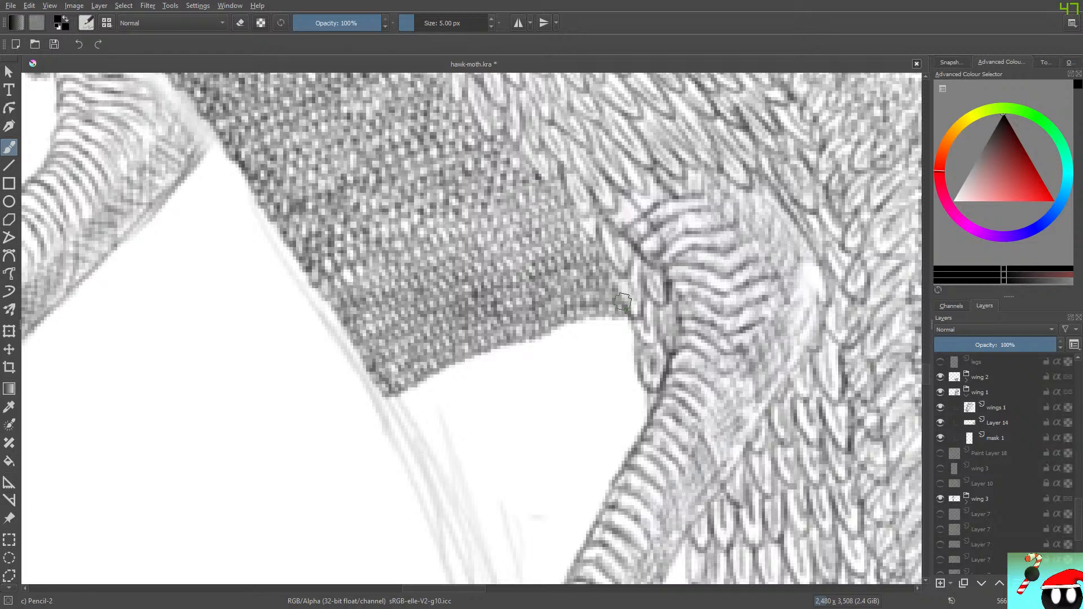
Step: Extend the belly's small-scale texture with further pencil rows along its lower edge, down beside the lowest large scales above the front ringed leg
{"action": "mouse_move", "coordinate": [433, 588]}
{"action": "left_mouse_down"}
{"action": "mouse_move", "coordinate": [411, 588]}
{"action": "mouse_move", "coordinate": [422, 588]}
{"action": "left_mouse_up"}
{"action": "left_click_drag", "start_coordinate": [926, 374], "coordinate": [926, 384]}
{"action": "left_click_drag", "start_coordinate": [434, 589], "coordinate": [454, 589]}
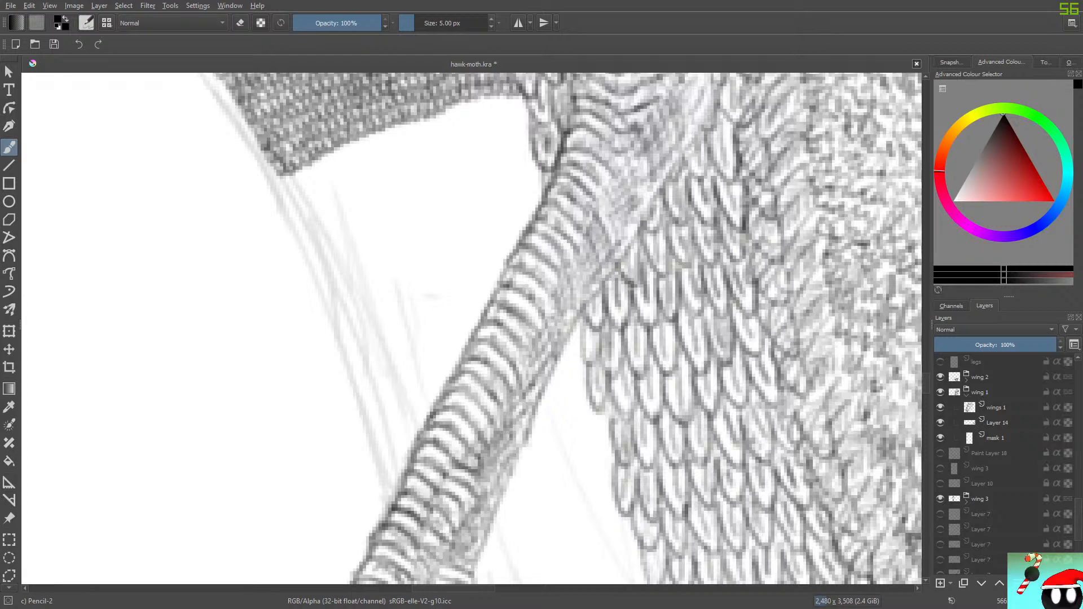
{"action": "left_click_drag", "start_coordinate": [926, 383], "coordinate": [926, 380]}
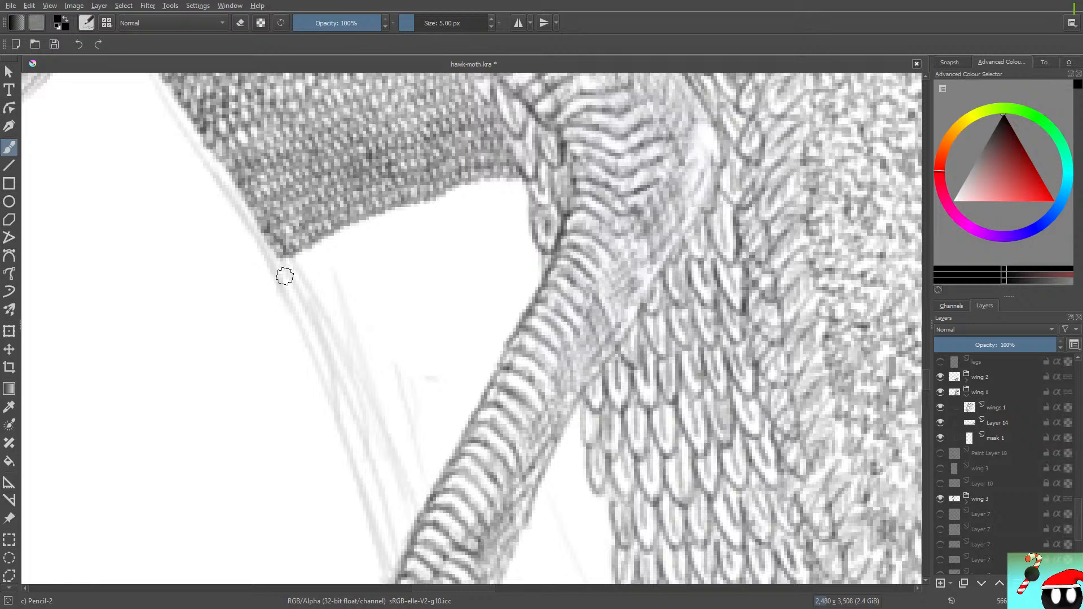
{"action": "mouse_move", "coordinate": [281, 259]}
{"action": "left_mouse_down"}
{"action": "mouse_move", "coordinate": [301, 266]}
{"action": "mouse_move", "coordinate": [296, 253]}
{"action": "mouse_move", "coordinate": [320, 234]}
{"action": "mouse_move", "coordinate": [330, 245]}
{"action": "mouse_move", "coordinate": [320, 226]}
{"action": "mouse_move", "coordinate": [346, 228]}
{"action": "mouse_move", "coordinate": [345, 242]}
{"action": "mouse_move", "coordinate": [336, 234]}
{"action": "mouse_move", "coordinate": [347, 245]}
{"action": "mouse_move", "coordinate": [342, 227]}
{"action": "mouse_move", "coordinate": [354, 239]}
{"action": "mouse_move", "coordinate": [350, 222]}
{"action": "mouse_move", "coordinate": [362, 230]}
{"action": "mouse_move", "coordinate": [366, 216]}
{"action": "mouse_move", "coordinate": [376, 226]}
{"action": "mouse_move", "coordinate": [385, 206]}
{"action": "mouse_move", "coordinate": [371, 197]}
{"action": "mouse_move", "coordinate": [392, 218]}
{"action": "mouse_move", "coordinate": [449, 186]}
{"action": "mouse_move", "coordinate": [460, 196]}
{"action": "mouse_move", "coordinate": [454, 181]}
{"action": "mouse_move", "coordinate": [428, 206]}
{"action": "mouse_move", "coordinate": [427, 226]}
{"action": "mouse_move", "coordinate": [461, 188]}
{"action": "mouse_move", "coordinate": [470, 198]}
{"action": "mouse_move", "coordinate": [481, 177]}
{"action": "left_mouse_up"}
{"action": "mouse_move", "coordinate": [494, 184]}
{"action": "left_mouse_down"}
{"action": "mouse_move", "coordinate": [520, 182]}
{"action": "mouse_move", "coordinate": [523, 193]}
{"action": "left_mouse_up"}
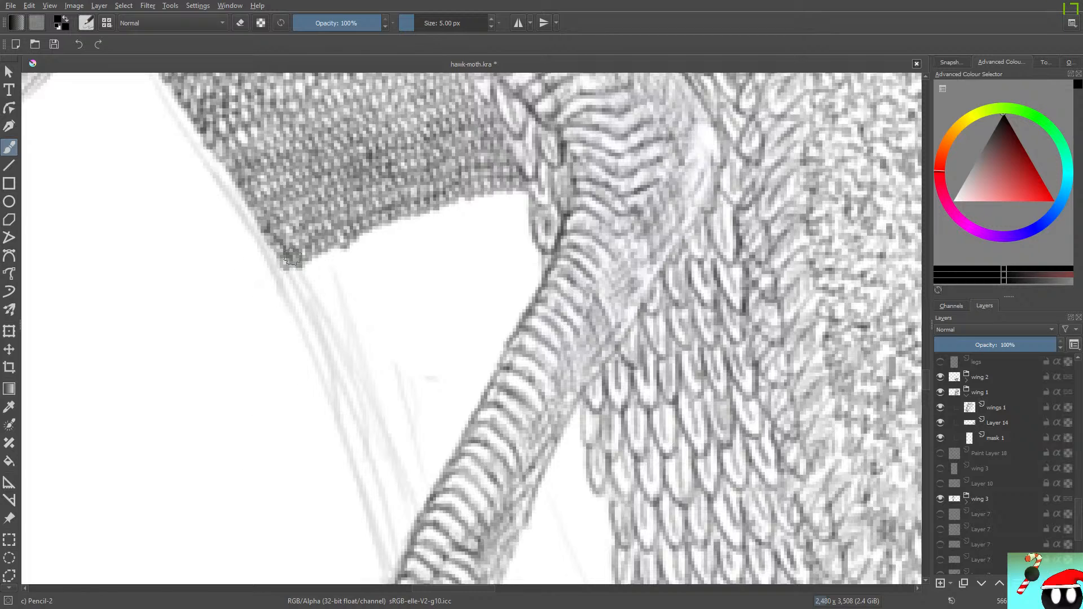
{"action": "mouse_move", "coordinate": [291, 258]}
{"action": "left_mouse_down"}
{"action": "mouse_move", "coordinate": [305, 276]}
{"action": "mouse_move", "coordinate": [305, 261]}
{"action": "mouse_move", "coordinate": [331, 246]}
{"action": "mouse_move", "coordinate": [343, 259]}
{"action": "mouse_move", "coordinate": [350, 239]}
{"action": "mouse_move", "coordinate": [362, 248]}
{"action": "mouse_move", "coordinate": [361, 233]}
{"action": "mouse_move", "coordinate": [370, 236]}
{"action": "mouse_move", "coordinate": [353, 201]}
{"action": "mouse_move", "coordinate": [385, 225]}
{"action": "mouse_move", "coordinate": [372, 233]}
{"action": "mouse_move", "coordinate": [381, 240]}
{"action": "mouse_move", "coordinate": [386, 220]}
{"action": "mouse_move", "coordinate": [400, 231]}
{"action": "mouse_move", "coordinate": [397, 217]}
{"action": "mouse_move", "coordinate": [412, 222]}
{"action": "mouse_move", "coordinate": [408, 196]}
{"action": "mouse_move", "coordinate": [425, 195]}
{"action": "mouse_move", "coordinate": [426, 224]}
{"action": "mouse_move", "coordinate": [455, 198]}
{"action": "mouse_move", "coordinate": [463, 211]}
{"action": "mouse_move", "coordinate": [466, 193]}
{"action": "mouse_move", "coordinate": [453, 184]}
{"action": "mouse_move", "coordinate": [479, 207]}
{"action": "mouse_move", "coordinate": [483, 192]}
{"action": "mouse_move", "coordinate": [493, 206]}
{"action": "mouse_move", "coordinate": [491, 191]}
{"action": "mouse_move", "coordinate": [528, 201]}
{"action": "left_mouse_up"}
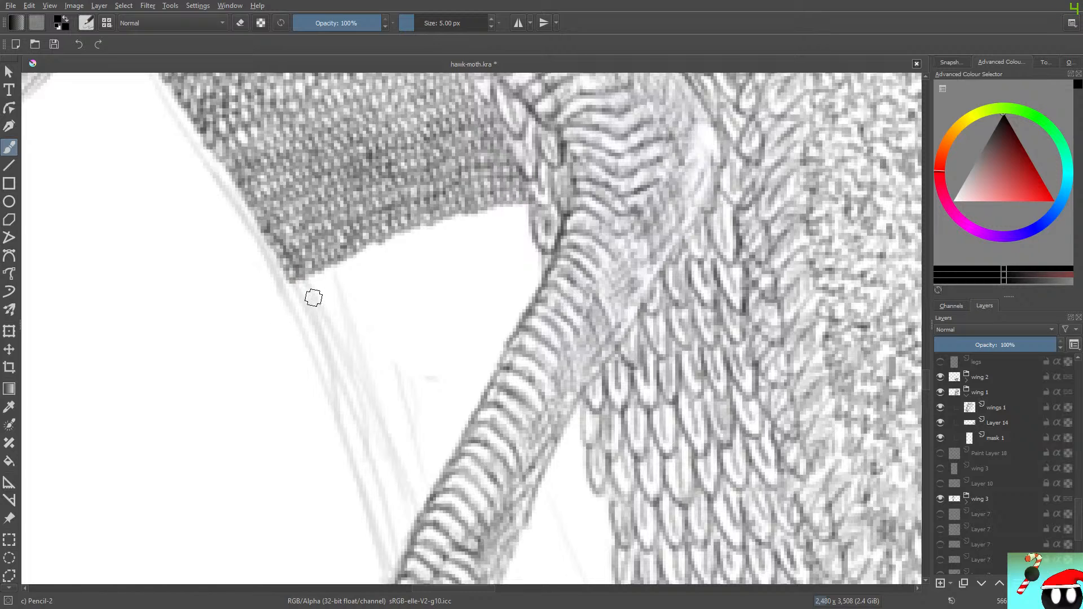
{"action": "mouse_move", "coordinate": [296, 290]}
{"action": "left_mouse_down"}
{"action": "mouse_move", "coordinate": [293, 276]}
{"action": "mouse_move", "coordinate": [333, 265]}
{"action": "mouse_move", "coordinate": [336, 249]}
{"action": "mouse_move", "coordinate": [351, 261]}
{"action": "mouse_move", "coordinate": [368, 237]}
{"action": "left_mouse_up"}
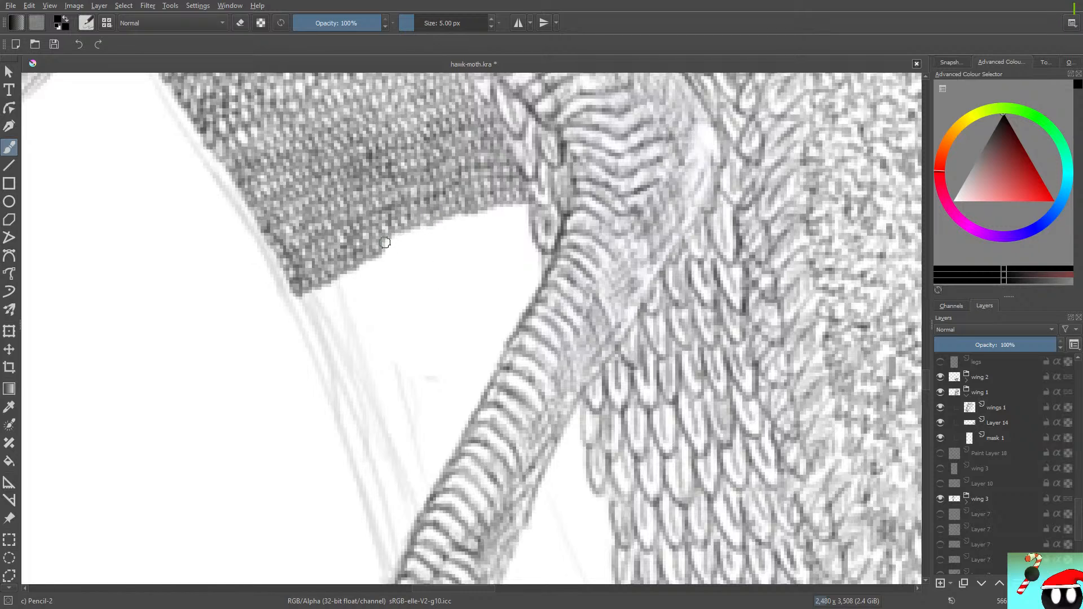
{"action": "mouse_move", "coordinate": [386, 242]}
{"action": "left_mouse_down"}
{"action": "mouse_move", "coordinate": [416, 225]}
{"action": "mouse_move", "coordinate": [422, 236]}
{"action": "mouse_move", "coordinate": [426, 221]}
{"action": "mouse_move", "coordinate": [435, 238]}
{"action": "mouse_move", "coordinate": [435, 224]}
{"action": "mouse_move", "coordinate": [444, 228]}
{"action": "mouse_move", "coordinate": [440, 191]}
{"action": "mouse_move", "coordinate": [463, 223]}
{"action": "mouse_move", "coordinate": [509, 205]}
{"action": "left_mouse_up"}
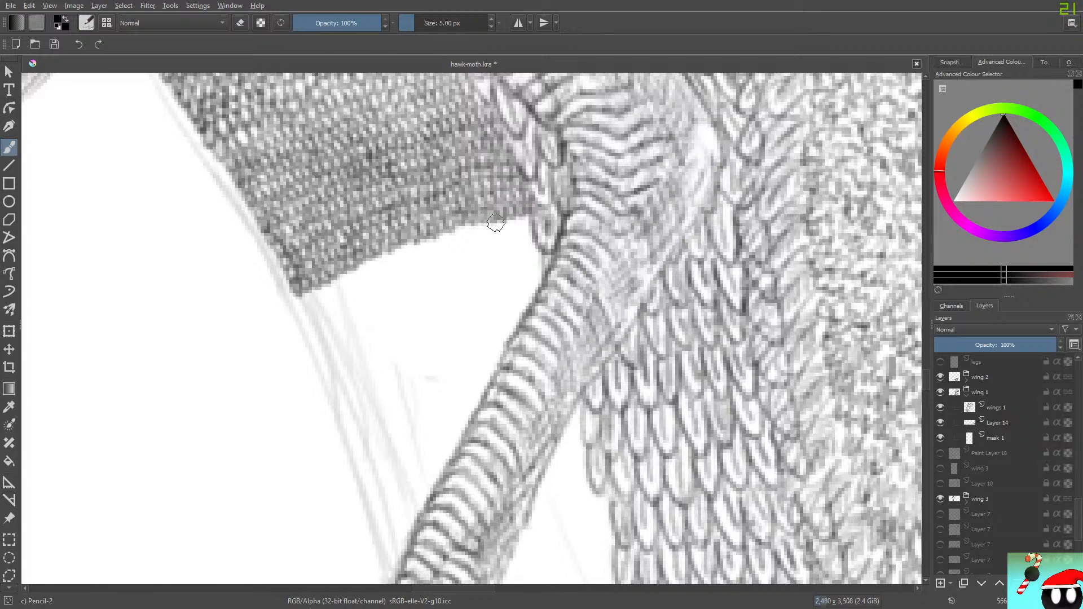
{"action": "mouse_move", "coordinate": [299, 303]}
{"action": "left_mouse_down"}
{"action": "mouse_move", "coordinate": [333, 282]}
{"action": "mouse_move", "coordinate": [343, 287]}
{"action": "mouse_move", "coordinate": [345, 272]}
{"action": "mouse_move", "coordinate": [356, 281]}
{"action": "mouse_move", "coordinate": [353, 246]}
{"action": "mouse_move", "coordinate": [368, 273]}
{"action": "mouse_move", "coordinate": [368, 257]}
{"action": "mouse_move", "coordinate": [384, 270]}
{"action": "mouse_move", "coordinate": [382, 255]}
{"action": "mouse_move", "coordinate": [402, 256]}
{"action": "mouse_move", "coordinate": [396, 240]}
{"action": "mouse_move", "coordinate": [419, 233]}
{"action": "mouse_move", "coordinate": [419, 248]}
{"action": "mouse_move", "coordinate": [436, 236]}
{"action": "mouse_move", "coordinate": [446, 247]}
{"action": "mouse_move", "coordinate": [443, 232]}
{"action": "mouse_move", "coordinate": [455, 239]}
{"action": "mouse_move", "coordinate": [442, 222]}
{"action": "mouse_move", "coordinate": [467, 216]}
{"action": "mouse_move", "coordinate": [461, 236]}
{"action": "mouse_move", "coordinate": [483, 222]}
{"action": "mouse_move", "coordinate": [506, 231]}
{"action": "mouse_move", "coordinate": [522, 210]}
{"action": "left_mouse_up"}
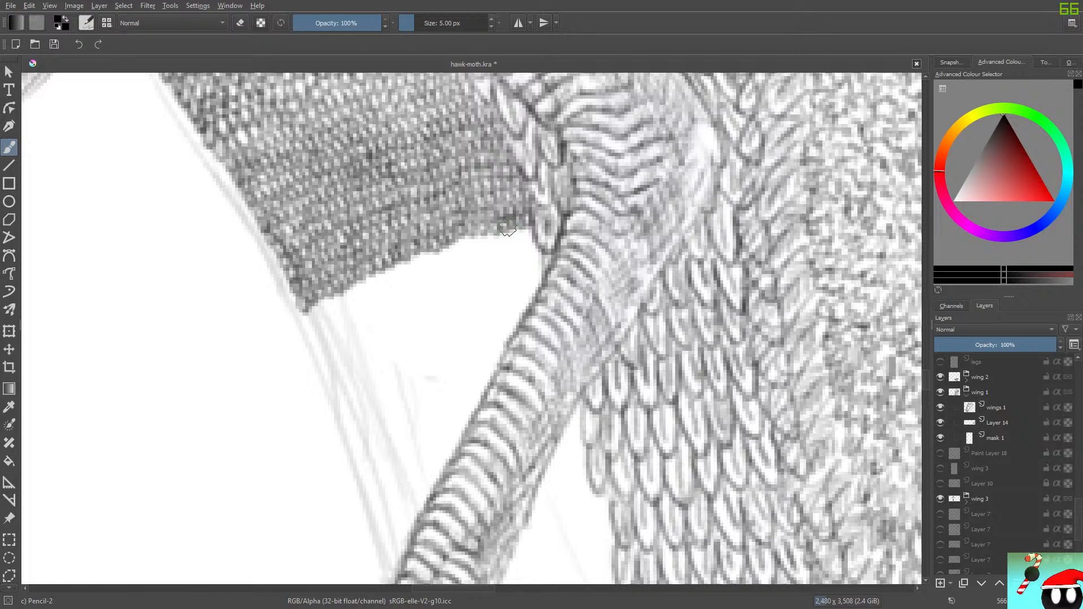
Step: Continue the rows of small scales down the belly from the sketched outline across to the upper part of the ringed leg
{"action": "mouse_move", "coordinate": [926, 383]}
{"action": "left_mouse_down"}
{"action": "mouse_move", "coordinate": [926, 496]}
{"action": "mouse_move", "coordinate": [926, 376]}
{"action": "left_mouse_up"}
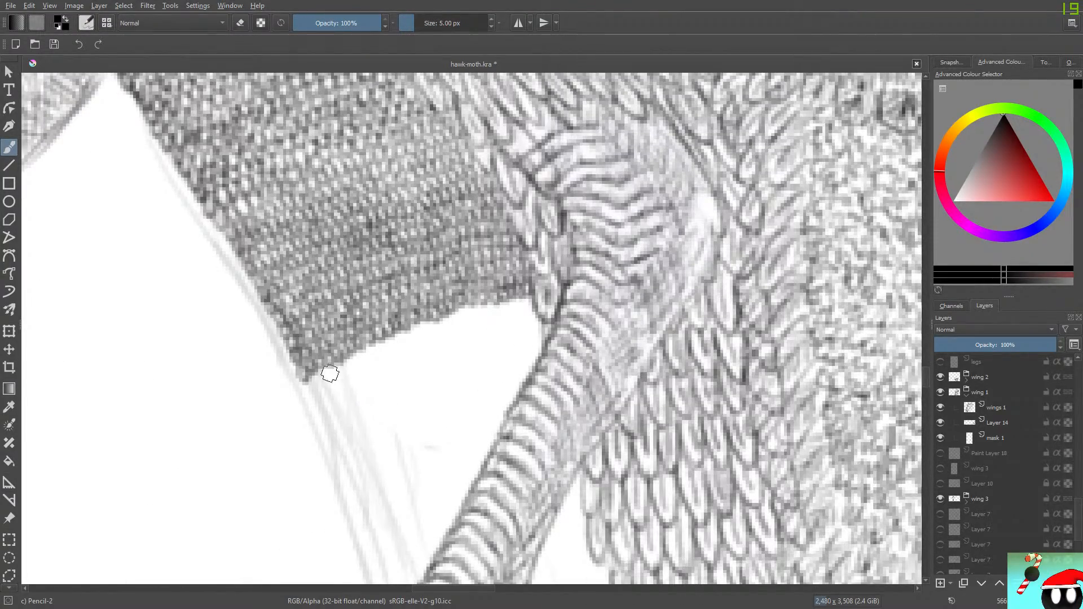
{"action": "mouse_move", "coordinate": [304, 387]}
{"action": "left_mouse_down"}
{"action": "mouse_move", "coordinate": [348, 355]}
{"action": "mouse_move", "coordinate": [370, 358]}
{"action": "mouse_move", "coordinate": [362, 329]}
{"action": "mouse_move", "coordinate": [375, 357]}
{"action": "mouse_move", "coordinate": [408, 321]}
{"action": "mouse_move", "coordinate": [417, 338]}
{"action": "mouse_move", "coordinate": [417, 324]}
{"action": "mouse_move", "coordinate": [425, 329]}
{"action": "mouse_move", "coordinate": [405, 301]}
{"action": "mouse_move", "coordinate": [447, 332]}
{"action": "mouse_move", "coordinate": [447, 318]}
{"action": "mouse_move", "coordinate": [465, 313]}
{"action": "mouse_move", "coordinate": [450, 294]}
{"action": "mouse_move", "coordinate": [478, 316]}
{"action": "mouse_move", "coordinate": [505, 313]}
{"action": "mouse_move", "coordinate": [508, 297]}
{"action": "mouse_move", "coordinate": [526, 300]}
{"action": "mouse_move", "coordinate": [498, 305]}
{"action": "left_mouse_up"}
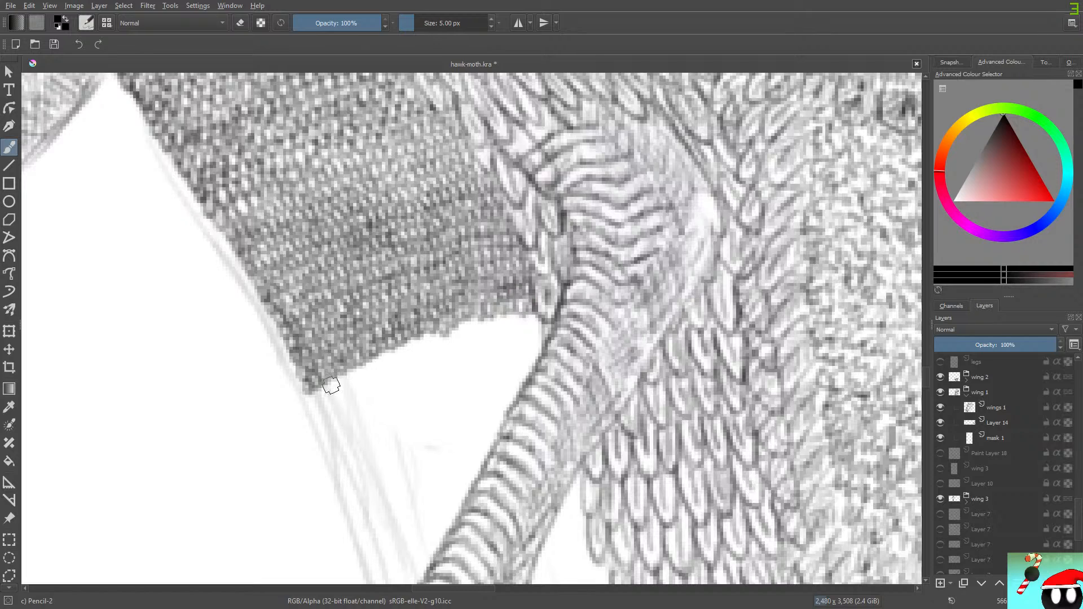
{"action": "mouse_move", "coordinate": [323, 386]}
{"action": "left_mouse_down"}
{"action": "mouse_move", "coordinate": [308, 398]}
{"action": "mouse_move", "coordinate": [344, 377]}
{"action": "mouse_move", "coordinate": [342, 362]}
{"action": "mouse_move", "coordinate": [366, 373]}
{"action": "mouse_move", "coordinate": [382, 358]}
{"action": "mouse_move", "coordinate": [369, 339]}
{"action": "left_mouse_up"}
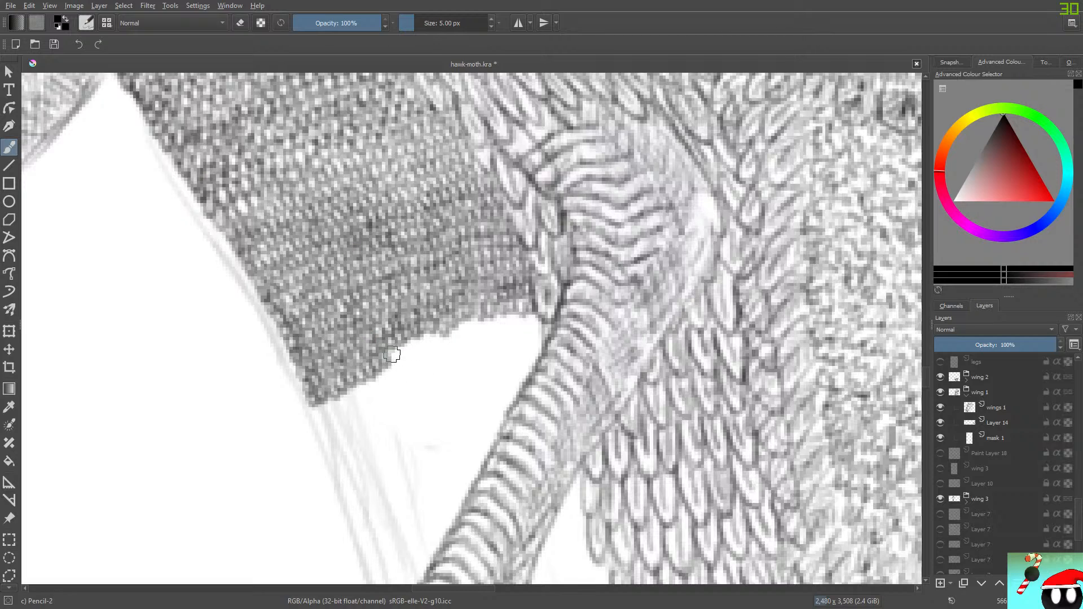
{"action": "mouse_move", "coordinate": [392, 354]}
{"action": "left_mouse_down"}
{"action": "mouse_move", "coordinate": [426, 332]}
{"action": "mouse_move", "coordinate": [448, 348]}
{"action": "mouse_move", "coordinate": [452, 328]}
{"action": "mouse_move", "coordinate": [429, 301]}
{"action": "mouse_move", "coordinate": [460, 328]}
{"action": "mouse_move", "coordinate": [488, 330]}
{"action": "mouse_move", "coordinate": [480, 307]}
{"action": "mouse_move", "coordinate": [501, 324]}
{"action": "mouse_move", "coordinate": [536, 318]}
{"action": "left_mouse_up"}
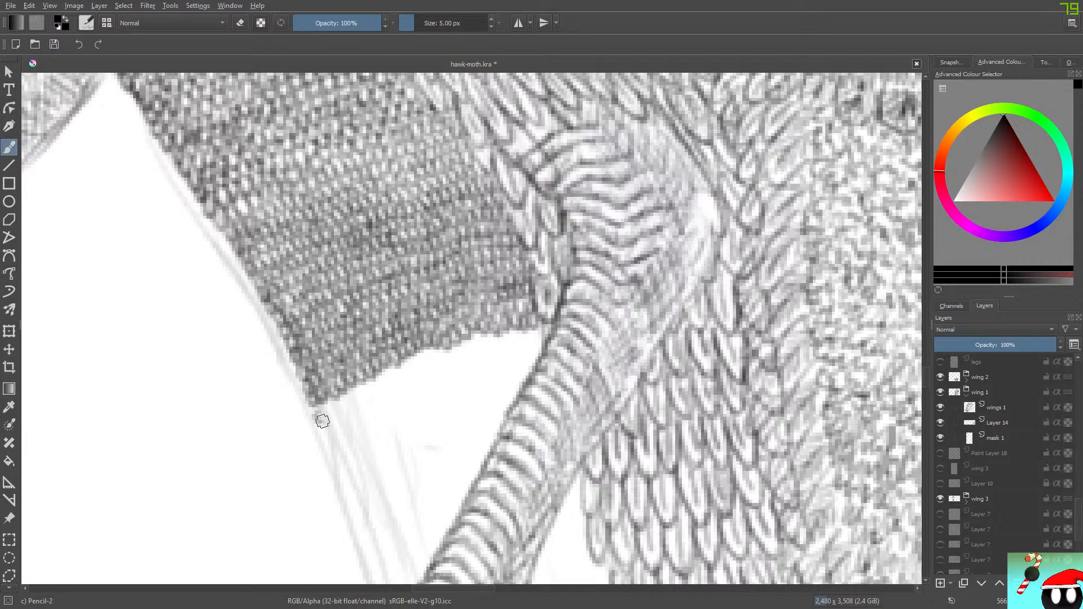
{"action": "mouse_move", "coordinate": [322, 421]}
{"action": "left_mouse_down"}
{"action": "mouse_move", "coordinate": [329, 393]}
{"action": "mouse_move", "coordinate": [357, 403]}
{"action": "mouse_move", "coordinate": [357, 381]}
{"action": "mouse_move", "coordinate": [365, 386]}
{"action": "mouse_move", "coordinate": [347, 351]}
{"action": "left_mouse_up"}
{"action": "mouse_move", "coordinate": [378, 384]}
{"action": "left_mouse_down"}
{"action": "mouse_move", "coordinate": [405, 373]}
{"action": "mouse_move", "coordinate": [391, 347]}
{"action": "mouse_move", "coordinate": [420, 365]}
{"action": "mouse_move", "coordinate": [412, 359]}
{"action": "mouse_move", "coordinate": [436, 345]}
{"action": "mouse_move", "coordinate": [446, 359]}
{"action": "mouse_move", "coordinate": [472, 326]}
{"action": "mouse_move", "coordinate": [483, 337]}
{"action": "mouse_move", "coordinate": [471, 324]}
{"action": "mouse_move", "coordinate": [503, 340]}
{"action": "mouse_move", "coordinate": [509, 327]}
{"action": "mouse_move", "coordinate": [520, 344]}
{"action": "mouse_move", "coordinate": [540, 329]}
{"action": "left_mouse_up"}
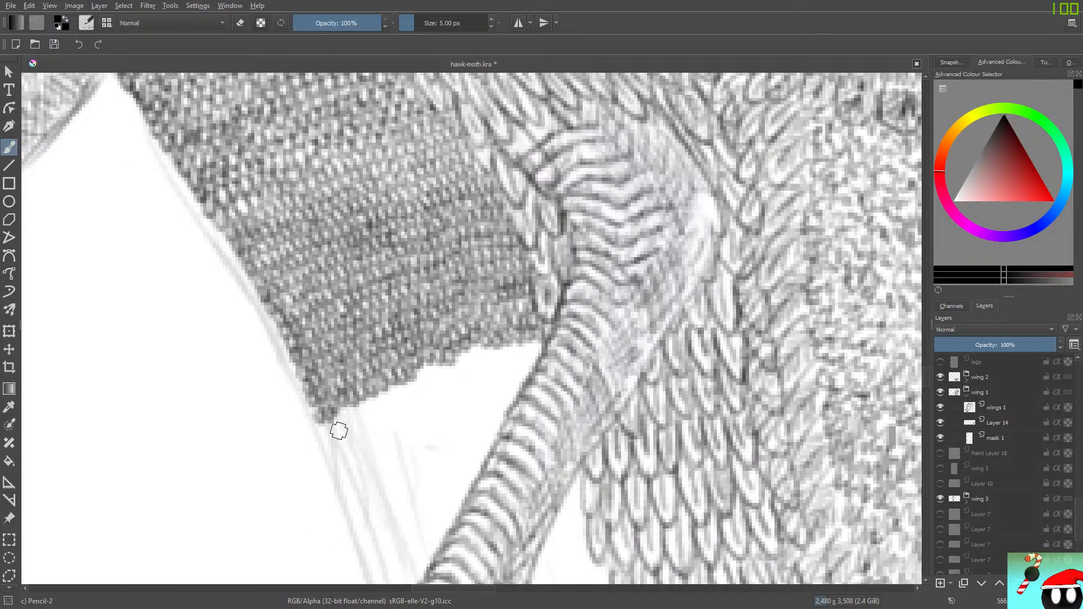
{"action": "mouse_move", "coordinate": [327, 428]}
{"action": "left_mouse_down"}
{"action": "mouse_move", "coordinate": [362, 398]}
{"action": "mouse_move", "coordinate": [387, 400]}
{"action": "mouse_move", "coordinate": [382, 361]}
{"action": "mouse_move", "coordinate": [403, 396]}
{"action": "mouse_move", "coordinate": [410, 377]}
{"action": "mouse_move", "coordinate": [427, 375]}
{"action": "mouse_move", "coordinate": [422, 364]}
{"action": "mouse_move", "coordinate": [451, 376]}
{"action": "mouse_move", "coordinate": [468, 355]}
{"action": "mouse_move", "coordinate": [481, 365]}
{"action": "mouse_move", "coordinate": [462, 347]}
{"action": "mouse_move", "coordinate": [476, 355]}
{"action": "mouse_move", "coordinate": [434, 382]}
{"action": "left_mouse_up"}
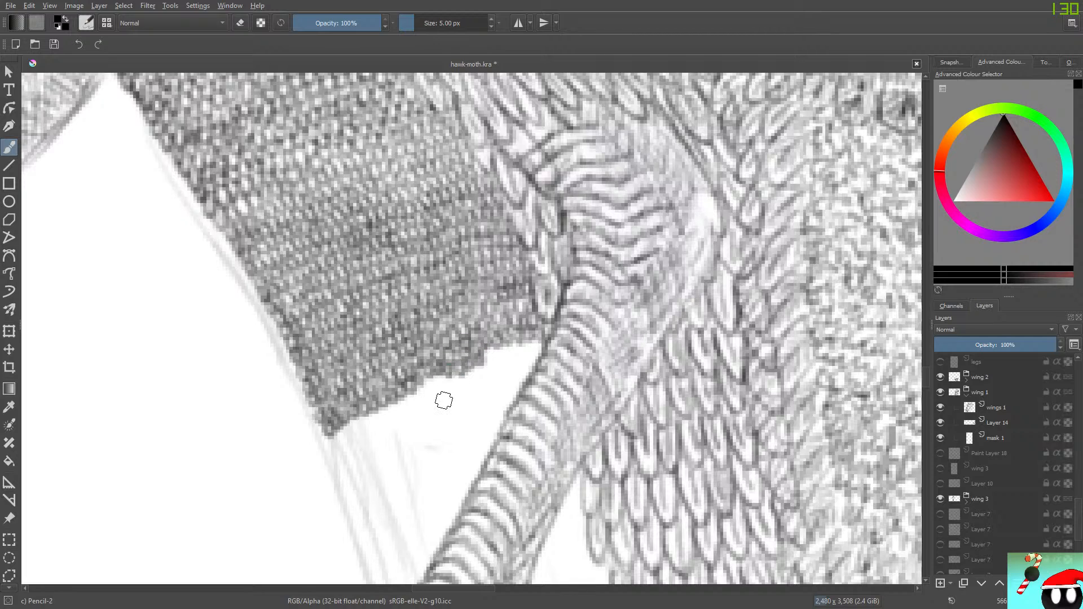
{"action": "left_click_drag", "start_coordinate": [488, 356], "coordinate": [529, 337]}
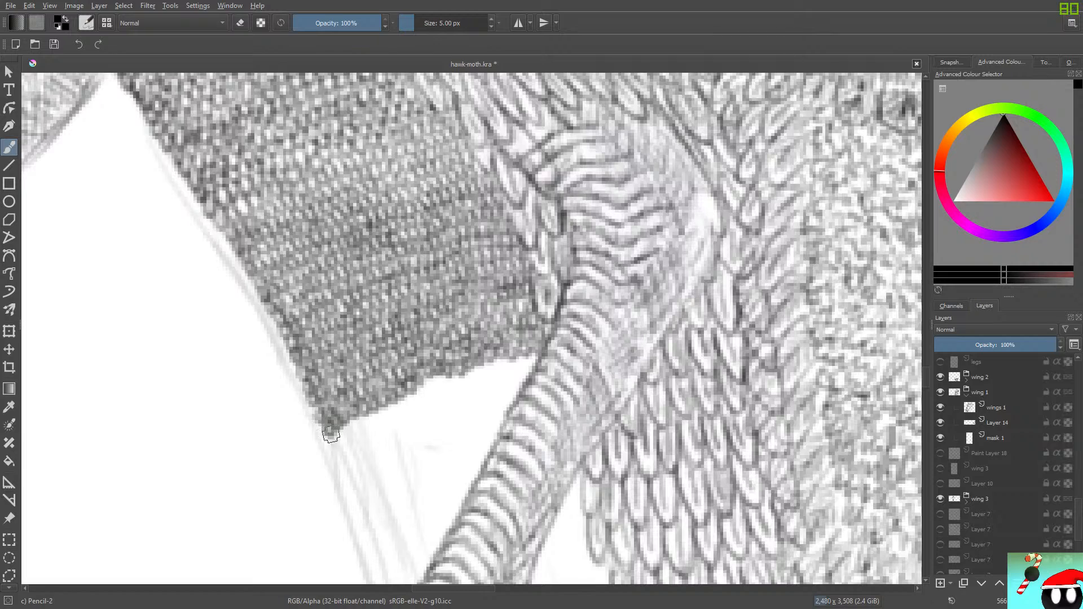
{"action": "mouse_move", "coordinate": [334, 458]}
{"action": "left_mouse_down"}
{"action": "mouse_move", "coordinate": [360, 429]}
{"action": "mouse_move", "coordinate": [369, 406]}
{"action": "mouse_move", "coordinate": [388, 423]}
{"action": "mouse_move", "coordinate": [399, 397]}
{"action": "mouse_move", "coordinate": [419, 404]}
{"action": "mouse_move", "coordinate": [402, 383]}
{"action": "mouse_move", "coordinate": [422, 376]}
{"action": "mouse_move", "coordinate": [428, 395]}
{"action": "mouse_move", "coordinate": [427, 378]}
{"action": "mouse_move", "coordinate": [448, 372]}
{"action": "mouse_move", "coordinate": [460, 388]}
{"action": "mouse_move", "coordinate": [439, 356]}
{"action": "mouse_move", "coordinate": [473, 380]}
{"action": "mouse_move", "coordinate": [502, 352]}
{"action": "mouse_move", "coordinate": [512, 367]}
{"action": "mouse_move", "coordinate": [506, 343]}
{"action": "mouse_move", "coordinate": [519, 367]}
{"action": "mouse_move", "coordinate": [536, 350]}
{"action": "left_mouse_up"}
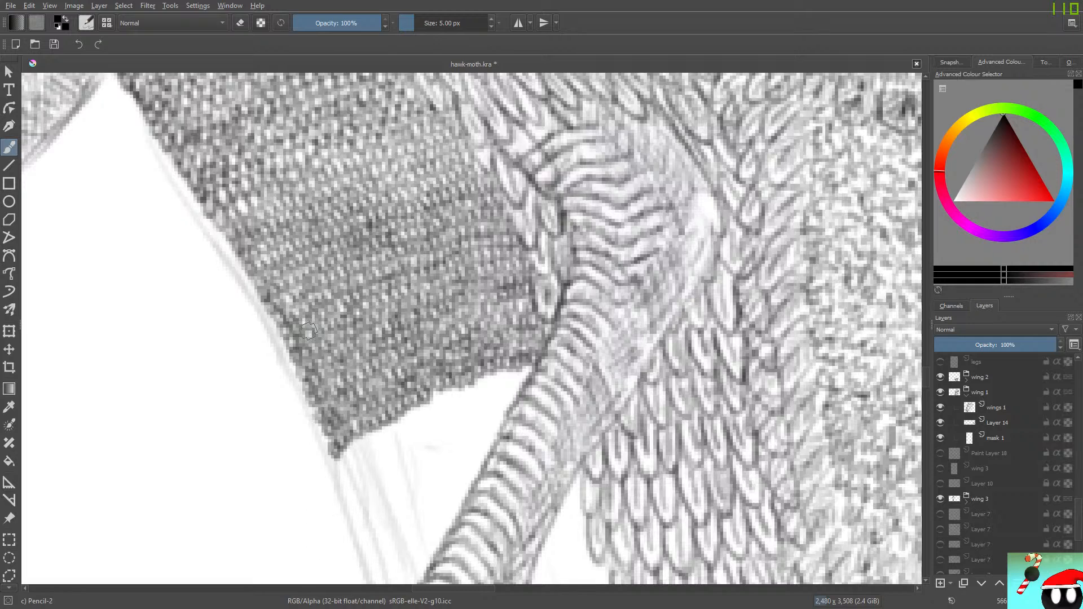
{"action": "mouse_move", "coordinate": [352, 425]}
{"action": "left_mouse_down"}
{"action": "mouse_move", "coordinate": [341, 455]}
{"action": "mouse_move", "coordinate": [333, 450]}
{"action": "mouse_move", "coordinate": [364, 441]}
{"action": "mouse_move", "coordinate": [326, 433]}
{"action": "left_mouse_up"}
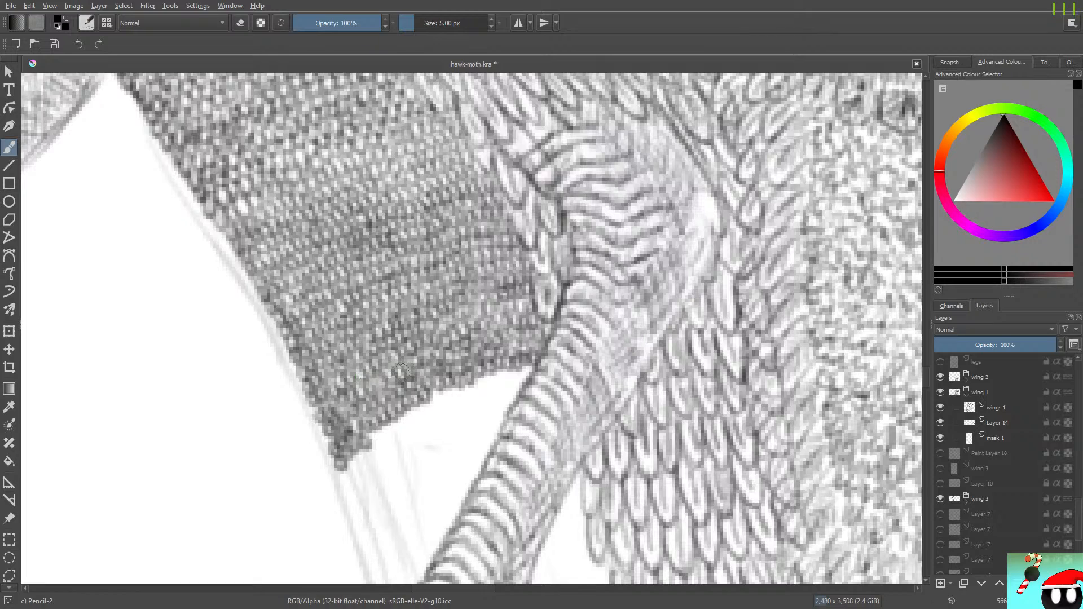
{"action": "mouse_move", "coordinate": [383, 454]}
{"action": "left_mouse_down"}
{"action": "mouse_move", "coordinate": [417, 409]}
{"action": "mouse_move", "coordinate": [426, 415]}
{"action": "mouse_move", "coordinate": [439, 379]}
{"action": "mouse_move", "coordinate": [451, 374]}
{"action": "mouse_move", "coordinate": [453, 398]}
{"action": "mouse_move", "coordinate": [488, 377]}
{"action": "mouse_move", "coordinate": [473, 359]}
{"action": "mouse_move", "coordinate": [502, 382]}
{"action": "mouse_move", "coordinate": [503, 368]}
{"action": "mouse_move", "coordinate": [528, 364]}
{"action": "left_mouse_up"}
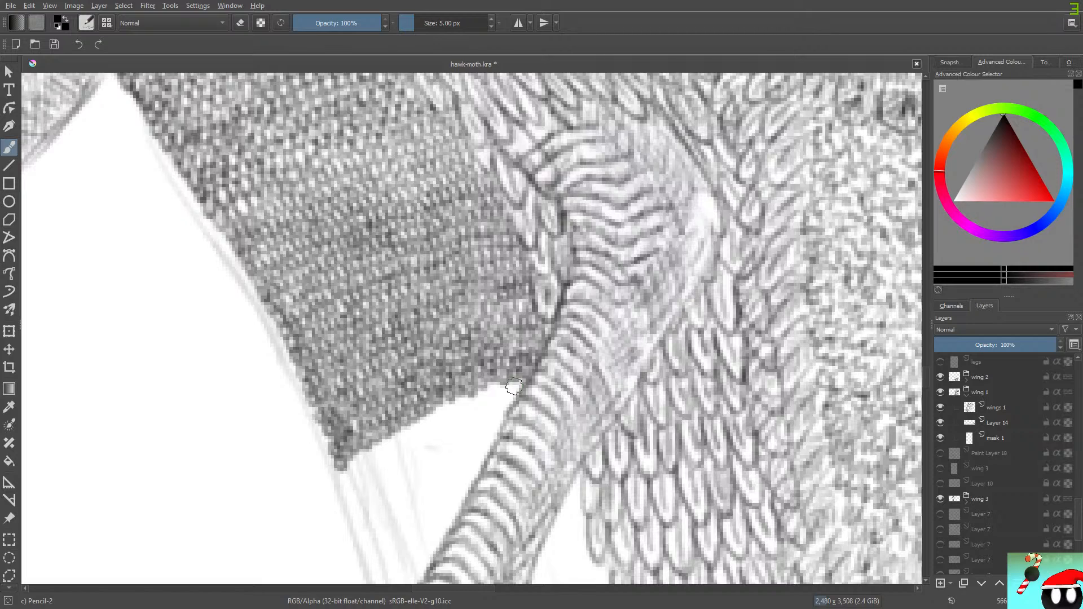
{"action": "left_click_drag", "start_coordinate": [341, 474], "coordinate": [375, 450]}
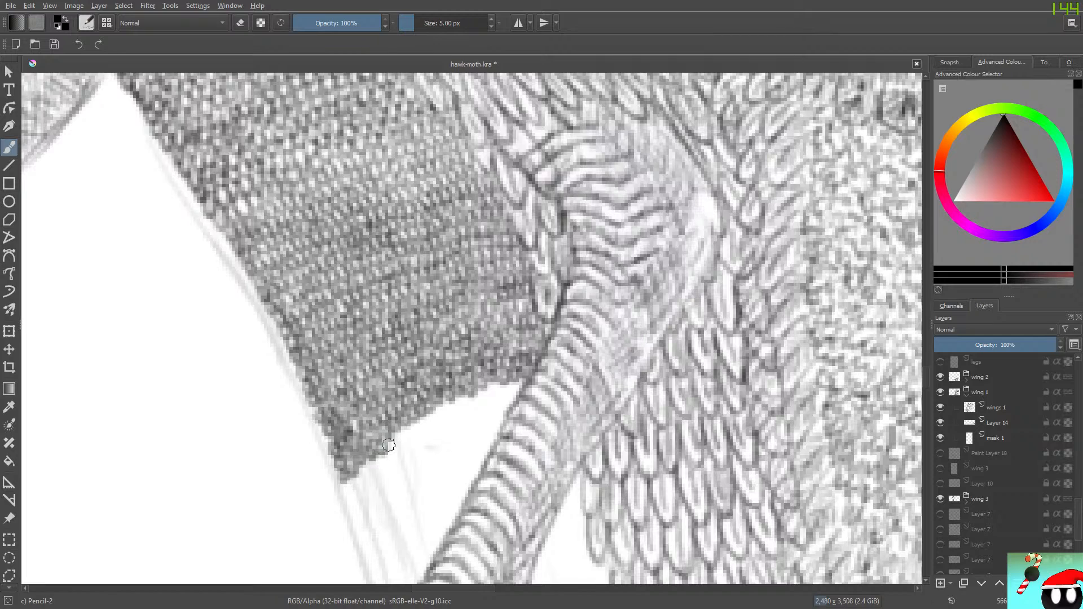
{"action": "mouse_move", "coordinate": [402, 440]}
{"action": "left_mouse_down"}
{"action": "mouse_move", "coordinate": [434, 411]}
{"action": "mouse_move", "coordinate": [457, 414]}
{"action": "mouse_move", "coordinate": [466, 399]}
{"action": "mouse_move", "coordinate": [455, 394]}
{"action": "mouse_move", "coordinate": [512, 391]}
{"action": "left_mouse_up"}
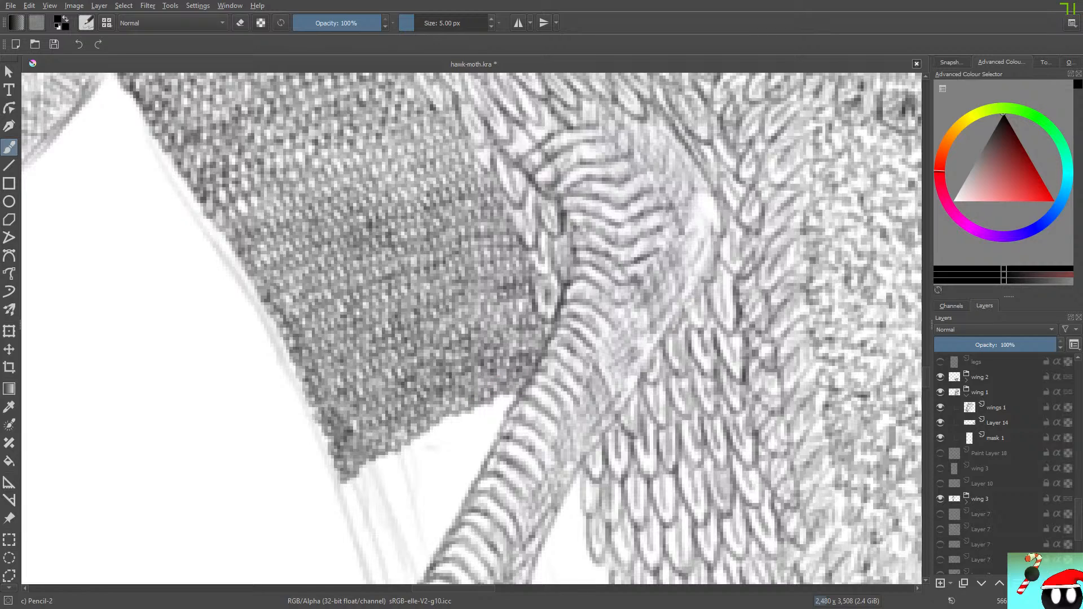
Step: Hide the "body" sketch layer to check the texture's edge without it, and show the layer again
{"action": "mouse_move", "coordinate": [1078, 519]}
{"action": "left_mouse_down"}
{"action": "mouse_move", "coordinate": [1078, 533]}
{"action": "mouse_move", "coordinate": [1078, 401]}
{"action": "left_mouse_up"}
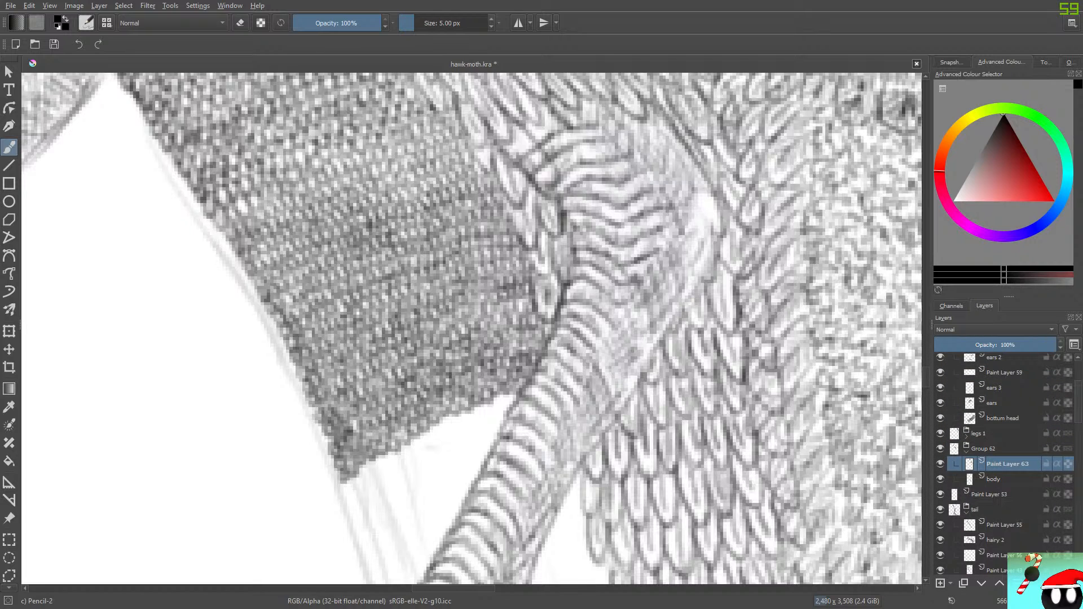
{"action": "left_click", "coordinate": [940, 479]}
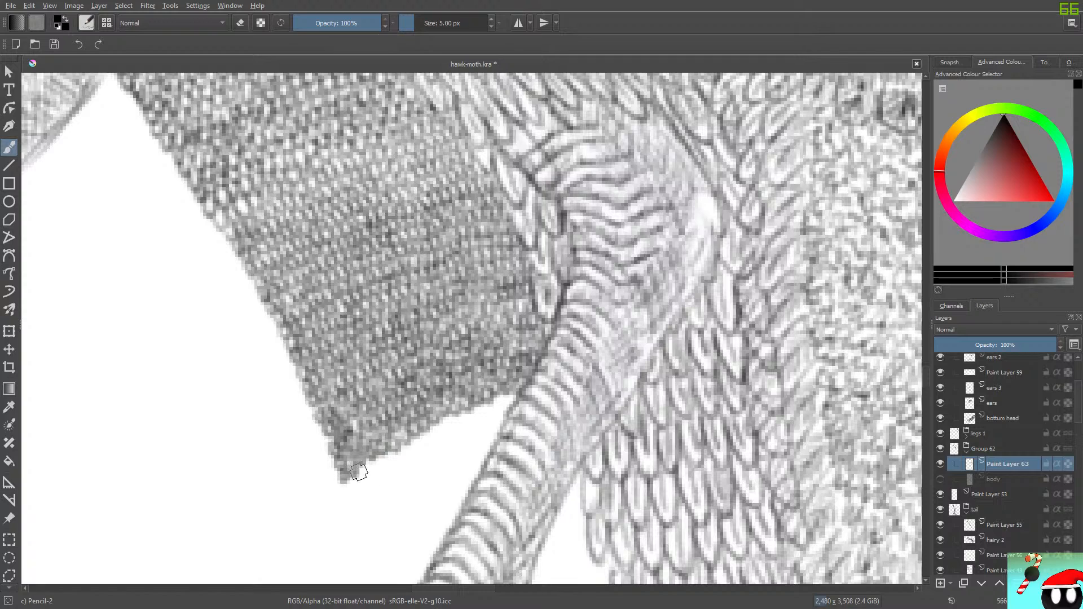
{"action": "left_click", "coordinate": [940, 480]}
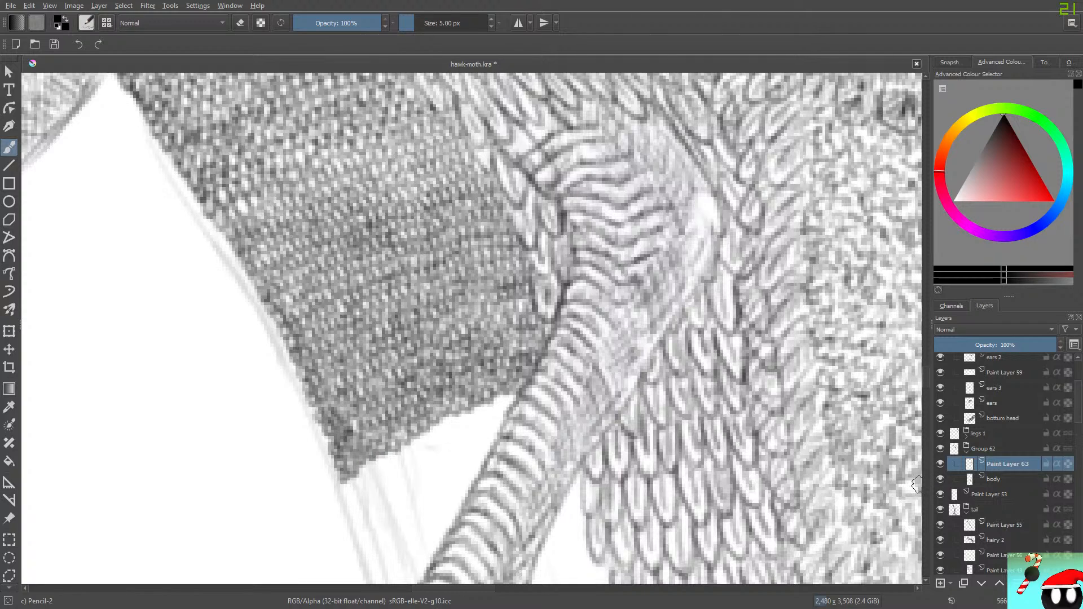
Step: Fill the narrowing white wedge between the sketched belly outline and the ringed leg with progressively shorter rows of small scales
{"action": "mouse_move", "coordinate": [350, 484]}
{"action": "left_mouse_down"}
{"action": "mouse_move", "coordinate": [400, 452]}
{"action": "mouse_move", "coordinate": [382, 428]}
{"action": "mouse_move", "coordinate": [408, 444]}
{"action": "mouse_move", "coordinate": [434, 429]}
{"action": "mouse_move", "coordinate": [441, 438]}
{"action": "mouse_move", "coordinate": [440, 407]}
{"action": "mouse_move", "coordinate": [459, 393]}
{"action": "mouse_move", "coordinate": [462, 418]}
{"action": "mouse_move", "coordinate": [509, 397]}
{"action": "left_mouse_up"}
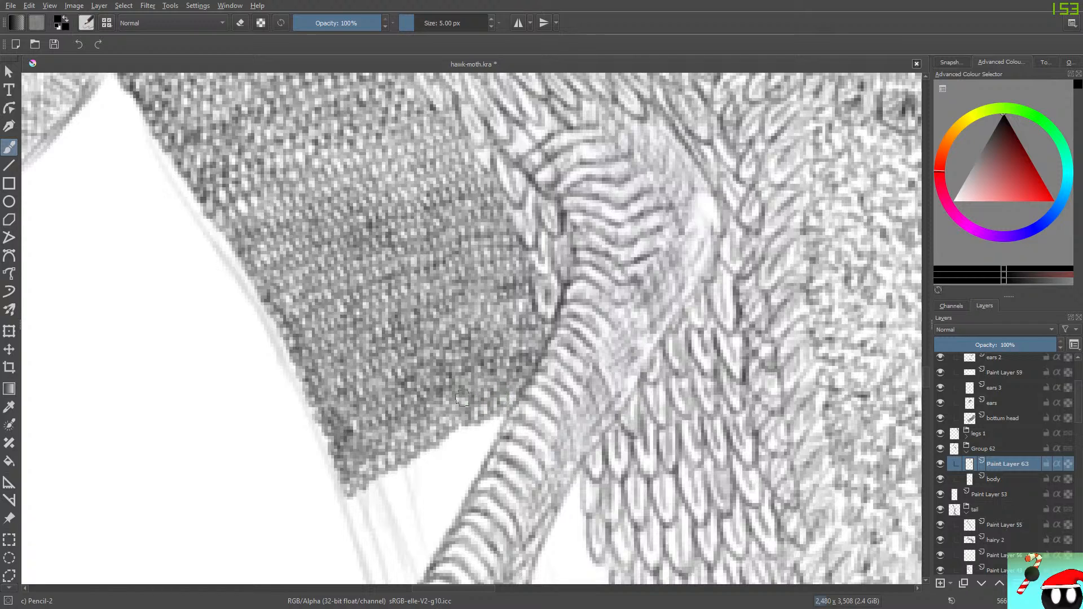
{"action": "mouse_move", "coordinate": [351, 495]}
{"action": "left_mouse_down"}
{"action": "mouse_move", "coordinate": [392, 474]}
{"action": "mouse_move", "coordinate": [377, 460]}
{"action": "mouse_move", "coordinate": [395, 464]}
{"action": "mouse_move", "coordinate": [381, 476]}
{"action": "mouse_move", "coordinate": [388, 500]}
{"action": "mouse_move", "coordinate": [408, 462]}
{"action": "mouse_move", "coordinate": [435, 442]}
{"action": "mouse_move", "coordinate": [443, 449]}
{"action": "mouse_move", "coordinate": [436, 430]}
{"action": "mouse_move", "coordinate": [482, 428]}
{"action": "mouse_move", "coordinate": [484, 419]}
{"action": "mouse_move", "coordinate": [493, 427]}
{"action": "mouse_move", "coordinate": [489, 412]}
{"action": "mouse_move", "coordinate": [502, 421]}
{"action": "mouse_move", "coordinate": [476, 444]}
{"action": "left_mouse_up"}
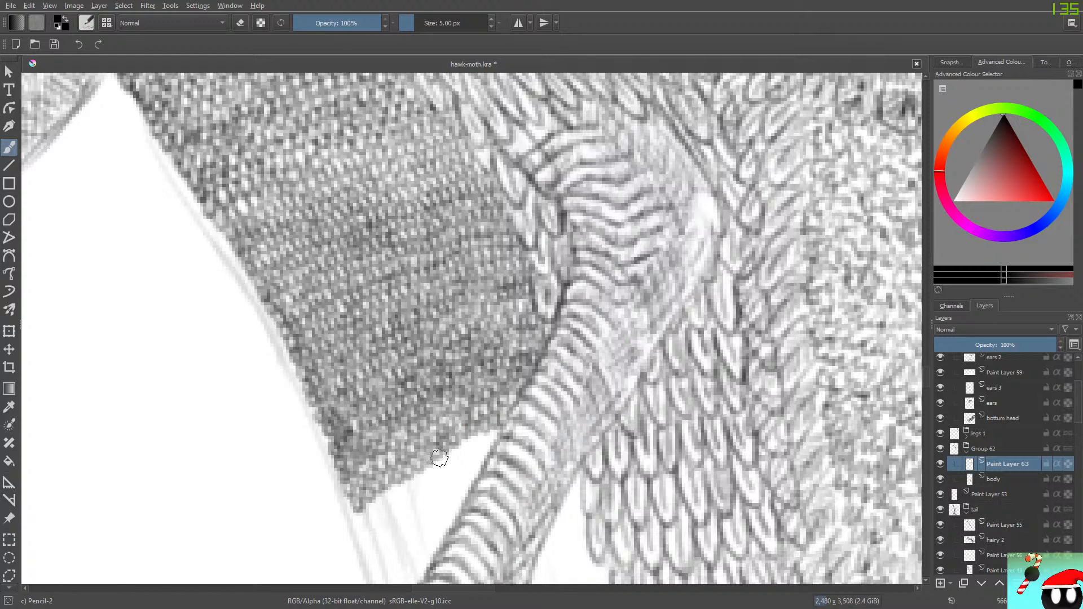
{"action": "mouse_move", "coordinate": [364, 505]}
{"action": "left_mouse_down"}
{"action": "mouse_move", "coordinate": [413, 474]}
{"action": "mouse_move", "coordinate": [418, 484]}
{"action": "mouse_move", "coordinate": [421, 468]}
{"action": "mouse_move", "coordinate": [430, 479]}
{"action": "mouse_move", "coordinate": [412, 466]}
{"action": "mouse_move", "coordinate": [491, 424]}
{"action": "left_mouse_up"}
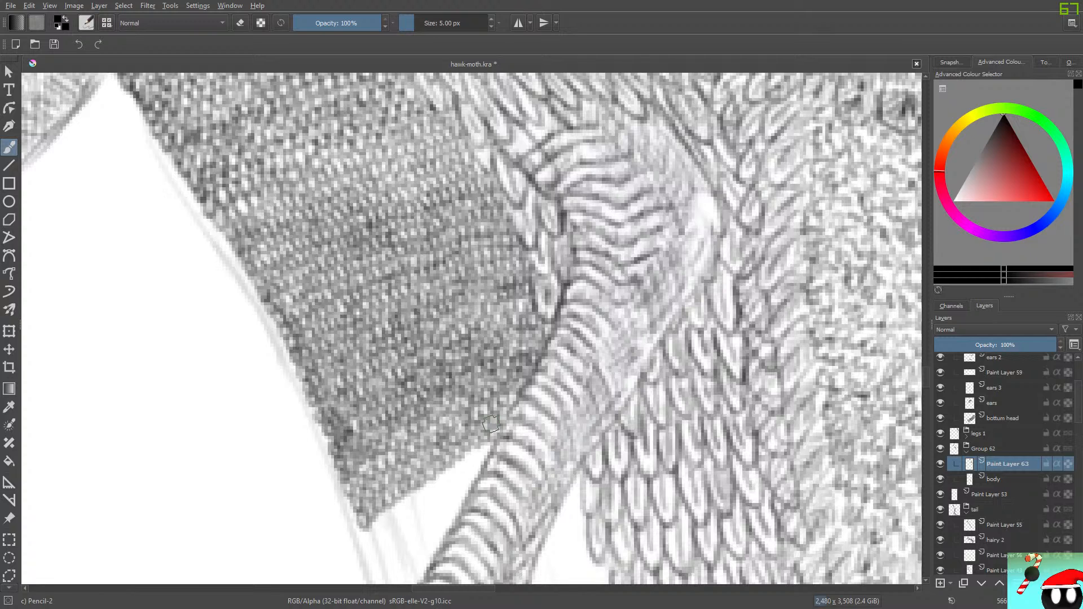
{"action": "mouse_move", "coordinate": [926, 375]}
{"action": "left_mouse_down"}
{"action": "mouse_move", "coordinate": [926, 480]}
{"action": "mouse_move", "coordinate": [926, 385]}
{"action": "left_mouse_up"}
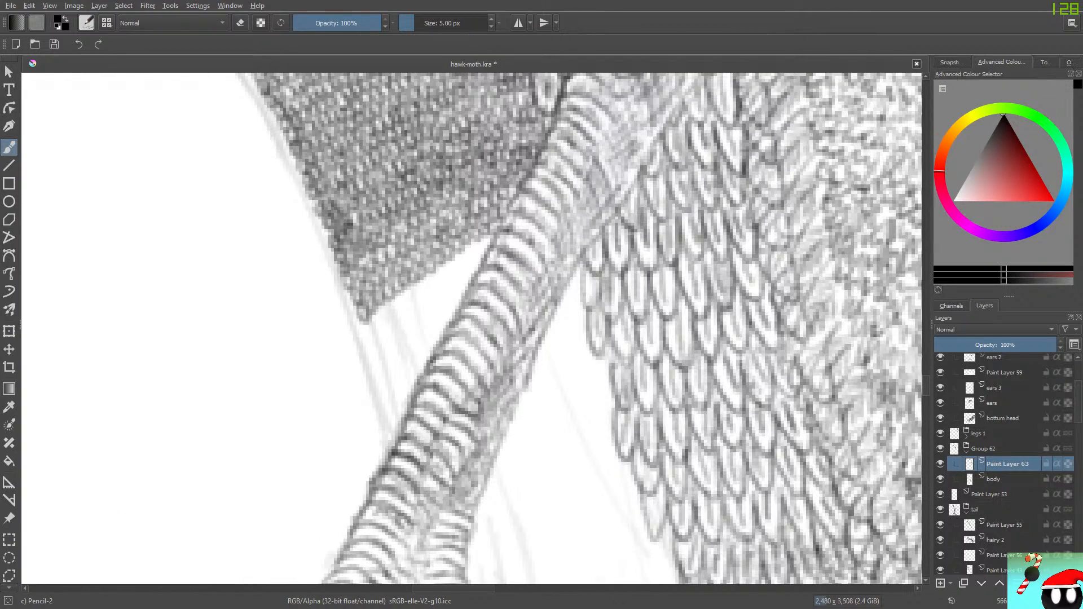
{"action": "mouse_move", "coordinate": [926, 386]}
{"action": "left_mouse_down"}
{"action": "mouse_move", "coordinate": [926, 507]}
{"action": "mouse_move", "coordinate": [926, 386]}
{"action": "left_mouse_up"}
{"action": "mouse_move", "coordinate": [368, 326]}
{"action": "left_mouse_down"}
{"action": "mouse_move", "coordinate": [396, 299]}
{"action": "mouse_move", "coordinate": [388, 271]}
{"action": "mouse_move", "coordinate": [408, 276]}
{"action": "mouse_move", "coordinate": [411, 305]}
{"action": "mouse_move", "coordinate": [436, 270]}
{"action": "mouse_move", "coordinate": [444, 281]}
{"action": "mouse_move", "coordinate": [443, 251]}
{"action": "mouse_move", "coordinate": [456, 273]}
{"action": "mouse_move", "coordinate": [468, 235]}
{"action": "left_mouse_up"}
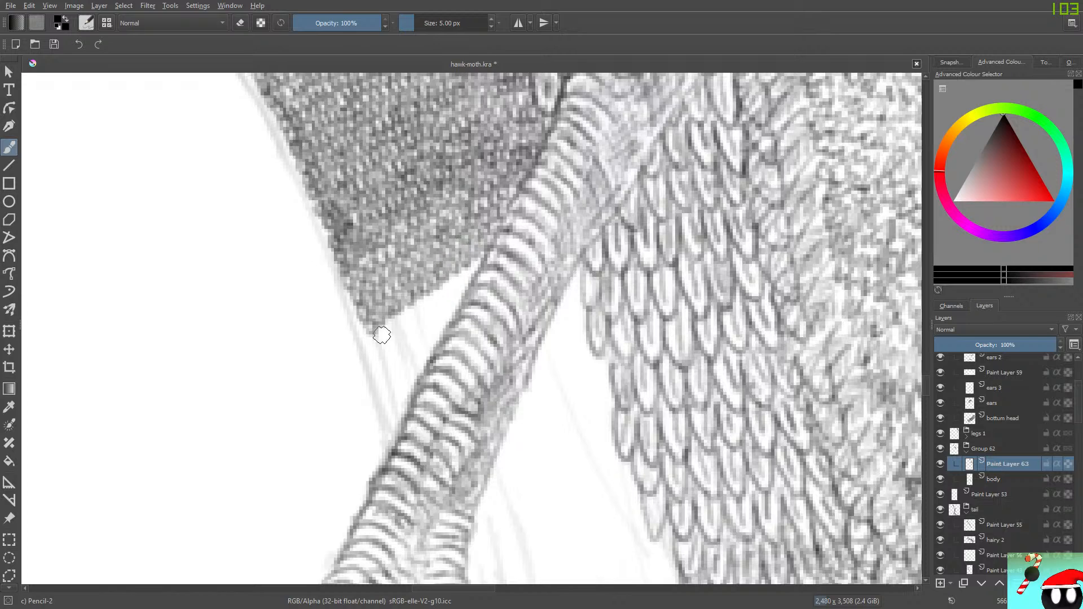
{"action": "mouse_move", "coordinate": [374, 343]}
{"action": "left_mouse_down"}
{"action": "mouse_move", "coordinate": [395, 330]}
{"action": "mouse_move", "coordinate": [424, 298]}
{"action": "mouse_move", "coordinate": [434, 309]}
{"action": "mouse_move", "coordinate": [435, 280]}
{"action": "mouse_move", "coordinate": [457, 285]}
{"action": "mouse_move", "coordinate": [478, 266]}
{"action": "mouse_move", "coordinate": [453, 264]}
{"action": "left_mouse_up"}
{"action": "mouse_move", "coordinate": [386, 359]}
{"action": "left_mouse_down"}
{"action": "mouse_move", "coordinate": [414, 325]}
{"action": "mouse_move", "coordinate": [424, 339]}
{"action": "mouse_move", "coordinate": [429, 319]}
{"action": "mouse_move", "coordinate": [435, 328]}
{"action": "mouse_move", "coordinate": [454, 302]}
{"action": "left_mouse_up"}
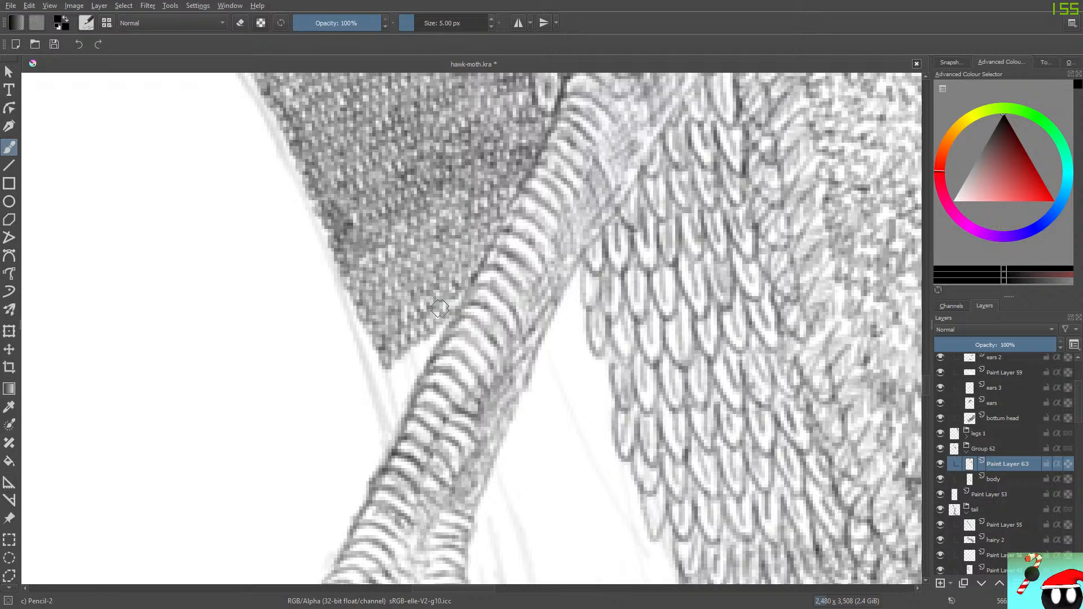
{"action": "mouse_move", "coordinate": [391, 372]}
{"action": "left_mouse_down"}
{"action": "mouse_move", "coordinate": [410, 351]}
{"action": "mouse_move", "coordinate": [418, 344]}
{"action": "mouse_move", "coordinate": [428, 358]}
{"action": "mouse_move", "coordinate": [428, 335]}
{"action": "mouse_move", "coordinate": [442, 320]}
{"action": "mouse_move", "coordinate": [448, 329]}
{"action": "mouse_move", "coordinate": [434, 306]}
{"action": "left_mouse_up"}
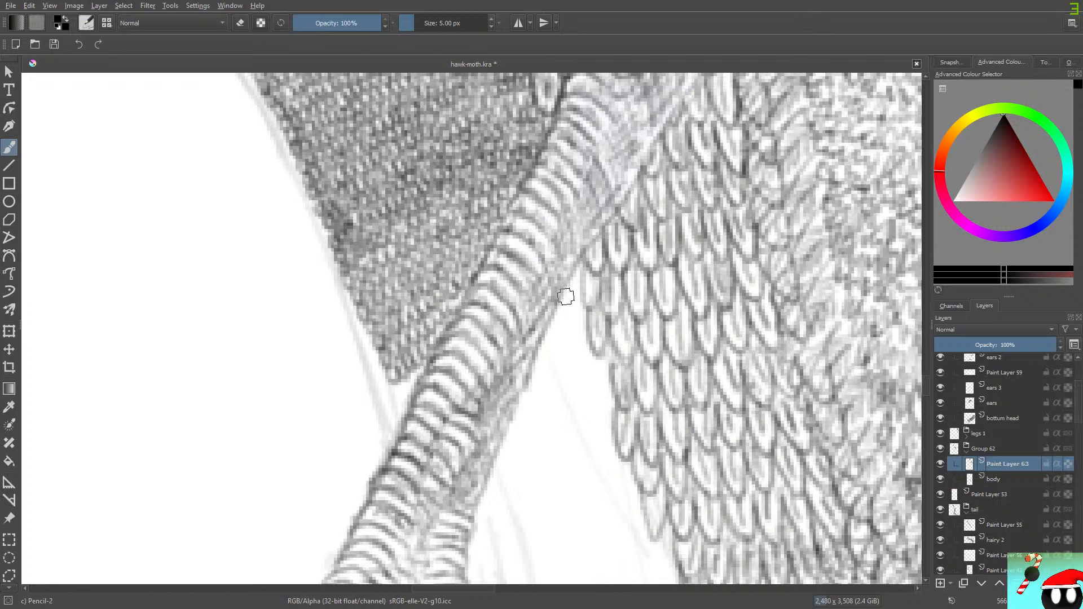
Step: Finish the wedge's tip with small scales and draw the first rows in the gap between the ringed leg and the large-scaled area behind it
{"action": "left_click_drag", "start_coordinate": [570, 296], "coordinate": [578, 265]}
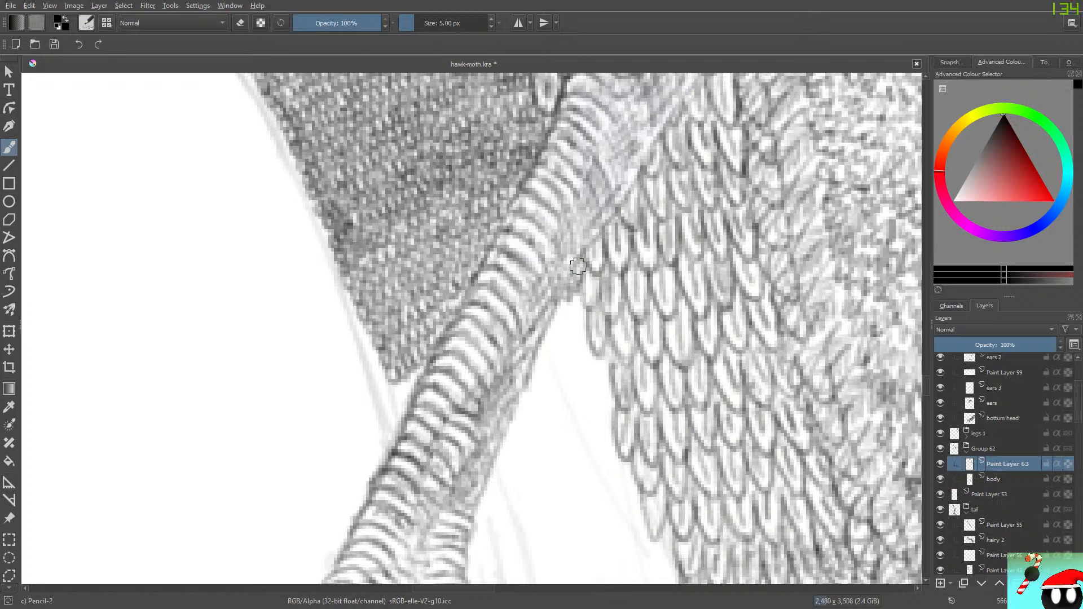
{"action": "left_click_drag", "start_coordinate": [395, 386], "coordinate": [415, 365]}
{"action": "mouse_move", "coordinate": [553, 326]}
{"action": "left_mouse_down"}
{"action": "mouse_move", "coordinate": [559, 299]}
{"action": "mouse_move", "coordinate": [576, 294]}
{"action": "left_mouse_up"}
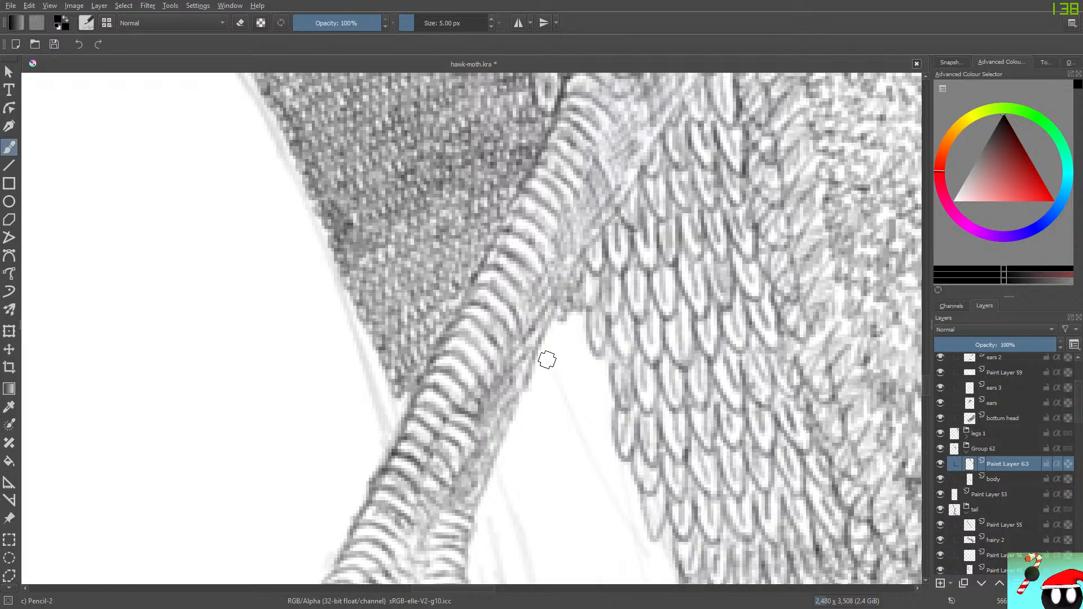
{"action": "left_click_drag", "start_coordinate": [394, 392], "coordinate": [394, 403]}
{"action": "left_click_drag", "start_coordinate": [555, 328], "coordinate": [572, 302]}
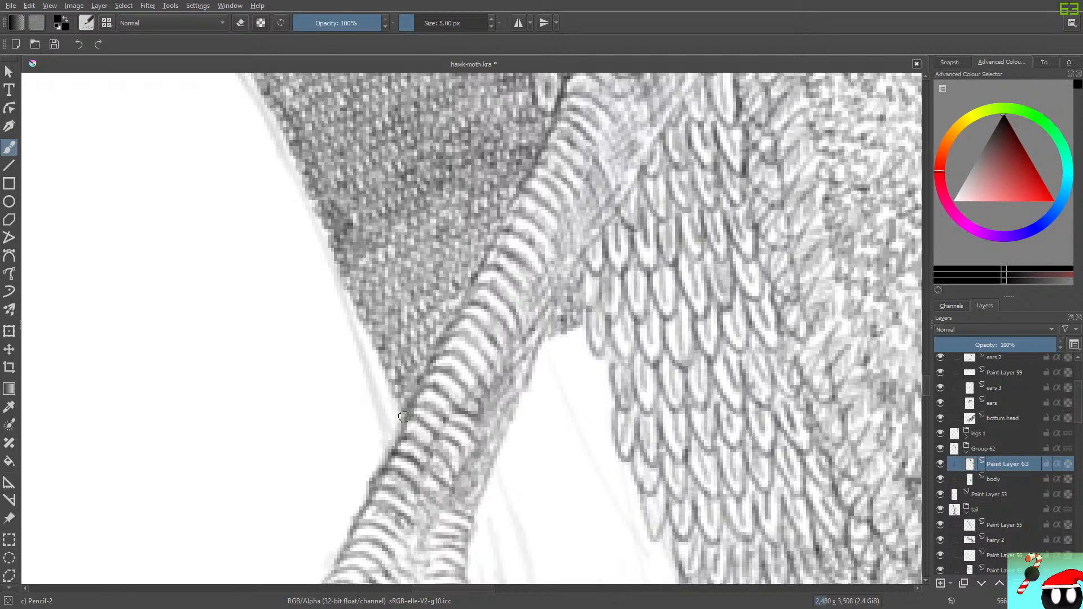
{"action": "mouse_move", "coordinate": [539, 349]}
{"action": "left_mouse_down"}
{"action": "mouse_move", "coordinate": [556, 335]}
{"action": "mouse_move", "coordinate": [577, 334]}
{"action": "mouse_move", "coordinate": [553, 335]}
{"action": "left_mouse_up"}
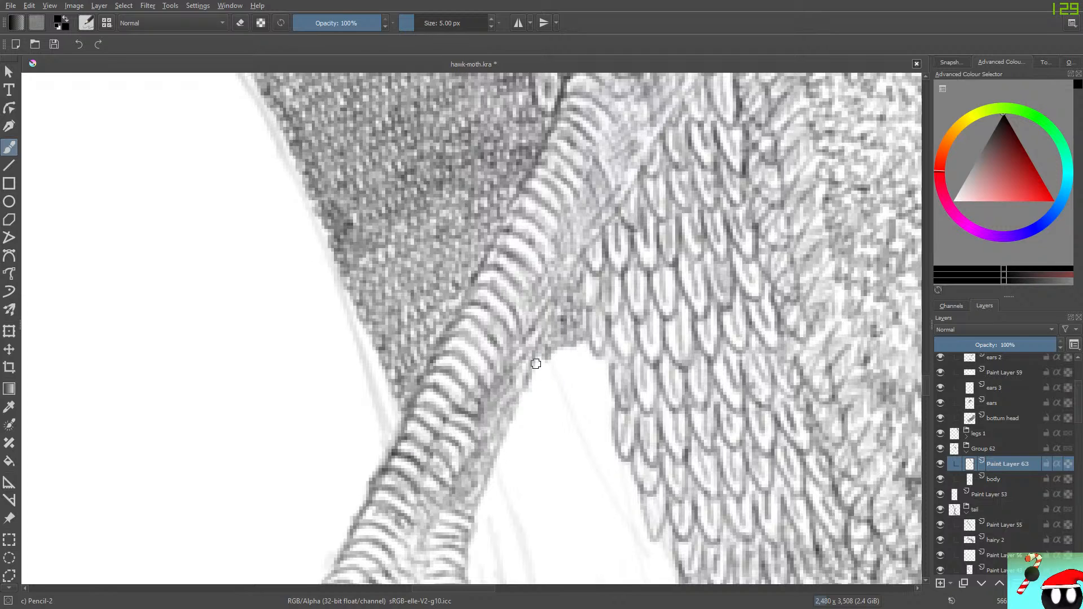
{"action": "mouse_move", "coordinate": [536, 364]}
{"action": "left_mouse_down"}
{"action": "mouse_move", "coordinate": [568, 341]}
{"action": "mouse_move", "coordinate": [577, 354]}
{"action": "mouse_move", "coordinate": [577, 340]}
{"action": "mouse_move", "coordinate": [588, 354]}
{"action": "mouse_move", "coordinate": [570, 330]}
{"action": "left_mouse_up"}
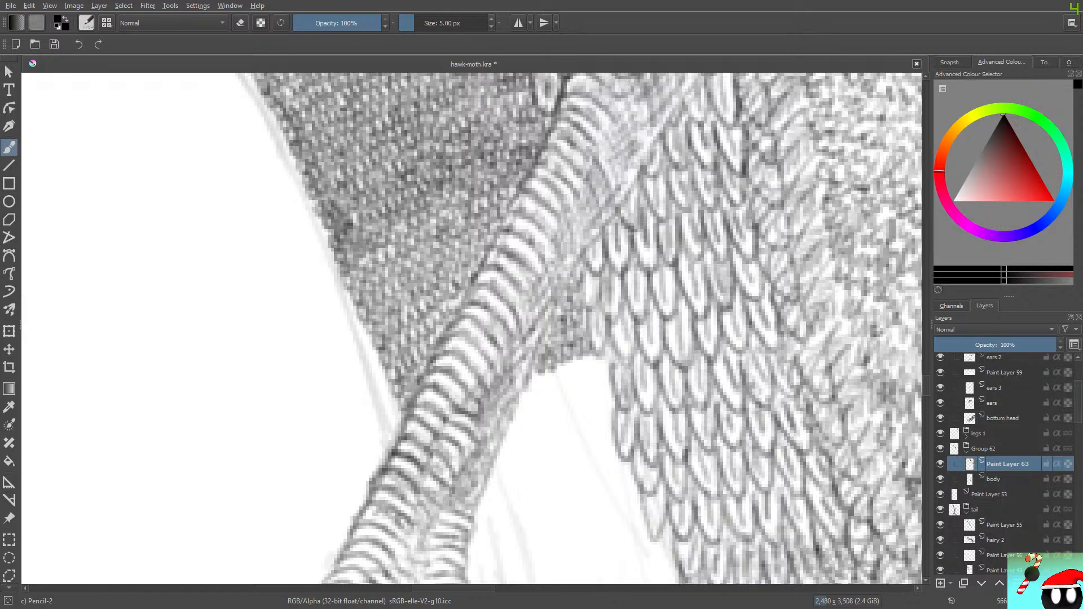
{"action": "left_click_drag", "start_coordinate": [926, 386], "coordinate": [926, 390]}
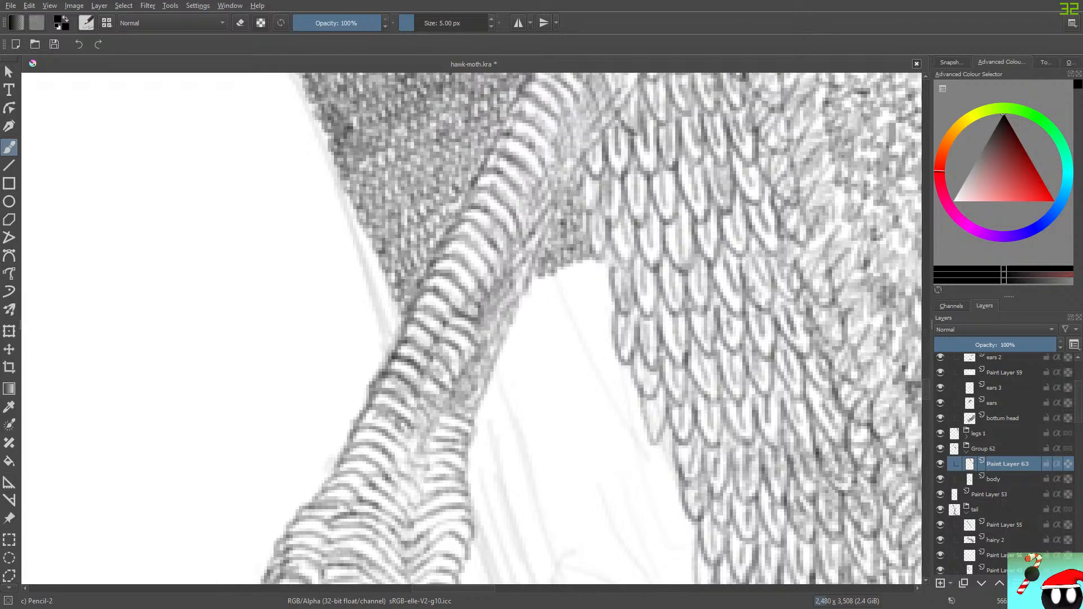
Step: Extend the rows of small scales down the upper part of the gap between the ringed leg and the large-scaled area
{"action": "mouse_move", "coordinate": [537, 290]}
{"action": "left_mouse_down"}
{"action": "mouse_move", "coordinate": [577, 261]}
{"action": "mouse_move", "coordinate": [581, 269]}
{"action": "mouse_move", "coordinate": [584, 254]}
{"action": "mouse_move", "coordinate": [606, 273]}
{"action": "mouse_move", "coordinate": [587, 246]}
{"action": "left_mouse_up"}
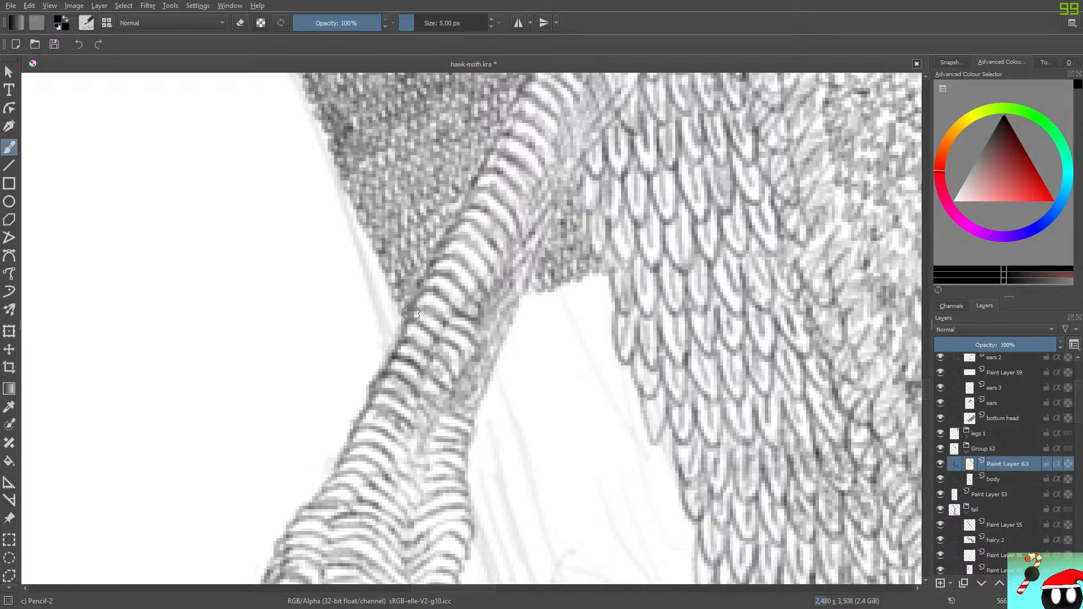
{"action": "mouse_move", "coordinate": [522, 300]}
{"action": "left_mouse_down"}
{"action": "mouse_move", "coordinate": [548, 303]}
{"action": "mouse_move", "coordinate": [560, 277]}
{"action": "mouse_move", "coordinate": [577, 267]}
{"action": "mouse_move", "coordinate": [576, 292]}
{"action": "mouse_move", "coordinate": [597, 273]}
{"action": "left_mouse_up"}
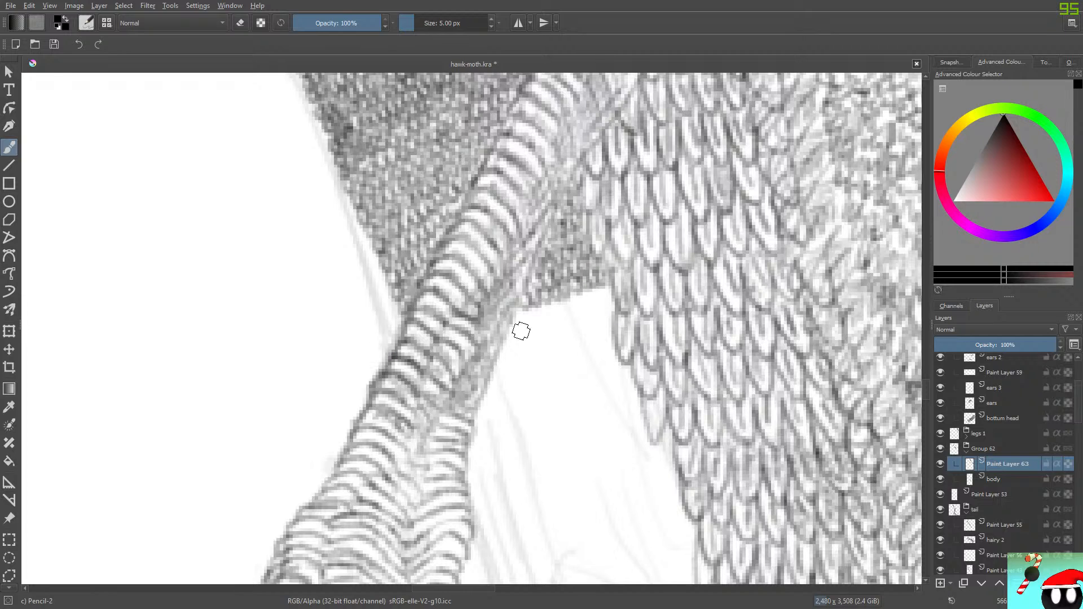
{"action": "mouse_move", "coordinate": [518, 308]}
{"action": "left_mouse_down"}
{"action": "mouse_move", "coordinate": [545, 313]}
{"action": "mouse_move", "coordinate": [550, 299]}
{"action": "mouse_move", "coordinate": [560, 305]}
{"action": "mouse_move", "coordinate": [557, 269]}
{"action": "mouse_move", "coordinate": [589, 304]}
{"action": "mouse_move", "coordinate": [588, 286]}
{"action": "mouse_move", "coordinate": [598, 294]}
{"action": "mouse_move", "coordinate": [602, 282]}
{"action": "mouse_move", "coordinate": [566, 280]}
{"action": "left_mouse_up"}
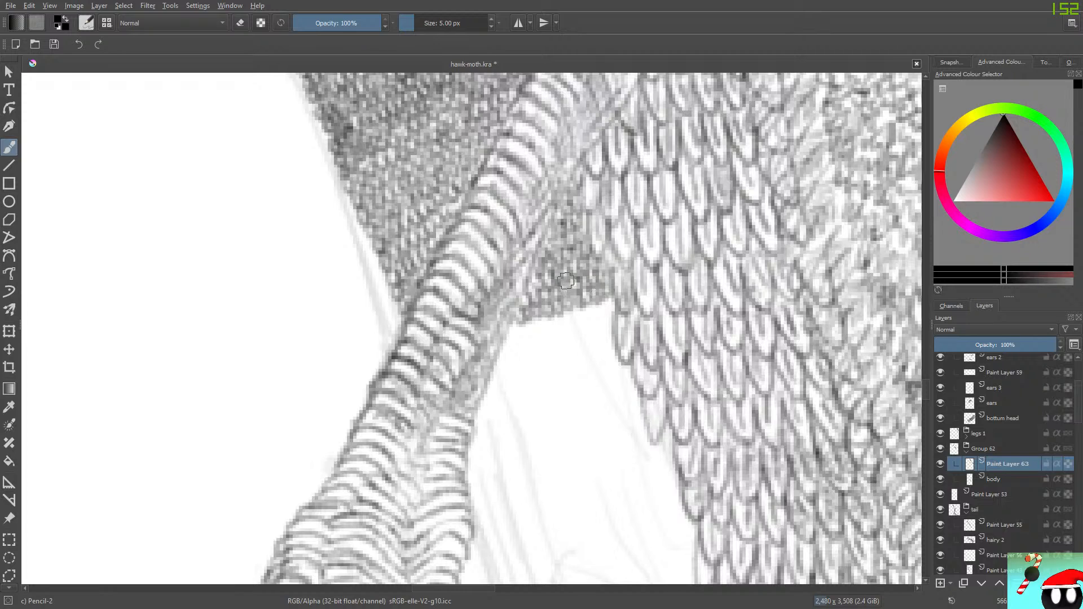
{"action": "mouse_move", "coordinate": [512, 330]}
{"action": "left_mouse_down"}
{"action": "mouse_move", "coordinate": [545, 316]}
{"action": "mouse_move", "coordinate": [556, 326]}
{"action": "mouse_move", "coordinate": [568, 281]}
{"action": "left_mouse_up"}
{"action": "mouse_move", "coordinate": [581, 319]}
{"action": "left_mouse_down"}
{"action": "mouse_move", "coordinate": [605, 307]}
{"action": "mouse_move", "coordinate": [595, 286]}
{"action": "left_mouse_up"}
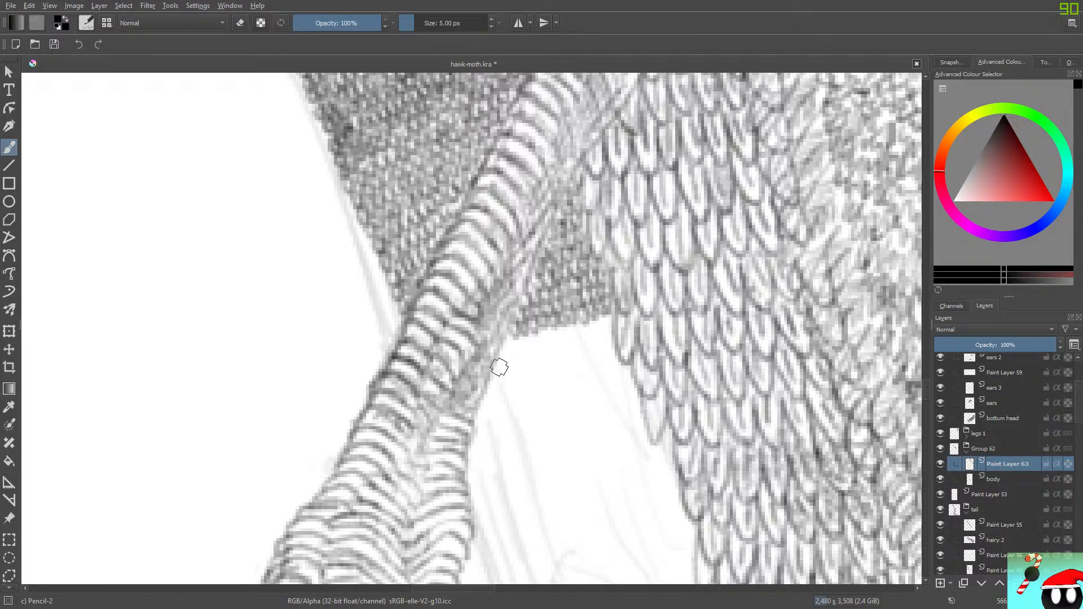
{"action": "mouse_move", "coordinate": [504, 343]}
{"action": "left_mouse_down"}
{"action": "mouse_move", "coordinate": [537, 326]}
{"action": "mouse_move", "coordinate": [547, 341]}
{"action": "mouse_move", "coordinate": [548, 323]}
{"action": "mouse_move", "coordinate": [557, 334]}
{"action": "mouse_move", "coordinate": [560, 318]}
{"action": "mouse_move", "coordinate": [539, 299]}
{"action": "mouse_move", "coordinate": [582, 335]}
{"action": "mouse_move", "coordinate": [605, 309]}
{"action": "left_mouse_up"}
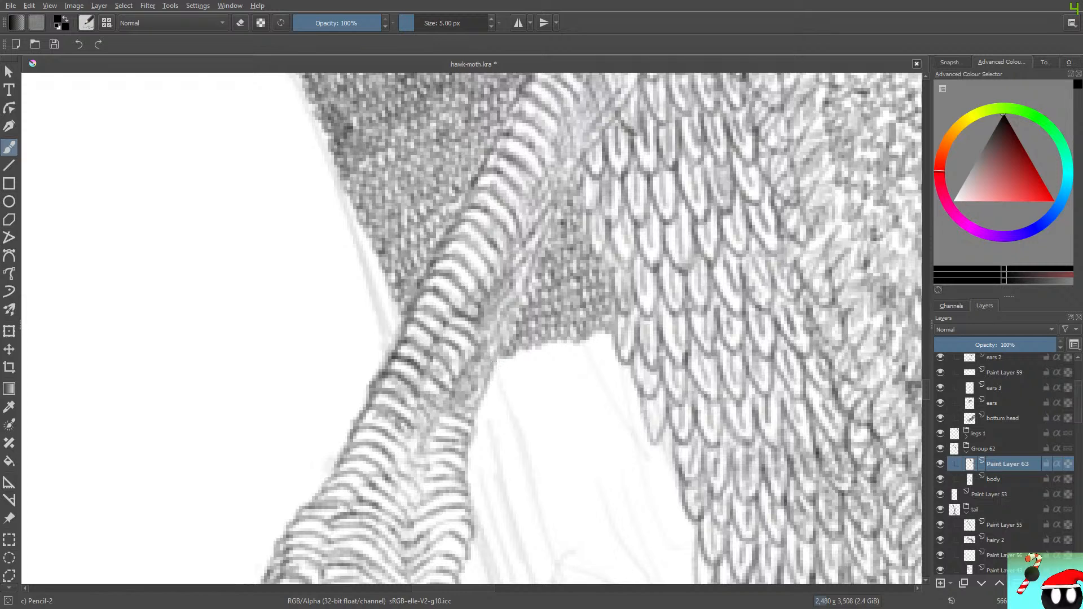
Step: Continue the small-scale rows across the widening gap down to where the ringed leg starts to broaden into the foot
{"action": "key", "text": "Down"}
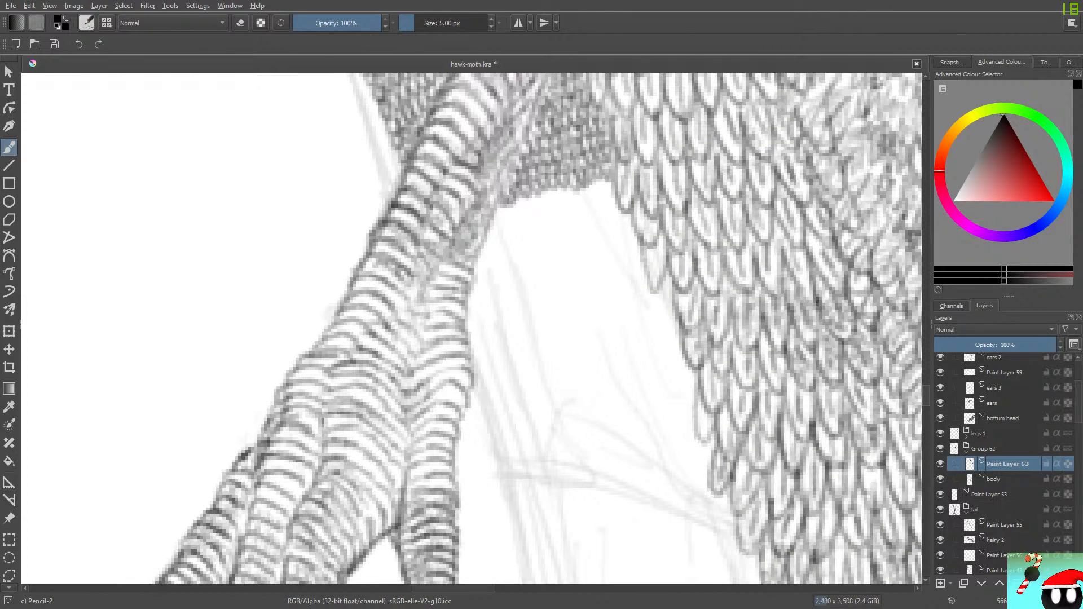
{"action": "key", "text": "Right"}
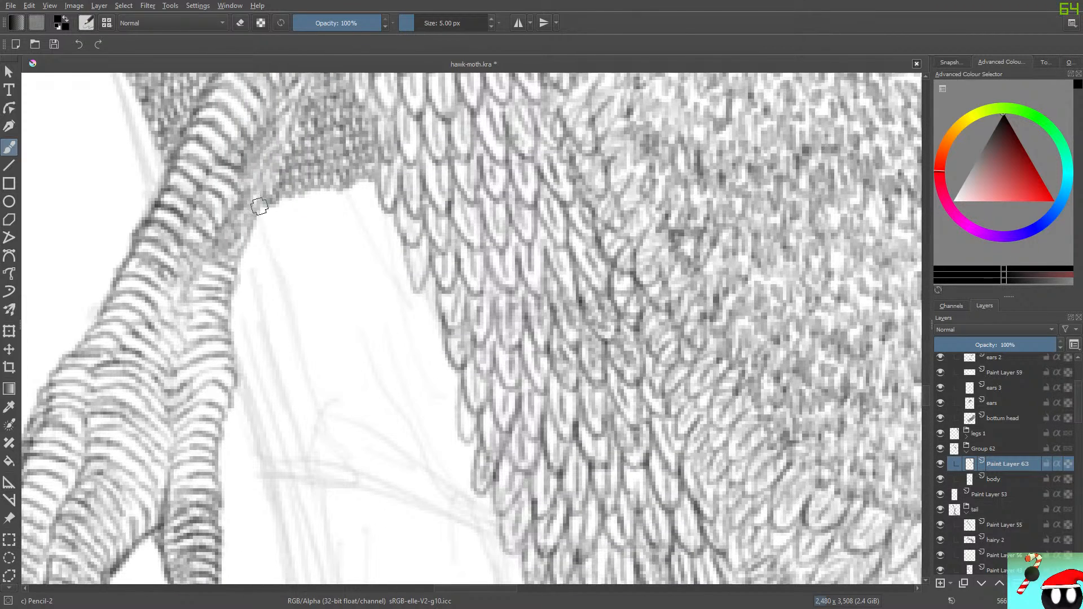
{"action": "mouse_move", "coordinate": [260, 209]}
{"action": "left_mouse_down"}
{"action": "mouse_move", "coordinate": [294, 209]}
{"action": "mouse_move", "coordinate": [285, 170]}
{"action": "mouse_move", "coordinate": [316, 167]}
{"action": "mouse_move", "coordinate": [303, 193]}
{"action": "mouse_move", "coordinate": [316, 188]}
{"action": "mouse_move", "coordinate": [325, 202]}
{"action": "mouse_move", "coordinate": [363, 169]}
{"action": "left_mouse_up"}
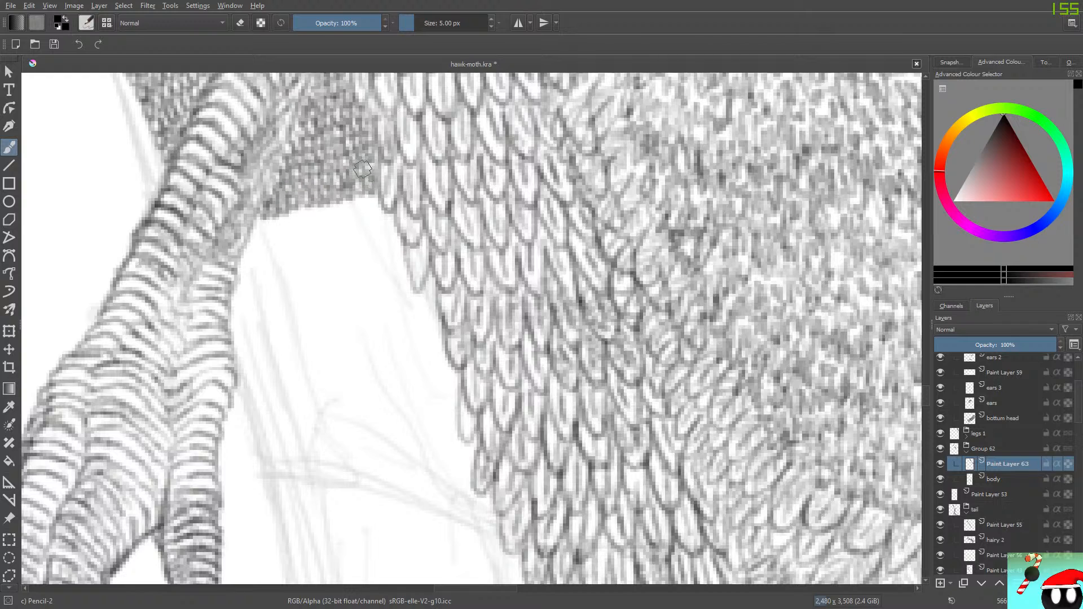
{"action": "mouse_move", "coordinate": [250, 229]}
{"action": "left_mouse_down"}
{"action": "mouse_move", "coordinate": [372, 195]}
{"action": "mouse_move", "coordinate": [369, 181]}
{"action": "left_mouse_up"}
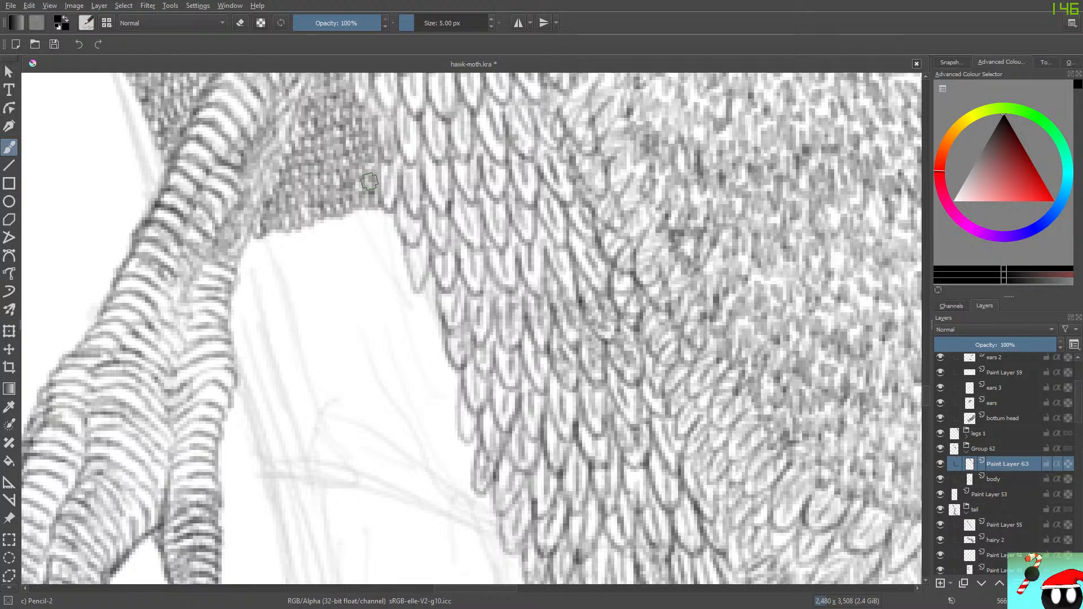
{"action": "mouse_move", "coordinate": [248, 244]}
{"action": "left_mouse_down"}
{"action": "mouse_move", "coordinate": [276, 244]}
{"action": "mouse_move", "coordinate": [345, 211]}
{"action": "mouse_move", "coordinate": [384, 212]}
{"action": "mouse_move", "coordinate": [353, 195]}
{"action": "mouse_move", "coordinate": [246, 257]}
{"action": "mouse_move", "coordinate": [244, 271]}
{"action": "mouse_move", "coordinate": [249, 238]}
{"action": "mouse_move", "coordinate": [282, 258]}
{"action": "mouse_move", "coordinate": [297, 232]}
{"action": "left_mouse_up"}
{"action": "mouse_move", "coordinate": [319, 238]}
{"action": "left_mouse_down"}
{"action": "mouse_move", "coordinate": [355, 237]}
{"action": "mouse_move", "coordinate": [337, 211]}
{"action": "mouse_move", "coordinate": [366, 222]}
{"action": "mouse_move", "coordinate": [366, 236]}
{"action": "mouse_move", "coordinate": [389, 211]}
{"action": "left_mouse_up"}
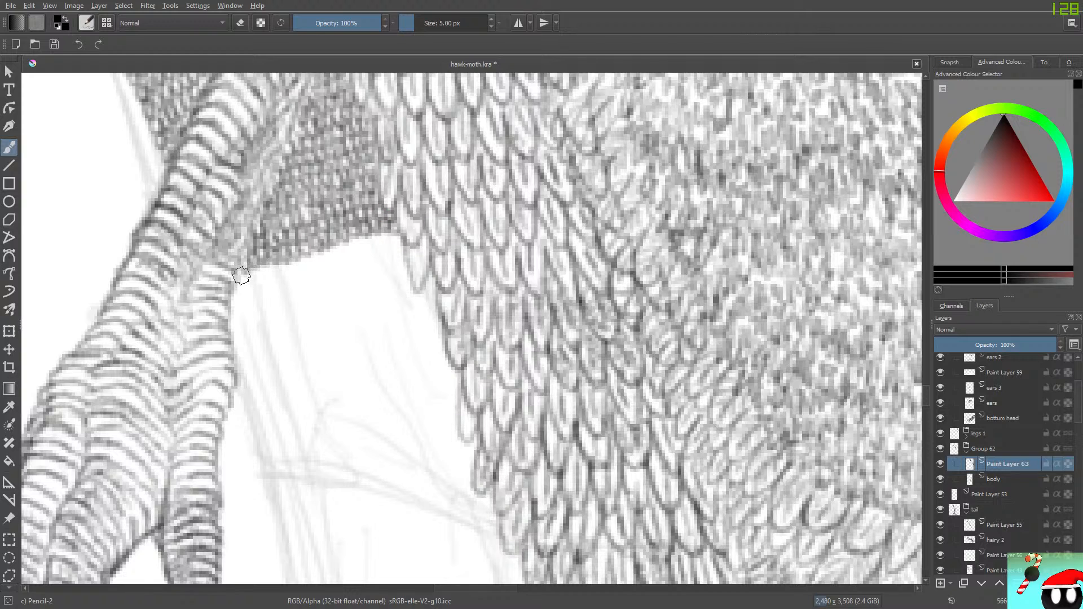
{"action": "mouse_move", "coordinate": [246, 269]}
{"action": "left_mouse_down"}
{"action": "mouse_move", "coordinate": [268, 279]}
{"action": "mouse_move", "coordinate": [286, 256]}
{"action": "mouse_move", "coordinate": [299, 272]}
{"action": "mouse_move", "coordinate": [290, 248]}
{"action": "mouse_move", "coordinate": [312, 265]}
{"action": "mouse_move", "coordinate": [325, 247]}
{"action": "mouse_move", "coordinate": [340, 257]}
{"action": "mouse_move", "coordinate": [360, 233]}
{"action": "mouse_move", "coordinate": [369, 241]}
{"action": "mouse_move", "coordinate": [353, 216]}
{"action": "mouse_move", "coordinate": [369, 245]}
{"action": "mouse_move", "coordinate": [377, 235]}
{"action": "mouse_move", "coordinate": [393, 248]}
{"action": "mouse_move", "coordinate": [395, 235]}
{"action": "mouse_move", "coordinate": [377, 223]}
{"action": "left_mouse_up"}
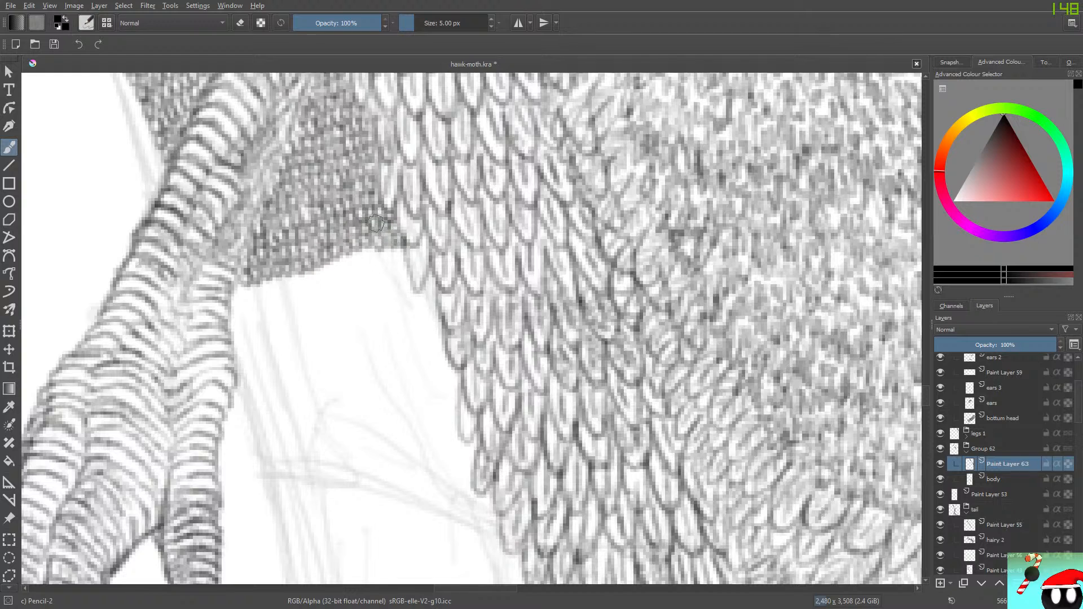
{"action": "mouse_move", "coordinate": [234, 301]}
{"action": "left_mouse_down"}
{"action": "mouse_move", "coordinate": [255, 280]}
{"action": "mouse_move", "coordinate": [276, 295]}
{"action": "mouse_move", "coordinate": [290, 276]}
{"action": "mouse_move", "coordinate": [278, 255]}
{"action": "mouse_move", "coordinate": [303, 282]}
{"action": "mouse_move", "coordinate": [307, 271]}
{"action": "mouse_move", "coordinate": [319, 281]}
{"action": "mouse_move", "coordinate": [334, 255]}
{"action": "mouse_move", "coordinate": [343, 272]}
{"action": "mouse_move", "coordinate": [331, 244]}
{"action": "mouse_move", "coordinate": [358, 249]}
{"action": "mouse_move", "coordinate": [355, 265]}
{"action": "mouse_move", "coordinate": [386, 248]}
{"action": "mouse_move", "coordinate": [396, 257]}
{"action": "mouse_move", "coordinate": [384, 234]}
{"action": "left_mouse_up"}
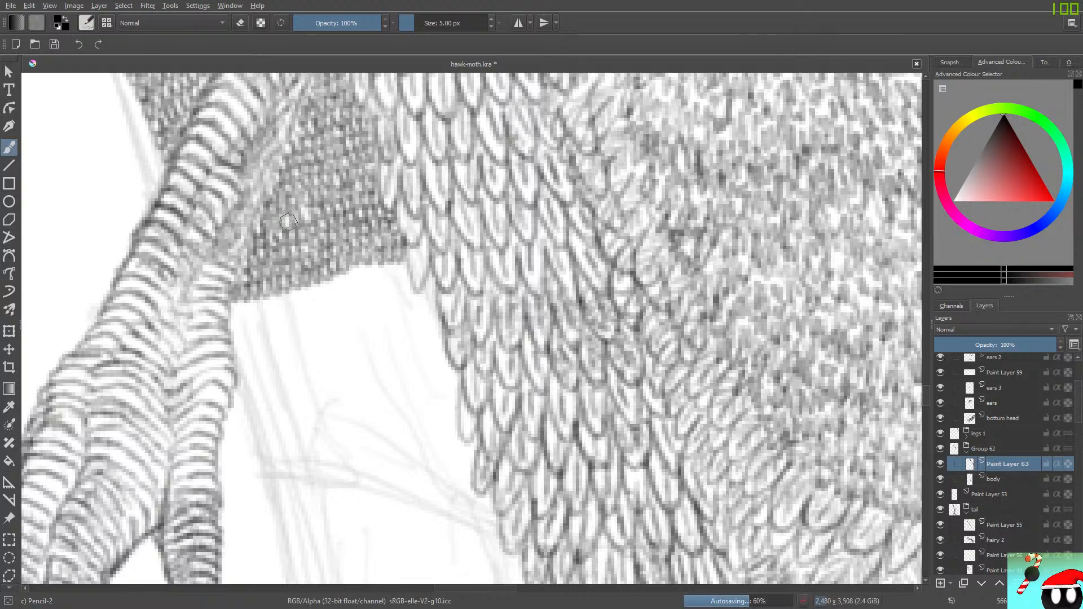
{"action": "mouse_move", "coordinate": [233, 305]}
{"action": "left_mouse_down"}
{"action": "mouse_move", "coordinate": [278, 299]}
{"action": "mouse_move", "coordinate": [281, 275]}
{"action": "mouse_move", "coordinate": [293, 294]}
{"action": "mouse_move", "coordinate": [300, 283]}
{"action": "mouse_move", "coordinate": [327, 289]}
{"action": "mouse_move", "coordinate": [337, 254]}
{"action": "mouse_move", "coordinate": [348, 287]}
{"action": "mouse_move", "coordinate": [348, 269]}
{"action": "mouse_move", "coordinate": [379, 262]}
{"action": "left_mouse_up"}
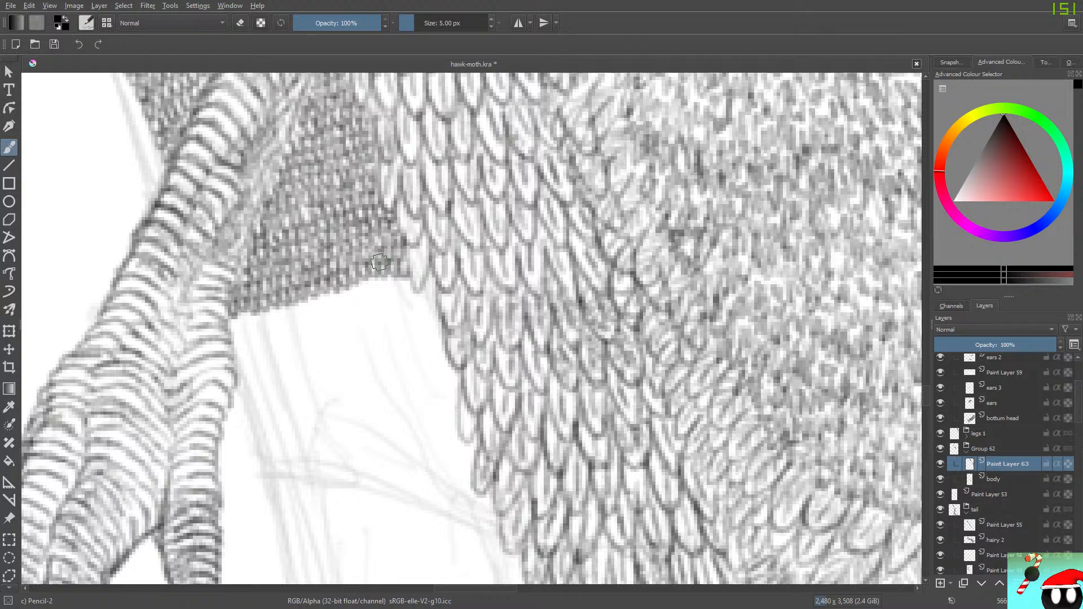
{"action": "mouse_move", "coordinate": [240, 331]}
{"action": "left_mouse_down"}
{"action": "mouse_move", "coordinate": [262, 310]}
{"action": "mouse_move", "coordinate": [282, 312]}
{"action": "mouse_move", "coordinate": [276, 285]}
{"action": "mouse_move", "coordinate": [315, 312]}
{"action": "mouse_move", "coordinate": [314, 293]}
{"action": "mouse_move", "coordinate": [328, 300]}
{"action": "mouse_move", "coordinate": [325, 280]}
{"action": "mouse_move", "coordinate": [356, 301]}
{"action": "mouse_move", "coordinate": [357, 284]}
{"action": "mouse_move", "coordinate": [377, 290]}
{"action": "mouse_move", "coordinate": [377, 277]}
{"action": "mouse_move", "coordinate": [394, 274]}
{"action": "mouse_move", "coordinate": [406, 290]}
{"action": "mouse_move", "coordinate": [397, 259]}
{"action": "left_mouse_up"}
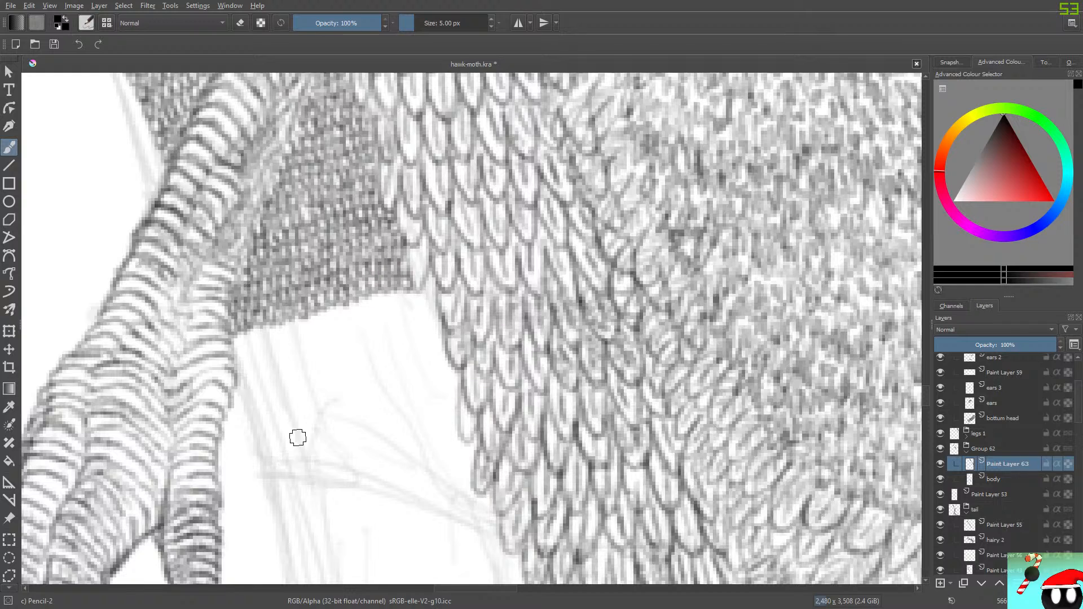
{"action": "left_click_drag", "start_coordinate": [282, 351], "coordinate": [281, 358]}
{"action": "key", "text": "e"}
{"action": "left_click", "coordinate": [279, 356]}
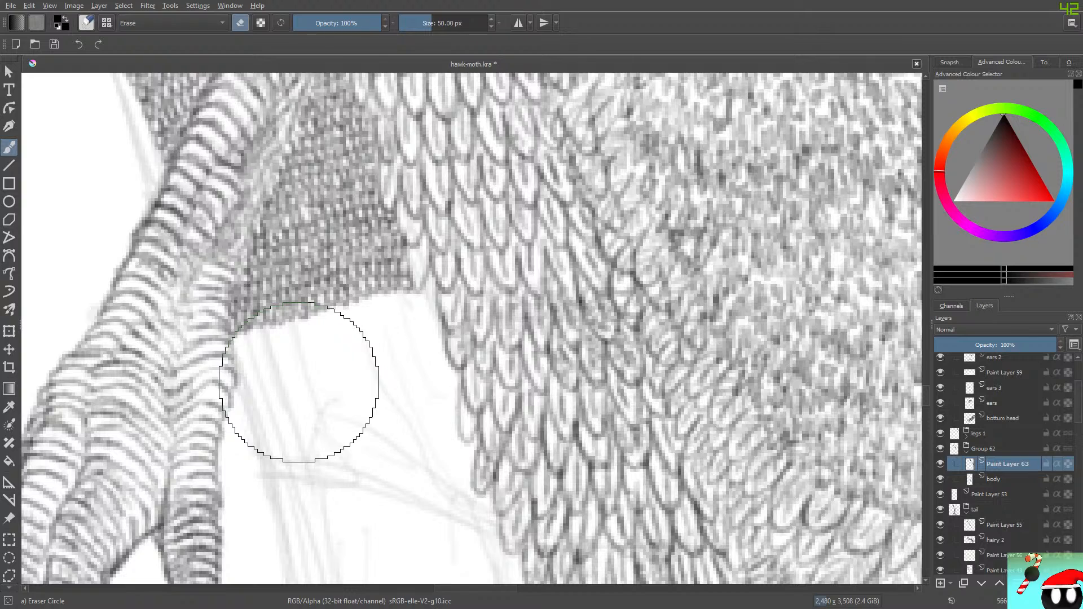
{"action": "key", "text": "e"}
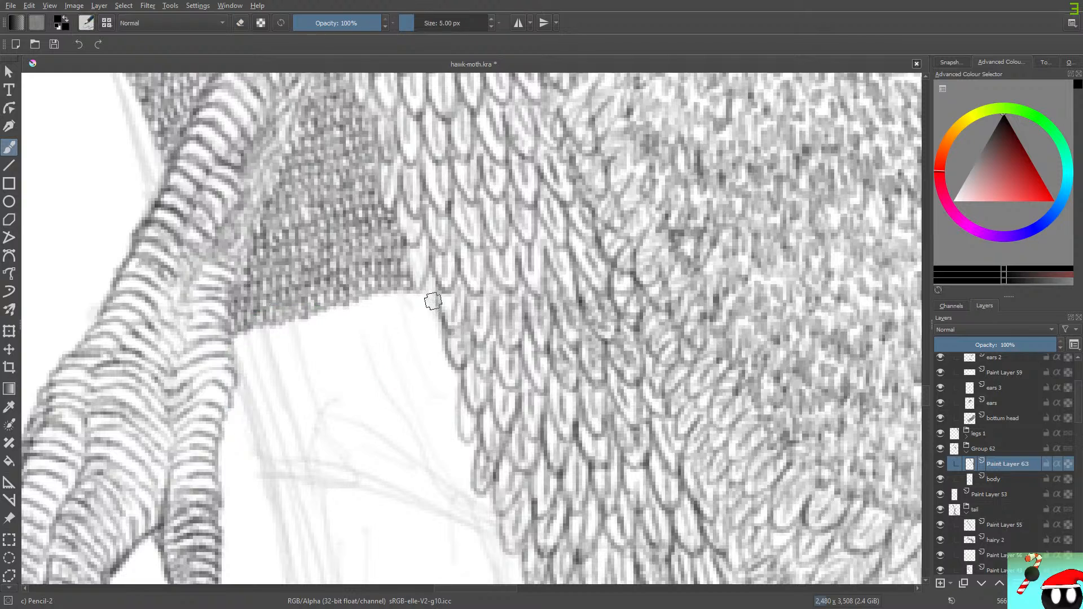
{"action": "left_click", "coordinate": [280, 382]}
{"action": "left_click", "coordinate": [309, 377]}
{"action": "left_click", "coordinate": [339, 369]}
{"action": "left_click", "coordinate": [338, 366]}
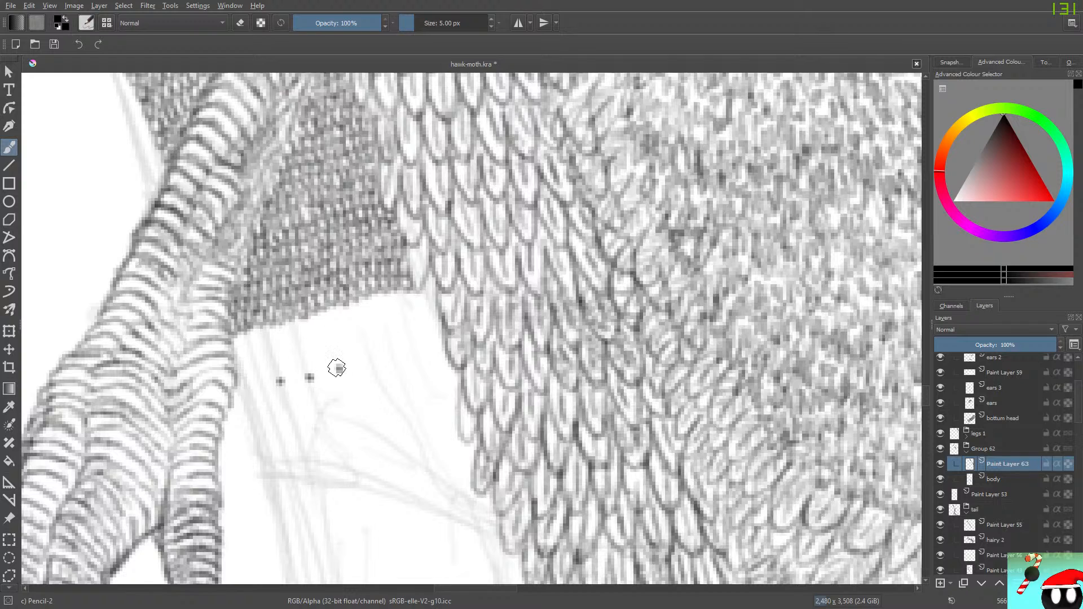
{"action": "left_click", "coordinate": [339, 368]}
{"action": "left_click", "coordinate": [372, 364]}
{"action": "left_click", "coordinate": [396, 372]}
{"action": "key", "text": "slash"}
{"action": "left_click_drag", "start_coordinate": [275, 387], "coordinate": [393, 375]}
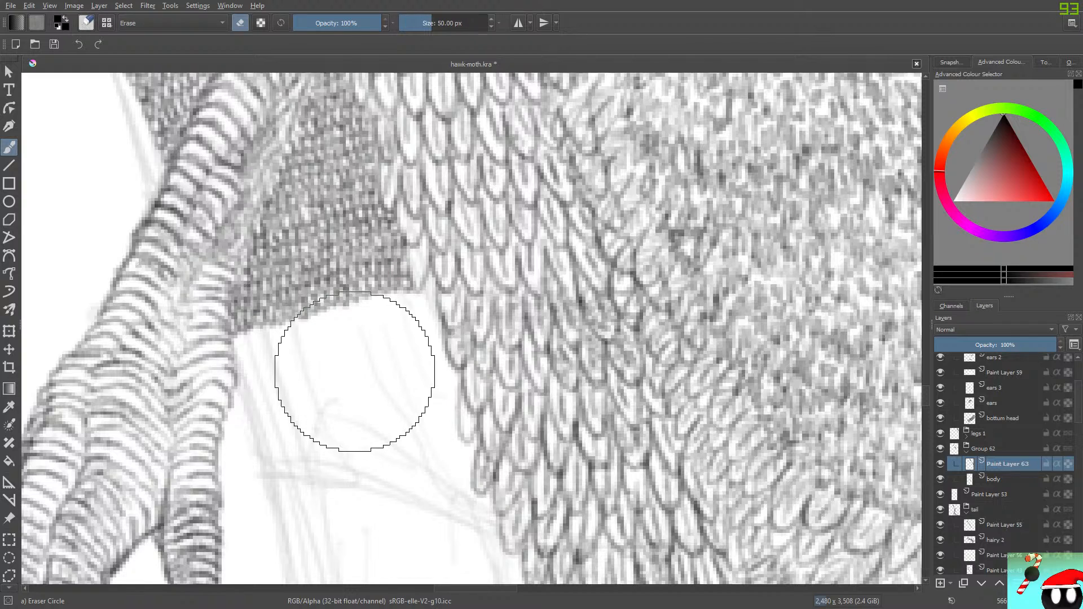
{"action": "key", "text": "slash"}
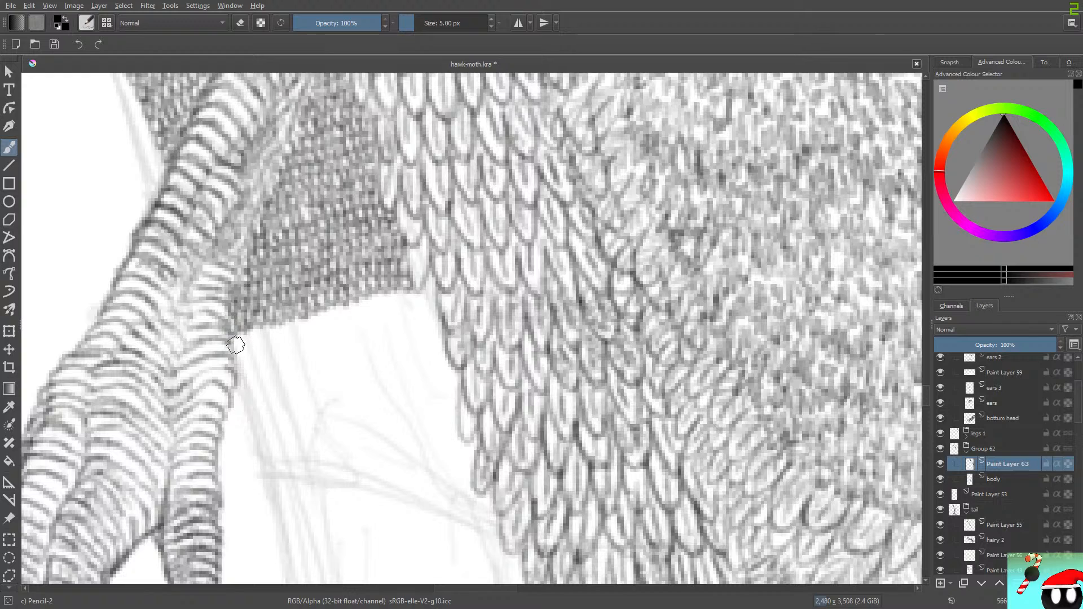
Step: Draw two more rows of small scales across the gap and touch up their ends against the large scales
{"action": "mouse_move", "coordinate": [236, 345]}
{"action": "left_mouse_down"}
{"action": "mouse_move", "coordinate": [265, 322]}
{"action": "mouse_move", "coordinate": [273, 331]}
{"action": "mouse_move", "coordinate": [268, 307]}
{"action": "mouse_move", "coordinate": [283, 339]}
{"action": "mouse_move", "coordinate": [283, 327]}
{"action": "mouse_move", "coordinate": [307, 315]}
{"action": "mouse_move", "coordinate": [317, 327]}
{"action": "mouse_move", "coordinate": [322, 308]}
{"action": "mouse_move", "coordinate": [329, 315]}
{"action": "mouse_move", "coordinate": [321, 292]}
{"action": "mouse_move", "coordinate": [343, 299]}
{"action": "mouse_move", "coordinate": [344, 316]}
{"action": "mouse_move", "coordinate": [374, 298]}
{"action": "mouse_move", "coordinate": [362, 261]}
{"action": "mouse_move", "coordinate": [378, 297]}
{"action": "mouse_move", "coordinate": [424, 300]}
{"action": "mouse_move", "coordinate": [387, 302]}
{"action": "left_mouse_up"}
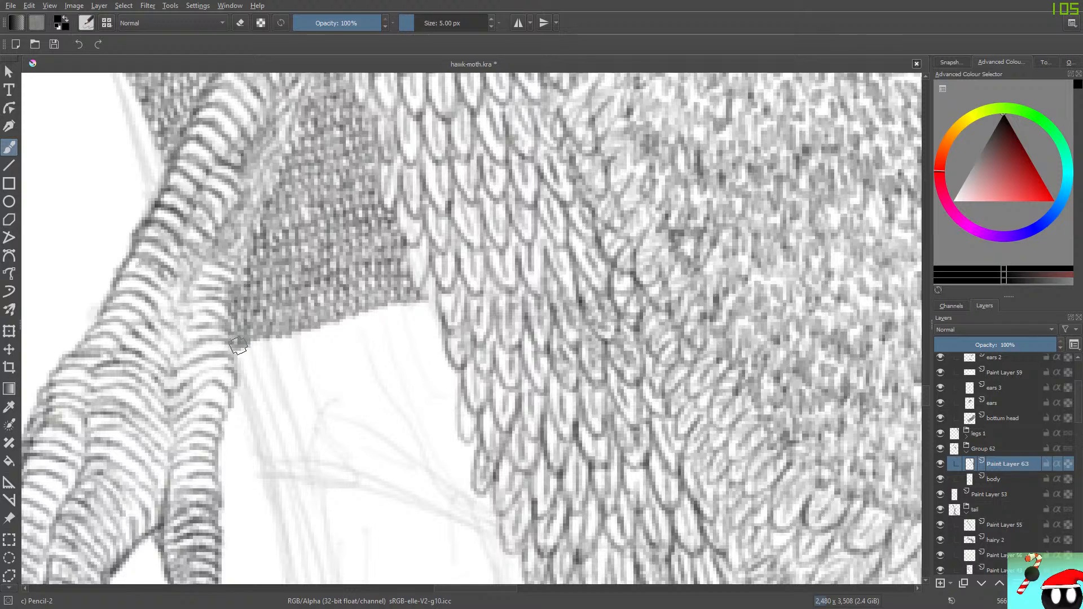
{"action": "mouse_move", "coordinate": [234, 351]}
{"action": "left_mouse_down"}
{"action": "mouse_move", "coordinate": [266, 337]}
{"action": "mouse_move", "coordinate": [277, 351]}
{"action": "mouse_move", "coordinate": [288, 336]}
{"action": "mouse_move", "coordinate": [279, 294]}
{"action": "mouse_move", "coordinate": [306, 344]}
{"action": "mouse_move", "coordinate": [305, 325]}
{"action": "mouse_move", "coordinate": [338, 331]}
{"action": "mouse_move", "coordinate": [335, 316]}
{"action": "mouse_move", "coordinate": [347, 327]}
{"action": "mouse_move", "coordinate": [328, 319]}
{"action": "mouse_move", "coordinate": [312, 385]}
{"action": "mouse_move", "coordinate": [358, 301]}
{"action": "mouse_move", "coordinate": [355, 326]}
{"action": "mouse_move", "coordinate": [377, 300]}
{"action": "mouse_move", "coordinate": [386, 316]}
{"action": "mouse_move", "coordinate": [406, 296]}
{"action": "mouse_move", "coordinate": [424, 309]}
{"action": "mouse_move", "coordinate": [394, 303]}
{"action": "left_mouse_up"}
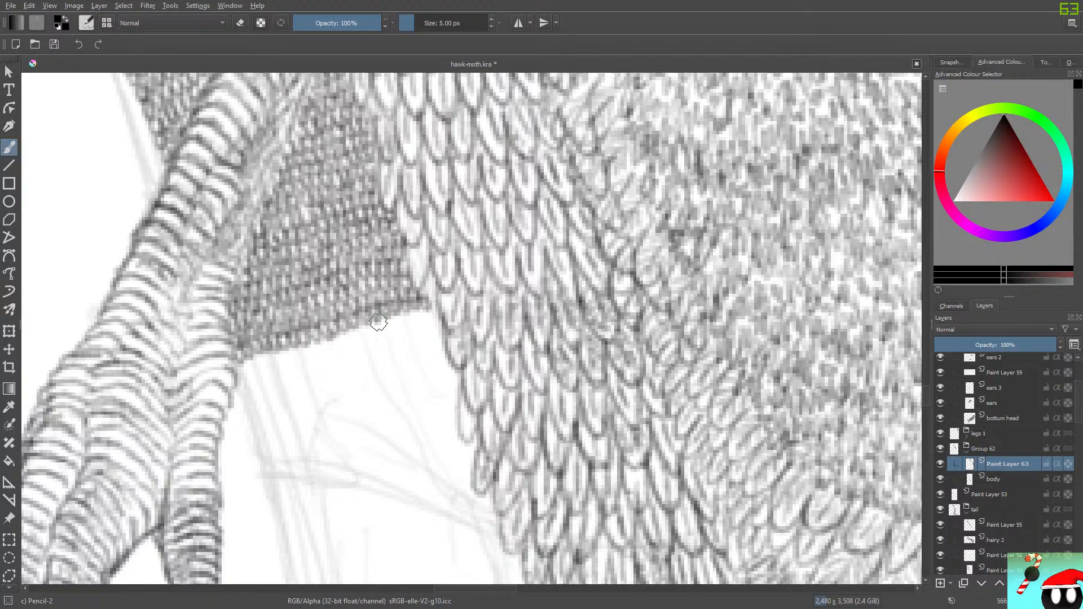
{"action": "left_click_drag", "start_coordinate": [425, 286], "coordinate": [431, 284]}
{"action": "left_click_drag", "start_coordinate": [429, 310], "coordinate": [433, 303]}
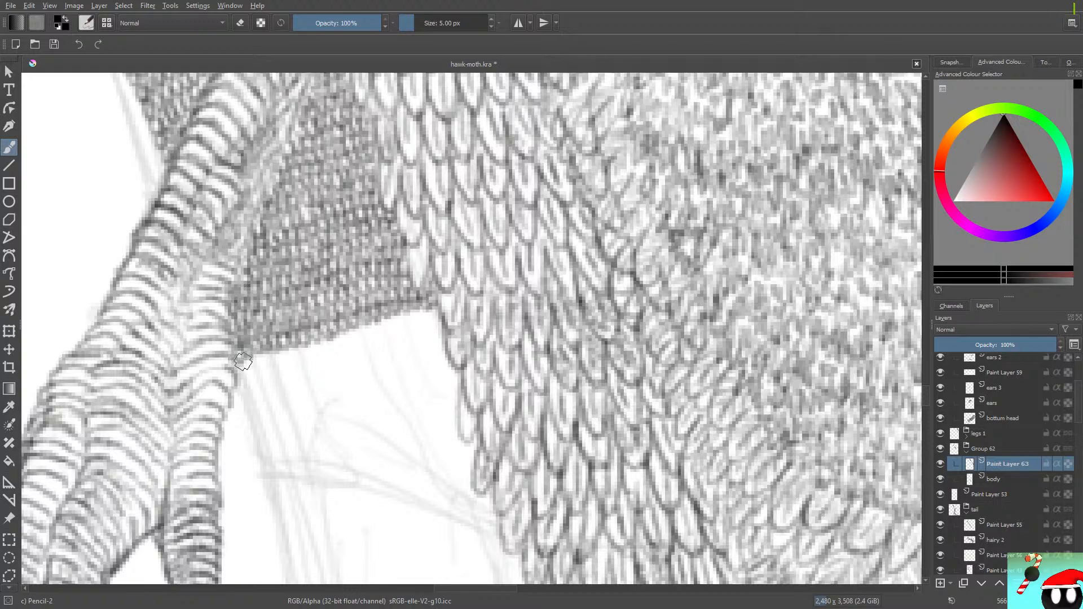
Step: Carry the small-scale rows down past the ringed leg to the sketched belly outline and save the drawing
{"action": "mouse_move", "coordinate": [245, 362]}
{"action": "left_mouse_down"}
{"action": "mouse_move", "coordinate": [268, 365]}
{"action": "mouse_move", "coordinate": [288, 340]}
{"action": "mouse_move", "coordinate": [299, 357]}
{"action": "mouse_move", "coordinate": [290, 328]}
{"action": "mouse_move", "coordinate": [319, 329]}
{"action": "mouse_move", "coordinate": [306, 348]}
{"action": "mouse_move", "coordinate": [321, 338]}
{"action": "mouse_move", "coordinate": [331, 351]}
{"action": "mouse_move", "coordinate": [359, 307]}
{"action": "mouse_move", "coordinate": [362, 336]}
{"action": "mouse_move", "coordinate": [394, 315]}
{"action": "mouse_move", "coordinate": [415, 326]}
{"action": "mouse_move", "coordinate": [427, 306]}
{"action": "mouse_move", "coordinate": [415, 327]}
{"action": "left_mouse_up"}
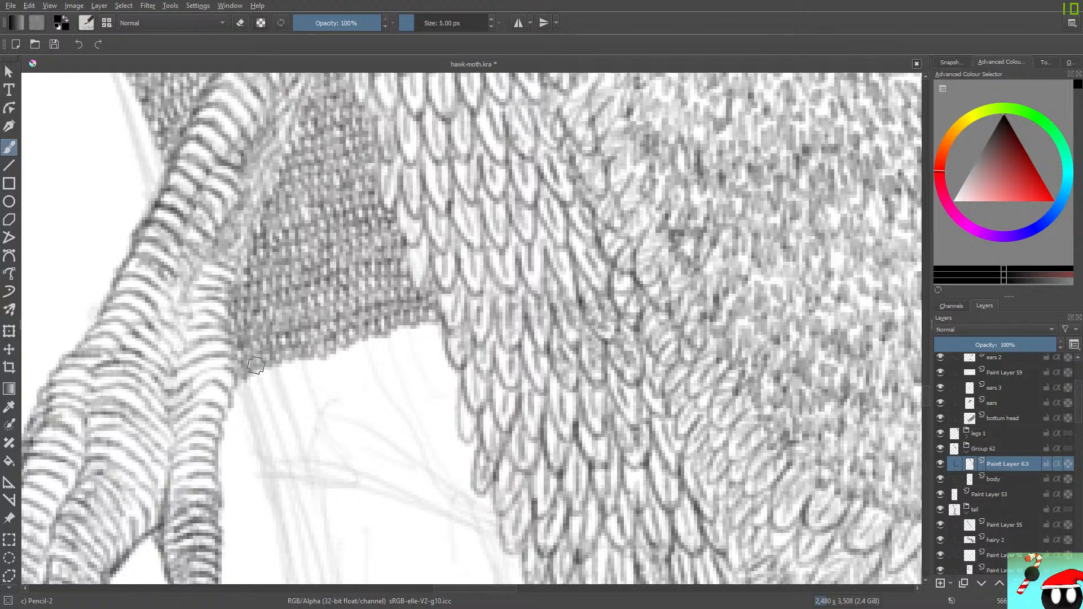
{"action": "mouse_move", "coordinate": [255, 376]}
{"action": "left_mouse_down"}
{"action": "mouse_move", "coordinate": [283, 367]}
{"action": "mouse_move", "coordinate": [280, 379]}
{"action": "mouse_move", "coordinate": [322, 350]}
{"action": "mouse_move", "coordinate": [343, 366]}
{"action": "mouse_move", "coordinate": [429, 319]}
{"action": "mouse_move", "coordinate": [438, 328]}
{"action": "left_mouse_up"}
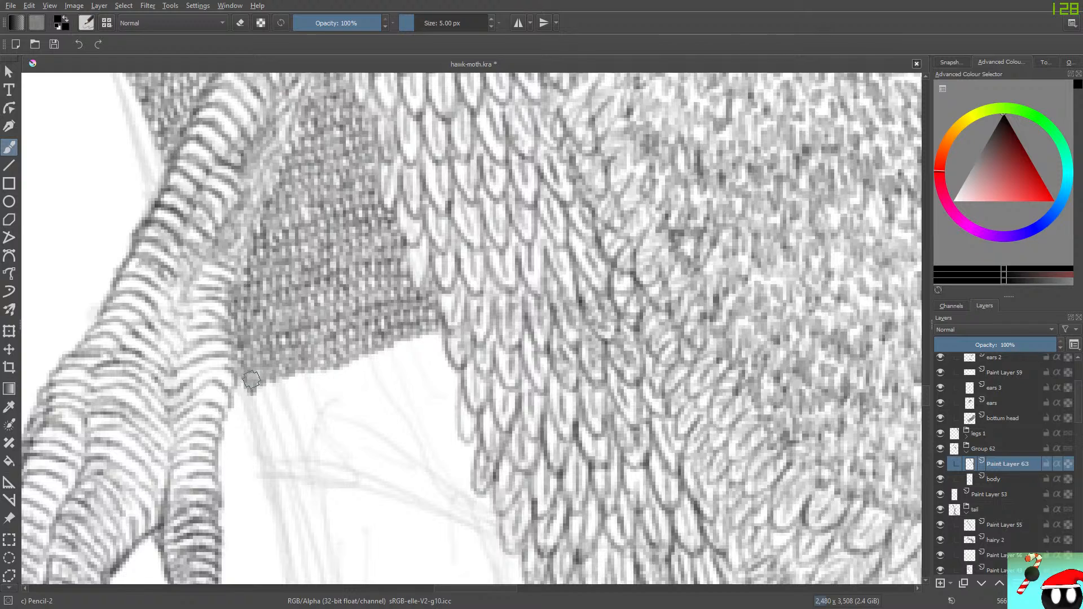
{"action": "mouse_move", "coordinate": [241, 381]}
{"action": "left_mouse_down"}
{"action": "mouse_move", "coordinate": [268, 377]}
{"action": "mouse_move", "coordinate": [279, 390]}
{"action": "mouse_move", "coordinate": [286, 371]}
{"action": "mouse_move", "coordinate": [292, 381]}
{"action": "mouse_move", "coordinate": [306, 371]}
{"action": "mouse_move", "coordinate": [294, 364]}
{"action": "mouse_move", "coordinate": [313, 379]}
{"action": "mouse_move", "coordinate": [318, 368]}
{"action": "mouse_move", "coordinate": [336, 375]}
{"action": "mouse_move", "coordinate": [340, 358]}
{"action": "mouse_move", "coordinate": [356, 373]}
{"action": "mouse_move", "coordinate": [341, 347]}
{"action": "mouse_move", "coordinate": [364, 365]}
{"action": "mouse_move", "coordinate": [376, 346]}
{"action": "mouse_move", "coordinate": [385, 359]}
{"action": "mouse_move", "coordinate": [392, 335]}
{"action": "mouse_move", "coordinate": [405, 353]}
{"action": "mouse_move", "coordinate": [396, 322]}
{"action": "mouse_move", "coordinate": [439, 331]}
{"action": "left_mouse_up"}
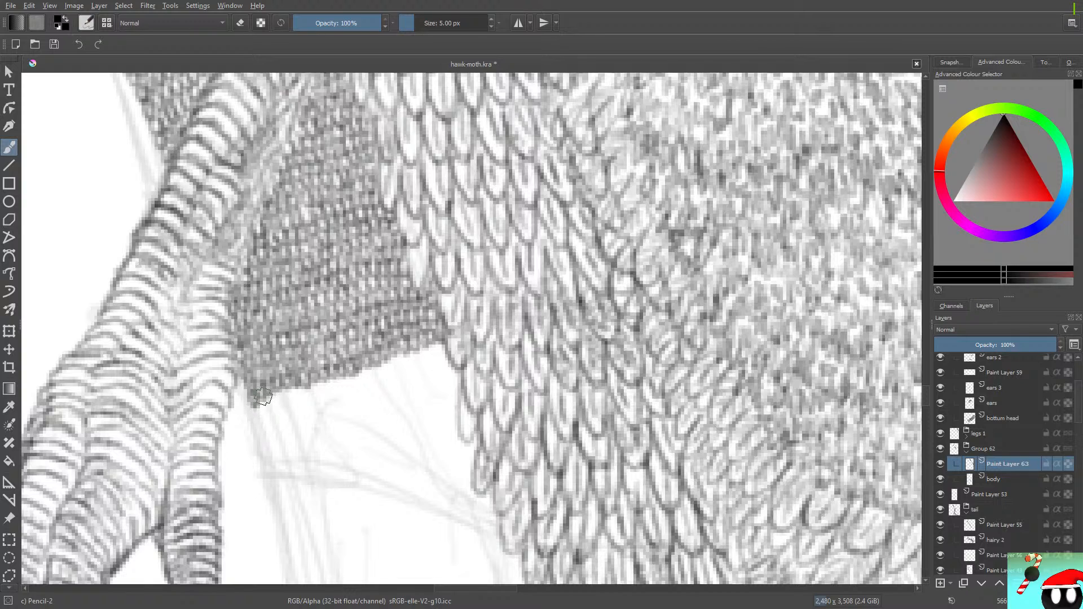
{"action": "mouse_move", "coordinate": [252, 408]}
{"action": "left_mouse_down"}
{"action": "mouse_move", "coordinate": [257, 415]}
{"action": "mouse_move", "coordinate": [273, 386]}
{"action": "left_mouse_up"}
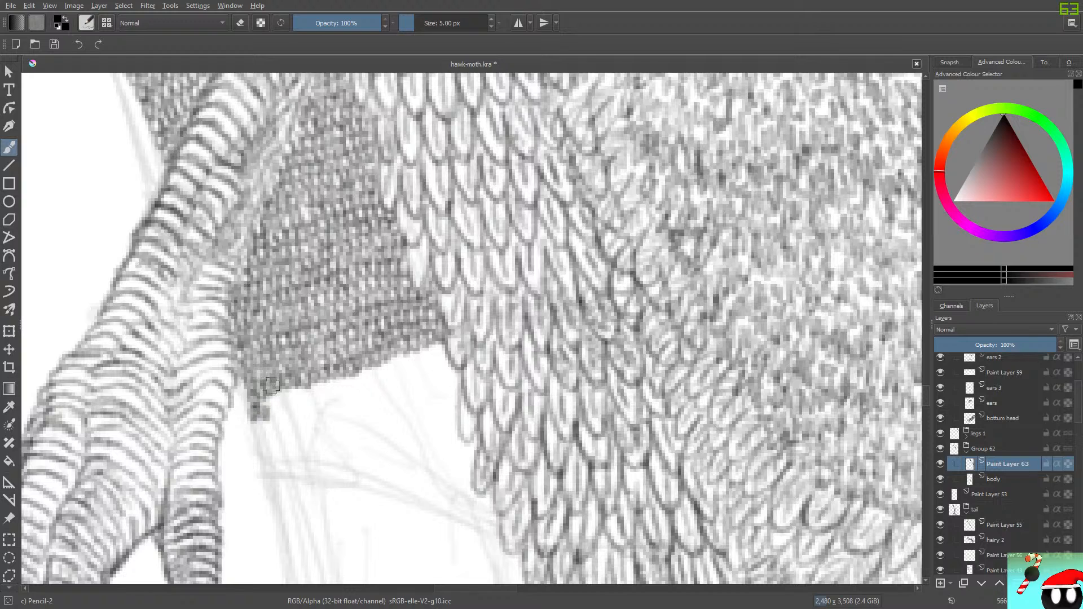
{"action": "right_click", "coordinate": [261, 413]}
{"action": "mouse_move", "coordinate": [271, 398]}
{"action": "left_mouse_down"}
{"action": "mouse_move", "coordinate": [300, 373]}
{"action": "mouse_move", "coordinate": [269, 409]}
{"action": "mouse_move", "coordinate": [278, 388]}
{"action": "mouse_move", "coordinate": [299, 396]}
{"action": "mouse_move", "coordinate": [308, 380]}
{"action": "mouse_move", "coordinate": [320, 395]}
{"action": "mouse_move", "coordinate": [315, 365]}
{"action": "mouse_move", "coordinate": [336, 392]}
{"action": "mouse_move", "coordinate": [365, 373]}
{"action": "mouse_move", "coordinate": [349, 348]}
{"action": "mouse_move", "coordinate": [381, 367]}
{"action": "mouse_move", "coordinate": [373, 378]}
{"action": "mouse_move", "coordinate": [391, 357]}
{"action": "mouse_move", "coordinate": [403, 366]}
{"action": "mouse_move", "coordinate": [405, 346]}
{"action": "mouse_move", "coordinate": [431, 356]}
{"action": "mouse_move", "coordinate": [419, 325]}
{"action": "left_mouse_up"}
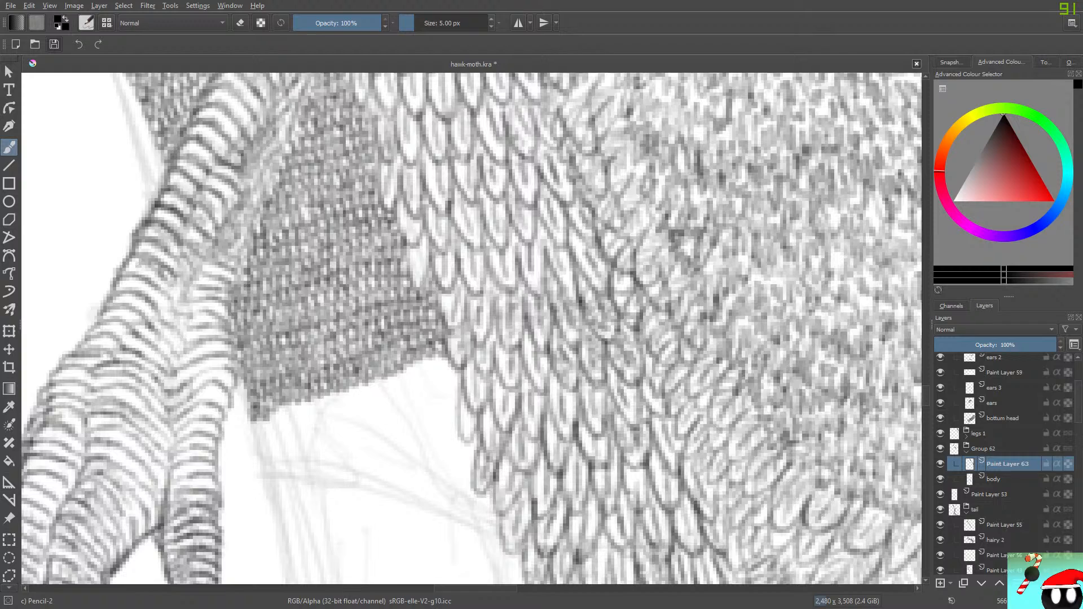
{"action": "left_click", "coordinate": [54, 44]}
Step: Add further rows of small scales from the sketched belly outline below the leg across to the large-scaled area
{"action": "key", "text": "minus"}
{"action": "mouse_move", "coordinate": [271, 431]}
{"action": "left_mouse_down"}
{"action": "mouse_move", "coordinate": [308, 398]}
{"action": "mouse_move", "coordinate": [314, 411]}
{"action": "mouse_move", "coordinate": [335, 393]}
{"action": "mouse_move", "coordinate": [346, 406]}
{"action": "mouse_move", "coordinate": [342, 380]}
{"action": "mouse_move", "coordinate": [365, 397]}
{"action": "mouse_move", "coordinate": [373, 378]}
{"action": "mouse_move", "coordinate": [382, 389]}
{"action": "mouse_move", "coordinate": [405, 367]}
{"action": "mouse_move", "coordinate": [416, 374]}
{"action": "mouse_move", "coordinate": [426, 338]}
{"action": "mouse_move", "coordinate": [428, 364]}
{"action": "mouse_move", "coordinate": [426, 344]}
{"action": "left_mouse_up"}
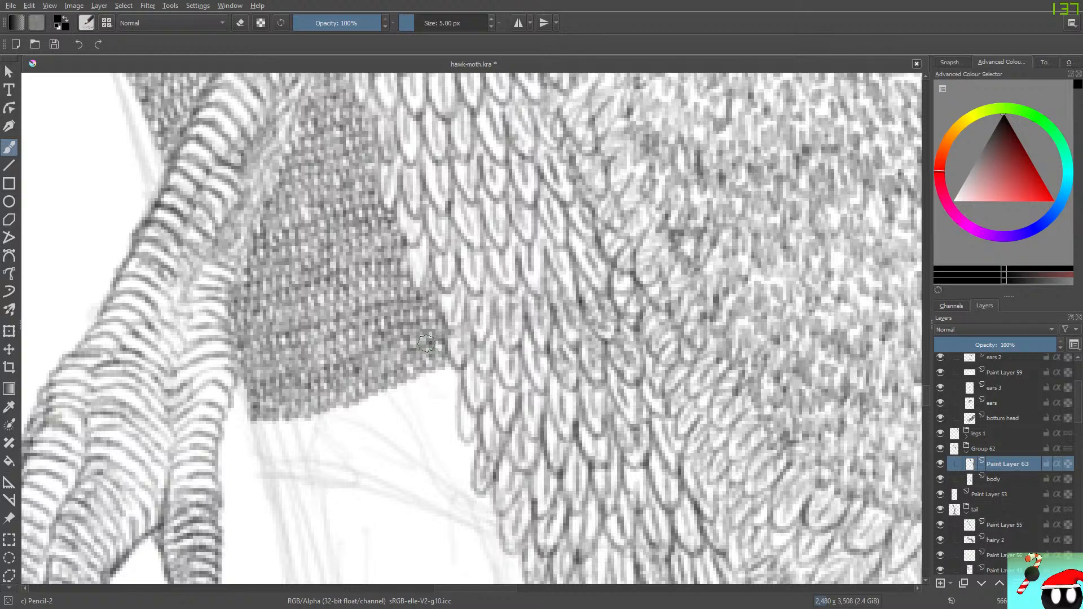
{"action": "mouse_move", "coordinate": [256, 426]}
{"action": "left_mouse_down"}
{"action": "mouse_move", "coordinate": [283, 418]}
{"action": "mouse_move", "coordinate": [295, 432]}
{"action": "mouse_move", "coordinate": [290, 411]}
{"action": "mouse_move", "coordinate": [313, 428]}
{"action": "mouse_move", "coordinate": [325, 408]}
{"action": "mouse_move", "coordinate": [317, 381]}
{"action": "mouse_move", "coordinate": [346, 397]}
{"action": "mouse_move", "coordinate": [335, 418]}
{"action": "mouse_move", "coordinate": [363, 396]}
{"action": "mouse_move", "coordinate": [374, 405]}
{"action": "mouse_move", "coordinate": [392, 369]}
{"action": "mouse_move", "coordinate": [388, 391]}
{"action": "mouse_move", "coordinate": [415, 379]}
{"action": "mouse_move", "coordinate": [403, 357]}
{"action": "mouse_move", "coordinate": [426, 388]}
{"action": "mouse_move", "coordinate": [424, 372]}
{"action": "mouse_move", "coordinate": [439, 378]}
{"action": "mouse_move", "coordinate": [444, 355]}
{"action": "left_mouse_up"}
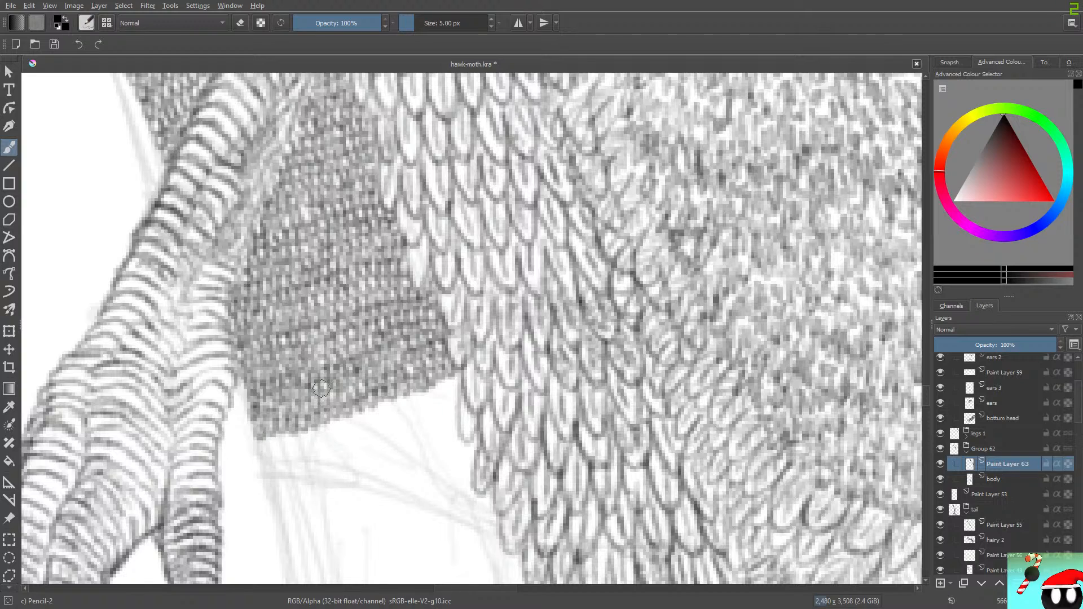
{"action": "mouse_move", "coordinate": [266, 444]}
{"action": "left_mouse_down"}
{"action": "mouse_move", "coordinate": [293, 441]}
{"action": "mouse_move", "coordinate": [304, 427]}
{"action": "mouse_move", "coordinate": [314, 442]}
{"action": "mouse_move", "coordinate": [309, 425]}
{"action": "mouse_move", "coordinate": [338, 430]}
{"action": "mouse_move", "coordinate": [342, 405]}
{"action": "mouse_move", "coordinate": [359, 395]}
{"action": "mouse_move", "coordinate": [354, 426]}
{"action": "mouse_move", "coordinate": [373, 405]}
{"action": "mouse_move", "coordinate": [386, 415]}
{"action": "mouse_move", "coordinate": [390, 376]}
{"action": "mouse_move", "coordinate": [392, 400]}
{"action": "mouse_move", "coordinate": [420, 401]}
{"action": "mouse_move", "coordinate": [426, 382]}
{"action": "mouse_move", "coordinate": [435, 396]}
{"action": "mouse_move", "coordinate": [434, 369]}
{"action": "mouse_move", "coordinate": [453, 384]}
{"action": "left_mouse_up"}
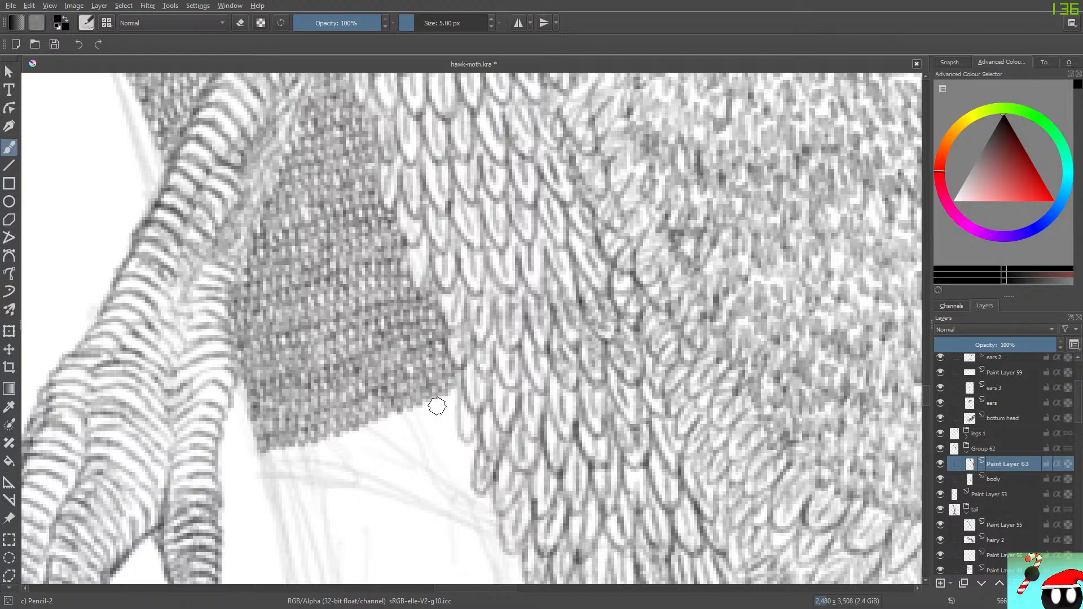
{"action": "mouse_move", "coordinate": [264, 457]}
{"action": "left_mouse_down"}
{"action": "mouse_move", "coordinate": [288, 444]}
{"action": "mouse_move", "coordinate": [299, 460]}
{"action": "mouse_move", "coordinate": [284, 440]}
{"action": "mouse_move", "coordinate": [315, 457]}
{"action": "mouse_move", "coordinate": [301, 458]}
{"action": "mouse_move", "coordinate": [311, 443]}
{"action": "mouse_move", "coordinate": [335, 449]}
{"action": "mouse_move", "coordinate": [322, 431]}
{"action": "left_mouse_up"}
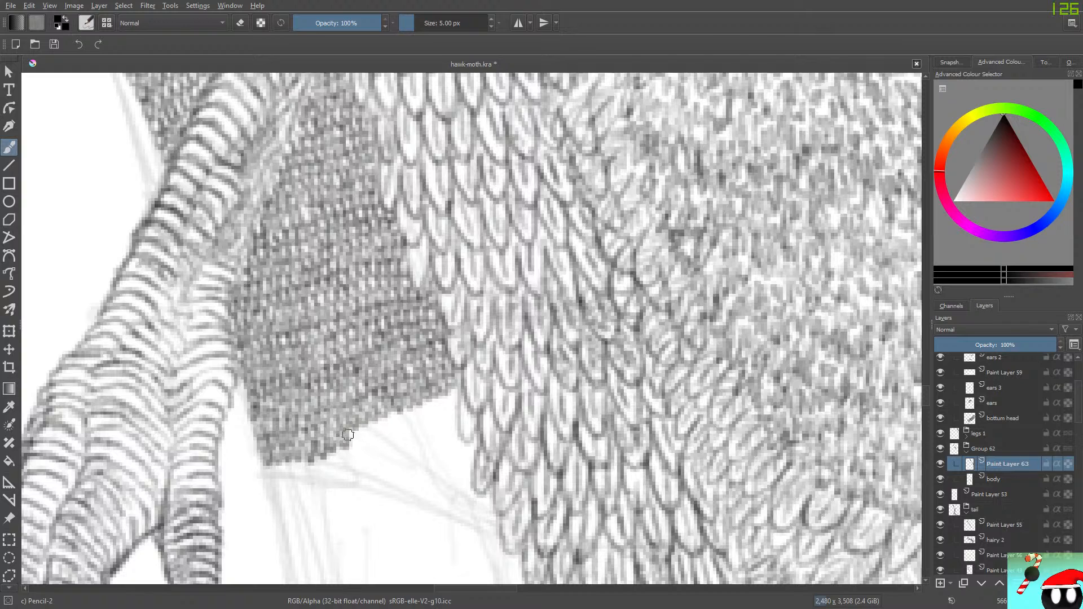
{"action": "mouse_move", "coordinate": [348, 435]}
{"action": "left_mouse_down"}
{"action": "mouse_move", "coordinate": [377, 415]}
{"action": "mouse_move", "coordinate": [388, 430]}
{"action": "mouse_move", "coordinate": [390, 414]}
{"action": "mouse_move", "coordinate": [407, 423]}
{"action": "mouse_move", "coordinate": [411, 404]}
{"action": "mouse_move", "coordinate": [426, 410]}
{"action": "mouse_move", "coordinate": [454, 397]}
{"action": "left_mouse_up"}
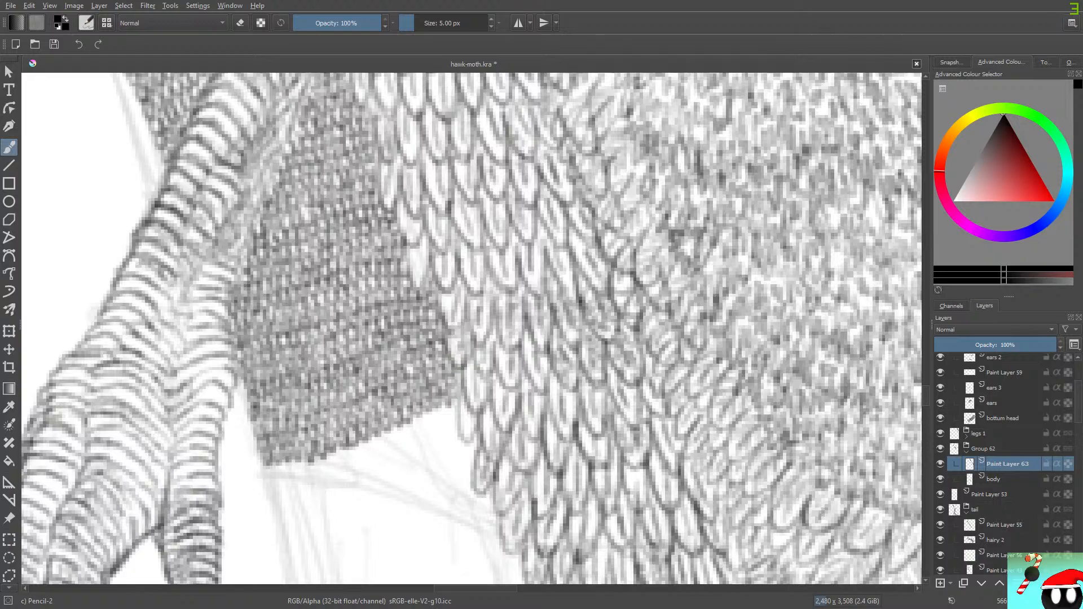
Step: Check the small-scale belly texture against the whole creature and the surrounding legs and tail
{"action": "scroll", "coordinate": [389, 362], "scroll_direction": "down", "scroll_amount": 6}
{"action": "scroll", "coordinate": [388, 361], "scroll_direction": "down", "scroll_amount": 2}
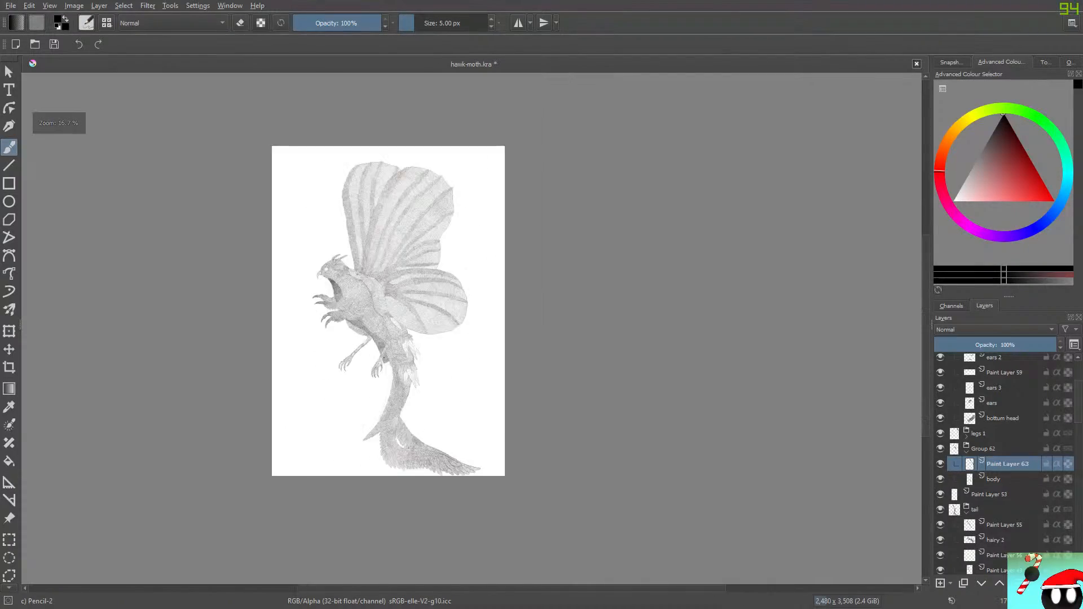
{"action": "scroll", "coordinate": [363, 339], "scroll_direction": "up", "scroll_amount": 4}
{"action": "scroll", "coordinate": [363, 338], "scroll_direction": "up", "scroll_amount": 3}
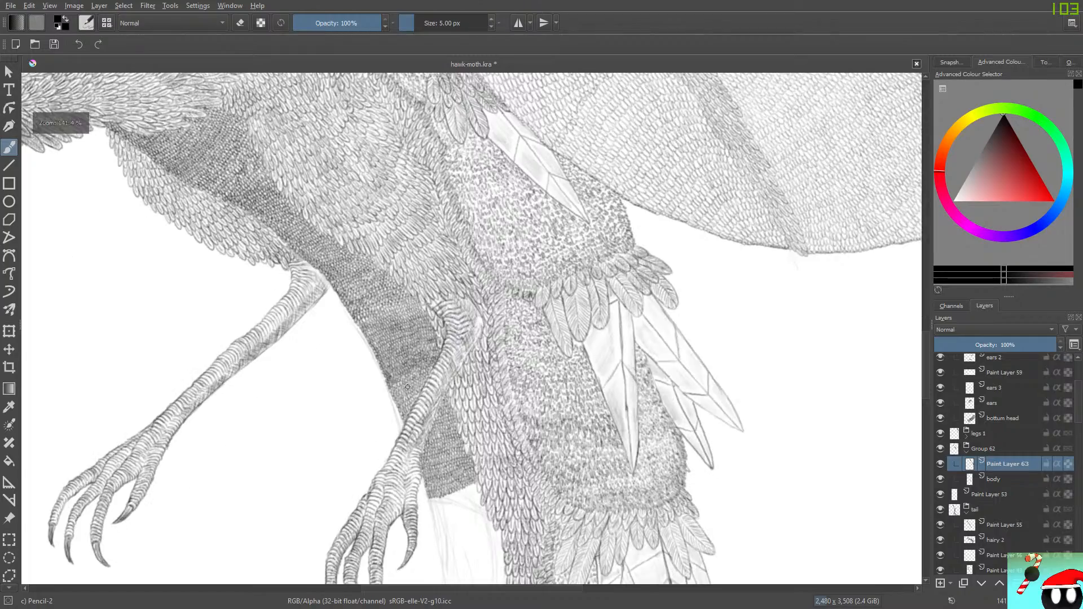
{"action": "scroll", "coordinate": [404, 377], "scroll_direction": "down", "scroll_amount": 3}
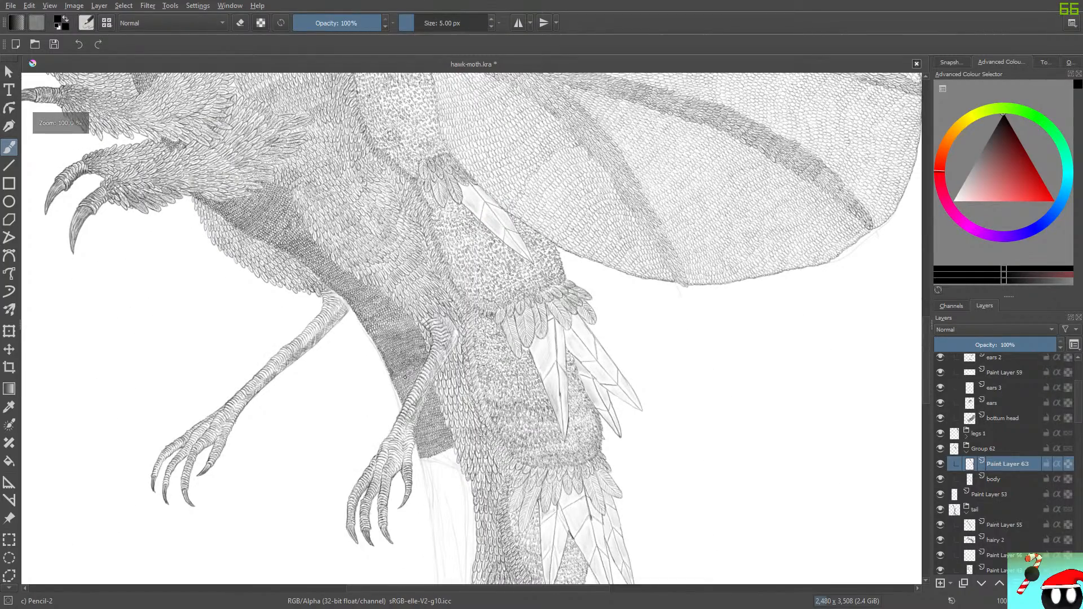
Step: Examine the belly texture around the ringed hind legs close up and against the full figure
{"action": "scroll", "coordinate": [405, 377], "scroll_direction": "down", "scroll_amount": 2}
{"action": "scroll", "coordinate": [389, 344], "scroll_direction": "up", "scroll_amount": 4}
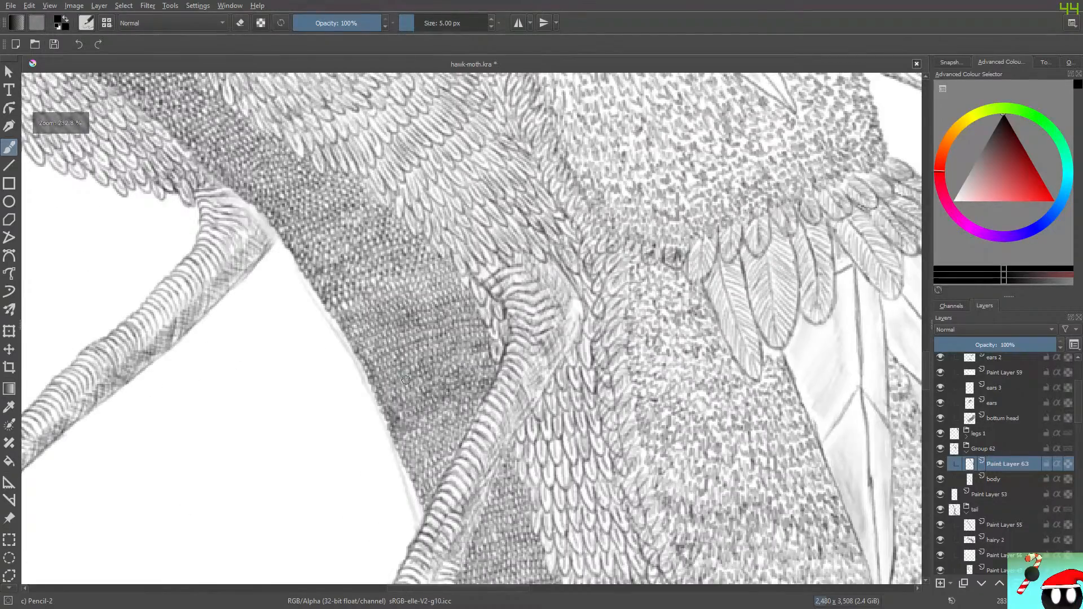
{"action": "scroll", "coordinate": [406, 380], "scroll_direction": "up", "scroll_amount": 2}
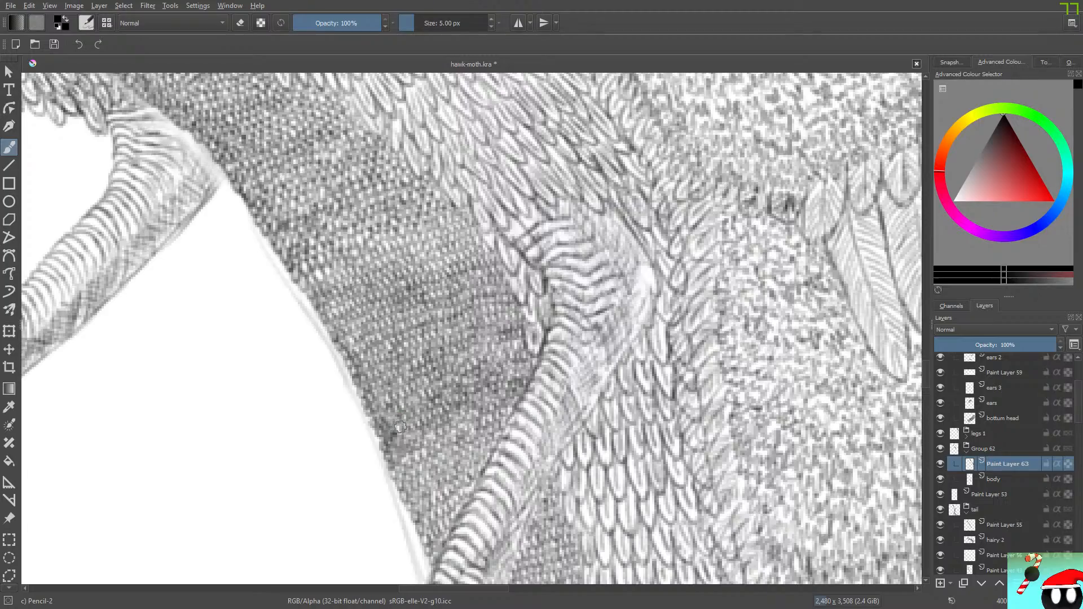
{"action": "scroll", "coordinate": [401, 424], "scroll_direction": "down", "scroll_amount": 6}
{"action": "scroll", "coordinate": [403, 421], "scroll_direction": "up", "scroll_amount": 1}
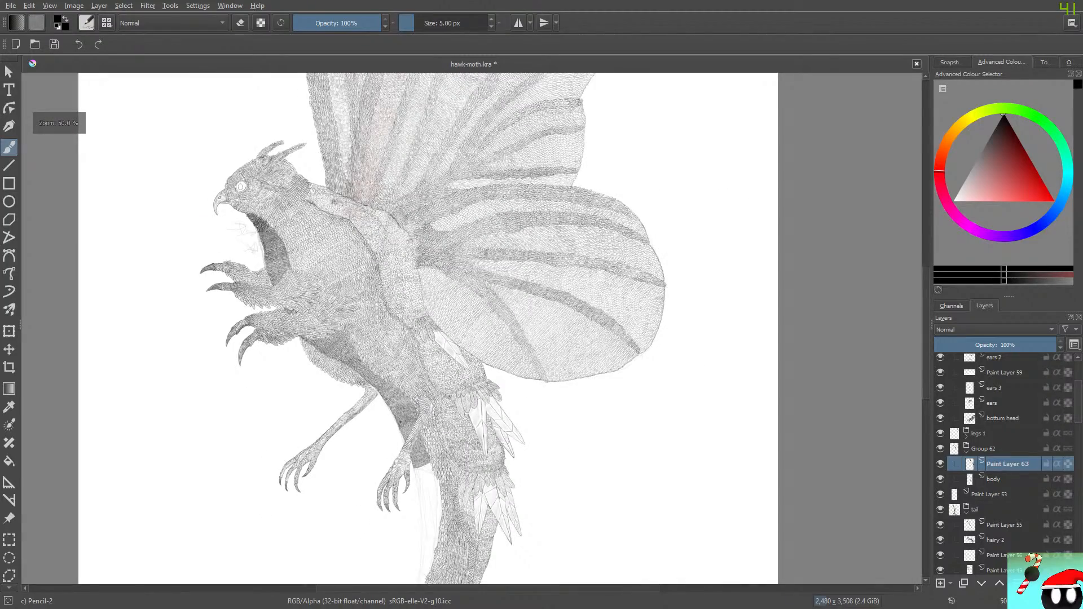
{"action": "scroll", "coordinate": [410, 466], "scroll_direction": "up", "scroll_amount": 2}
{"action": "scroll", "coordinate": [410, 465], "scroll_direction": "down", "scroll_amount": 4}
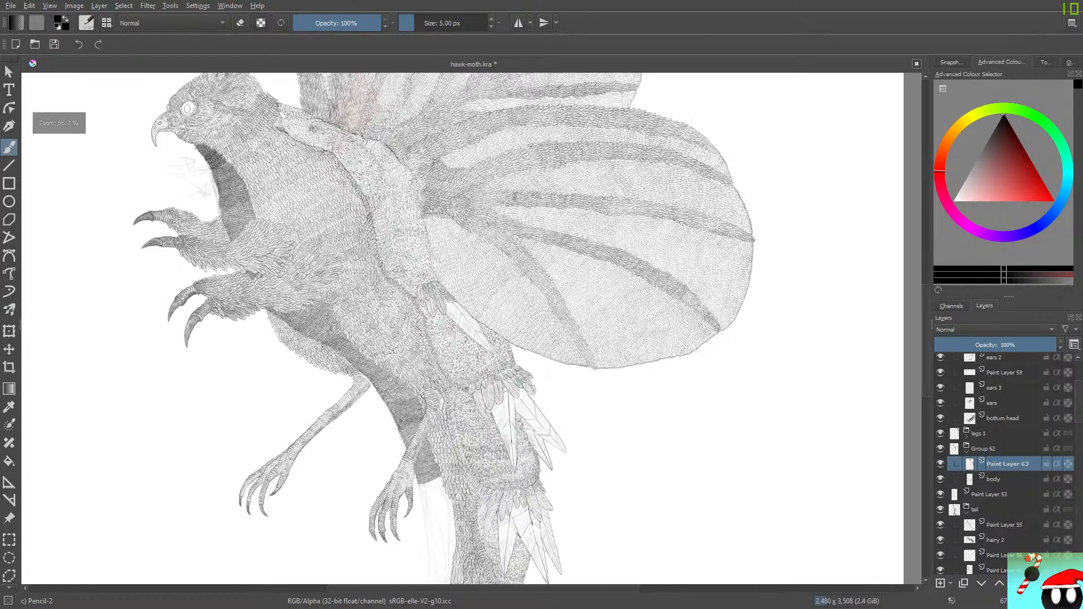
{"action": "scroll", "coordinate": [410, 466], "scroll_direction": "up", "scroll_amount": 1}
Step: Draw three more pencil rows of small scales beneath the belly patch, between the clawed foot and the large scales
{"action": "scroll", "coordinate": [411, 465], "scroll_direction": "up", "scroll_amount": 6}
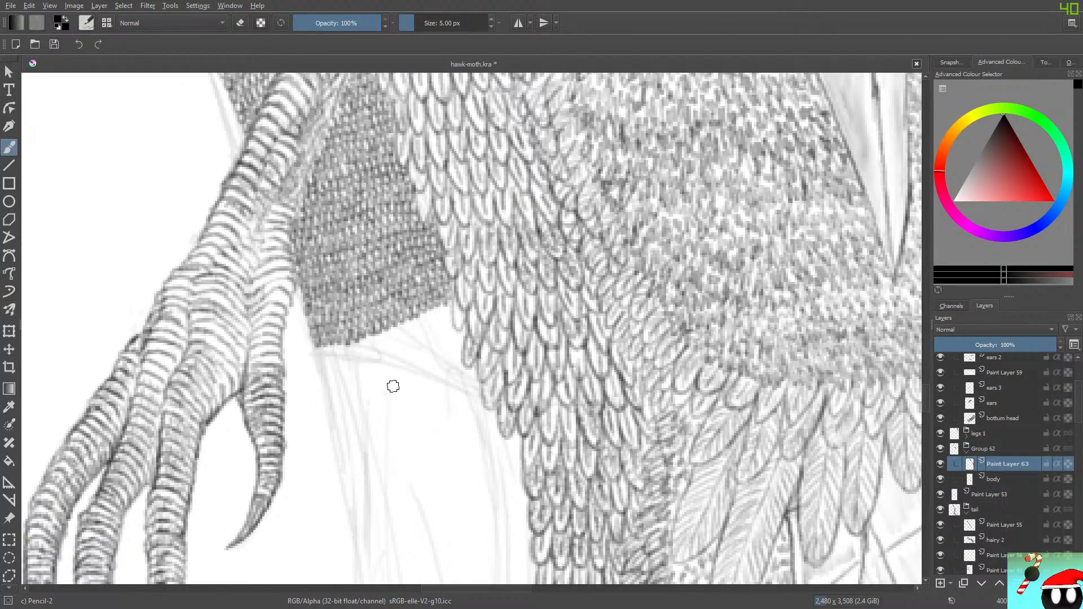
{"action": "scroll", "coordinate": [362, 373], "scroll_direction": "up", "scroll_amount": 2}
{"action": "scroll", "coordinate": [358, 373], "scroll_direction": "down", "scroll_amount": 2}
{"action": "scroll", "coordinate": [360, 373], "scroll_direction": "up", "scroll_amount": 1}
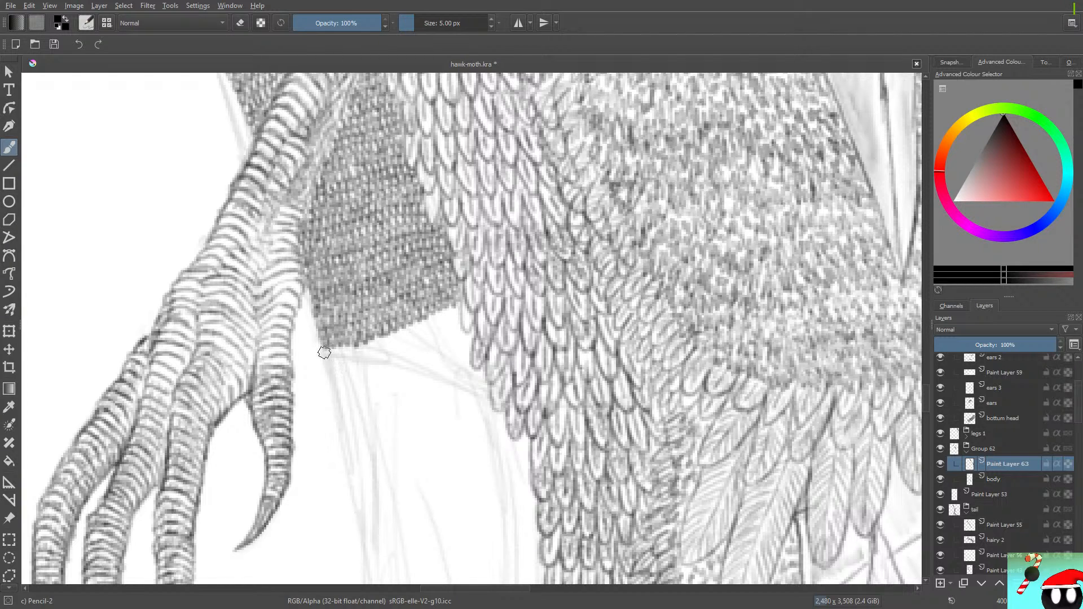
{"action": "mouse_move", "coordinate": [329, 358]}
{"action": "left_mouse_down"}
{"action": "mouse_move", "coordinate": [385, 331]}
{"action": "mouse_move", "coordinate": [392, 341]}
{"action": "mouse_move", "coordinate": [376, 303]}
{"action": "mouse_move", "coordinate": [403, 334]}
{"action": "mouse_move", "coordinate": [423, 314]}
{"action": "mouse_move", "coordinate": [431, 324]}
{"action": "mouse_move", "coordinate": [426, 292]}
{"action": "mouse_move", "coordinate": [455, 311]}
{"action": "left_mouse_up"}
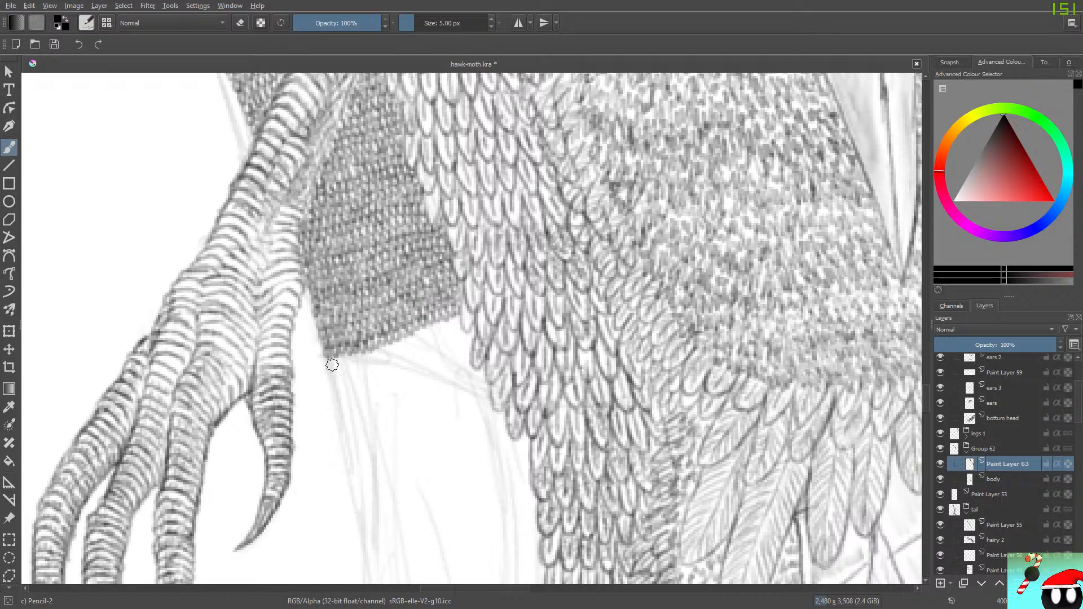
{"action": "mouse_move", "coordinate": [329, 361]}
{"action": "left_mouse_down"}
{"action": "mouse_move", "coordinate": [352, 365]}
{"action": "mouse_move", "coordinate": [360, 347]}
{"action": "mouse_move", "coordinate": [370, 360]}
{"action": "mouse_move", "coordinate": [381, 340]}
{"action": "mouse_move", "coordinate": [397, 351]}
{"action": "mouse_move", "coordinate": [391, 320]}
{"action": "mouse_move", "coordinate": [403, 347]}
{"action": "mouse_move", "coordinate": [403, 333]}
{"action": "mouse_move", "coordinate": [419, 342]}
{"action": "mouse_move", "coordinate": [434, 319]}
{"action": "mouse_move", "coordinate": [456, 325]}
{"action": "mouse_move", "coordinate": [446, 297]}
{"action": "left_mouse_up"}
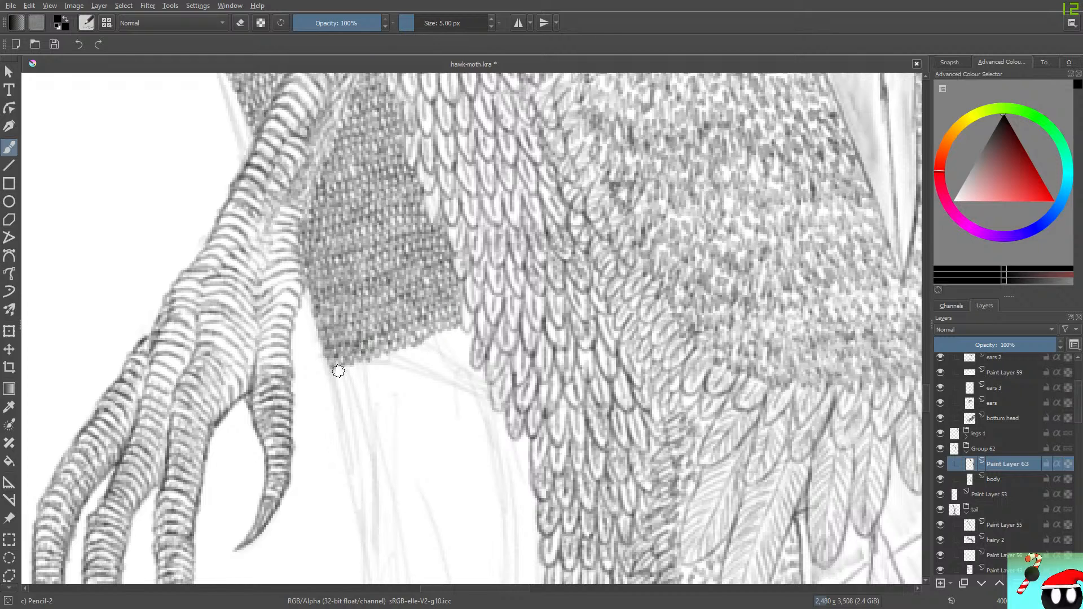
{"action": "mouse_move", "coordinate": [342, 366]}
{"action": "left_mouse_down"}
{"action": "mouse_move", "coordinate": [380, 365]}
{"action": "mouse_move", "coordinate": [388, 349]}
{"action": "mouse_move", "coordinate": [397, 362]}
{"action": "mouse_move", "coordinate": [389, 316]}
{"action": "mouse_move", "coordinate": [411, 351]}
{"action": "mouse_move", "coordinate": [401, 354]}
{"action": "mouse_move", "coordinate": [414, 344]}
{"action": "mouse_move", "coordinate": [421, 352]}
{"action": "mouse_move", "coordinate": [429, 334]}
{"action": "mouse_move", "coordinate": [436, 345]}
{"action": "mouse_move", "coordinate": [450, 326]}
{"action": "left_mouse_up"}
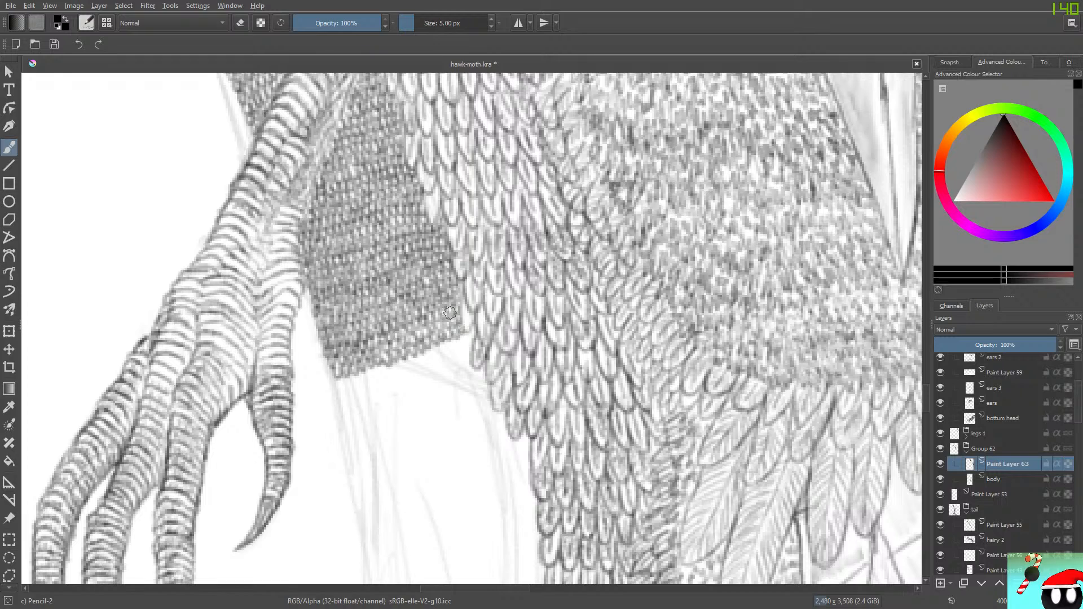
Step: Add another three small-scale rows from the sketched belly outline beside the claws across to the large-scaled strip
{"action": "mouse_move", "coordinate": [339, 380]}
{"action": "left_mouse_down"}
{"action": "mouse_move", "coordinate": [372, 362]}
{"action": "mouse_move", "coordinate": [378, 374]}
{"action": "mouse_move", "coordinate": [391, 366]}
{"action": "mouse_move", "coordinate": [379, 343]}
{"action": "left_mouse_up"}
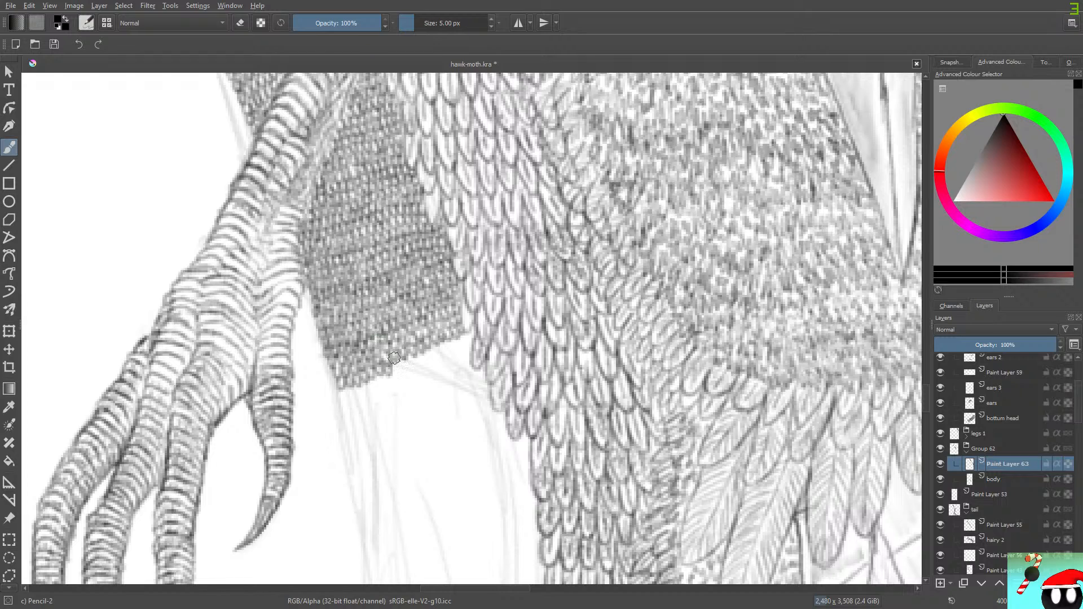
{"action": "mouse_move", "coordinate": [394, 365]}
{"action": "left_mouse_down"}
{"action": "mouse_move", "coordinate": [428, 346]}
{"action": "mouse_move", "coordinate": [436, 356]}
{"action": "mouse_move", "coordinate": [441, 338]}
{"action": "mouse_move", "coordinate": [447, 351]}
{"action": "mouse_move", "coordinate": [468, 336]}
{"action": "left_mouse_up"}
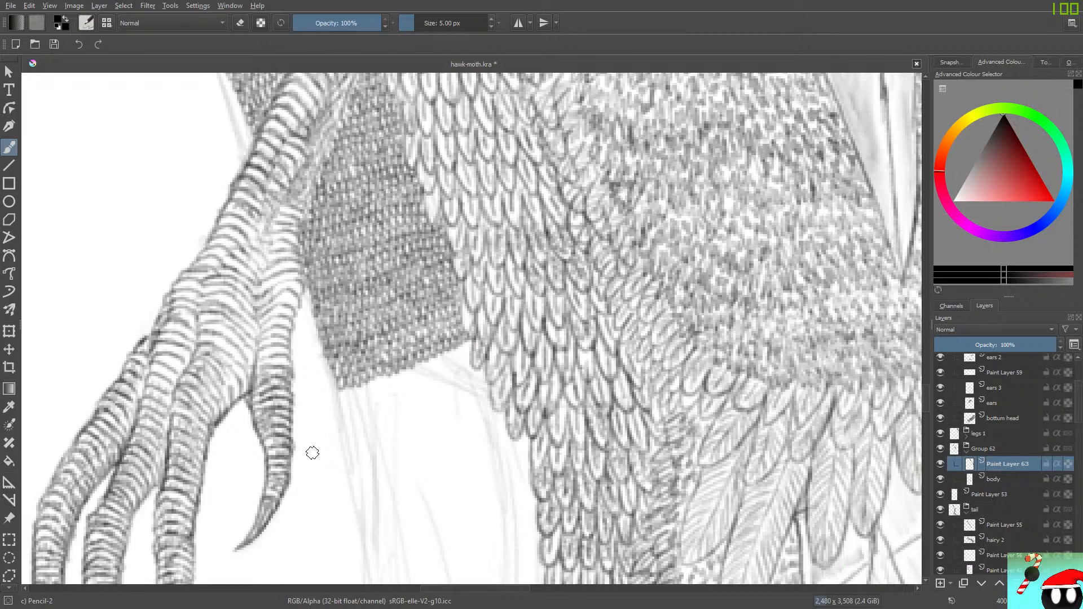
{"action": "mouse_move", "coordinate": [342, 402]}
{"action": "left_mouse_down"}
{"action": "mouse_move", "coordinate": [360, 397]}
{"action": "mouse_move", "coordinate": [367, 378]}
{"action": "mouse_move", "coordinate": [373, 390]}
{"action": "mouse_move", "coordinate": [382, 373]}
{"action": "mouse_move", "coordinate": [411, 374]}
{"action": "mouse_move", "coordinate": [394, 347]}
{"action": "mouse_move", "coordinate": [419, 374]}
{"action": "mouse_move", "coordinate": [417, 359]}
{"action": "mouse_move", "coordinate": [434, 368]}
{"action": "mouse_move", "coordinate": [467, 350]}
{"action": "left_mouse_up"}
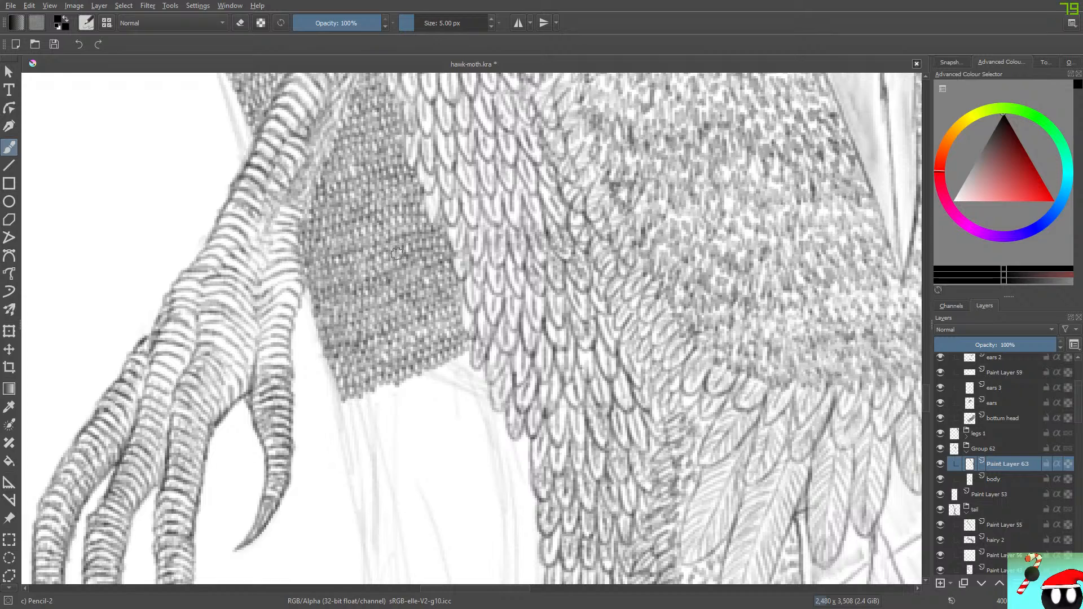
{"action": "mouse_move", "coordinate": [341, 418]}
{"action": "left_mouse_down"}
{"action": "mouse_move", "coordinate": [359, 391]}
{"action": "mouse_move", "coordinate": [371, 400]}
{"action": "mouse_move", "coordinate": [386, 379]}
{"action": "mouse_move", "coordinate": [393, 390]}
{"action": "mouse_move", "coordinate": [395, 312]}
{"action": "left_mouse_up"}
{"action": "mouse_move", "coordinate": [412, 377]}
{"action": "left_mouse_down"}
{"action": "mouse_move", "coordinate": [455, 365]}
{"action": "mouse_move", "coordinate": [466, 345]}
{"action": "left_mouse_up"}
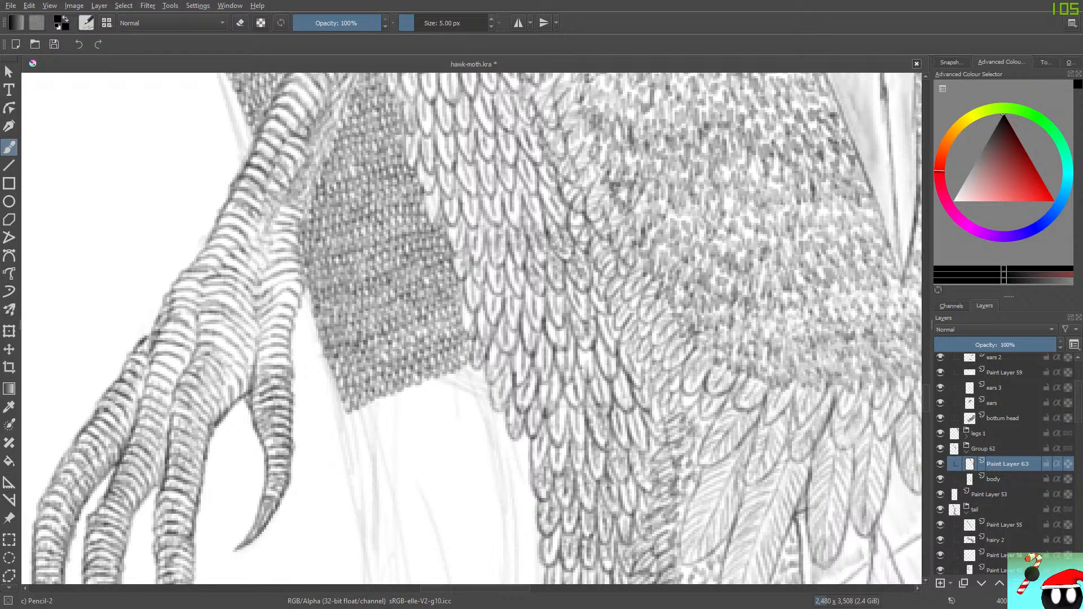
Step: Continue the small-scale rows towards the tail, thickening them along the sketched outline and extending them to the large scales
{"action": "mouse_move", "coordinate": [926, 398]}
{"action": "left_mouse_down"}
{"action": "mouse_move", "coordinate": [926, 478]}
{"action": "mouse_move", "coordinate": [926, 396]}
{"action": "mouse_move", "coordinate": [926, 461]}
{"action": "mouse_move", "coordinate": [926, 398]}
{"action": "mouse_move", "coordinate": [926, 452]}
{"action": "mouse_move", "coordinate": [926, 403]}
{"action": "mouse_move", "coordinate": [926, 424]}
{"action": "mouse_move", "coordinate": [926, 412]}
{"action": "left_mouse_up"}
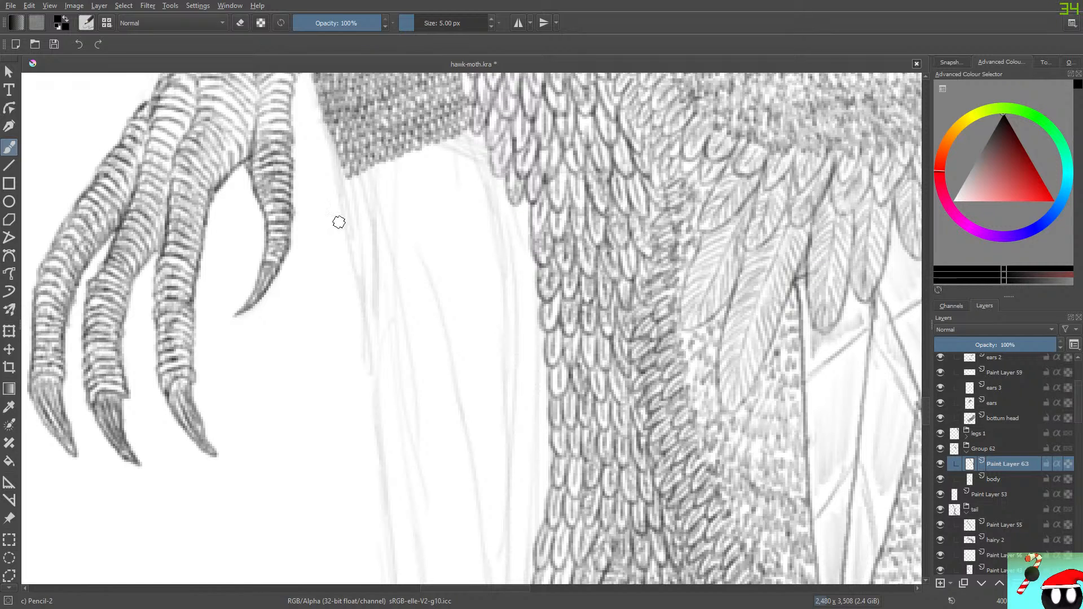
{"action": "mouse_move", "coordinate": [355, 173]}
{"action": "left_mouse_down"}
{"action": "mouse_move", "coordinate": [378, 159]}
{"action": "mouse_move", "coordinate": [385, 170]}
{"action": "mouse_move", "coordinate": [393, 153]}
{"action": "mouse_move", "coordinate": [402, 164]}
{"action": "mouse_move", "coordinate": [407, 137]}
{"action": "mouse_move", "coordinate": [419, 163]}
{"action": "mouse_move", "coordinate": [432, 139]}
{"action": "mouse_move", "coordinate": [443, 149]}
{"action": "mouse_move", "coordinate": [442, 137]}
{"action": "mouse_move", "coordinate": [457, 144]}
{"action": "mouse_move", "coordinate": [461, 121]}
{"action": "left_mouse_up"}
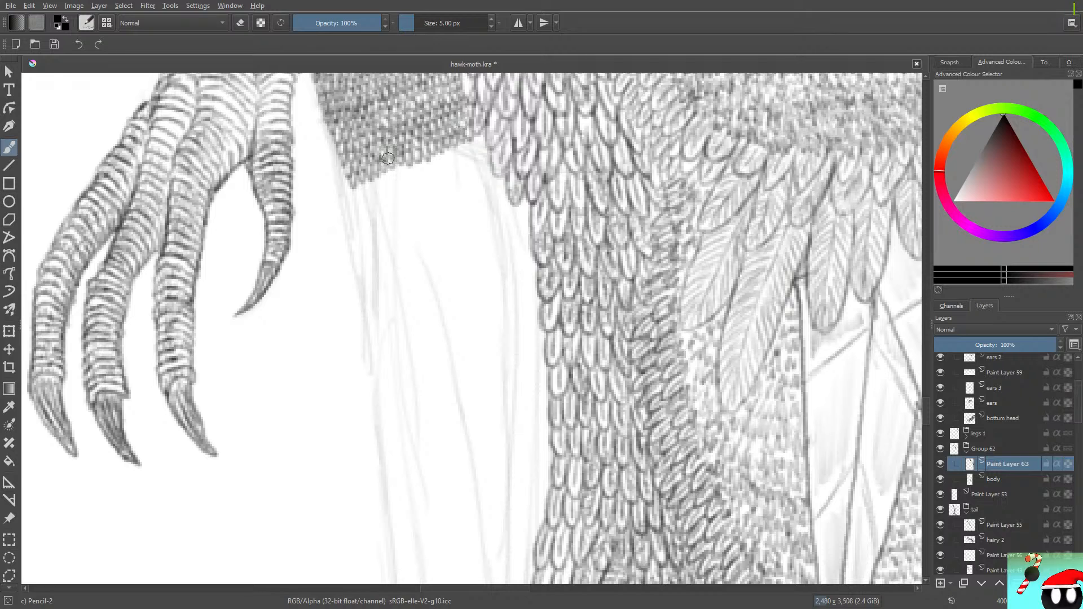
{"action": "mouse_move", "coordinate": [363, 179]}
{"action": "left_mouse_down"}
{"action": "mouse_move", "coordinate": [388, 167]}
{"action": "mouse_move", "coordinate": [397, 177]}
{"action": "mouse_move", "coordinate": [403, 159]}
{"action": "mouse_move", "coordinate": [409, 177]}
{"action": "mouse_move", "coordinate": [416, 159]}
{"action": "mouse_move", "coordinate": [422, 171]}
{"action": "mouse_move", "coordinate": [431, 154]}
{"action": "mouse_move", "coordinate": [440, 165]}
{"action": "mouse_move", "coordinate": [444, 144]}
{"action": "mouse_move", "coordinate": [455, 158]}
{"action": "mouse_move", "coordinate": [454, 122]}
{"action": "mouse_move", "coordinate": [461, 144]}
{"action": "mouse_move", "coordinate": [475, 149]}
{"action": "mouse_move", "coordinate": [482, 136]}
{"action": "mouse_move", "coordinate": [346, 189]}
{"action": "left_mouse_up"}
{"action": "mouse_move", "coordinate": [331, 144]}
{"action": "left_mouse_down"}
{"action": "mouse_move", "coordinate": [348, 214]}
{"action": "mouse_move", "coordinate": [368, 189]}
{"action": "mouse_move", "coordinate": [374, 203]}
{"action": "mouse_move", "coordinate": [382, 179]}
{"action": "mouse_move", "coordinate": [390, 191]}
{"action": "mouse_move", "coordinate": [397, 174]}
{"action": "mouse_move", "coordinate": [412, 182]}
{"action": "mouse_move", "coordinate": [402, 137]}
{"action": "left_mouse_up"}
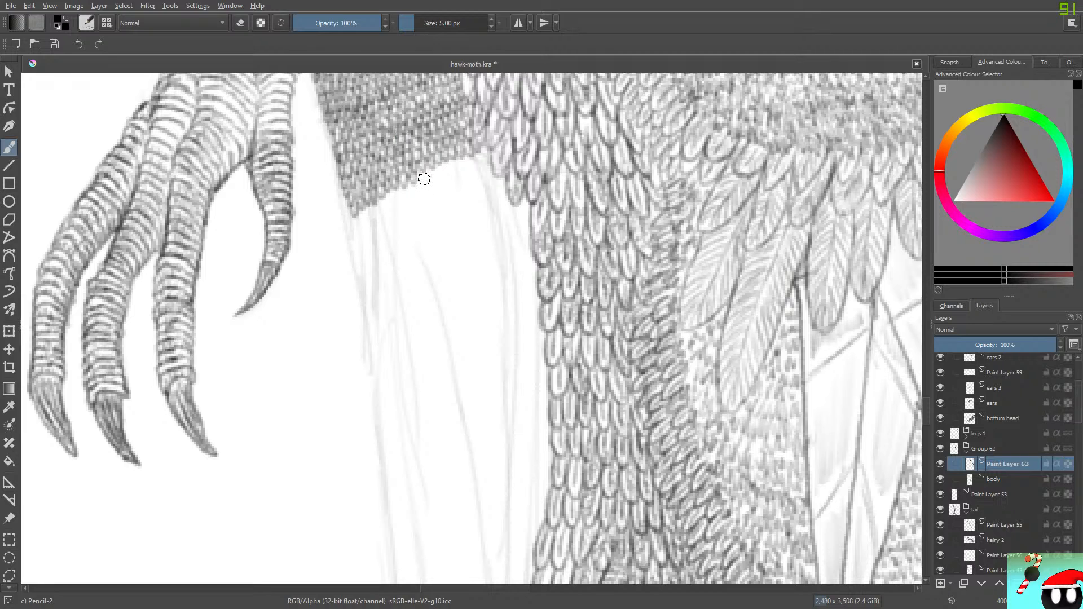
{"action": "mouse_move", "coordinate": [420, 176]}
{"action": "left_mouse_down"}
{"action": "mouse_move", "coordinate": [471, 163]}
{"action": "mouse_move", "coordinate": [462, 136]}
{"action": "left_mouse_up"}
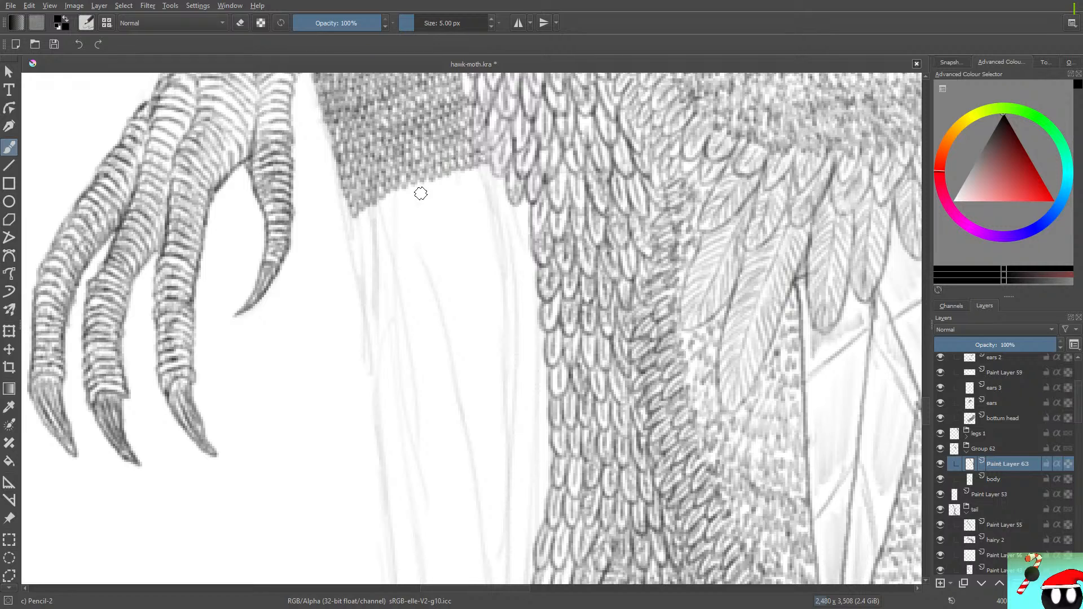
{"action": "mouse_move", "coordinate": [356, 217]}
{"action": "left_mouse_down"}
{"action": "mouse_move", "coordinate": [376, 210]}
{"action": "mouse_move", "coordinate": [410, 181]}
{"action": "mouse_move", "coordinate": [417, 194]}
{"action": "mouse_move", "coordinate": [424, 165]}
{"action": "mouse_move", "coordinate": [463, 158]}
{"action": "mouse_move", "coordinate": [430, 184]}
{"action": "mouse_move", "coordinate": [457, 177]}
{"action": "mouse_move", "coordinate": [465, 162]}
{"action": "mouse_move", "coordinate": [487, 162]}
{"action": "left_mouse_up"}
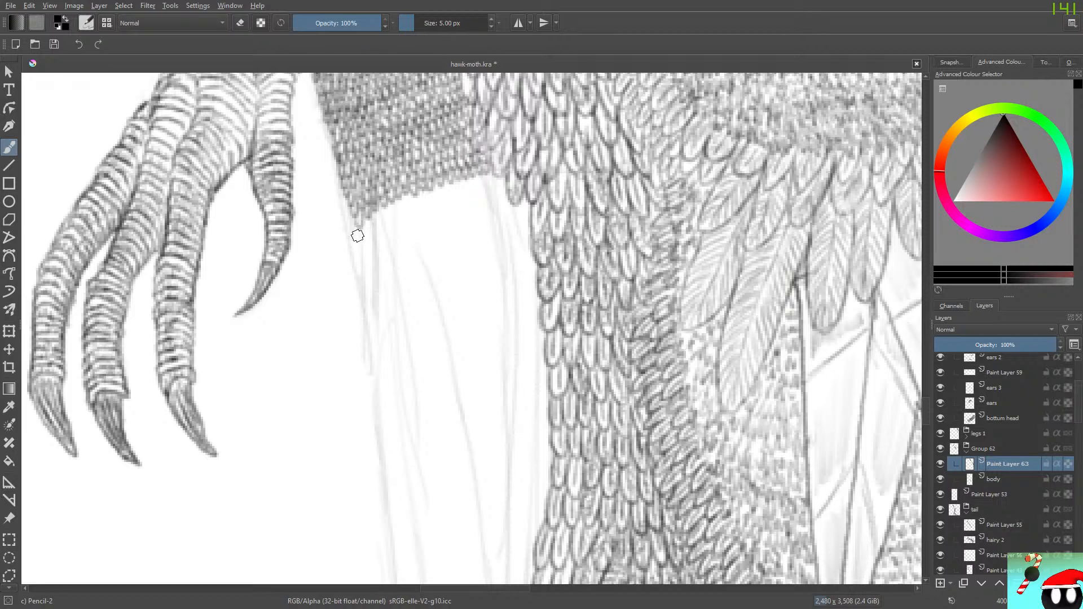
Step: Draw further slanting rows of small scales that follow the sketched outline down and meet the tips of the large scales
{"action": "mouse_move", "coordinate": [350, 214]}
{"action": "left_mouse_down"}
{"action": "mouse_move", "coordinate": [345, 192]}
{"action": "mouse_move", "coordinate": [347, 226]}
{"action": "mouse_move", "coordinate": [359, 234]}
{"action": "mouse_move", "coordinate": [377, 206]}
{"action": "mouse_move", "coordinate": [394, 214]}
{"action": "mouse_move", "coordinate": [401, 194]}
{"action": "mouse_move", "coordinate": [429, 198]}
{"action": "mouse_move", "coordinate": [428, 148]}
{"action": "mouse_move", "coordinate": [434, 188]}
{"action": "mouse_move", "coordinate": [455, 174]}
{"action": "mouse_move", "coordinate": [464, 186]}
{"action": "mouse_move", "coordinate": [496, 171]}
{"action": "left_mouse_up"}
{"action": "mouse_move", "coordinate": [355, 242]}
{"action": "left_mouse_down"}
{"action": "mouse_move", "coordinate": [377, 217]}
{"action": "mouse_move", "coordinate": [384, 230]}
{"action": "mouse_move", "coordinate": [393, 208]}
{"action": "mouse_move", "coordinate": [408, 215]}
{"action": "mouse_move", "coordinate": [426, 191]}
{"action": "mouse_move", "coordinate": [423, 171]}
{"action": "mouse_move", "coordinate": [430, 200]}
{"action": "mouse_move", "coordinate": [446, 204]}
{"action": "mouse_move", "coordinate": [452, 185]}
{"action": "mouse_move", "coordinate": [470, 195]}
{"action": "mouse_move", "coordinate": [474, 179]}
{"action": "mouse_move", "coordinate": [488, 188]}
{"action": "mouse_move", "coordinate": [500, 164]}
{"action": "left_mouse_up"}
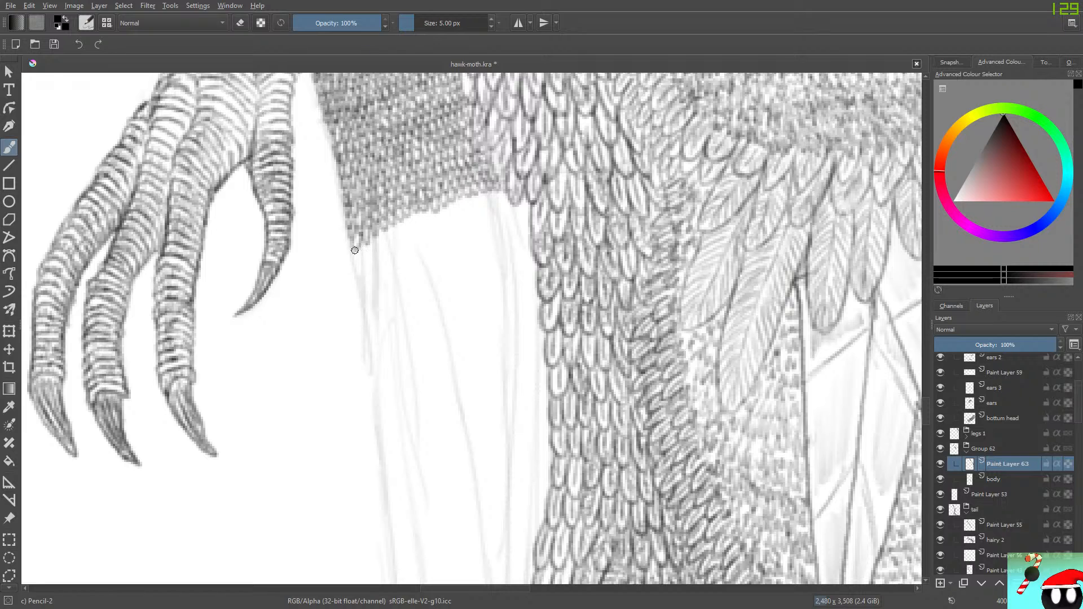
{"action": "mouse_move", "coordinate": [354, 250]}
{"action": "left_mouse_down"}
{"action": "mouse_move", "coordinate": [400, 214]}
{"action": "mouse_move", "coordinate": [412, 221]}
{"action": "mouse_move", "coordinate": [425, 207]}
{"action": "mouse_move", "coordinate": [432, 219]}
{"action": "mouse_move", "coordinate": [429, 189]}
{"action": "mouse_move", "coordinate": [400, 235]}
{"action": "mouse_move", "coordinate": [456, 209]}
{"action": "mouse_move", "coordinate": [466, 191]}
{"action": "mouse_move", "coordinate": [474, 203]}
{"action": "mouse_move", "coordinate": [484, 186]}
{"action": "mouse_move", "coordinate": [496, 197]}
{"action": "mouse_move", "coordinate": [505, 169]}
{"action": "left_mouse_up"}
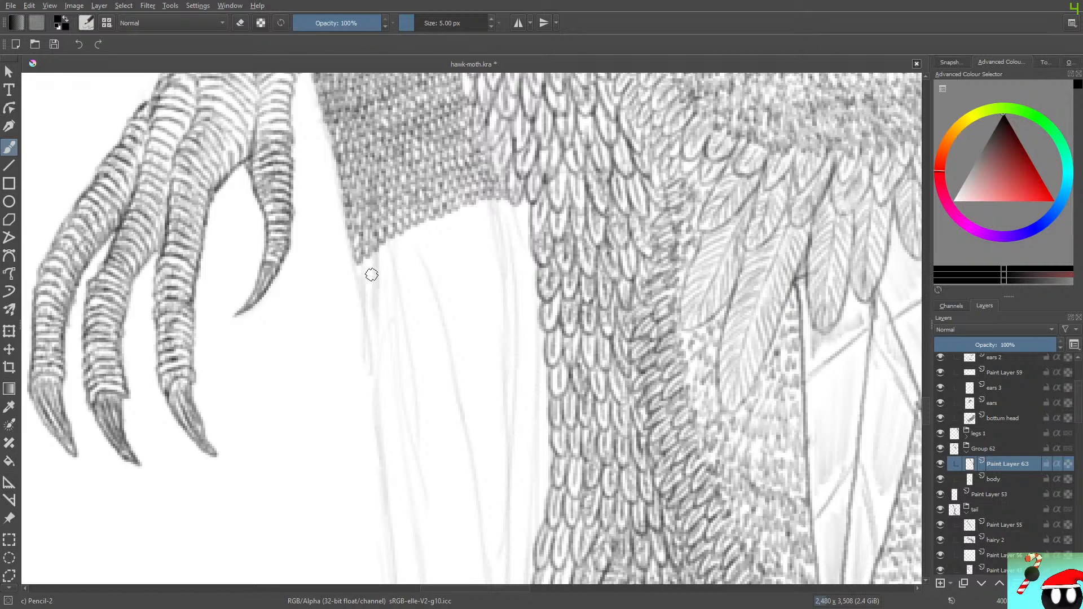
{"action": "mouse_move", "coordinate": [360, 269]}
{"action": "left_mouse_down"}
{"action": "mouse_move", "coordinate": [405, 223]}
{"action": "mouse_move", "coordinate": [420, 232]}
{"action": "mouse_move", "coordinate": [431, 206]}
{"action": "mouse_move", "coordinate": [422, 193]}
{"action": "mouse_move", "coordinate": [434, 221]}
{"action": "mouse_move", "coordinate": [448, 207]}
{"action": "mouse_move", "coordinate": [461, 215]}
{"action": "mouse_move", "coordinate": [472, 198]}
{"action": "mouse_move", "coordinate": [484, 208]}
{"action": "mouse_move", "coordinate": [495, 195]}
{"action": "mouse_move", "coordinate": [525, 207]}
{"action": "left_mouse_up"}
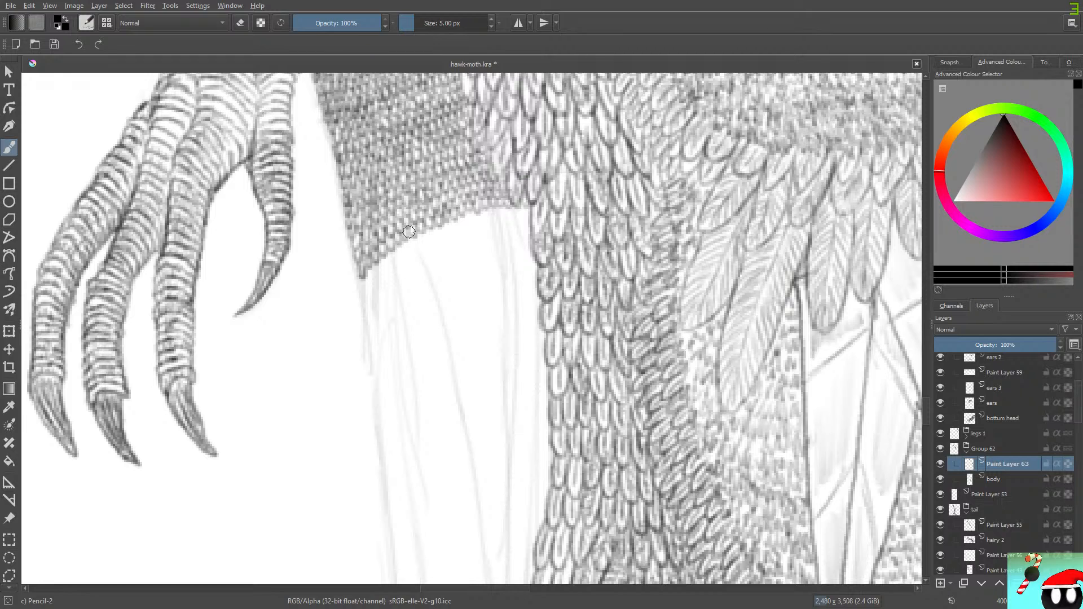
{"action": "left_click_drag", "start_coordinate": [486, 497], "coordinate": [480, 210]}
{"action": "left_click_drag", "start_coordinate": [480, 169], "coordinate": [474, 508]}
{"action": "scroll", "coordinate": [474, 327], "scroll_direction": "down", "scroll_amount": 4}
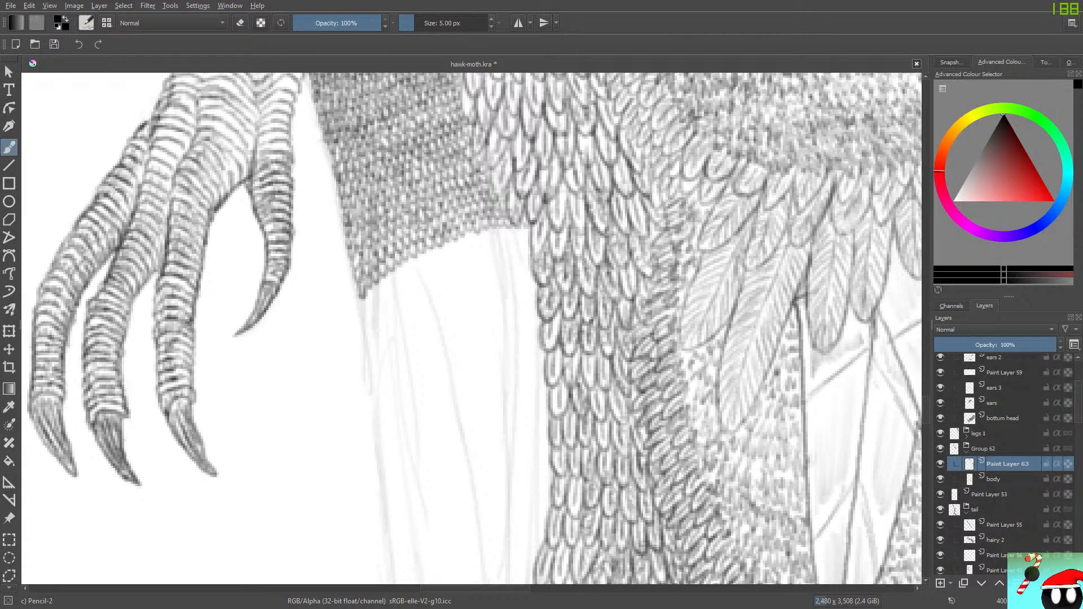
{"action": "key", "text": "alt+t"}
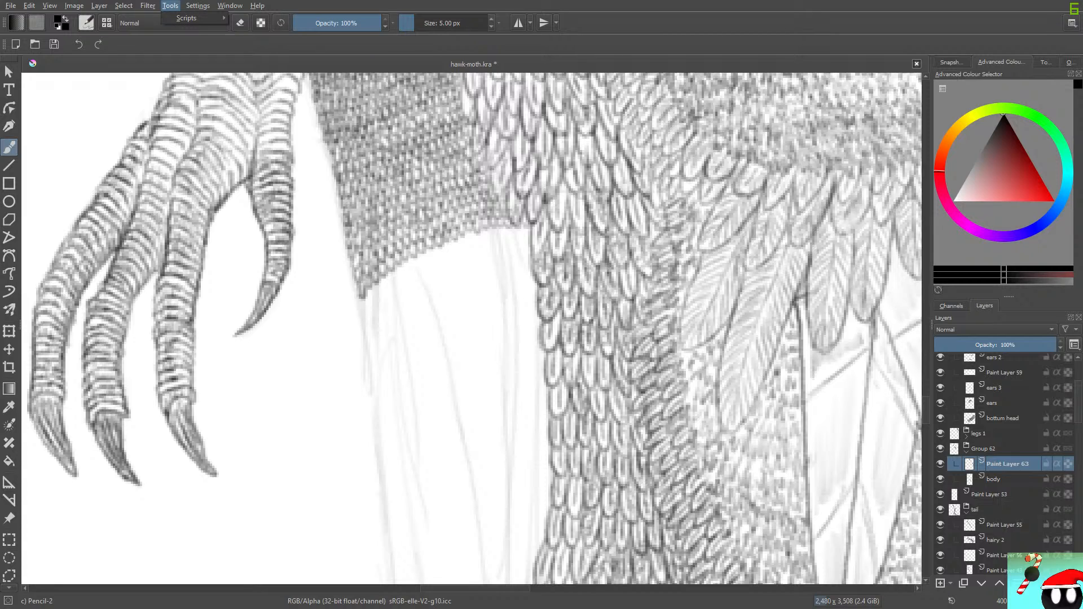
{"action": "key", "text": "Right"}
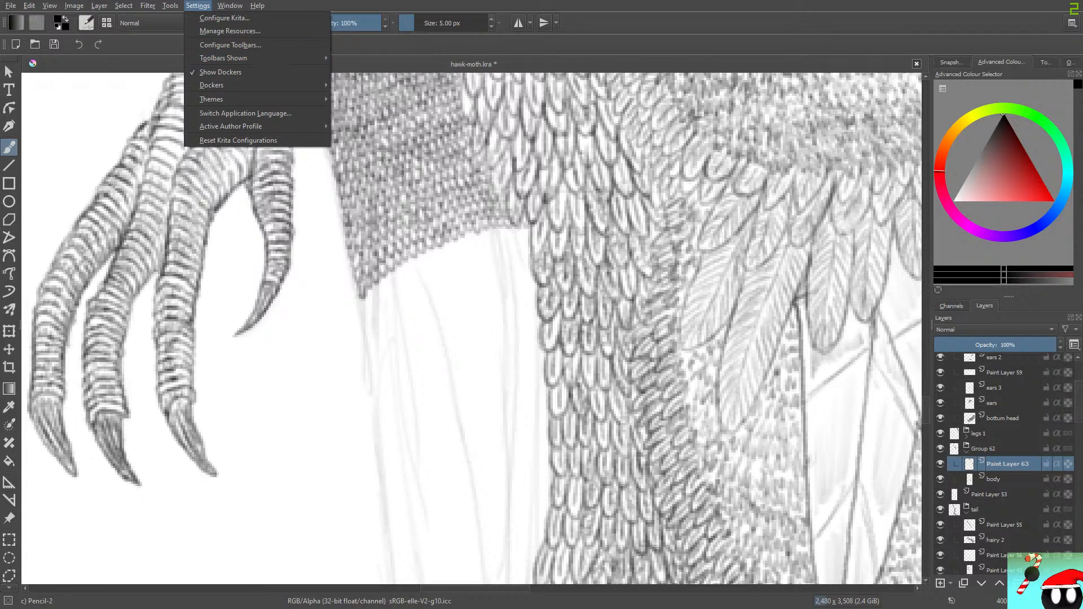
{"action": "mouse_move", "coordinate": [225, 99]}
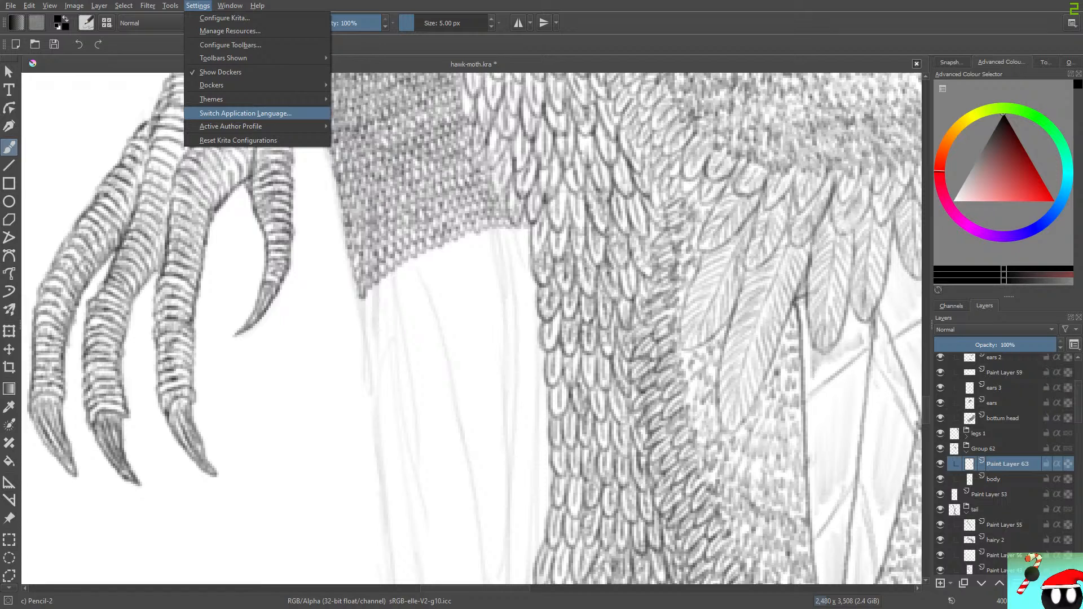
{"action": "mouse_move", "coordinate": [231, 126]}
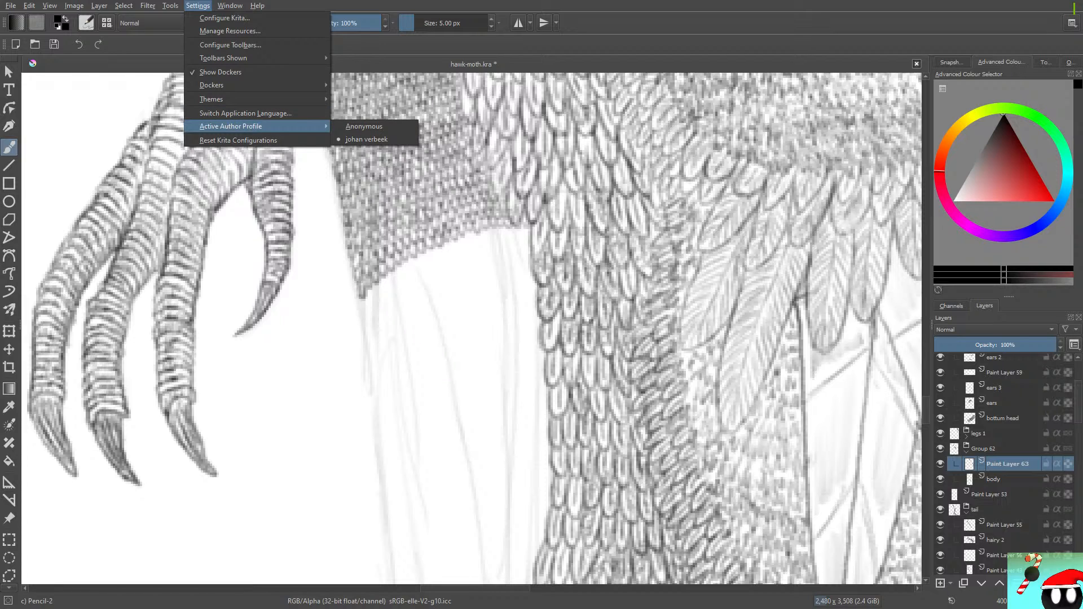
{"action": "key", "text": "Up"}
{"action": "key", "text": "Up"}
{"action": "key", "text": "Up"}
{"action": "key", "text": "Up"}
{"action": "key", "text": "Up"}
{"action": "key", "text": "Up"}
{"action": "key", "text": "Up"}
{"action": "key", "text": "Up"}
{"action": "key", "text": "Right"}
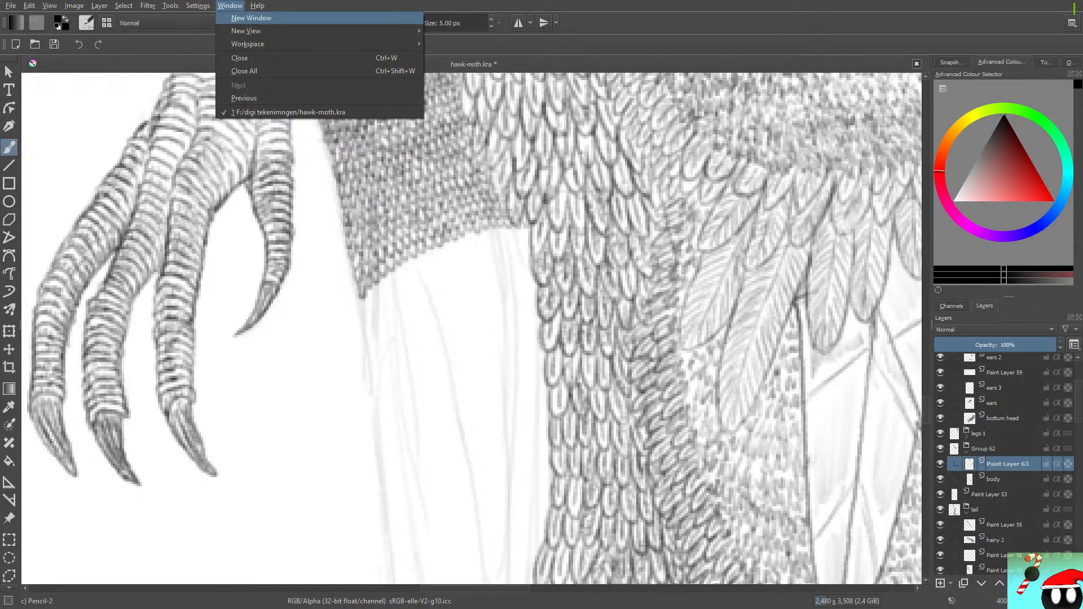
{"action": "key", "text": "Escape"}
{"action": "key", "text": "Left"}
{"action": "key", "text": "Left"}
{"action": "key", "text": "Left"}
{"action": "key", "text": "Left"}
{"action": "key", "text": "Down"}
{"action": "key", "text": "Right"}
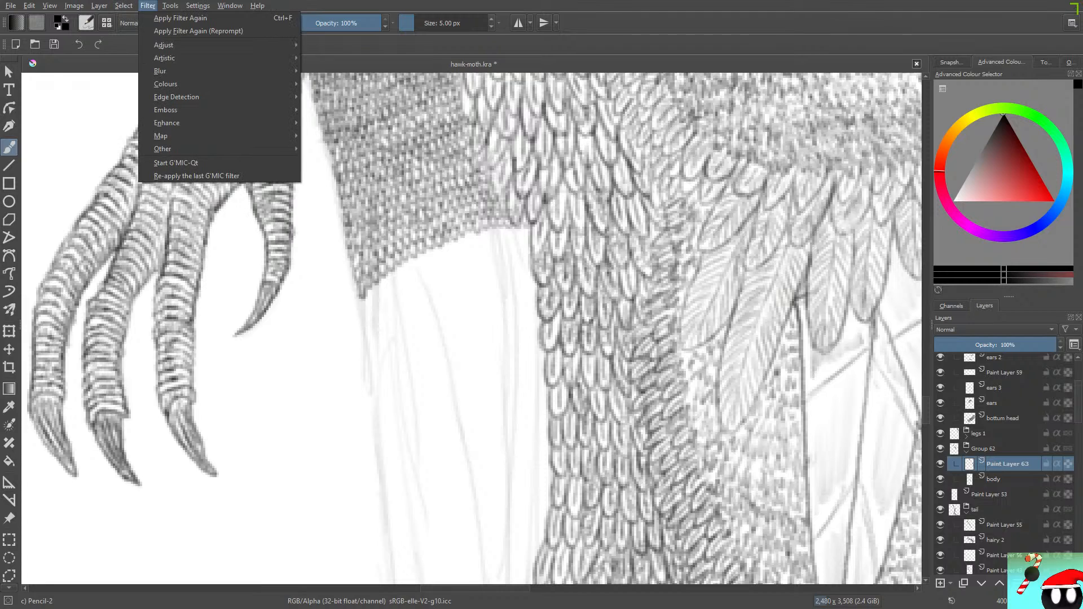
{"action": "key", "text": "Right"}
{"action": "key", "text": "Left"}
{"action": "key", "text": "Right"}
{"action": "key", "text": "Down"}
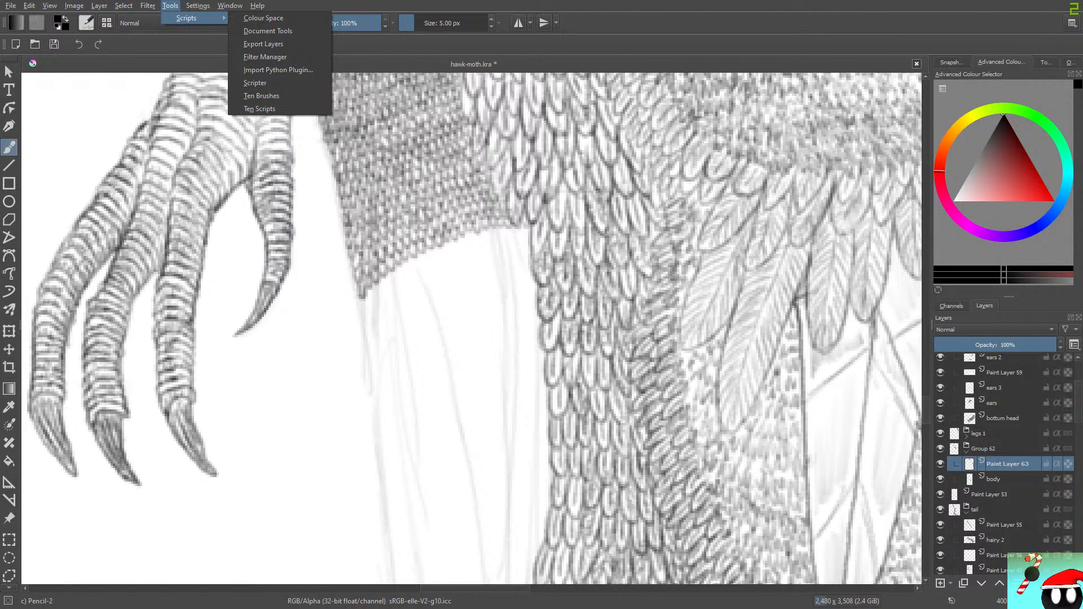
{"action": "key", "text": "Escape"}
{"action": "key", "text": "Escape"}
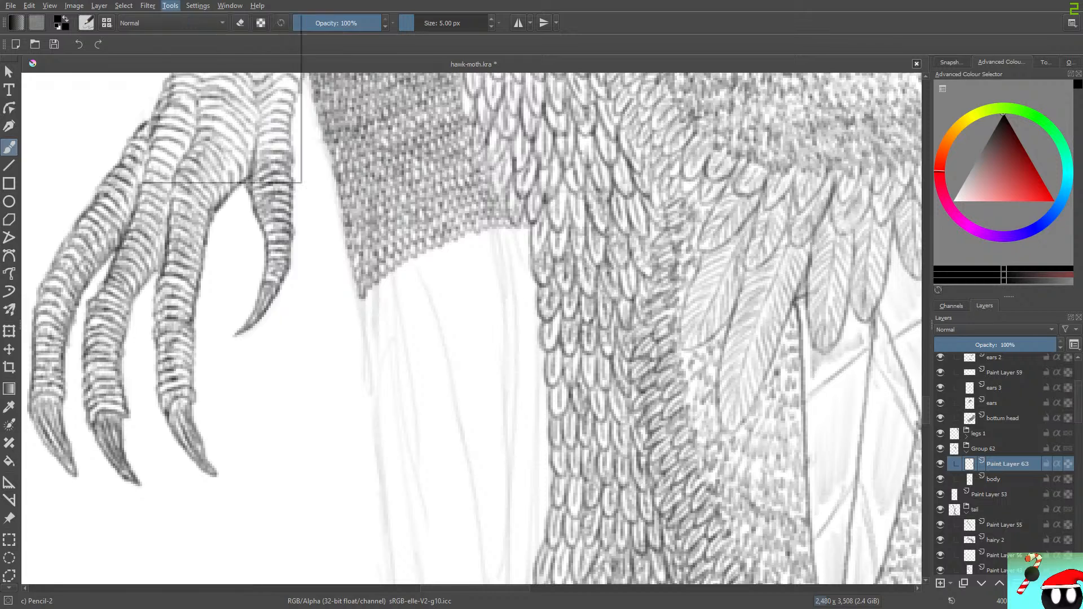
{"action": "key", "text": "Left"}
{"action": "key", "text": "Down"}
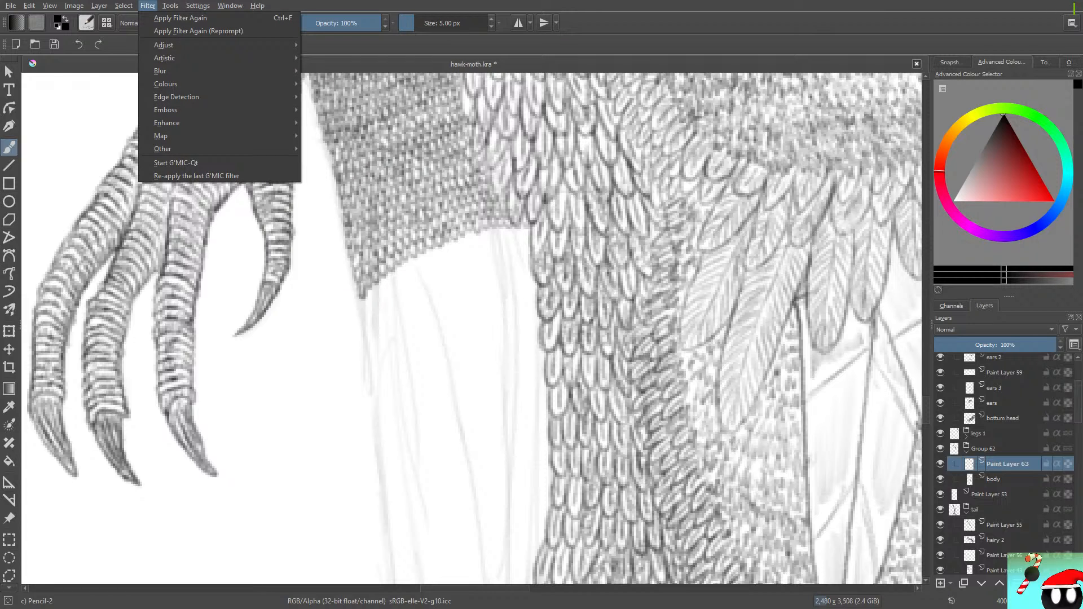
Step: Turn on Soft Proofing for the drawing's canvas view
{"action": "key", "text": "Left"}
{"action": "key", "text": "Left"}
{"action": "key", "text": "Left"}
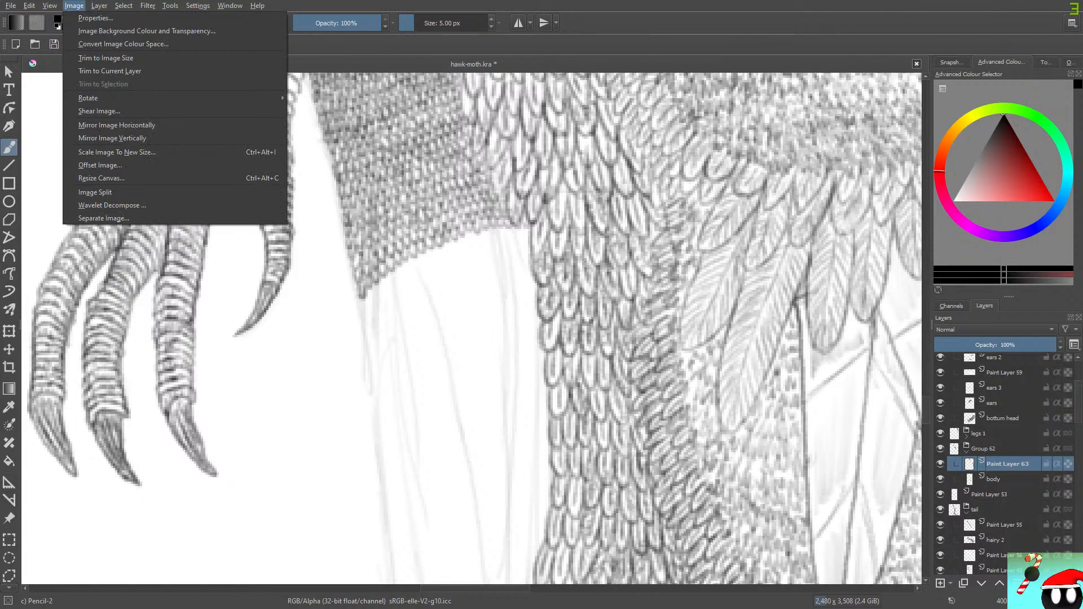
{"action": "key", "text": "Left"}
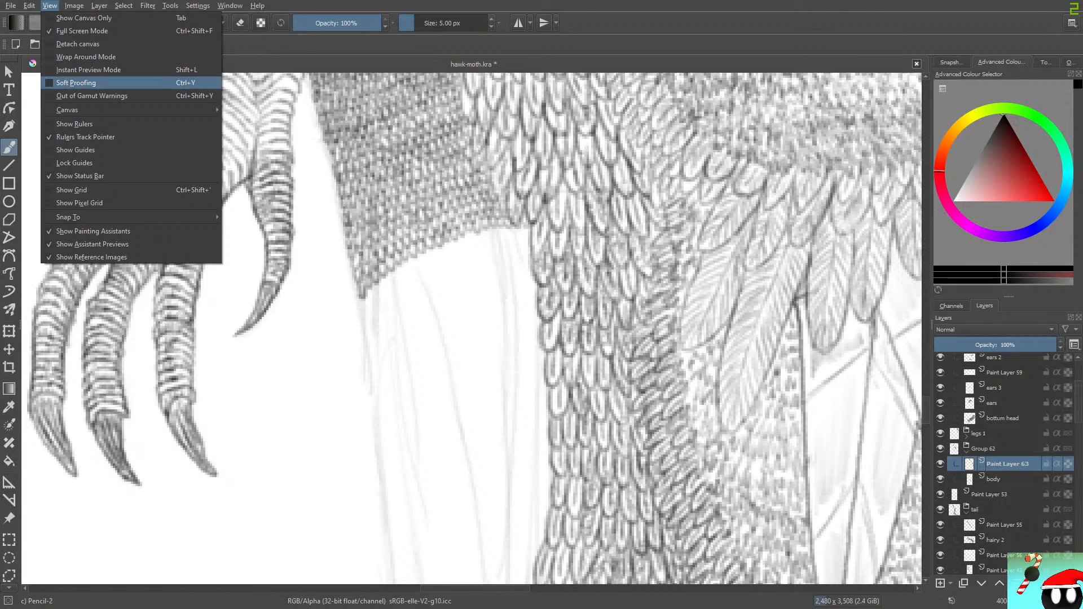
{"action": "left_click", "coordinate": [47, 81]}
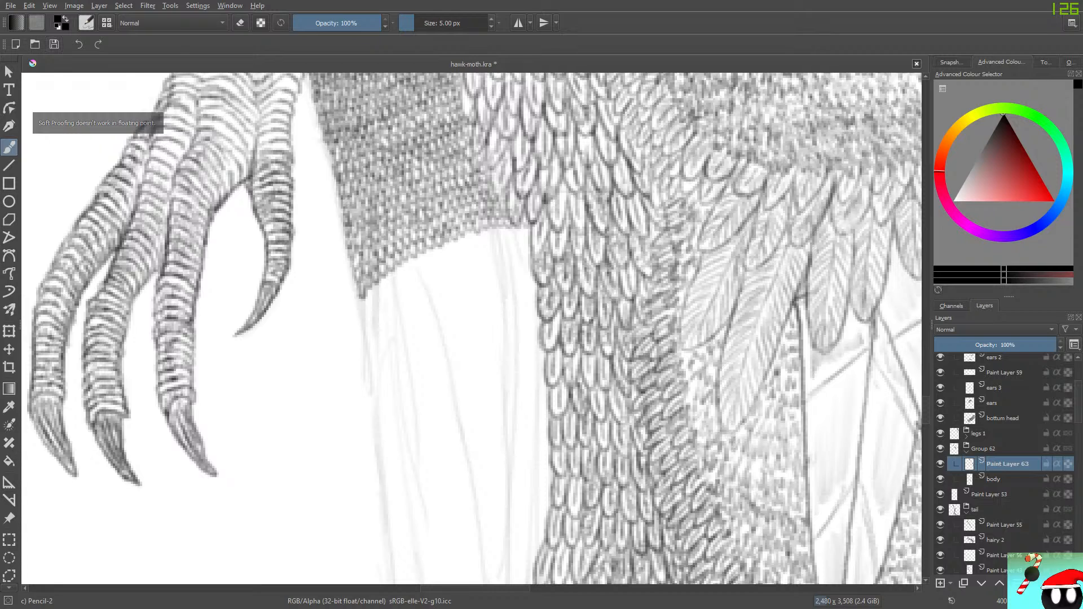
Step: Turn off Soft Proofing for the drawing's canvas view
{"action": "key", "text": "alt+v"}
{"action": "key", "text": "Down"}
{"action": "key", "text": "Down"}
{"action": "key", "text": "Down"}
{"action": "key", "text": "Down"}
{"action": "key", "text": "Down"}
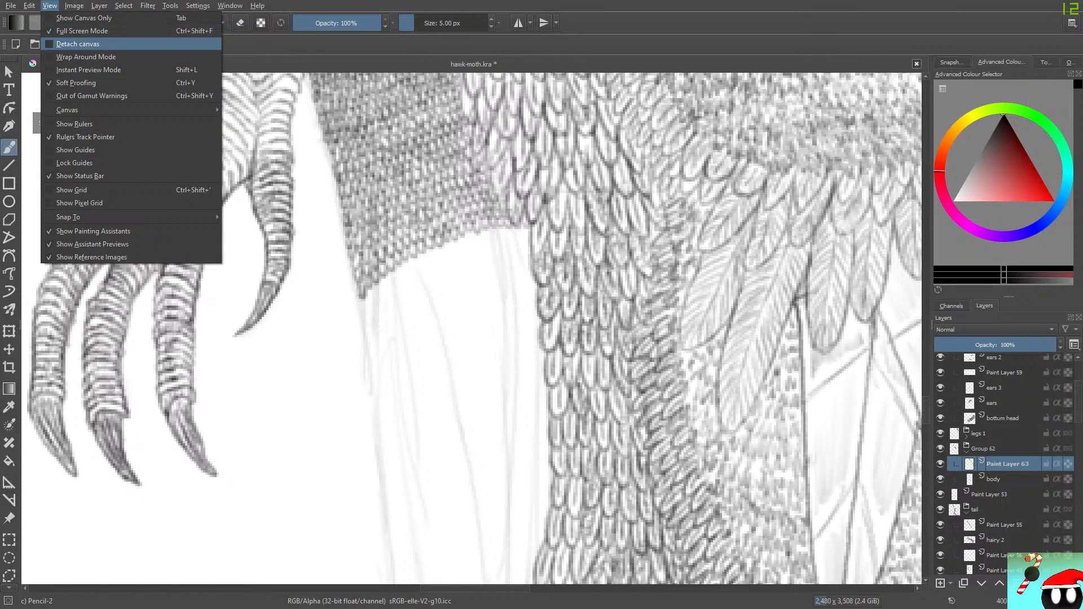
{"action": "key", "text": "Return"}
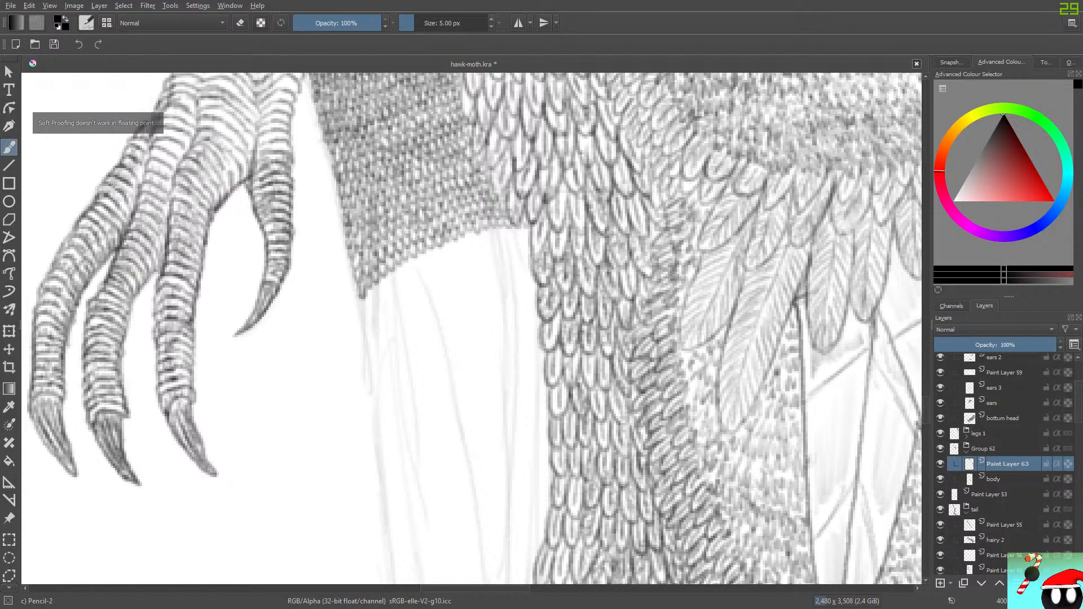
{"action": "key", "text": "alt+v"}
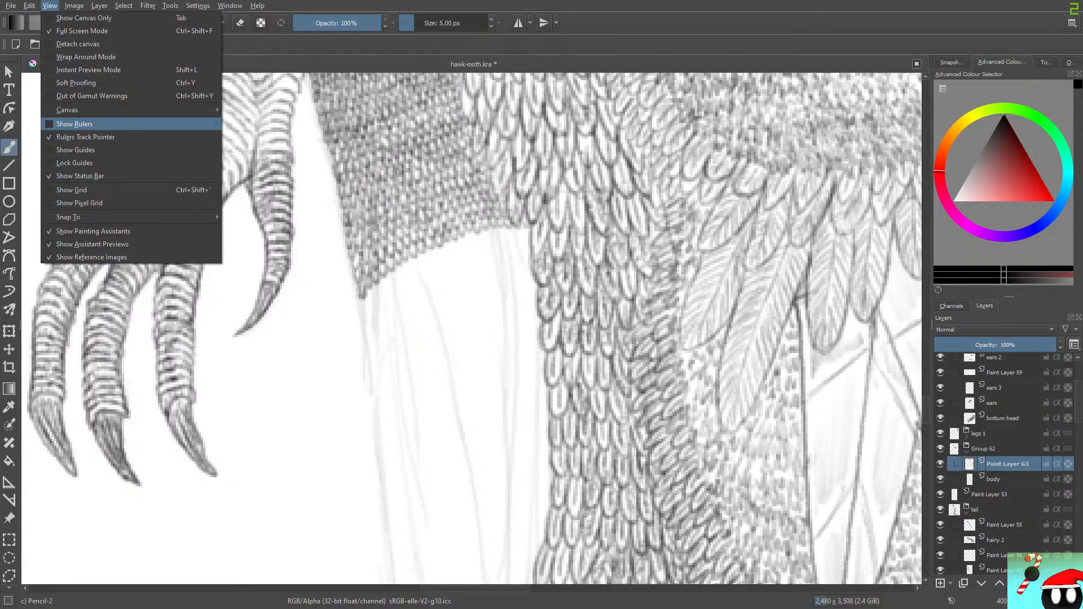
{"action": "mouse_move", "coordinate": [29, 6]}
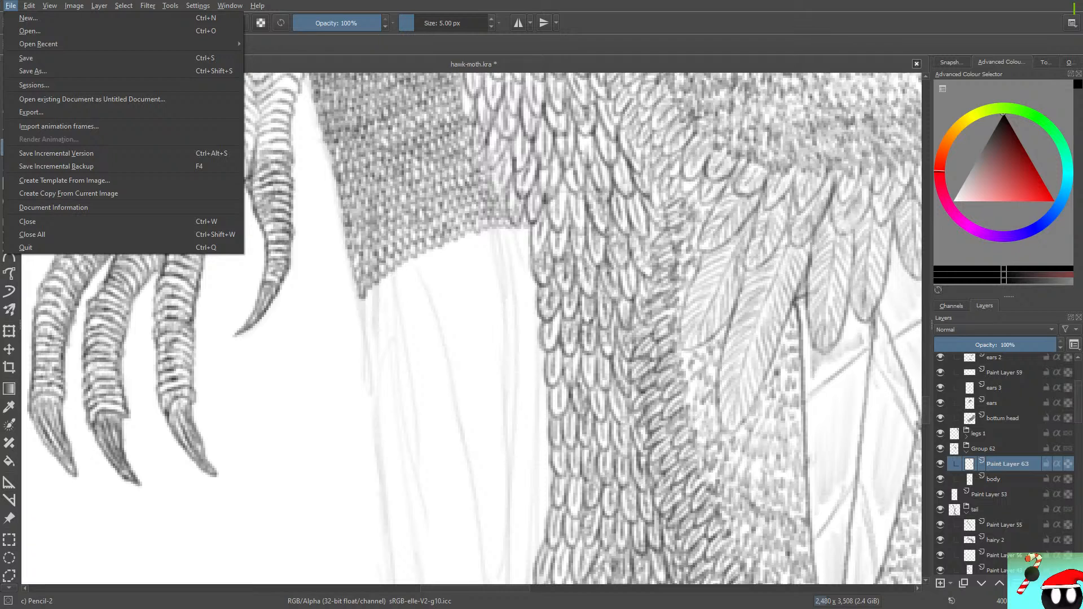
{"action": "mouse_move", "coordinate": [198, 6]}
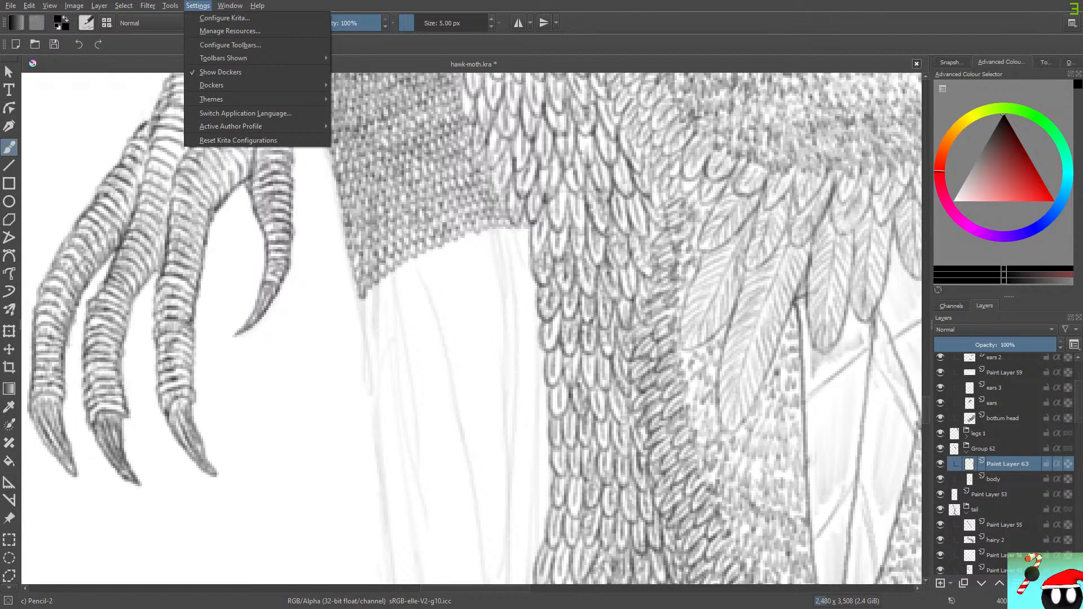
{"action": "left_click", "coordinate": [54, 79]}
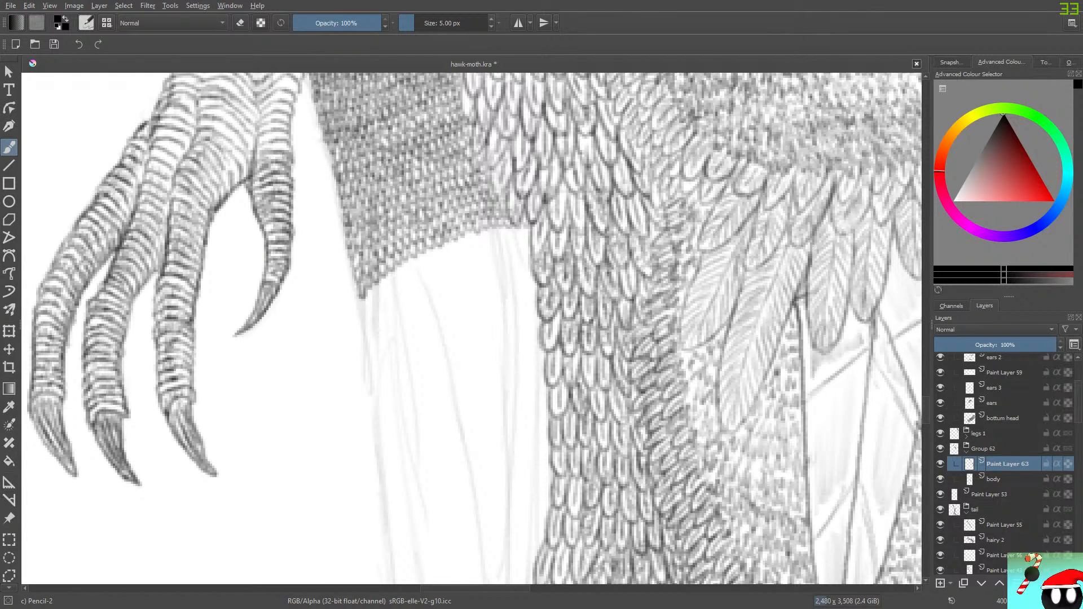
Step: Examine the Pencil-2 brush settings and the predefined brush tips available for it
{"action": "key", "text": "F5"}
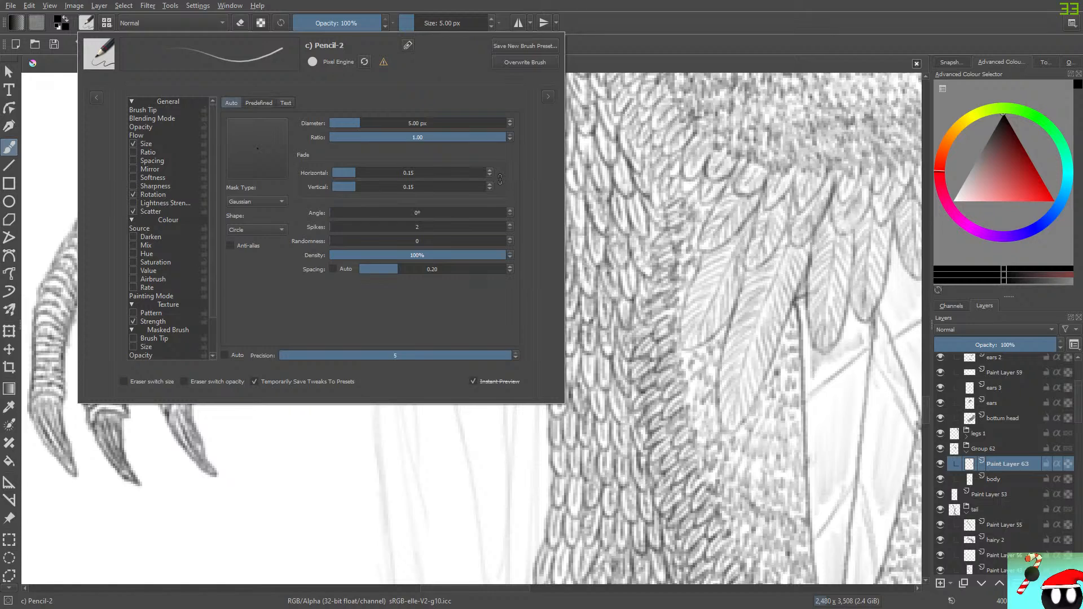
{"action": "left_click", "coordinate": [259, 103]}
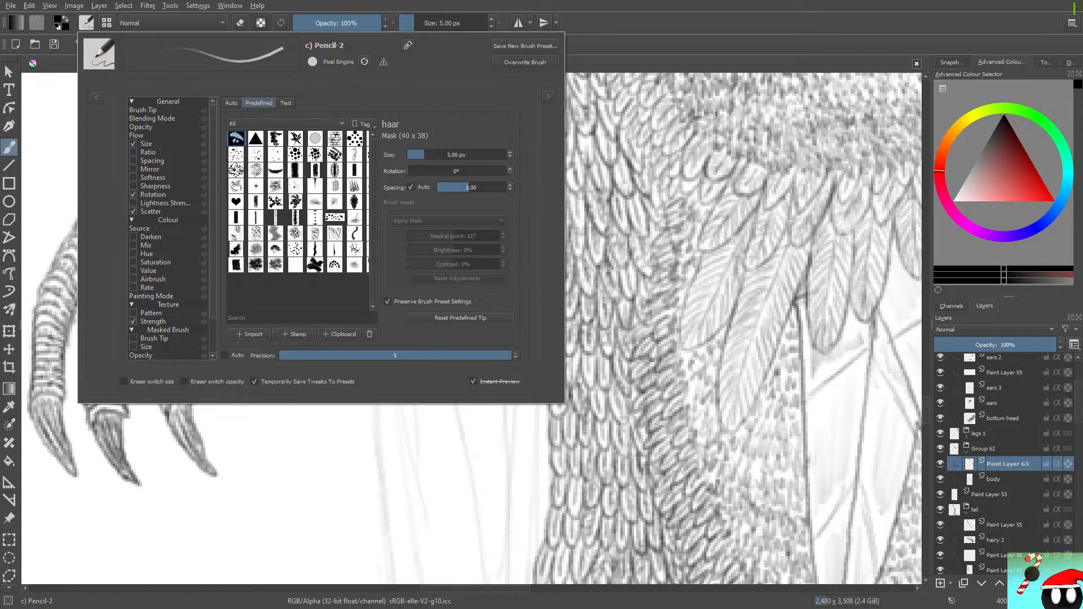
{"action": "left_click", "coordinate": [48, 119]}
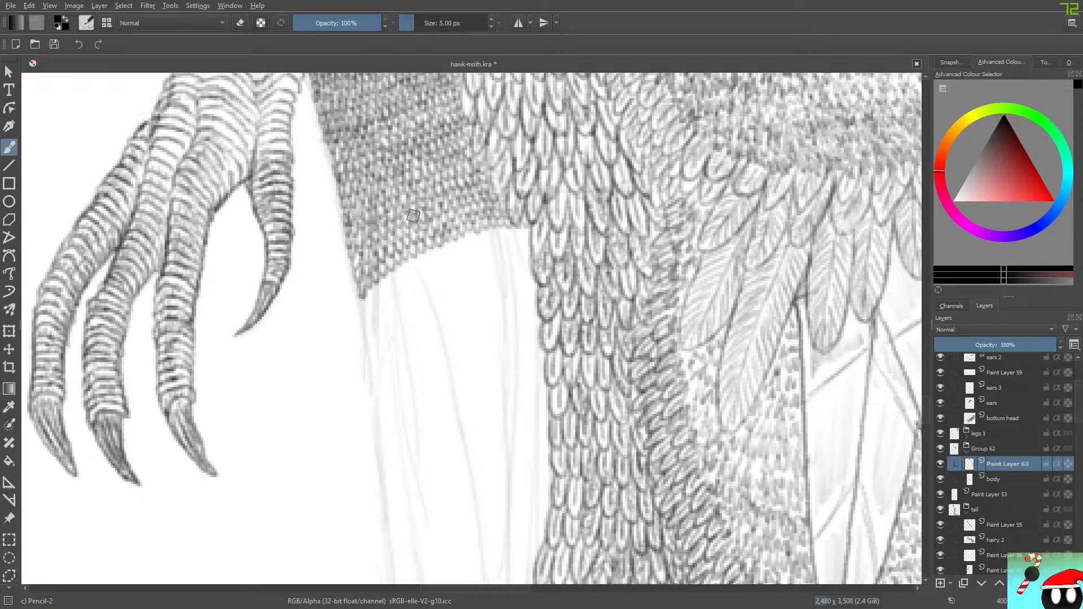
Step: Try the pencil with a partial row of small scales and loose scribbles in the blank belly area below the finished rows
{"action": "mouse_move", "coordinate": [365, 308]}
{"action": "left_mouse_down"}
{"action": "mouse_move", "coordinate": [410, 259]}
{"action": "mouse_move", "coordinate": [389, 236]}
{"action": "mouse_move", "coordinate": [420, 266]}
{"action": "mouse_move", "coordinate": [434, 244]}
{"action": "mouse_move", "coordinate": [446, 259]}
{"action": "mouse_move", "coordinate": [450, 251]}
{"action": "mouse_move", "coordinate": [457, 329]}
{"action": "mouse_move", "coordinate": [432, 318]}
{"action": "mouse_move", "coordinate": [400, 342]}
{"action": "mouse_move", "coordinate": [427, 330]}
{"action": "mouse_move", "coordinate": [437, 345]}
{"action": "mouse_move", "coordinate": [412, 329]}
{"action": "left_mouse_up"}
{"action": "key", "text": "F5"}
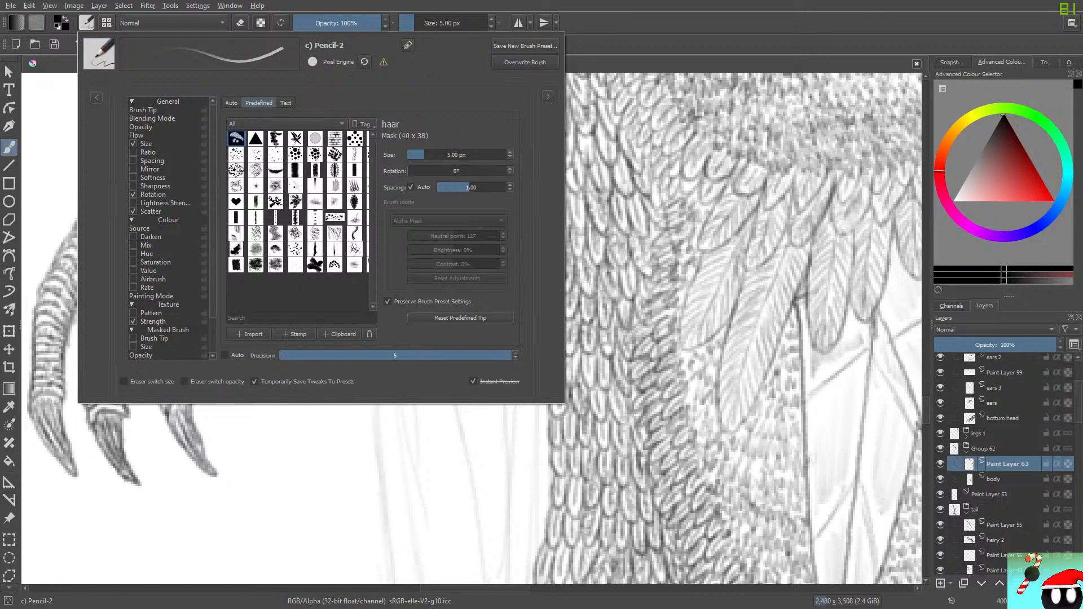
{"action": "key", "text": "F5"}
{"action": "mouse_move", "coordinate": [400, 361]}
{"action": "left_mouse_down"}
{"action": "mouse_move", "coordinate": [445, 386]}
{"action": "mouse_move", "coordinate": [470, 344]}
{"action": "left_mouse_up"}
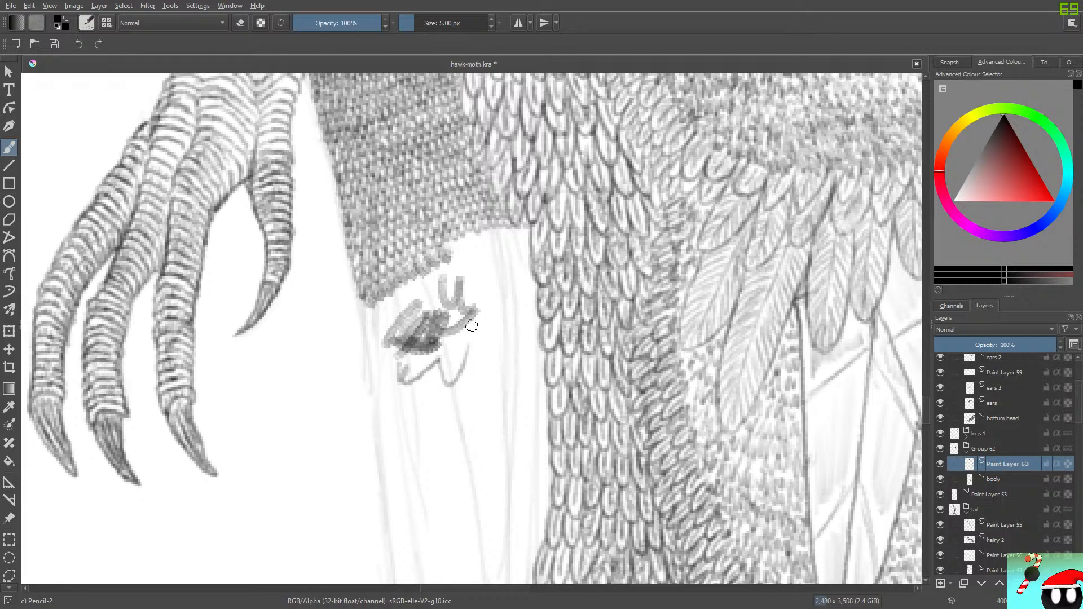
Step: Undo the test scribbles and the partial row of scales below the finished belly texture
{"action": "key", "text": "ctrl+z"}
{"action": "key", "text": "ctrl+z"}
{"action": "key", "text": "ctrl+z"}
{"action": "key", "text": "ctrl+z"}
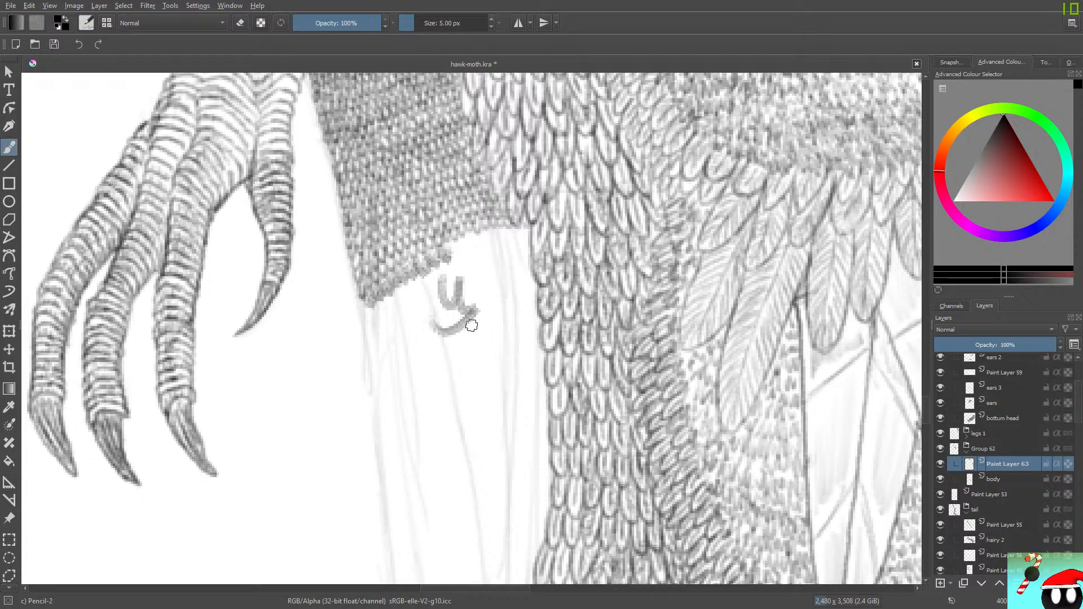
{"action": "key", "text": "ctrl+z"}
{"action": "key", "text": "ctrl+z"}
{"action": "key", "text": "ctrl+z"}
{"action": "key", "text": "ctrl+z"}
{"action": "key", "text": "ctrl+z"}
{"action": "key", "text": "ctrl+z"}
{"action": "key", "text": "ctrl+z"}
{"action": "key", "text": "ctrl+z"}
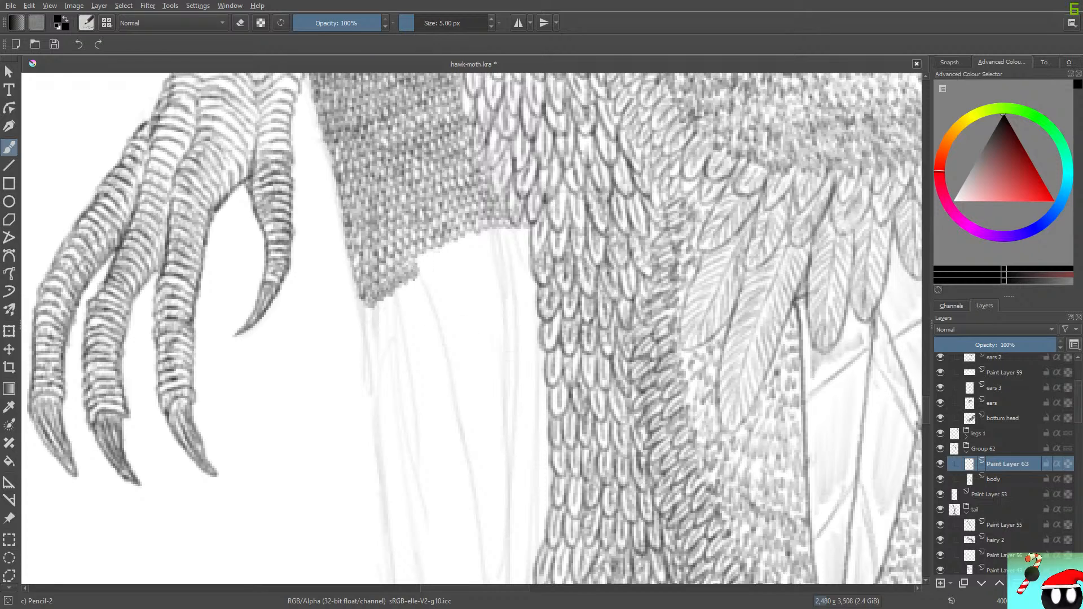
{"action": "key", "text": "ctrl+z"}
{"action": "key", "text": "ctrl+z"}
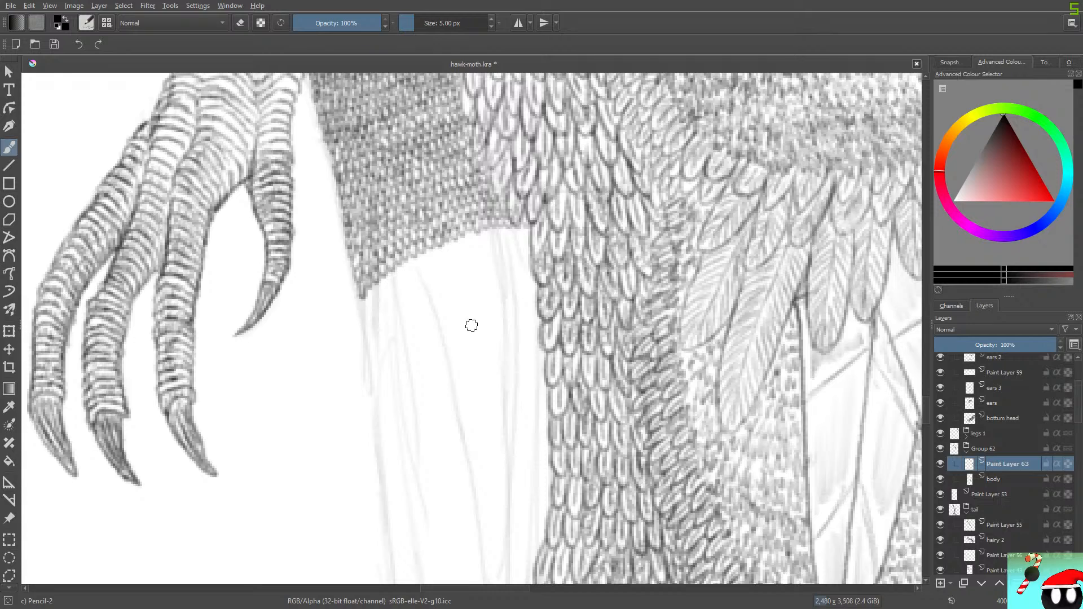
Step: Draw slanting rows of small scales from the sketched belly outline beside the claws to the large-scaled strip
{"action": "mouse_move", "coordinate": [363, 299]}
{"action": "left_mouse_down"}
{"action": "mouse_move", "coordinate": [388, 273]}
{"action": "mouse_move", "coordinate": [418, 260]}
{"action": "mouse_move", "coordinate": [423, 231]}
{"action": "mouse_move", "coordinate": [435, 239]}
{"action": "mouse_move", "coordinate": [427, 255]}
{"action": "mouse_move", "coordinate": [471, 241]}
{"action": "mouse_move", "coordinate": [478, 228]}
{"action": "mouse_move", "coordinate": [487, 237]}
{"action": "mouse_move", "coordinate": [489, 199]}
{"action": "mouse_move", "coordinate": [497, 231]}
{"action": "mouse_move", "coordinate": [511, 236]}
{"action": "mouse_move", "coordinate": [519, 224]}
{"action": "mouse_move", "coordinate": [526, 234]}
{"action": "mouse_move", "coordinate": [523, 220]}
{"action": "mouse_move", "coordinate": [495, 228]}
{"action": "left_mouse_up"}
{"action": "mouse_move", "coordinate": [369, 318]}
{"action": "left_mouse_down"}
{"action": "mouse_move", "coordinate": [392, 282]}
{"action": "mouse_move", "coordinate": [404, 290]}
{"action": "mouse_move", "coordinate": [402, 255]}
{"action": "mouse_move", "coordinate": [416, 272]}
{"action": "mouse_move", "coordinate": [406, 278]}
{"action": "mouse_move", "coordinate": [426, 260]}
{"action": "mouse_move", "coordinate": [431, 270]}
{"action": "mouse_move", "coordinate": [431, 237]}
{"action": "mouse_move", "coordinate": [442, 259]}
{"action": "mouse_move", "coordinate": [462, 246]}
{"action": "mouse_move", "coordinate": [466, 257]}
{"action": "mouse_move", "coordinate": [480, 235]}
{"action": "mouse_move", "coordinate": [467, 188]}
{"action": "mouse_move", "coordinate": [484, 247]}
{"action": "mouse_move", "coordinate": [495, 231]}
{"action": "mouse_move", "coordinate": [499, 246]}
{"action": "mouse_move", "coordinate": [513, 235]}
{"action": "mouse_move", "coordinate": [521, 243]}
{"action": "mouse_move", "coordinate": [523, 230]}
{"action": "mouse_move", "coordinate": [501, 219]}
{"action": "left_mouse_up"}
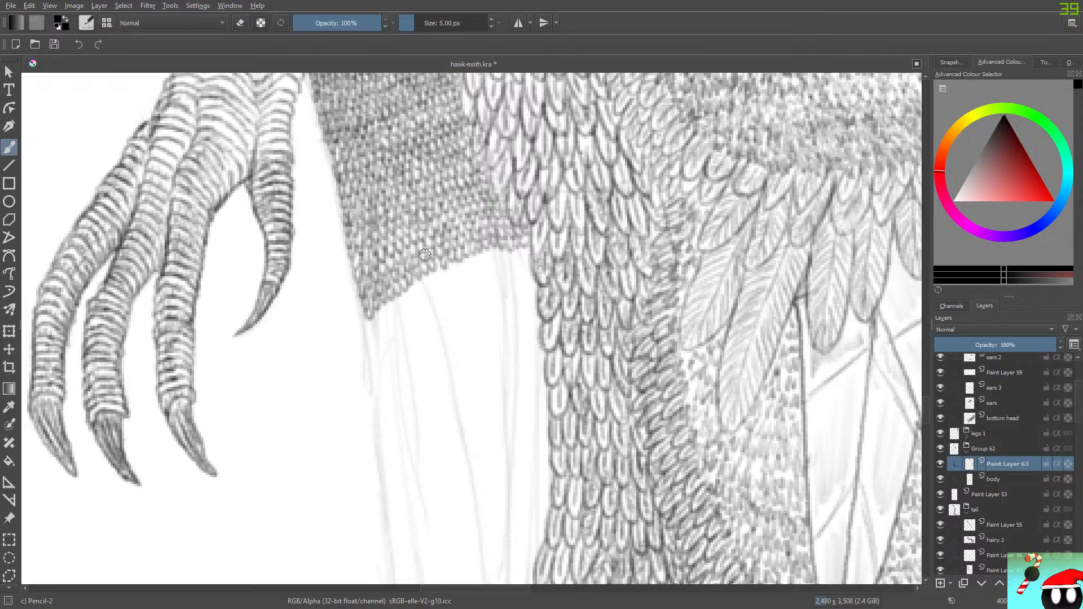
{"action": "left_click_drag", "start_coordinate": [367, 319], "coordinate": [428, 273]}
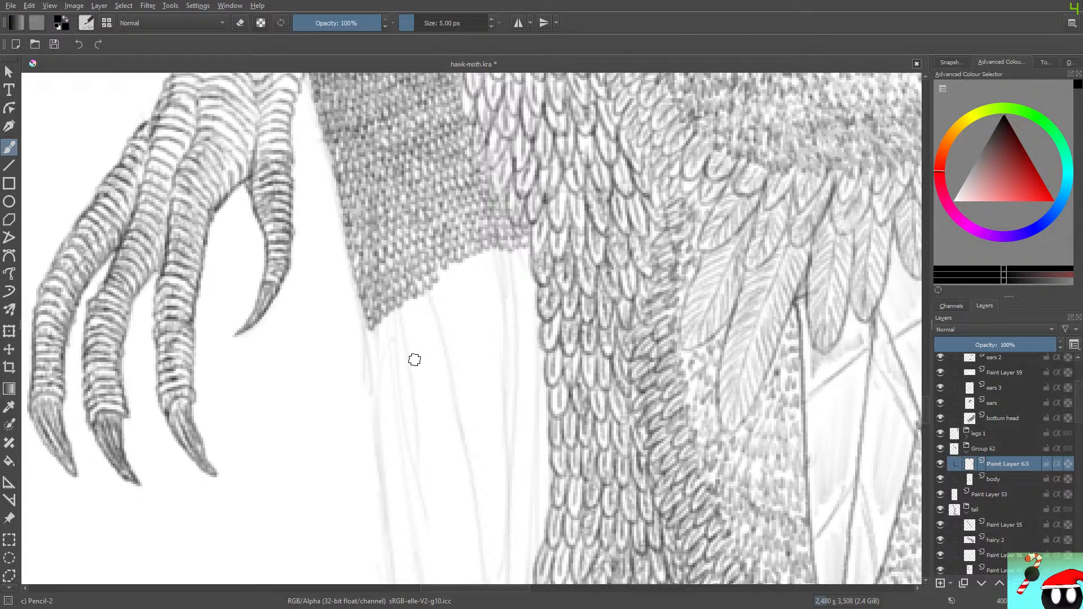
{"action": "mouse_move", "coordinate": [439, 275]}
{"action": "left_mouse_down"}
{"action": "mouse_move", "coordinate": [477, 246]}
{"action": "mouse_move", "coordinate": [514, 231]}
{"action": "mouse_move", "coordinate": [494, 272]}
{"action": "mouse_move", "coordinate": [437, 281]}
{"action": "mouse_move", "coordinate": [442, 263]}
{"action": "mouse_move", "coordinate": [462, 263]}
{"action": "mouse_move", "coordinate": [483, 245]}
{"action": "mouse_move", "coordinate": [511, 260]}
{"action": "mouse_move", "coordinate": [522, 249]}
{"action": "mouse_move", "coordinate": [525, 261]}
{"action": "mouse_move", "coordinate": [523, 240]}
{"action": "mouse_move", "coordinate": [492, 248]}
{"action": "left_mouse_up"}
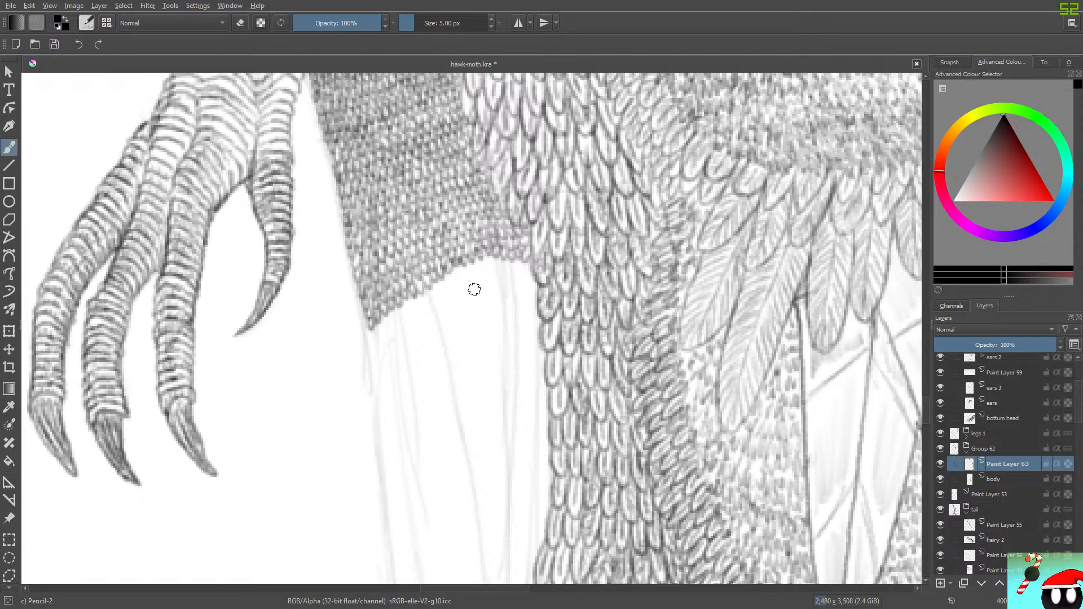
Step: Add three more small-scale rows under the last ones, running from the sketched outline to the large scales
{"action": "mouse_move", "coordinate": [374, 329]}
{"action": "left_mouse_down"}
{"action": "mouse_move", "coordinate": [430, 296]}
{"action": "mouse_move", "coordinate": [437, 272]}
{"action": "mouse_move", "coordinate": [446, 286]}
{"action": "mouse_move", "coordinate": [443, 241]}
{"action": "mouse_move", "coordinate": [446, 275]}
{"action": "mouse_move", "coordinate": [457, 262]}
{"action": "mouse_move", "coordinate": [474, 272]}
{"action": "mouse_move", "coordinate": [484, 251]}
{"action": "mouse_move", "coordinate": [491, 264]}
{"action": "mouse_move", "coordinate": [507, 254]}
{"action": "mouse_move", "coordinate": [533, 266]}
{"action": "left_mouse_up"}
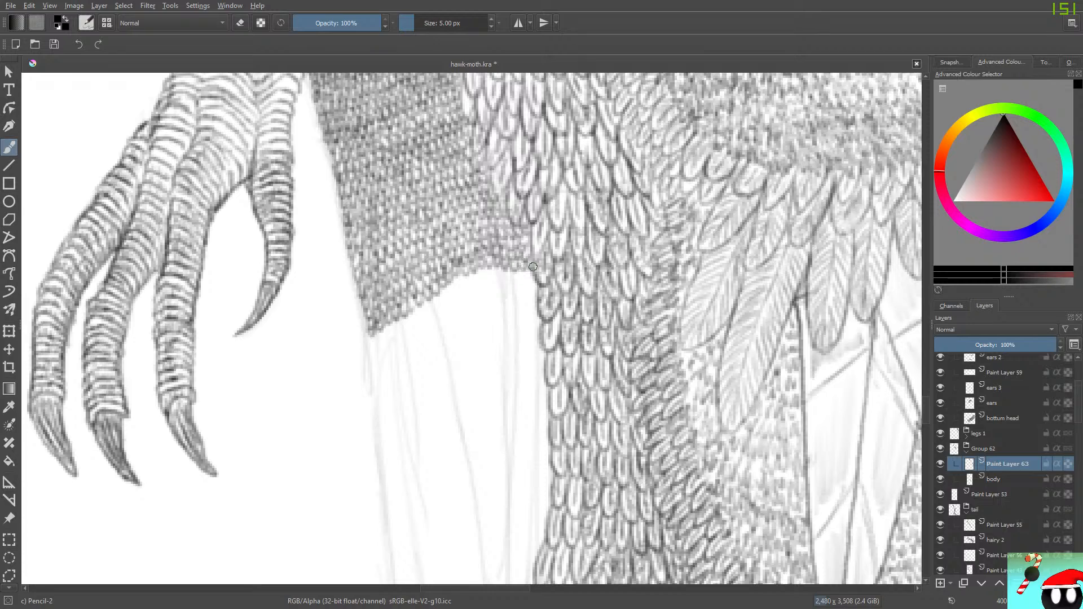
{"action": "mouse_move", "coordinate": [372, 343]}
{"action": "left_mouse_down"}
{"action": "mouse_move", "coordinate": [441, 294]}
{"action": "mouse_move", "coordinate": [436, 234]}
{"action": "mouse_move", "coordinate": [446, 287]}
{"action": "mouse_move", "coordinate": [479, 275]}
{"action": "mouse_move", "coordinate": [494, 247]}
{"action": "mouse_move", "coordinate": [497, 273]}
{"action": "mouse_move", "coordinate": [508, 280]}
{"action": "mouse_move", "coordinate": [531, 275]}
{"action": "left_mouse_up"}
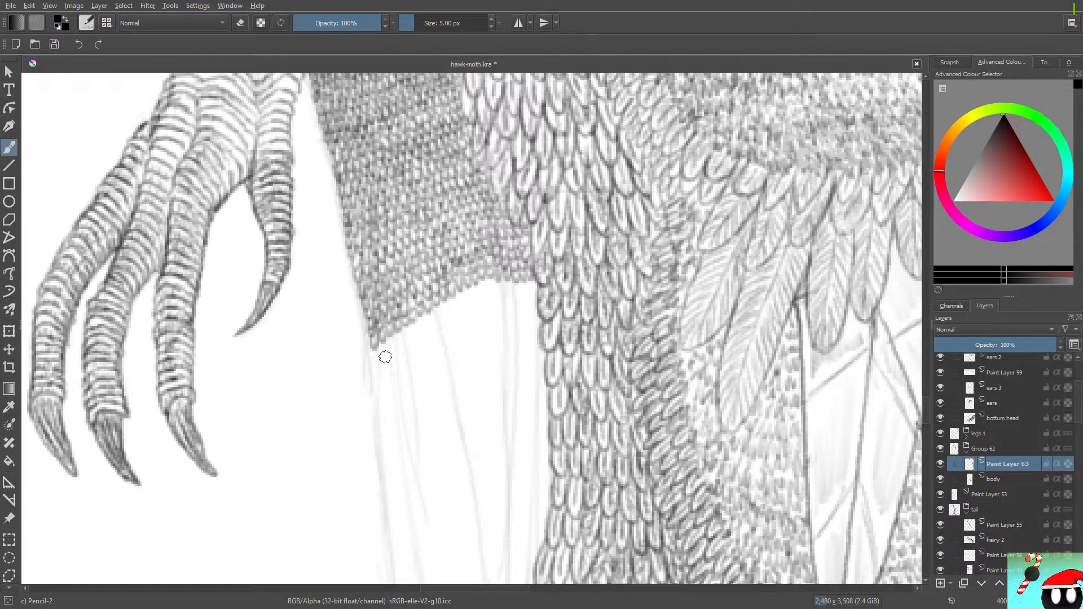
{"action": "mouse_move", "coordinate": [375, 349]}
{"action": "left_mouse_down"}
{"action": "mouse_move", "coordinate": [418, 316]}
{"action": "mouse_move", "coordinate": [423, 327]}
{"action": "mouse_move", "coordinate": [431, 306]}
{"action": "mouse_move", "coordinate": [438, 315]}
{"action": "mouse_move", "coordinate": [442, 298]}
{"action": "mouse_move", "coordinate": [457, 305]}
{"action": "mouse_move", "coordinate": [453, 279]}
{"action": "mouse_move", "coordinate": [472, 279]}
{"action": "mouse_move", "coordinate": [460, 295]}
{"action": "mouse_move", "coordinate": [483, 276]}
{"action": "mouse_move", "coordinate": [488, 292]}
{"action": "mouse_move", "coordinate": [492, 278]}
{"action": "mouse_move", "coordinate": [524, 291]}
{"action": "mouse_move", "coordinate": [534, 278]}
{"action": "mouse_move", "coordinate": [519, 273]}
{"action": "mouse_move", "coordinate": [485, 298]}
{"action": "left_mouse_up"}
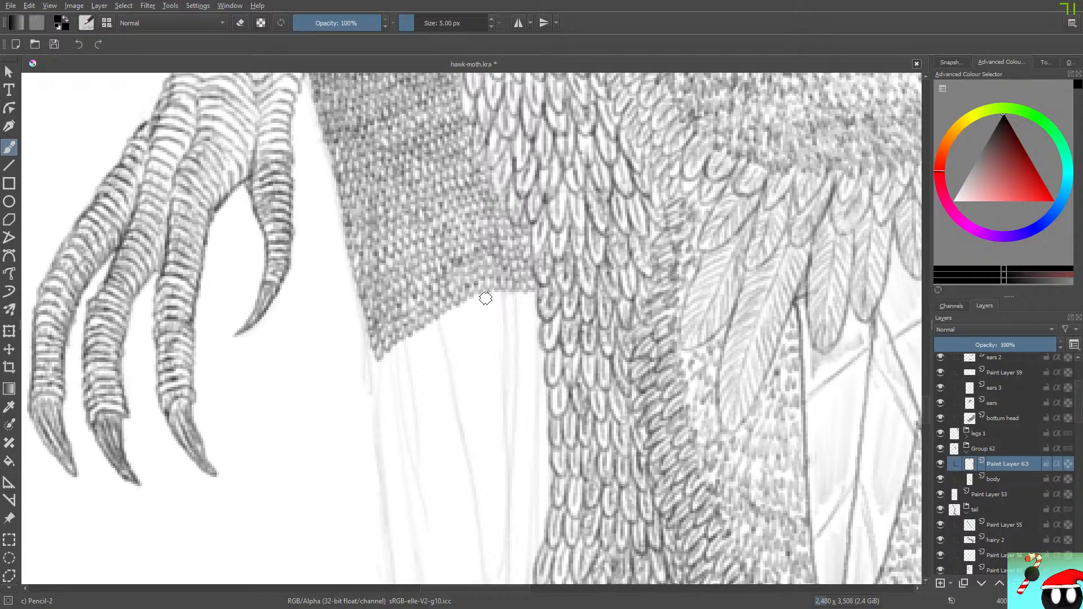
Step: Add two small-scale rows further down the belly, finishing the second with short separate scales next to the large-scaled strip
{"action": "mouse_move", "coordinate": [926, 410]}
{"action": "left_mouse_down"}
{"action": "mouse_move", "coordinate": [926, 492]}
{"action": "mouse_move", "coordinate": [926, 420]}
{"action": "left_mouse_up"}
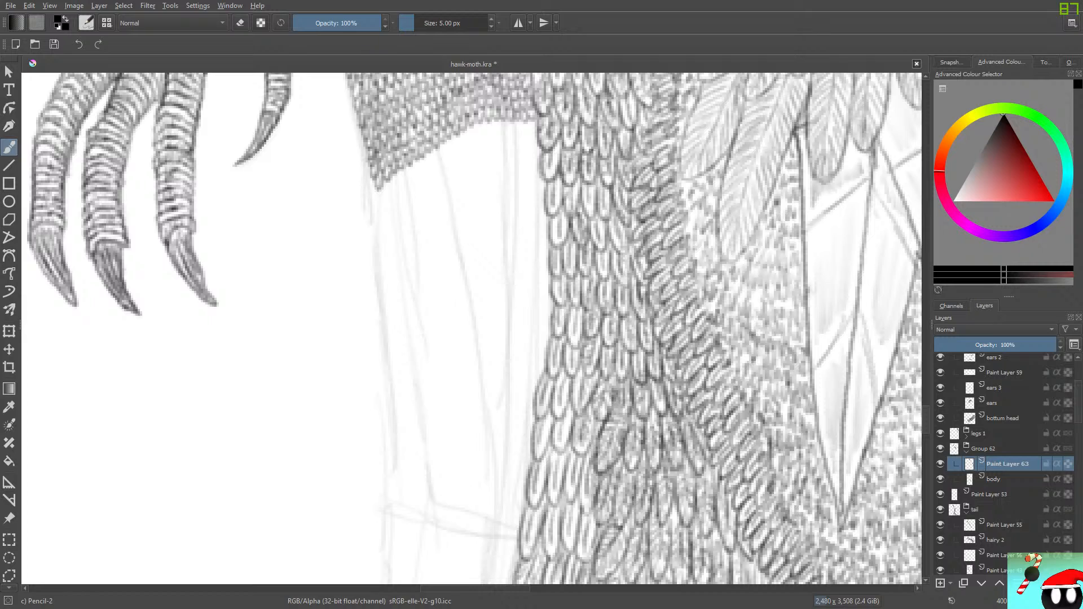
{"action": "mouse_move", "coordinate": [379, 180]}
{"action": "left_mouse_down"}
{"action": "mouse_move", "coordinate": [411, 176]}
{"action": "mouse_move", "coordinate": [418, 156]}
{"action": "mouse_move", "coordinate": [432, 140]}
{"action": "left_mouse_up"}
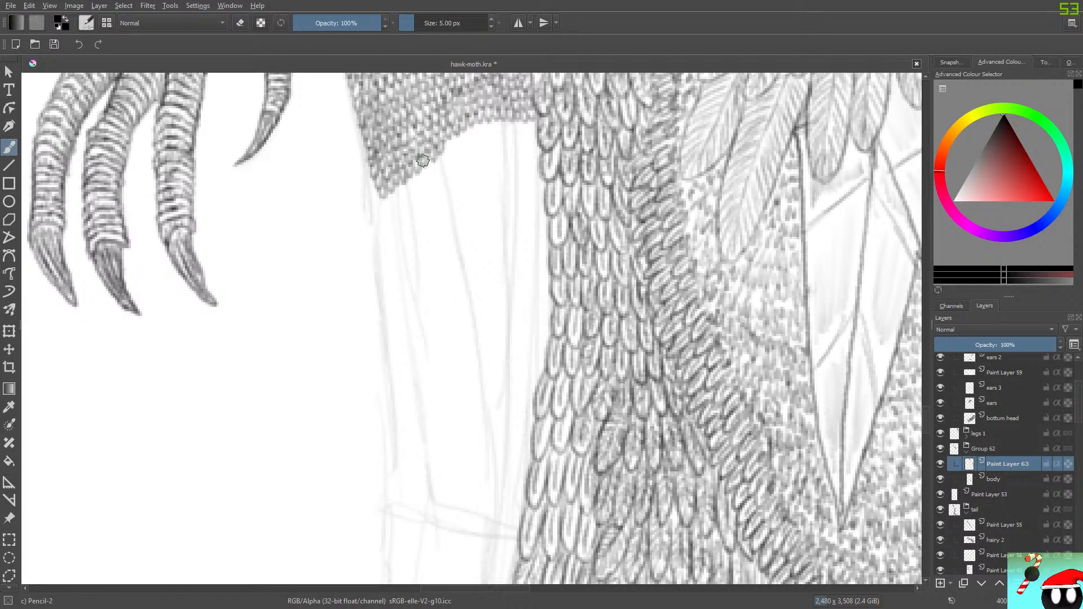
{"action": "mouse_move", "coordinate": [446, 142]}
{"action": "left_mouse_down"}
{"action": "mouse_move", "coordinate": [488, 118]}
{"action": "mouse_move", "coordinate": [495, 131]}
{"action": "mouse_move", "coordinate": [502, 118]}
{"action": "mouse_move", "coordinate": [509, 129]}
{"action": "mouse_move", "coordinate": [531, 117]}
{"action": "mouse_move", "coordinate": [536, 129]}
{"action": "mouse_move", "coordinate": [533, 106]}
{"action": "left_mouse_up"}
{"action": "mouse_move", "coordinate": [384, 206]}
{"action": "left_mouse_down"}
{"action": "mouse_move", "coordinate": [431, 174]}
{"action": "mouse_move", "coordinate": [435, 155]}
{"action": "mouse_move", "coordinate": [457, 152]}
{"action": "left_mouse_up"}
{"action": "left_click_drag", "start_coordinate": [478, 137], "coordinate": [488, 144]}
{"action": "left_click_drag", "start_coordinate": [489, 136], "coordinate": [499, 141]}
{"action": "mouse_move", "coordinate": [500, 134]}
{"action": "left_mouse_down"}
{"action": "mouse_move", "coordinate": [506, 110]}
{"action": "mouse_move", "coordinate": [513, 140]}
{"action": "left_mouse_up"}
{"action": "left_click_drag", "start_coordinate": [516, 133], "coordinate": [522, 140]}
{"action": "left_click_drag", "start_coordinate": [525, 132], "coordinate": [532, 139]}
{"action": "left_click_drag", "start_coordinate": [534, 131], "coordinate": [535, 139]}
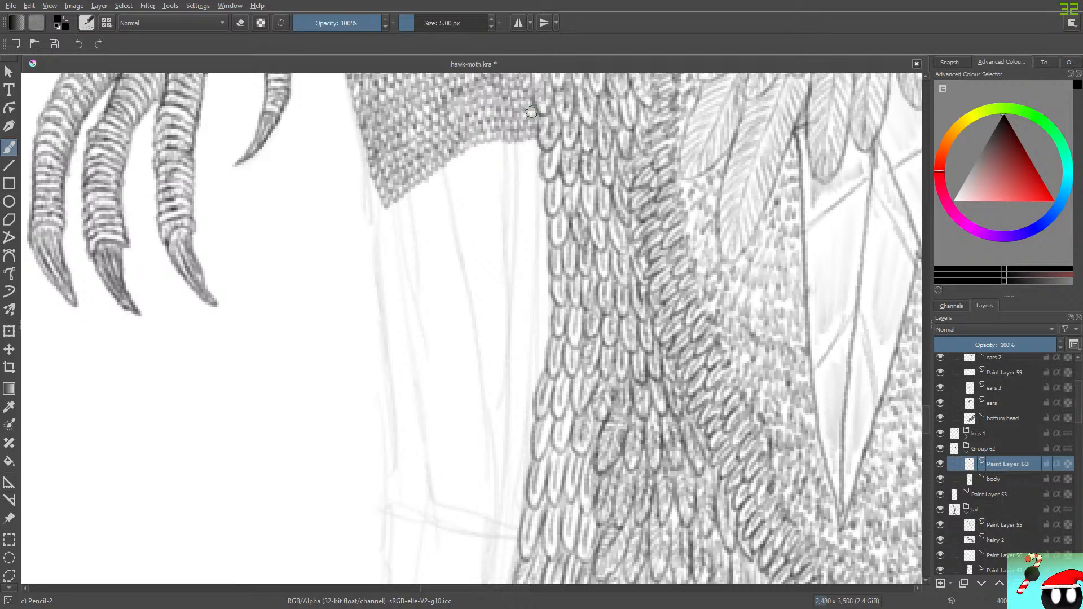
Step: Continue the small-scale rows down the belly, starting each slightly further in from the claw-side outline
{"action": "mouse_move", "coordinate": [388, 207]}
{"action": "left_mouse_down"}
{"action": "mouse_move", "coordinate": [447, 173]}
{"action": "mouse_move", "coordinate": [453, 156]}
{"action": "mouse_move", "coordinate": [466, 160]}
{"action": "mouse_move", "coordinate": [476, 130]}
{"action": "mouse_move", "coordinate": [504, 149]}
{"action": "mouse_move", "coordinate": [532, 137]}
{"action": "left_mouse_up"}
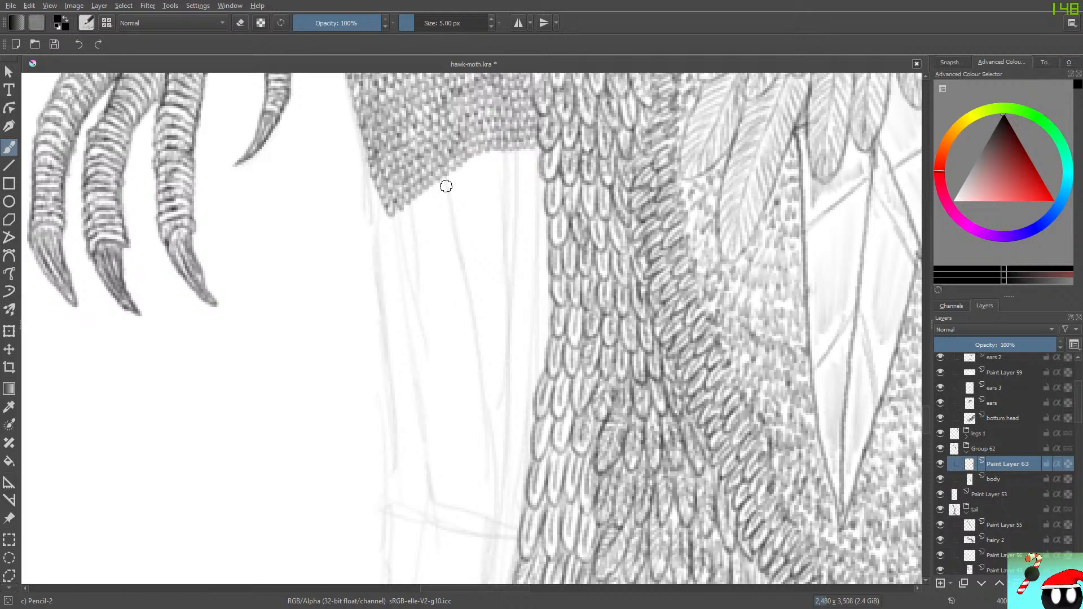
{"action": "mouse_move", "coordinate": [391, 218]}
{"action": "left_mouse_down"}
{"action": "mouse_move", "coordinate": [430, 186]}
{"action": "mouse_move", "coordinate": [436, 192]}
{"action": "mouse_move", "coordinate": [443, 174]}
{"action": "mouse_move", "coordinate": [455, 181]}
{"action": "mouse_move", "coordinate": [458, 165]}
{"action": "mouse_move", "coordinate": [474, 168]}
{"action": "mouse_move", "coordinate": [481, 134]}
{"action": "mouse_move", "coordinate": [504, 134]}
{"action": "mouse_move", "coordinate": [492, 163]}
{"action": "mouse_move", "coordinate": [495, 150]}
{"action": "mouse_move", "coordinate": [510, 159]}
{"action": "mouse_move", "coordinate": [540, 135]}
{"action": "left_mouse_up"}
{"action": "mouse_move", "coordinate": [390, 219]}
{"action": "left_mouse_down"}
{"action": "mouse_move", "coordinate": [421, 219]}
{"action": "mouse_move", "coordinate": [448, 181]}
{"action": "mouse_move", "coordinate": [463, 185]}
{"action": "mouse_move", "coordinate": [462, 165]}
{"action": "mouse_move", "coordinate": [459, 179]}
{"action": "mouse_move", "coordinate": [536, 169]}
{"action": "left_mouse_up"}
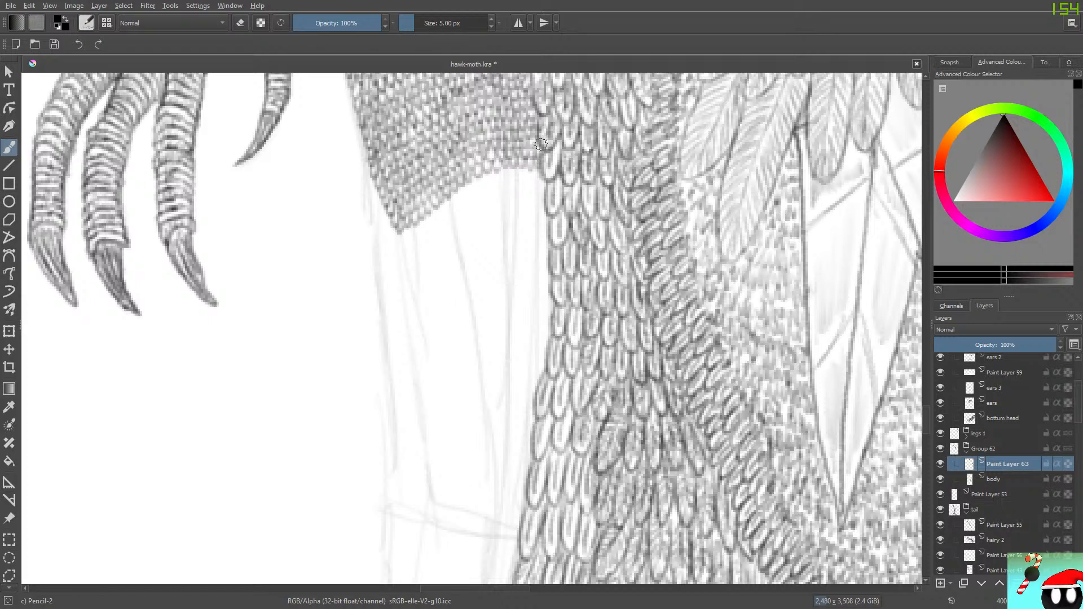
{"action": "mouse_move", "coordinate": [404, 235]}
{"action": "left_mouse_down"}
{"action": "mouse_move", "coordinate": [428, 224]}
{"action": "mouse_move", "coordinate": [443, 199]}
{"action": "mouse_move", "coordinate": [478, 184]}
{"action": "mouse_move", "coordinate": [484, 163]}
{"action": "mouse_move", "coordinate": [491, 179]}
{"action": "mouse_move", "coordinate": [541, 178]}
{"action": "left_mouse_up"}
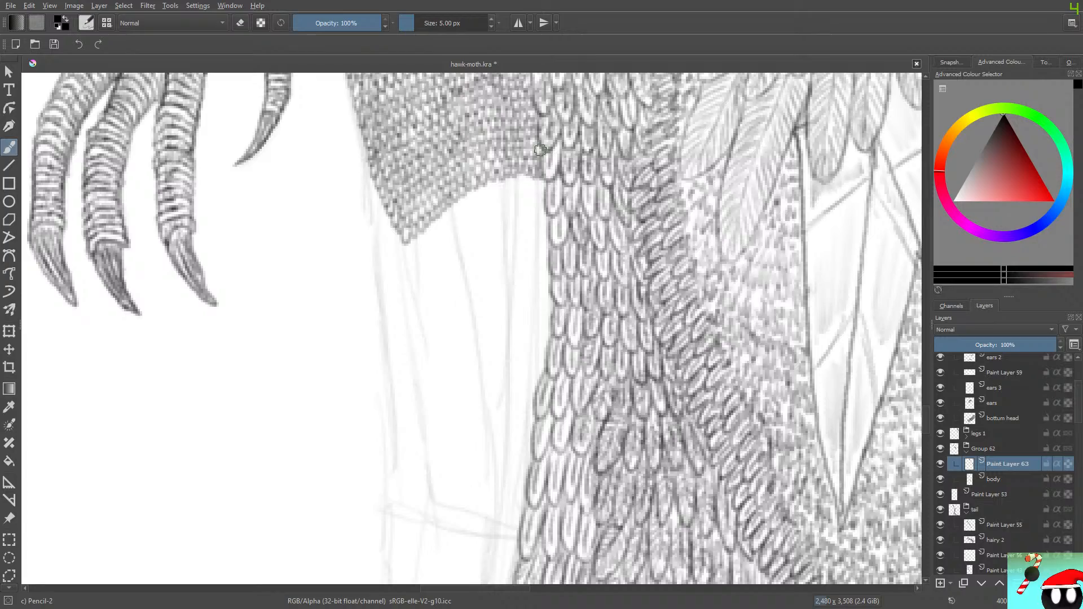
Step: Draw further curved rows of small scales towards the tail, narrowing the textured area and meeting the large scales
{"action": "mouse_move", "coordinate": [926, 423]}
{"action": "left_mouse_down"}
{"action": "mouse_move", "coordinate": [926, 379]}
{"action": "mouse_move", "coordinate": [926, 461]}
{"action": "mouse_move", "coordinate": [926, 429]}
{"action": "left_mouse_up"}
{"action": "mouse_move", "coordinate": [404, 241]}
{"action": "left_mouse_down"}
{"action": "mouse_move", "coordinate": [443, 229]}
{"action": "mouse_move", "coordinate": [479, 181]}
{"action": "mouse_move", "coordinate": [471, 205]}
{"action": "mouse_move", "coordinate": [482, 179]}
{"action": "mouse_move", "coordinate": [491, 195]}
{"action": "mouse_move", "coordinate": [500, 177]}
{"action": "mouse_move", "coordinate": [537, 180]}
{"action": "mouse_move", "coordinate": [509, 179]}
{"action": "left_mouse_up"}
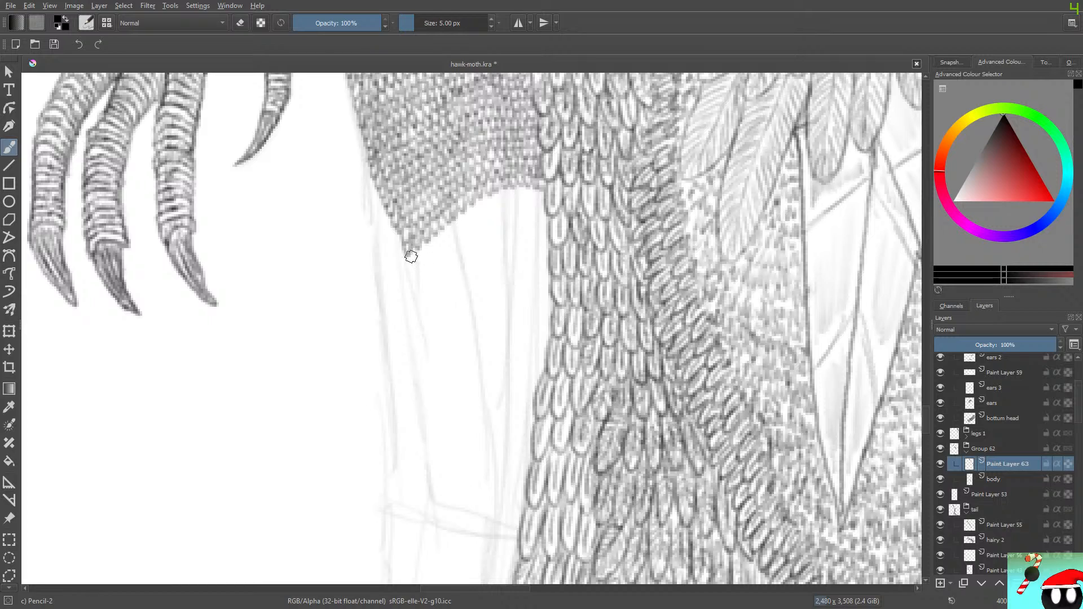
{"action": "mouse_move", "coordinate": [411, 257]}
{"action": "left_mouse_down"}
{"action": "mouse_move", "coordinate": [449, 237]}
{"action": "mouse_move", "coordinate": [472, 197]}
{"action": "mouse_move", "coordinate": [490, 193]}
{"action": "mouse_move", "coordinate": [473, 213]}
{"action": "mouse_move", "coordinate": [485, 198]}
{"action": "mouse_move", "coordinate": [492, 210]}
{"action": "mouse_move", "coordinate": [528, 194]}
{"action": "left_mouse_up"}
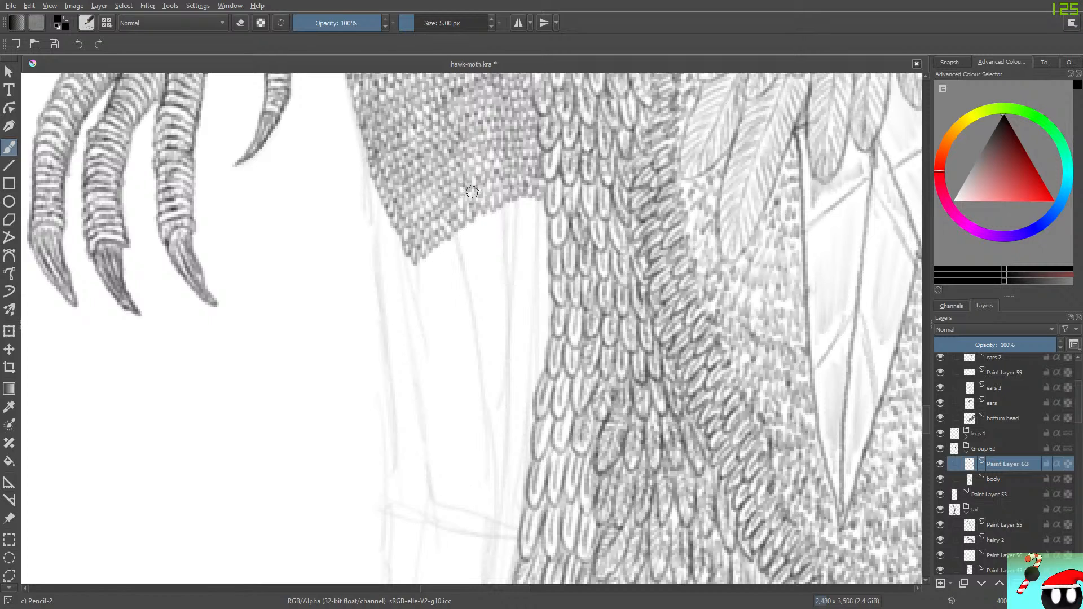
{"action": "mouse_move", "coordinate": [414, 268]}
{"action": "left_mouse_down"}
{"action": "mouse_move", "coordinate": [458, 226]}
{"action": "mouse_move", "coordinate": [472, 228]}
{"action": "mouse_move", "coordinate": [476, 193]}
{"action": "mouse_move", "coordinate": [483, 216]}
{"action": "mouse_move", "coordinate": [516, 194]}
{"action": "mouse_move", "coordinate": [527, 203]}
{"action": "mouse_move", "coordinate": [536, 189]}
{"action": "mouse_move", "coordinate": [495, 213]}
{"action": "left_mouse_up"}
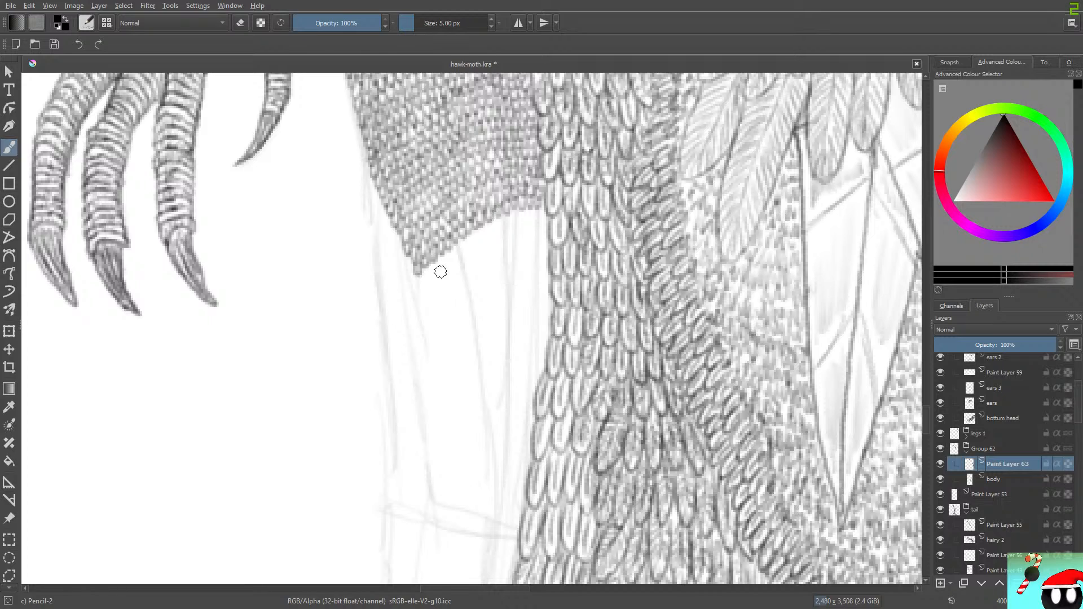
{"action": "mouse_move", "coordinate": [424, 271]}
{"action": "left_mouse_down"}
{"action": "mouse_move", "coordinate": [443, 263]}
{"action": "mouse_move", "coordinate": [450, 242]}
{"action": "mouse_move", "coordinate": [457, 253]}
{"action": "mouse_move", "coordinate": [457, 239]}
{"action": "mouse_move", "coordinate": [477, 237]}
{"action": "mouse_move", "coordinate": [490, 174]}
{"action": "mouse_move", "coordinate": [488, 220]}
{"action": "mouse_move", "coordinate": [510, 218]}
{"action": "mouse_move", "coordinate": [539, 197]}
{"action": "left_mouse_up"}
{"action": "mouse_move", "coordinate": [424, 286]}
{"action": "left_mouse_down"}
{"action": "mouse_move", "coordinate": [450, 276]}
{"action": "mouse_move", "coordinate": [457, 249]}
{"action": "mouse_move", "coordinate": [475, 253]}
{"action": "mouse_move", "coordinate": [483, 229]}
{"action": "mouse_move", "coordinate": [495, 239]}
{"action": "mouse_move", "coordinate": [507, 220]}
{"action": "mouse_move", "coordinate": [539, 222]}
{"action": "mouse_move", "coordinate": [545, 197]}
{"action": "mouse_move", "coordinate": [511, 209]}
{"action": "mouse_move", "coordinate": [542, 216]}
{"action": "mouse_move", "coordinate": [518, 204]}
{"action": "left_mouse_up"}
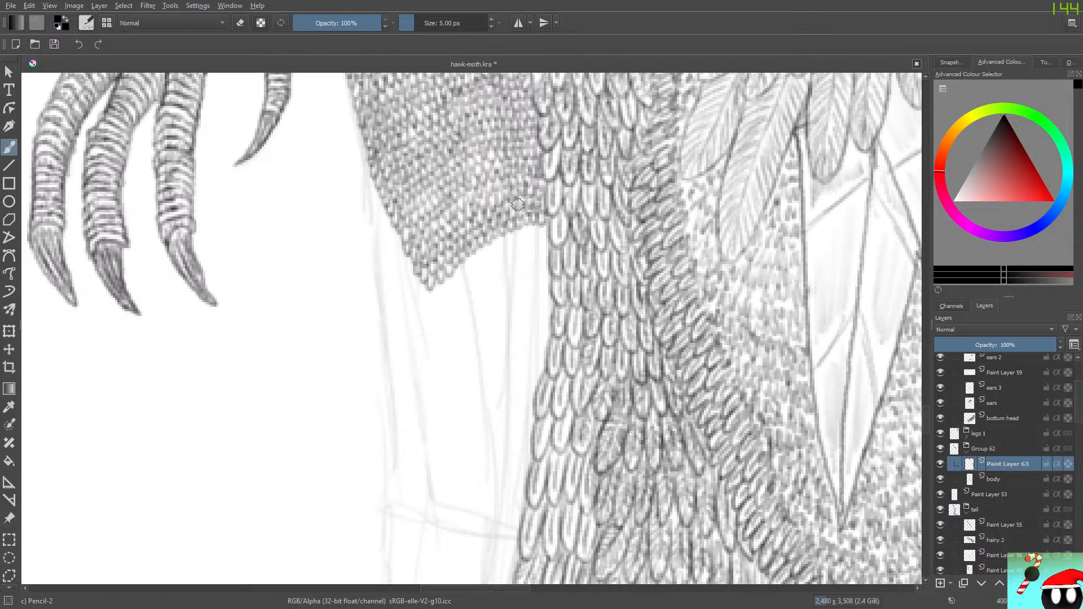
{"action": "mouse_move", "coordinate": [450, 305]}
{"action": "left_mouse_down"}
{"action": "mouse_move", "coordinate": [430, 289]}
{"action": "mouse_move", "coordinate": [446, 273]}
{"action": "mouse_move", "coordinate": [461, 278]}
{"action": "mouse_move", "coordinate": [470, 255]}
{"action": "mouse_move", "coordinate": [478, 261]}
{"action": "mouse_move", "coordinate": [486, 226]}
{"action": "mouse_move", "coordinate": [505, 228]}
{"action": "mouse_move", "coordinate": [490, 256]}
{"action": "mouse_move", "coordinate": [486, 246]}
{"action": "mouse_move", "coordinate": [521, 221]}
{"action": "left_mouse_up"}
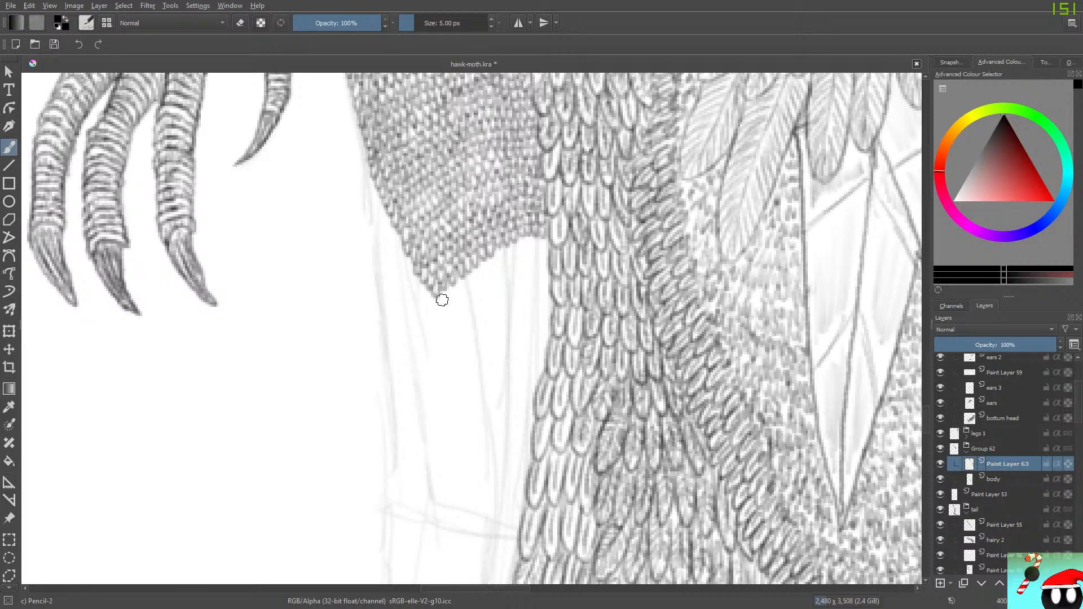
Step: Extend the texture's claw-side edge down along the inner sketch line and fill across to the large scales with small-scale rows
{"action": "left_click_drag", "start_coordinate": [442, 300], "coordinate": [448, 285]}
{"action": "mouse_move", "coordinate": [402, 254]}
{"action": "left_mouse_down"}
{"action": "mouse_move", "coordinate": [421, 275]}
{"action": "mouse_move", "coordinate": [408, 296]}
{"action": "mouse_move", "coordinate": [422, 277]}
{"action": "mouse_move", "coordinate": [412, 304]}
{"action": "mouse_move", "coordinate": [433, 297]}
{"action": "mouse_move", "coordinate": [413, 310]}
{"action": "mouse_move", "coordinate": [429, 299]}
{"action": "mouse_move", "coordinate": [439, 308]}
{"action": "mouse_move", "coordinate": [416, 284]}
{"action": "mouse_move", "coordinate": [497, 256]}
{"action": "mouse_move", "coordinate": [466, 269]}
{"action": "mouse_move", "coordinate": [452, 291]}
{"action": "mouse_move", "coordinate": [548, 236]}
{"action": "left_mouse_up"}
{"action": "mouse_move", "coordinate": [433, 321]}
{"action": "left_mouse_down"}
{"action": "mouse_move", "coordinate": [454, 293]}
{"action": "mouse_move", "coordinate": [470, 299]}
{"action": "mouse_move", "coordinate": [467, 271]}
{"action": "mouse_move", "coordinate": [466, 293]}
{"action": "mouse_move", "coordinate": [510, 252]}
{"action": "mouse_move", "coordinate": [518, 263]}
{"action": "mouse_move", "coordinate": [526, 245]}
{"action": "mouse_move", "coordinate": [529, 259]}
{"action": "mouse_move", "coordinate": [541, 246]}
{"action": "mouse_move", "coordinate": [527, 229]}
{"action": "left_mouse_up"}
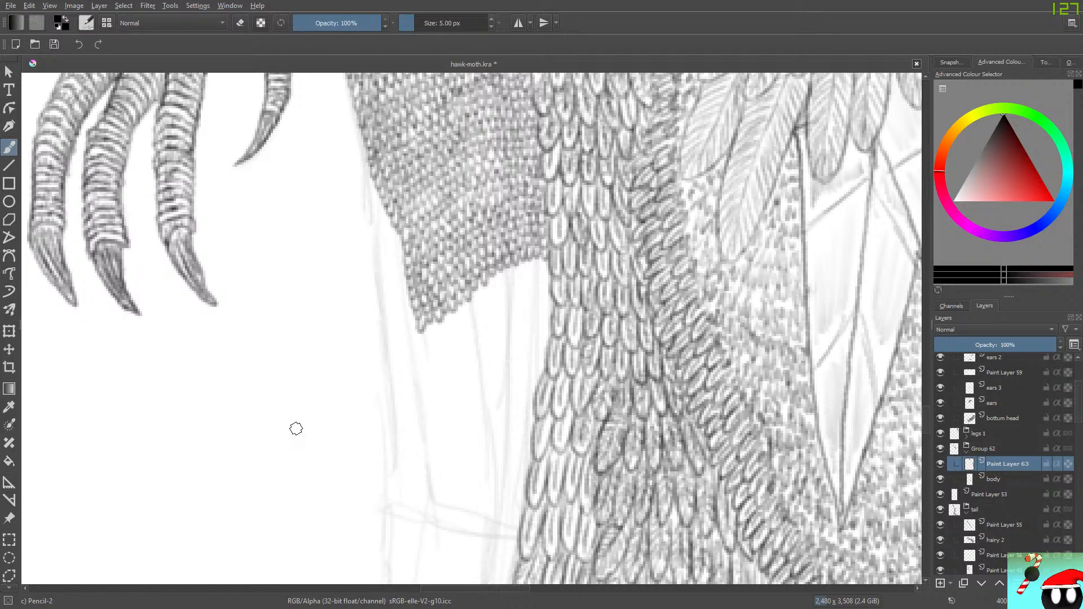
{"action": "left_click_drag", "start_coordinate": [424, 335], "coordinate": [453, 322]}
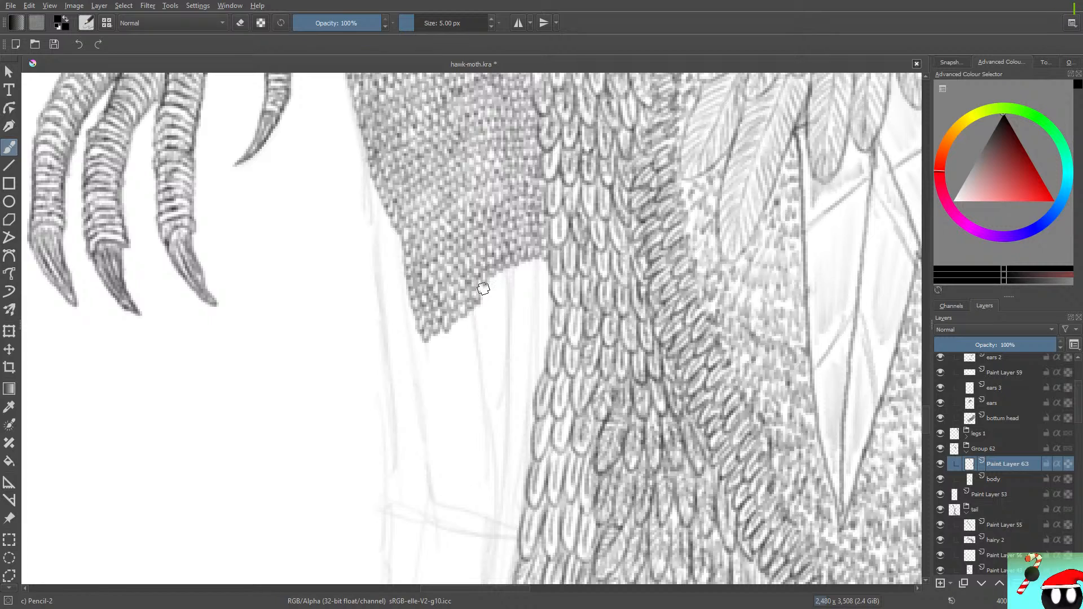
{"action": "mouse_move", "coordinate": [492, 285]}
{"action": "left_mouse_down"}
{"action": "mouse_move", "coordinate": [525, 255]}
{"action": "mouse_move", "coordinate": [530, 268]}
{"action": "mouse_move", "coordinate": [542, 261]}
{"action": "mouse_move", "coordinate": [555, 237]}
{"action": "left_mouse_up"}
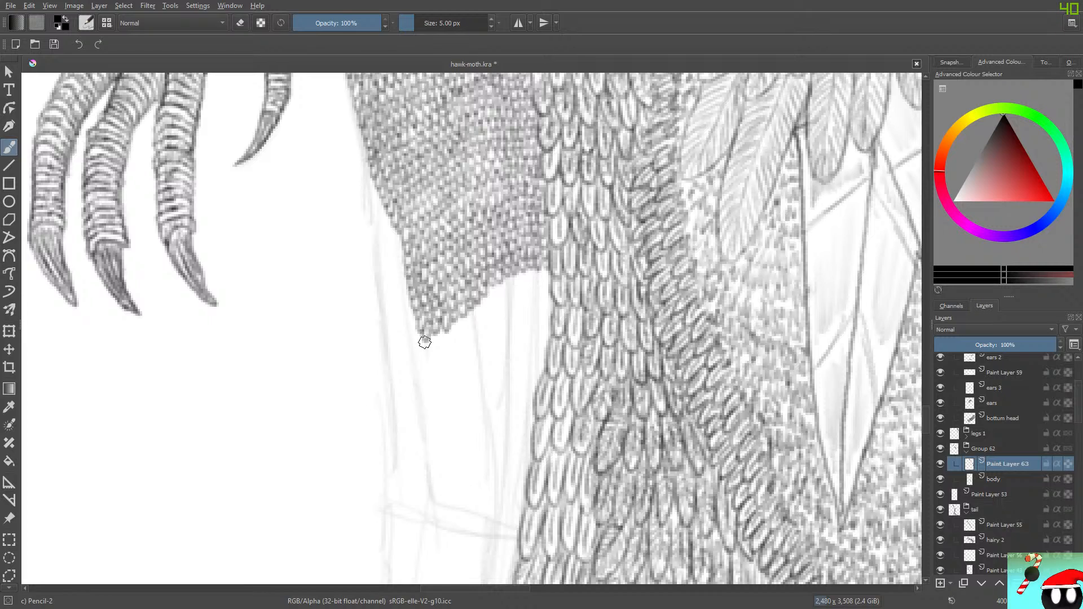
{"action": "left_click_drag", "start_coordinate": [424, 342], "coordinate": [547, 264]}
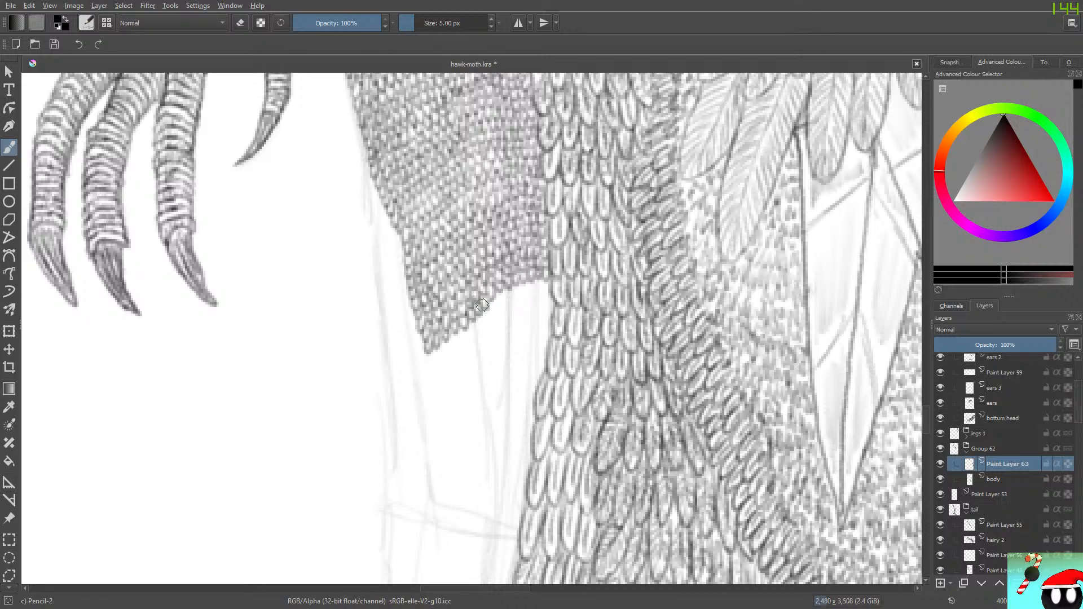
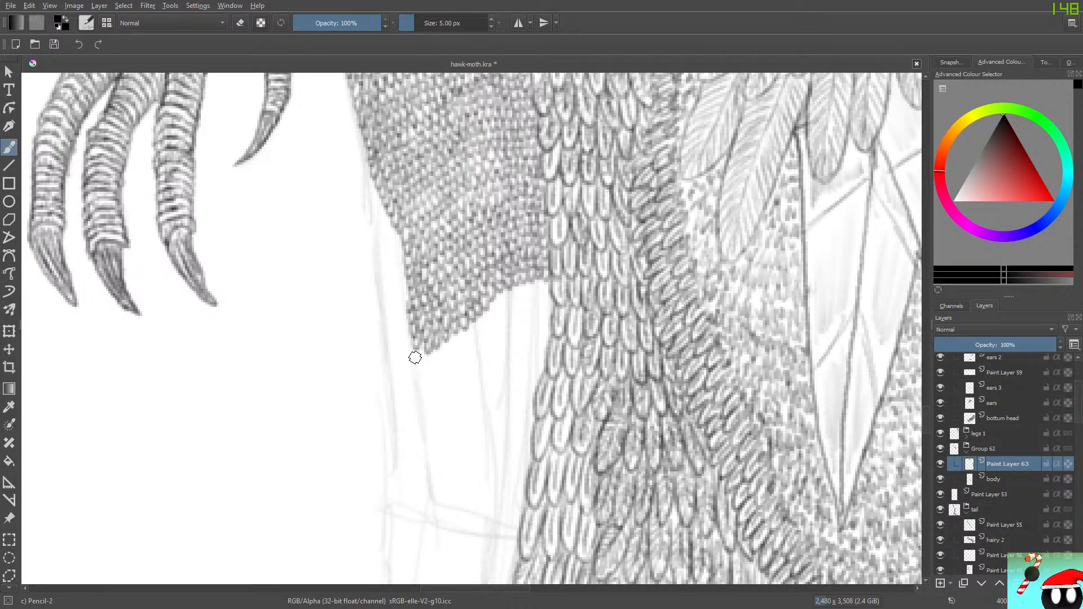
Step: Continue the slanted small-scale rows down the lower belly, from the inner sketch line up to the large scales, stopping above the cross sketch line
{"action": "left_click_drag", "start_coordinate": [414, 358], "coordinate": [420, 340]}
{"action": "mouse_move", "coordinate": [416, 364]}
{"action": "left_mouse_down"}
{"action": "mouse_move", "coordinate": [451, 332]}
{"action": "mouse_move", "coordinate": [460, 342]}
{"action": "mouse_move", "coordinate": [468, 324]}
{"action": "mouse_move", "coordinate": [475, 333]}
{"action": "mouse_move", "coordinate": [496, 283]}
{"action": "mouse_move", "coordinate": [505, 304]}
{"action": "mouse_move", "coordinate": [508, 287]}
{"action": "mouse_move", "coordinate": [523, 293]}
{"action": "mouse_move", "coordinate": [541, 277]}
{"action": "mouse_move", "coordinate": [526, 300]}
{"action": "left_mouse_up"}
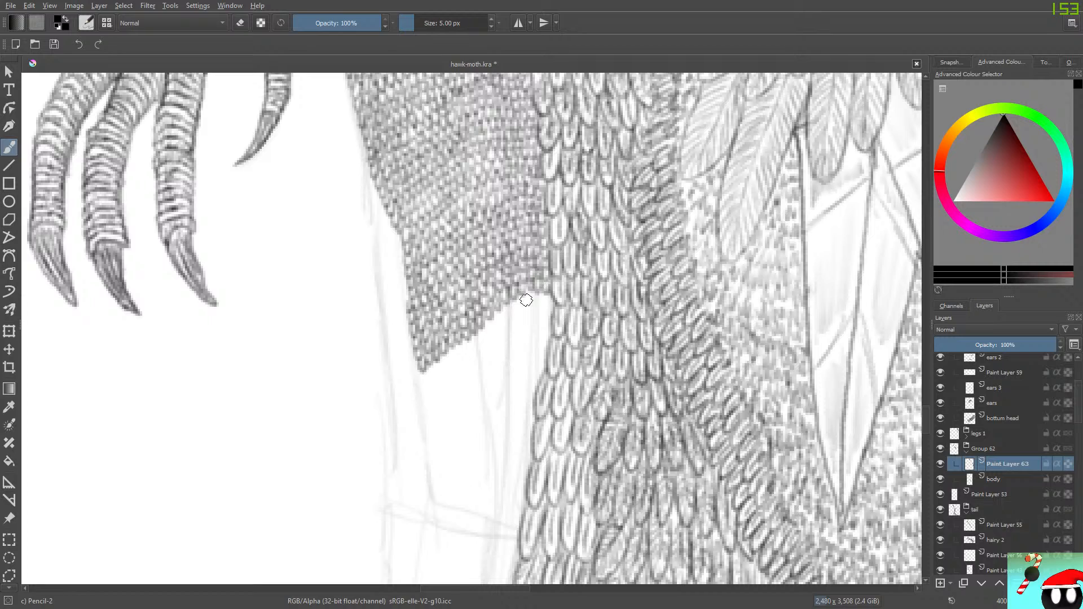
{"action": "mouse_move", "coordinate": [424, 370]}
{"action": "left_mouse_down"}
{"action": "mouse_move", "coordinate": [455, 361]}
{"action": "mouse_move", "coordinate": [466, 335]}
{"action": "mouse_move", "coordinate": [475, 348]}
{"action": "mouse_move", "coordinate": [495, 310]}
{"action": "mouse_move", "coordinate": [506, 316]}
{"action": "mouse_move", "coordinate": [504, 304]}
{"action": "mouse_move", "coordinate": [553, 294]}
{"action": "left_mouse_up"}
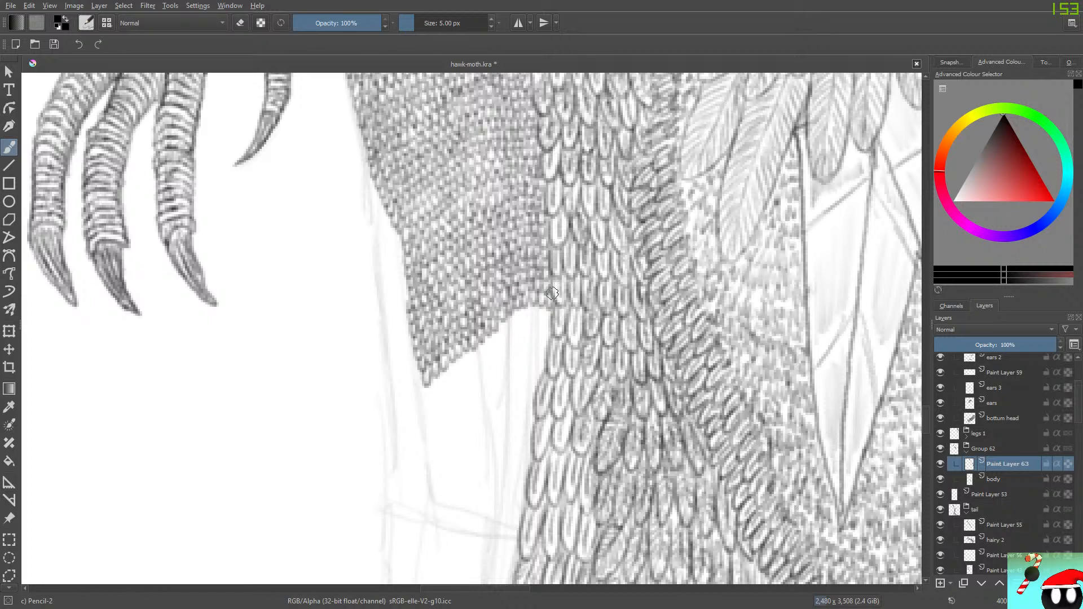
{"action": "mouse_move", "coordinate": [434, 378]}
{"action": "left_mouse_down"}
{"action": "mouse_move", "coordinate": [473, 343]}
{"action": "mouse_move", "coordinate": [481, 353]}
{"action": "mouse_move", "coordinate": [496, 339]}
{"action": "mouse_move", "coordinate": [494, 313]}
{"action": "mouse_move", "coordinate": [496, 336]}
{"action": "mouse_move", "coordinate": [506, 315]}
{"action": "mouse_move", "coordinate": [515, 330]}
{"action": "mouse_move", "coordinate": [534, 310]}
{"action": "left_mouse_up"}
{"action": "mouse_move", "coordinate": [424, 405]}
{"action": "left_mouse_down"}
{"action": "mouse_move", "coordinate": [449, 375]}
{"action": "mouse_move", "coordinate": [458, 391]}
{"action": "mouse_move", "coordinate": [467, 352]}
{"action": "mouse_move", "coordinate": [470, 377]}
{"action": "mouse_move", "coordinate": [496, 343]}
{"action": "mouse_move", "coordinate": [503, 358]}
{"action": "mouse_move", "coordinate": [511, 326]}
{"action": "mouse_move", "coordinate": [517, 344]}
{"action": "mouse_move", "coordinate": [530, 320]}
{"action": "mouse_move", "coordinate": [534, 341]}
{"action": "mouse_move", "coordinate": [549, 320]}
{"action": "left_mouse_up"}
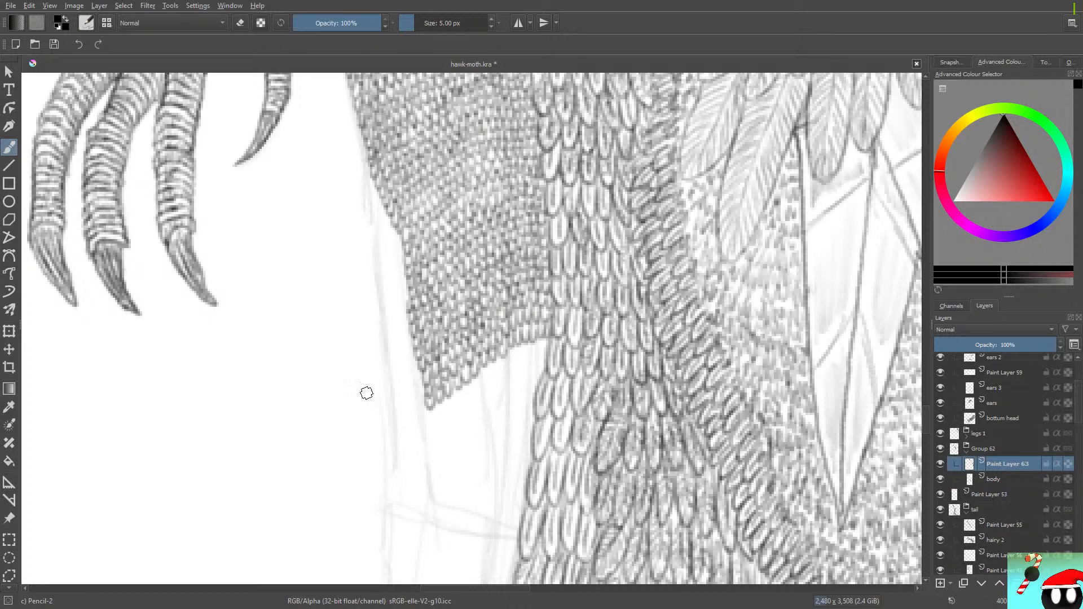
{"action": "mouse_move", "coordinate": [433, 413]}
{"action": "left_mouse_down"}
{"action": "mouse_move", "coordinate": [456, 389]}
{"action": "mouse_move", "coordinate": [466, 381]}
{"action": "mouse_move", "coordinate": [471, 394]}
{"action": "mouse_move", "coordinate": [474, 375]}
{"action": "mouse_move", "coordinate": [491, 375]}
{"action": "mouse_move", "coordinate": [498, 352]}
{"action": "mouse_move", "coordinate": [505, 362]}
{"action": "mouse_move", "coordinate": [507, 325]}
{"action": "mouse_move", "coordinate": [523, 336]}
{"action": "mouse_move", "coordinate": [513, 364]}
{"action": "mouse_move", "coordinate": [514, 343]}
{"action": "mouse_move", "coordinate": [524, 356]}
{"action": "mouse_move", "coordinate": [531, 338]}
{"action": "mouse_move", "coordinate": [538, 347]}
{"action": "mouse_move", "coordinate": [508, 371]}
{"action": "left_mouse_up"}
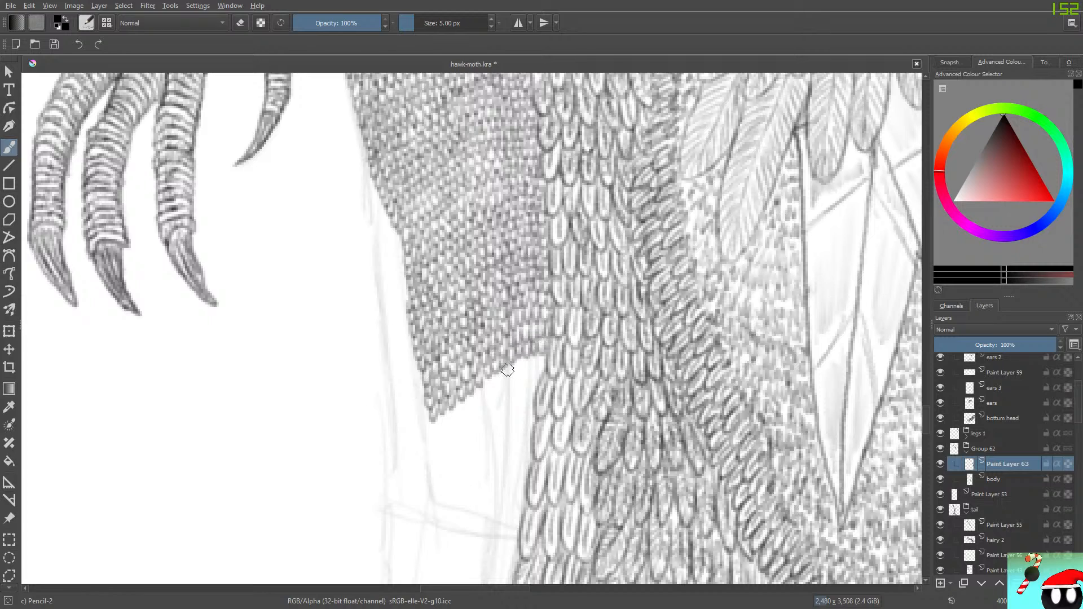
{"action": "mouse_move", "coordinate": [430, 435]}
{"action": "left_mouse_down"}
{"action": "mouse_move", "coordinate": [441, 412]}
{"action": "mouse_move", "coordinate": [456, 422]}
{"action": "mouse_move", "coordinate": [466, 394]}
{"action": "mouse_move", "coordinate": [495, 388]}
{"action": "mouse_move", "coordinate": [494, 360]}
{"action": "mouse_move", "coordinate": [514, 355]}
{"action": "mouse_move", "coordinate": [503, 383]}
{"action": "mouse_move", "coordinate": [511, 359]}
{"action": "mouse_move", "coordinate": [519, 374]}
{"action": "mouse_move", "coordinate": [548, 347]}
{"action": "left_mouse_up"}
{"action": "mouse_move", "coordinate": [429, 448]}
{"action": "left_mouse_down"}
{"action": "mouse_move", "coordinate": [452, 435]}
{"action": "mouse_move", "coordinate": [464, 409]}
{"action": "mouse_move", "coordinate": [478, 419]}
{"action": "mouse_move", "coordinate": [495, 388]}
{"action": "mouse_move", "coordinate": [501, 403]}
{"action": "mouse_move", "coordinate": [499, 381]}
{"action": "mouse_move", "coordinate": [514, 390]}
{"action": "mouse_move", "coordinate": [508, 350]}
{"action": "mouse_move", "coordinate": [517, 389]}
{"action": "mouse_move", "coordinate": [535, 353]}
{"action": "left_mouse_up"}
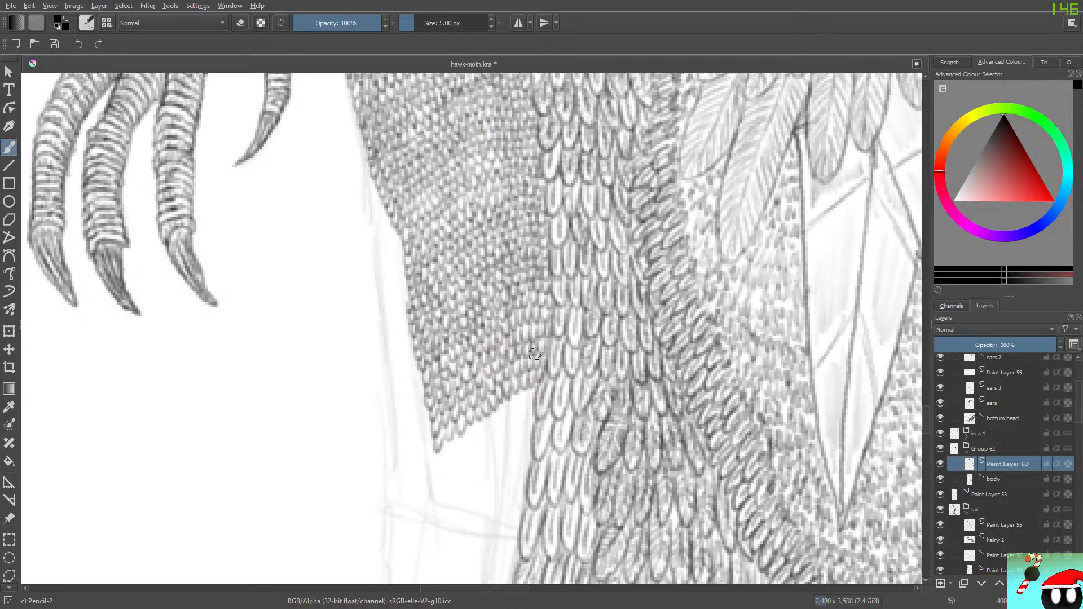
Step: Fill the narrowing belly with more slanted small-scale rows until they cover the faint cross sketch line beside the large scales
{"action": "scroll", "coordinate": [535, 353], "scroll_direction": "down", "scroll_amount": 5}
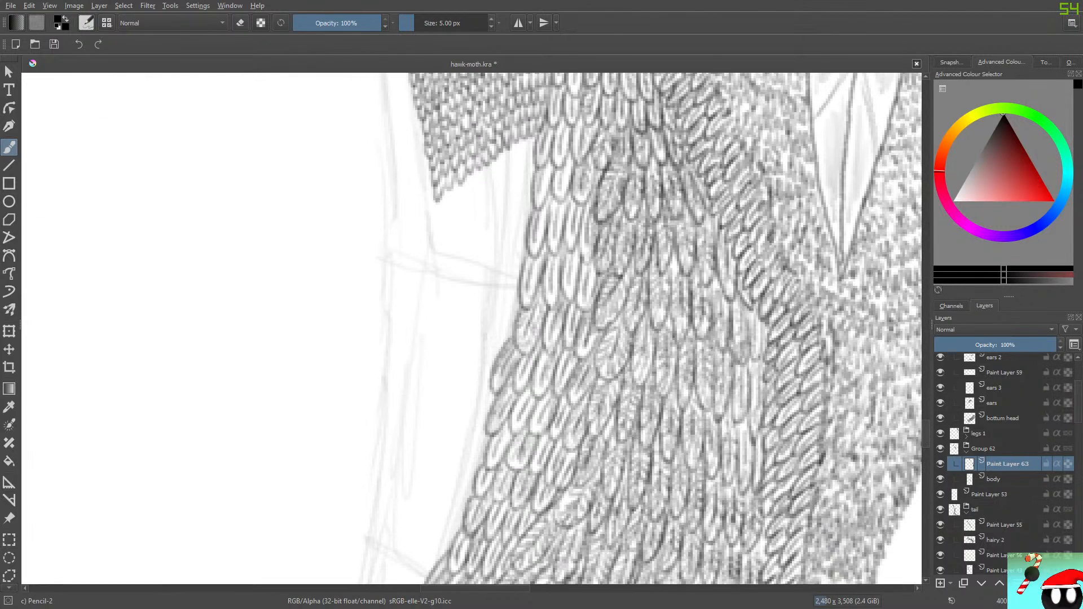
{"action": "scroll", "coordinate": [535, 354], "scroll_direction": "up", "scroll_amount": 1}
{"action": "mouse_move", "coordinate": [446, 237]}
{"action": "left_mouse_down"}
{"action": "mouse_move", "coordinate": [456, 214]}
{"action": "mouse_move", "coordinate": [466, 223]}
{"action": "mouse_move", "coordinate": [473, 200]}
{"action": "mouse_move", "coordinate": [479, 210]}
{"action": "mouse_move", "coordinate": [482, 194]}
{"action": "mouse_move", "coordinate": [492, 204]}
{"action": "mouse_move", "coordinate": [503, 165]}
{"action": "mouse_move", "coordinate": [526, 146]}
{"action": "mouse_move", "coordinate": [510, 177]}
{"action": "mouse_move", "coordinate": [519, 187]}
{"action": "mouse_move", "coordinate": [533, 164]}
{"action": "left_mouse_up"}
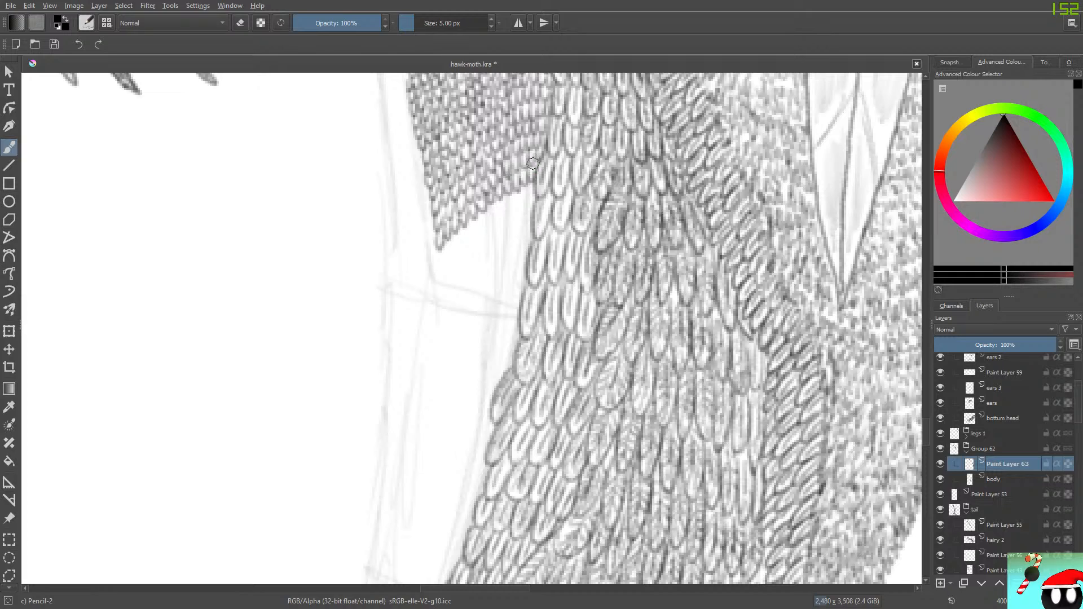
{"action": "mouse_move", "coordinate": [438, 251]}
{"action": "left_mouse_down"}
{"action": "mouse_move", "coordinate": [438, 262]}
{"action": "mouse_move", "coordinate": [461, 225]}
{"action": "mouse_move", "coordinate": [473, 228]}
{"action": "mouse_move", "coordinate": [485, 176]}
{"action": "mouse_move", "coordinate": [495, 210]}
{"action": "mouse_move", "coordinate": [518, 188]}
{"action": "mouse_move", "coordinate": [530, 198]}
{"action": "left_mouse_up"}
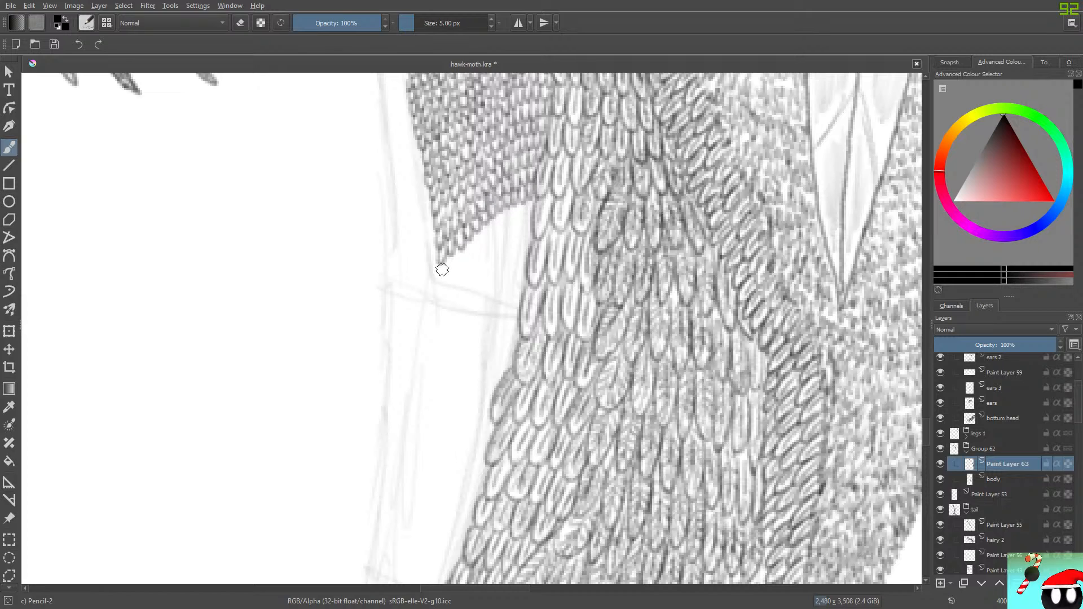
{"action": "mouse_move", "coordinate": [444, 276]}
{"action": "left_mouse_down"}
{"action": "mouse_move", "coordinate": [479, 232]}
{"action": "mouse_move", "coordinate": [480, 208]}
{"action": "mouse_move", "coordinate": [497, 218]}
{"action": "mouse_move", "coordinate": [525, 191]}
{"action": "left_mouse_up"}
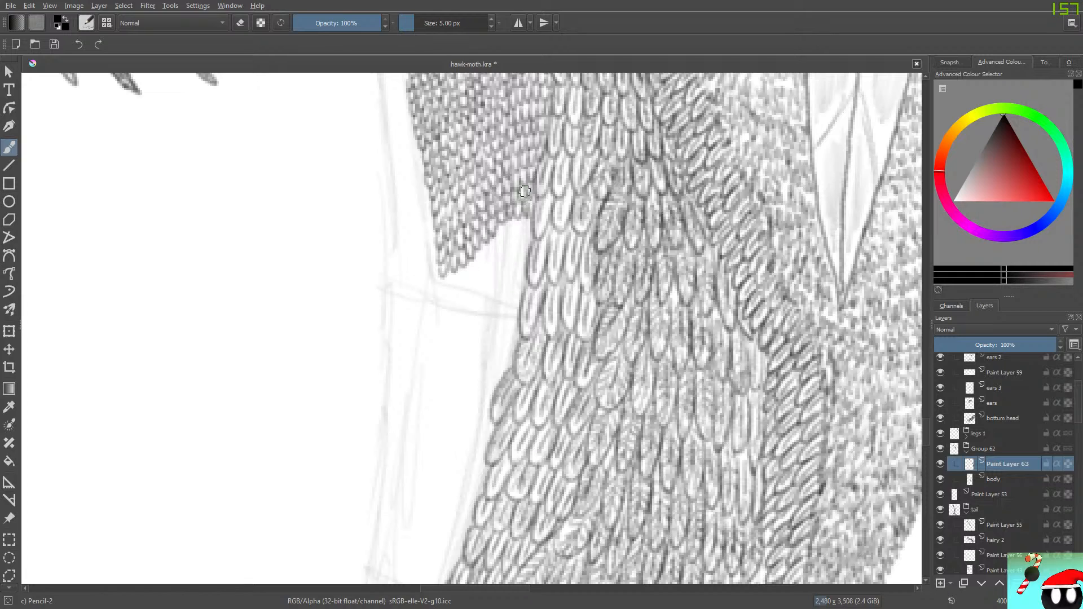
{"action": "mouse_move", "coordinate": [449, 272]}
{"action": "left_mouse_down"}
{"action": "mouse_move", "coordinate": [472, 249]}
{"action": "mouse_move", "coordinate": [477, 266]}
{"action": "mouse_move", "coordinate": [476, 246]}
{"action": "mouse_move", "coordinate": [490, 250]}
{"action": "mouse_move", "coordinate": [497, 233]}
{"action": "mouse_move", "coordinate": [505, 245]}
{"action": "mouse_move", "coordinate": [494, 215]}
{"action": "mouse_move", "coordinate": [501, 228]}
{"action": "mouse_move", "coordinate": [521, 214]}
{"action": "mouse_move", "coordinate": [525, 231]}
{"action": "mouse_move", "coordinate": [522, 204]}
{"action": "left_mouse_up"}
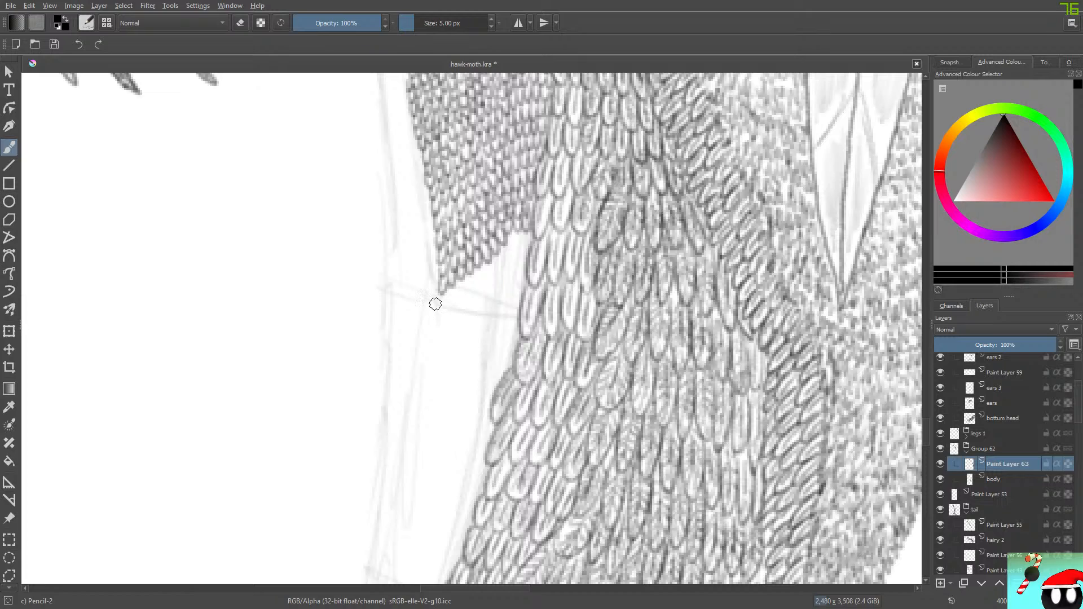
{"action": "mouse_move", "coordinate": [435, 302]}
{"action": "left_mouse_down"}
{"action": "mouse_move", "coordinate": [457, 281]}
{"action": "mouse_move", "coordinate": [465, 275]}
{"action": "mouse_move", "coordinate": [471, 291]}
{"action": "mouse_move", "coordinate": [473, 269]}
{"action": "mouse_move", "coordinate": [484, 276]}
{"action": "mouse_move", "coordinate": [481, 262]}
{"action": "mouse_move", "coordinate": [499, 269]}
{"action": "mouse_move", "coordinate": [501, 244]}
{"action": "mouse_move", "coordinate": [513, 253]}
{"action": "mouse_move", "coordinate": [510, 228]}
{"action": "mouse_move", "coordinate": [529, 243]}
{"action": "mouse_move", "coordinate": [531, 211]}
{"action": "left_mouse_up"}
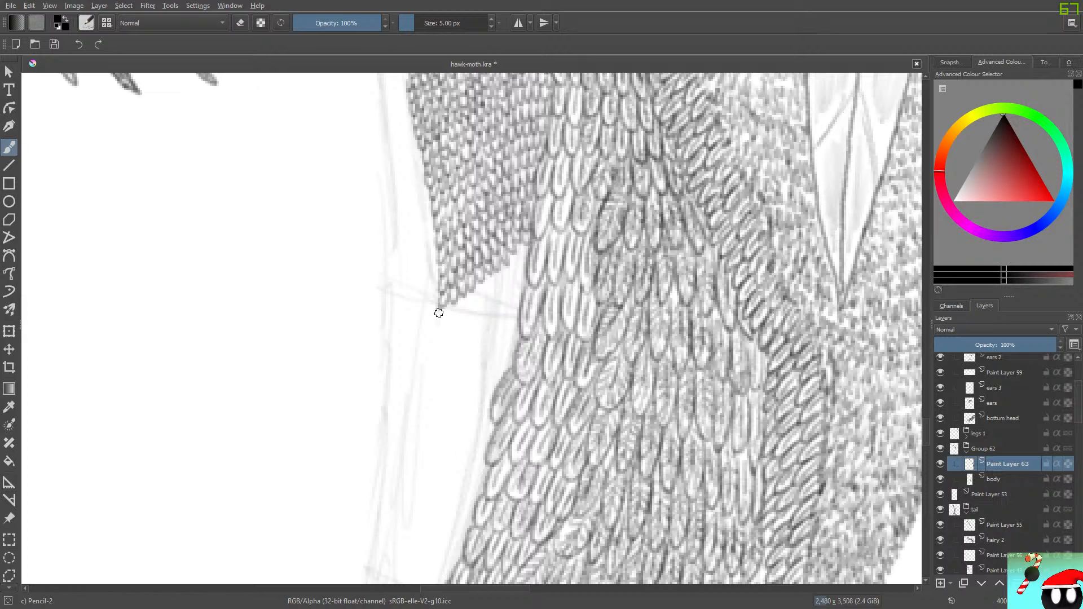
{"action": "mouse_move", "coordinate": [438, 308]}
{"action": "left_mouse_down"}
{"action": "mouse_move", "coordinate": [463, 293]}
{"action": "mouse_move", "coordinate": [473, 304]}
{"action": "mouse_move", "coordinate": [483, 281]}
{"action": "mouse_move", "coordinate": [487, 290]}
{"action": "mouse_move", "coordinate": [490, 269]}
{"action": "mouse_move", "coordinate": [500, 278]}
{"action": "mouse_move", "coordinate": [497, 261]}
{"action": "mouse_move", "coordinate": [527, 259]}
{"action": "mouse_move", "coordinate": [502, 280]}
{"action": "mouse_move", "coordinate": [522, 242]}
{"action": "mouse_move", "coordinate": [521, 256]}
{"action": "mouse_move", "coordinate": [517, 228]}
{"action": "left_mouse_up"}
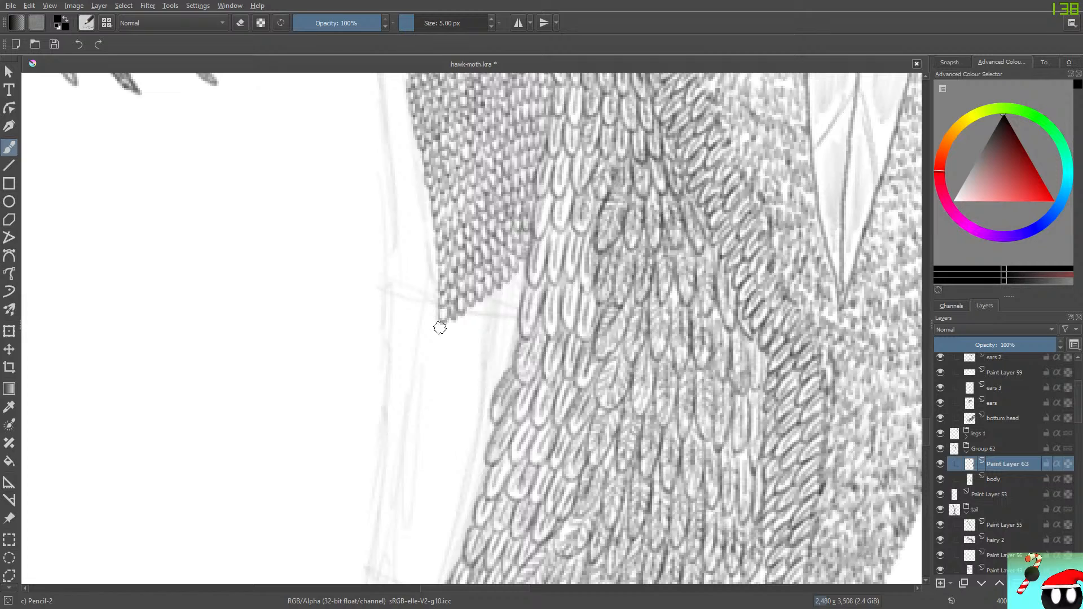
{"action": "mouse_move", "coordinate": [440, 328]}
{"action": "left_mouse_down"}
{"action": "mouse_move", "coordinate": [469, 304]}
{"action": "mouse_move", "coordinate": [473, 323]}
{"action": "mouse_move", "coordinate": [477, 300]}
{"action": "mouse_move", "coordinate": [485, 316]}
{"action": "mouse_move", "coordinate": [485, 294]}
{"action": "mouse_move", "coordinate": [492, 309]}
{"action": "mouse_move", "coordinate": [492, 288]}
{"action": "mouse_move", "coordinate": [502, 301]}
{"action": "mouse_move", "coordinate": [503, 282]}
{"action": "mouse_move", "coordinate": [520, 280]}
{"action": "mouse_move", "coordinate": [521, 247]}
{"action": "left_mouse_up"}
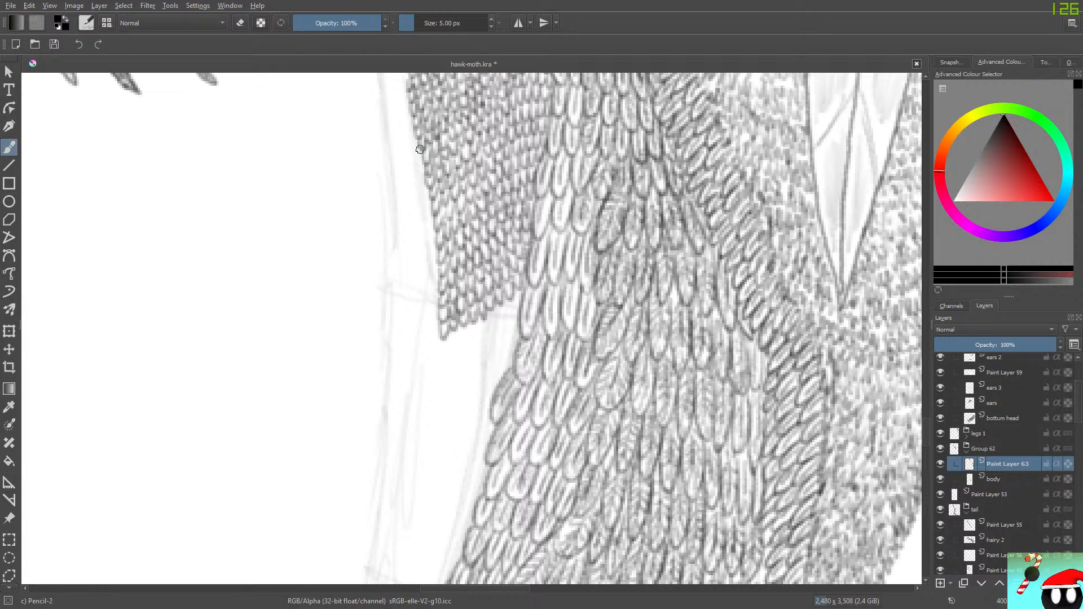
Step: Widen the texture with a column of small scales along its claw-side edge, and add full rows just below the cross sketch line
{"action": "mouse_move", "coordinate": [424, 149]}
{"action": "left_mouse_down"}
{"action": "mouse_move", "coordinate": [419, 208]}
{"action": "mouse_move", "coordinate": [431, 185]}
{"action": "mouse_move", "coordinate": [414, 241]}
{"action": "mouse_move", "coordinate": [423, 204]}
{"action": "mouse_move", "coordinate": [424, 235]}
{"action": "mouse_move", "coordinate": [426, 216]}
{"action": "mouse_move", "coordinate": [434, 221]}
{"action": "mouse_move", "coordinate": [424, 247]}
{"action": "mouse_move", "coordinate": [427, 235]}
{"action": "mouse_move", "coordinate": [436, 243]}
{"action": "mouse_move", "coordinate": [420, 256]}
{"action": "mouse_move", "coordinate": [413, 295]}
{"action": "mouse_move", "coordinate": [430, 247]}
{"action": "mouse_move", "coordinate": [430, 285]}
{"action": "mouse_move", "coordinate": [430, 260]}
{"action": "mouse_move", "coordinate": [440, 279]}
{"action": "mouse_move", "coordinate": [431, 315]}
{"action": "left_mouse_up"}
{"action": "mouse_move", "coordinate": [430, 355]}
{"action": "left_mouse_down"}
{"action": "mouse_move", "coordinate": [439, 333]}
{"action": "mouse_move", "coordinate": [442, 353]}
{"action": "mouse_move", "coordinate": [469, 318]}
{"action": "mouse_move", "coordinate": [477, 335]}
{"action": "mouse_move", "coordinate": [476, 299]}
{"action": "mouse_move", "coordinate": [482, 321]}
{"action": "mouse_move", "coordinate": [504, 308]}
{"action": "mouse_move", "coordinate": [509, 286]}
{"action": "left_mouse_up"}
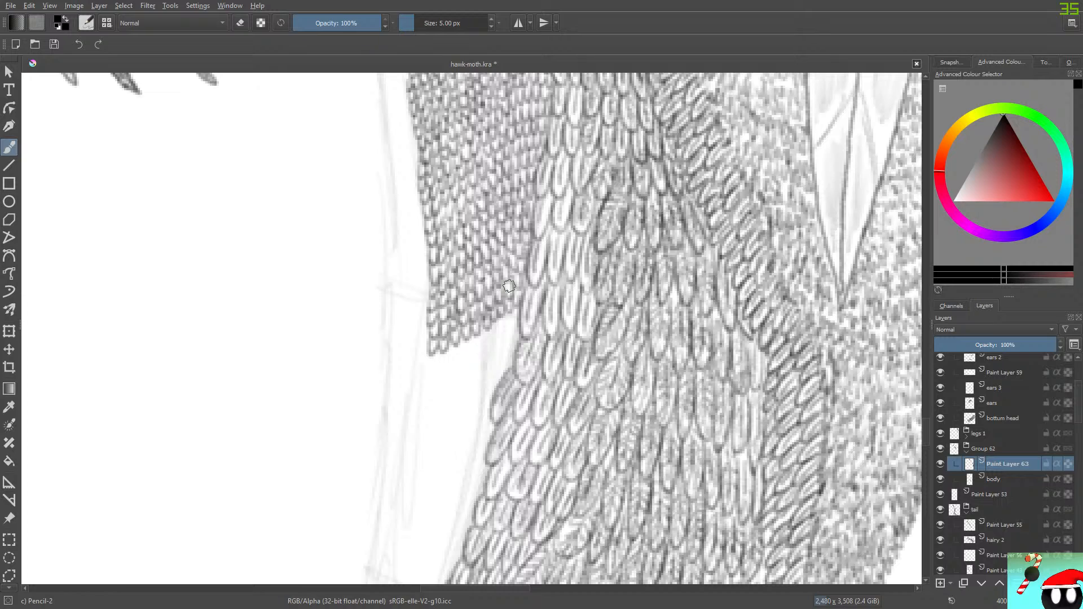
{"action": "mouse_move", "coordinate": [426, 309]}
{"action": "left_mouse_down"}
{"action": "mouse_move", "coordinate": [414, 334]}
{"action": "mouse_move", "coordinate": [420, 325]}
{"action": "mouse_move", "coordinate": [426, 335]}
{"action": "mouse_move", "coordinate": [420, 389]}
{"action": "mouse_move", "coordinate": [418, 353]}
{"action": "mouse_move", "coordinate": [436, 363]}
{"action": "mouse_move", "coordinate": [445, 347]}
{"action": "mouse_move", "coordinate": [452, 358]}
{"action": "mouse_move", "coordinate": [454, 341]}
{"action": "mouse_move", "coordinate": [462, 353]}
{"action": "mouse_move", "coordinate": [463, 340]}
{"action": "mouse_move", "coordinate": [472, 349]}
{"action": "mouse_move", "coordinate": [492, 325]}
{"action": "mouse_move", "coordinate": [487, 304]}
{"action": "mouse_move", "coordinate": [496, 333]}
{"action": "mouse_move", "coordinate": [513, 306]}
{"action": "left_mouse_up"}
{"action": "mouse_move", "coordinate": [418, 379]}
{"action": "left_mouse_down"}
{"action": "mouse_move", "coordinate": [457, 356]}
{"action": "mouse_move", "coordinate": [485, 358]}
{"action": "mouse_move", "coordinate": [509, 316]}
{"action": "left_mouse_up"}
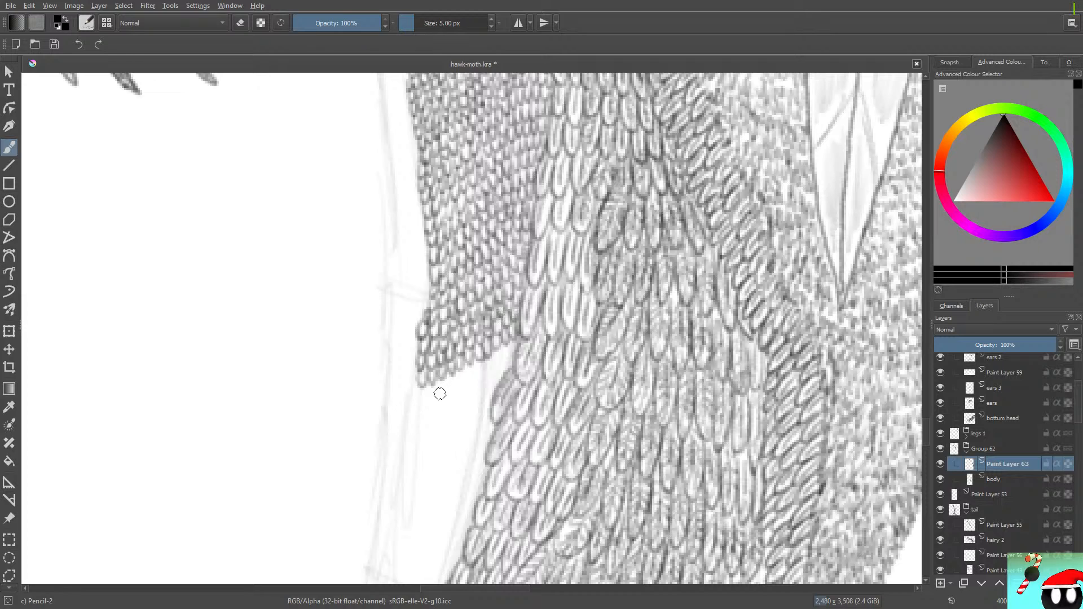
Step: Add further slanted small-scale rows below the cross sketch line, ending each against the edge of the large scales
{"action": "mouse_move", "coordinate": [421, 401]}
{"action": "left_mouse_down"}
{"action": "mouse_move", "coordinate": [461, 366]}
{"action": "mouse_move", "coordinate": [504, 360]}
{"action": "mouse_move", "coordinate": [510, 320]}
{"action": "left_mouse_up"}
{"action": "mouse_move", "coordinate": [416, 410]}
{"action": "left_mouse_down"}
{"action": "mouse_move", "coordinate": [434, 398]}
{"action": "mouse_move", "coordinate": [440, 409]}
{"action": "mouse_move", "coordinate": [450, 384]}
{"action": "mouse_move", "coordinate": [457, 397]}
{"action": "mouse_move", "coordinate": [473, 377]}
{"action": "left_mouse_up"}
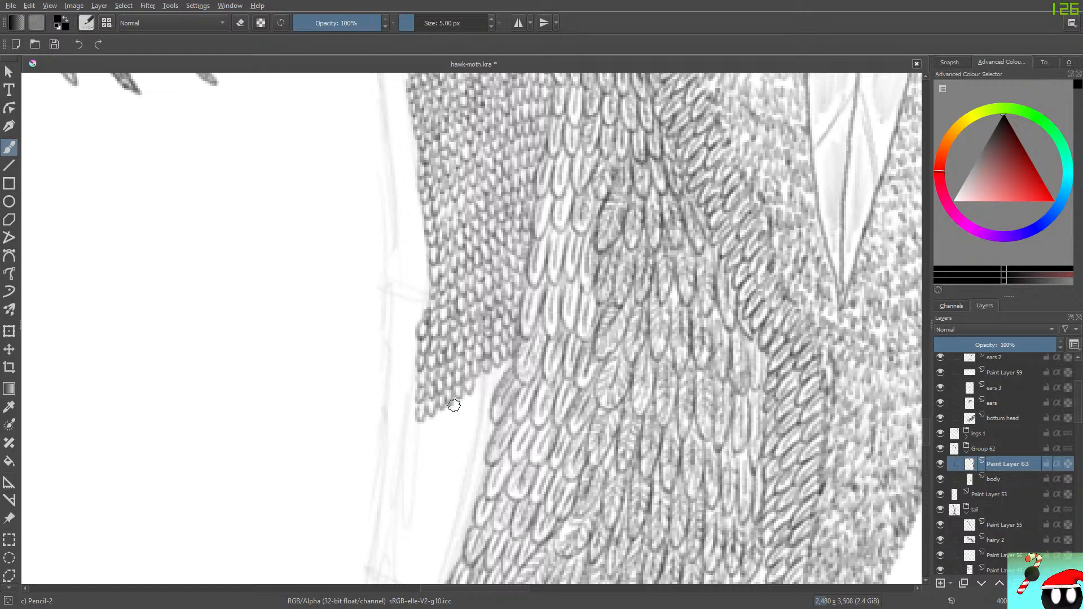
{"action": "left_click_drag", "start_coordinate": [476, 380], "coordinate": [503, 362]}
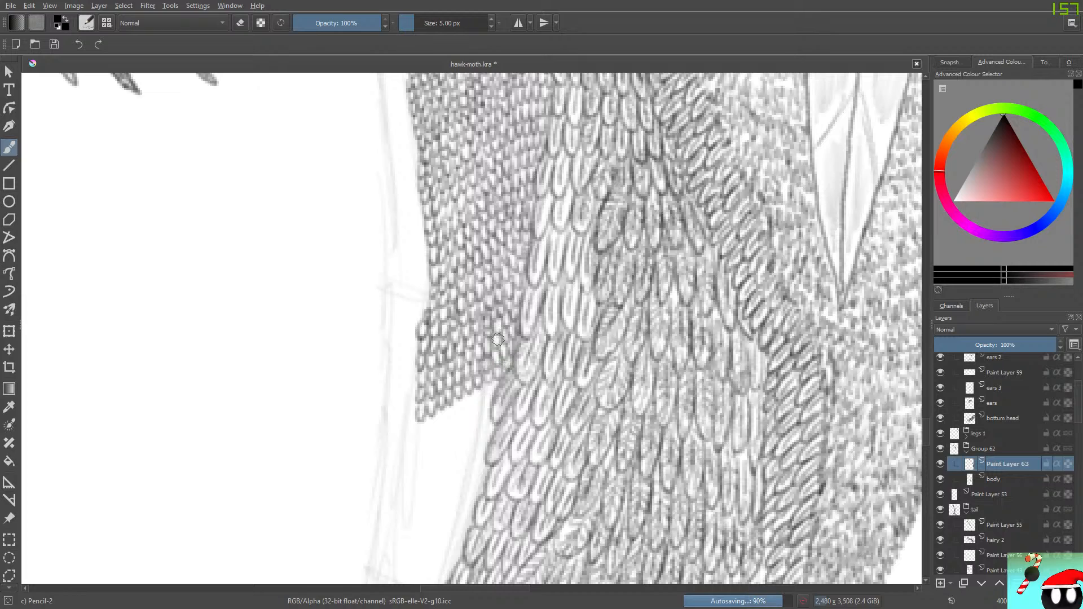
{"action": "mouse_move", "coordinate": [416, 420]}
{"action": "left_mouse_down"}
{"action": "mouse_move", "coordinate": [440, 421]}
{"action": "mouse_move", "coordinate": [467, 394]}
{"action": "mouse_move", "coordinate": [455, 412]}
{"action": "mouse_move", "coordinate": [494, 376]}
{"action": "left_mouse_up"}
{"action": "mouse_move", "coordinate": [415, 446]}
{"action": "left_mouse_down"}
{"action": "mouse_move", "coordinate": [443, 419]}
{"action": "mouse_move", "coordinate": [489, 385]}
{"action": "left_mouse_up"}
{"action": "mouse_move", "coordinate": [414, 466]}
{"action": "left_mouse_down"}
{"action": "mouse_move", "coordinate": [470, 423]}
{"action": "mouse_move", "coordinate": [474, 404]}
{"action": "left_mouse_up"}
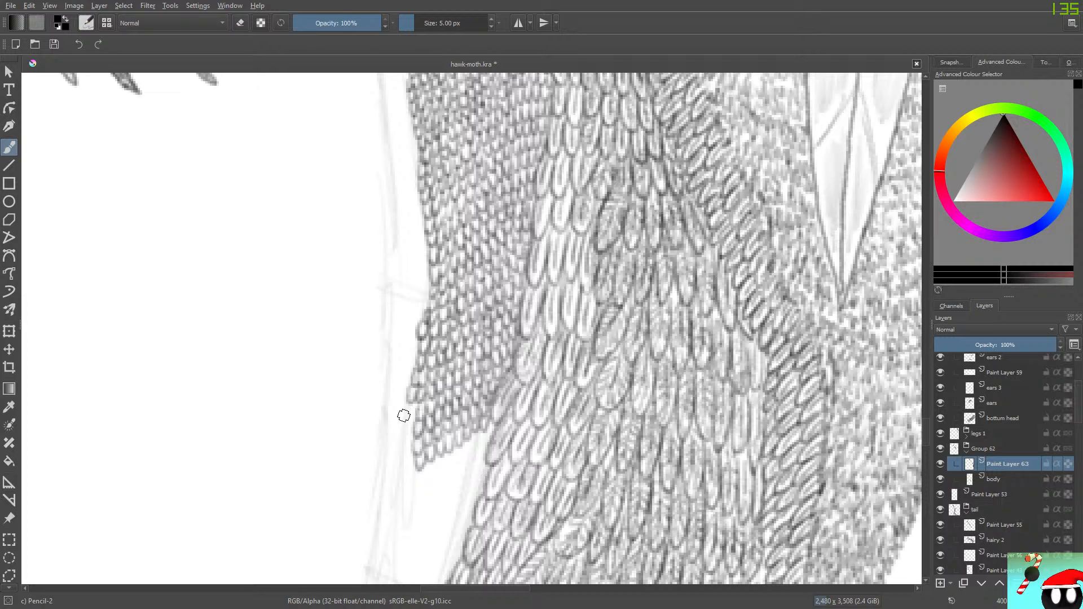
Step: Extend the claw-side edge outward along the sketch line and flatten the next small-scale rows as they reach the large scales
{"action": "mouse_move", "coordinate": [401, 439]}
{"action": "left_mouse_down"}
{"action": "mouse_move", "coordinate": [412, 420]}
{"action": "mouse_move", "coordinate": [394, 458]}
{"action": "mouse_move", "coordinate": [406, 440]}
{"action": "mouse_move", "coordinate": [414, 445]}
{"action": "mouse_move", "coordinate": [399, 462]}
{"action": "mouse_move", "coordinate": [409, 441]}
{"action": "mouse_move", "coordinate": [406, 487]}
{"action": "mouse_move", "coordinate": [396, 487]}
{"action": "mouse_move", "coordinate": [401, 471]}
{"action": "mouse_move", "coordinate": [430, 472]}
{"action": "mouse_move", "coordinate": [430, 456]}
{"action": "mouse_move", "coordinate": [449, 454]}
{"action": "mouse_move", "coordinate": [453, 466]}
{"action": "mouse_move", "coordinate": [456, 445]}
{"action": "mouse_move", "coordinate": [460, 457]}
{"action": "mouse_move", "coordinate": [484, 429]}
{"action": "mouse_move", "coordinate": [479, 410]}
{"action": "mouse_move", "coordinate": [477, 458]}
{"action": "mouse_move", "coordinate": [487, 436]}
{"action": "mouse_move", "coordinate": [461, 476]}
{"action": "left_mouse_up"}
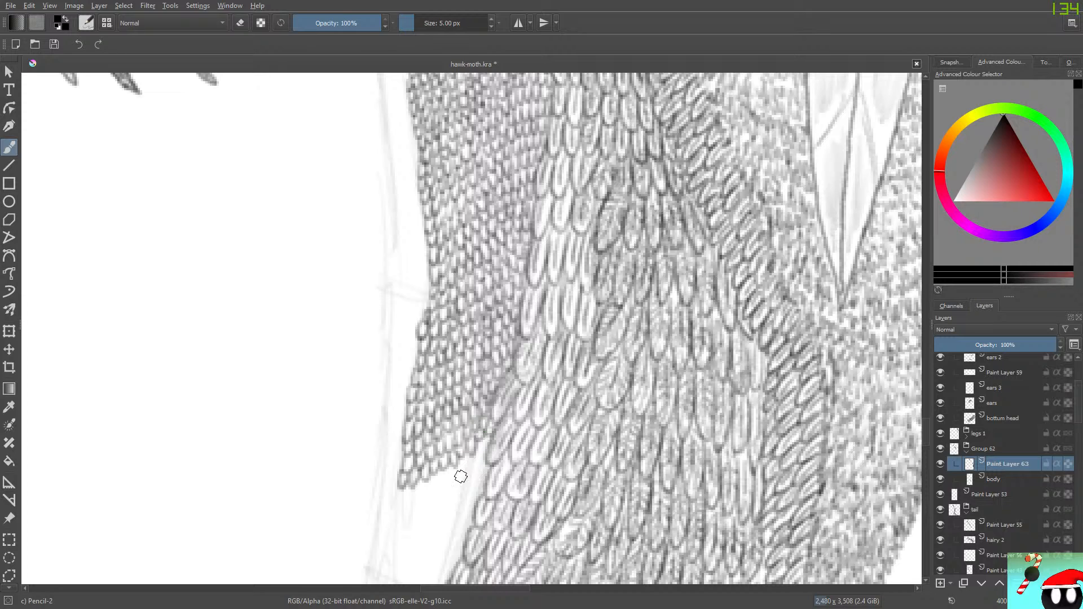
{"action": "mouse_move", "coordinate": [486, 433]}
{"action": "left_mouse_down"}
{"action": "mouse_move", "coordinate": [476, 460]}
{"action": "mouse_move", "coordinate": [485, 450]}
{"action": "left_mouse_up"}
{"action": "mouse_move", "coordinate": [399, 494]}
{"action": "left_mouse_down"}
{"action": "mouse_move", "coordinate": [423, 475]}
{"action": "mouse_move", "coordinate": [431, 490]}
{"action": "mouse_move", "coordinate": [453, 462]}
{"action": "mouse_move", "coordinate": [457, 476]}
{"action": "mouse_move", "coordinate": [460, 460]}
{"action": "mouse_move", "coordinate": [456, 480]}
{"action": "mouse_move", "coordinate": [483, 472]}
{"action": "left_mouse_up"}
{"action": "right_click", "coordinate": [459, 437]}
{"action": "right_click", "coordinate": [459, 437]}
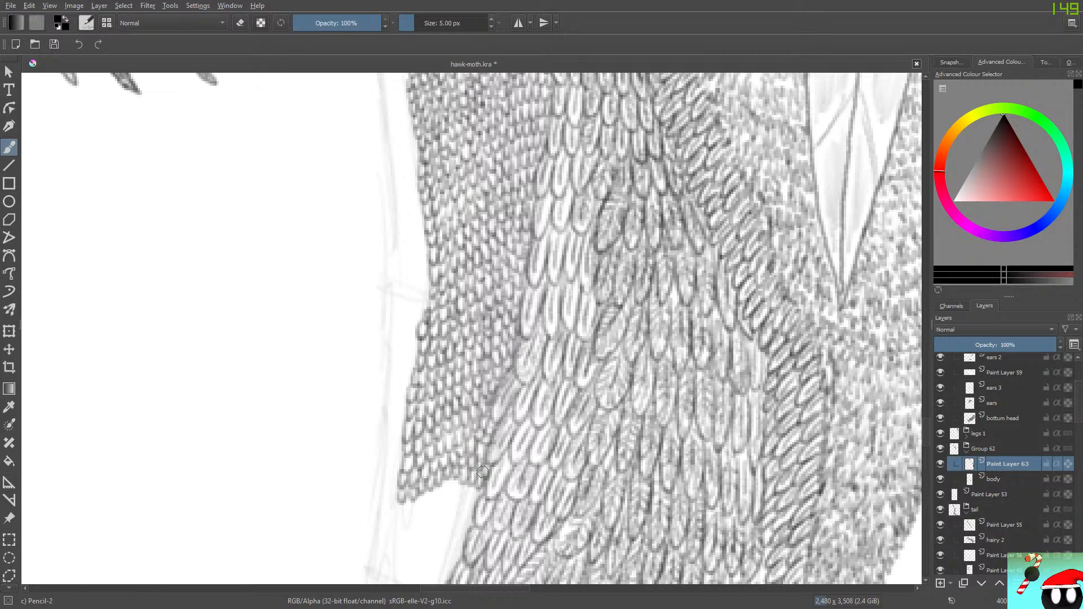
{"action": "mouse_move", "coordinate": [400, 504]}
{"action": "left_mouse_down"}
{"action": "mouse_move", "coordinate": [411, 510]}
{"action": "mouse_move", "coordinate": [459, 486]}
{"action": "mouse_move", "coordinate": [469, 502]}
{"action": "mouse_move", "coordinate": [477, 492]}
{"action": "left_mouse_up"}
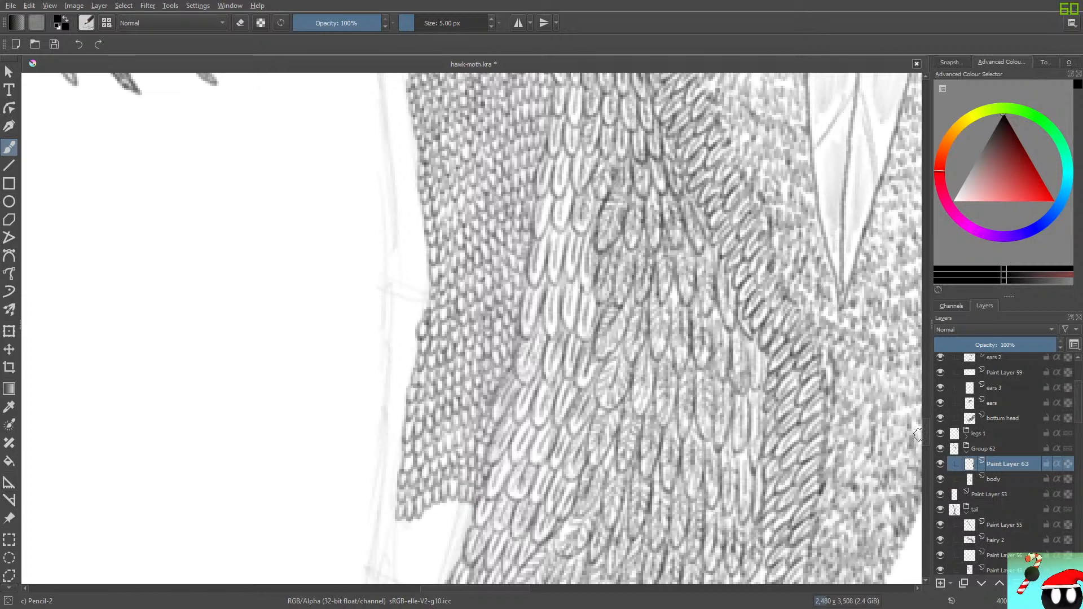
Step: Draw shorter, nearly level small-scale rows down past the second cross sketch line, tapering the texture towards the tail
{"action": "scroll", "coordinate": [914, 432], "scroll_direction": "down", "scroll_amount": 5}
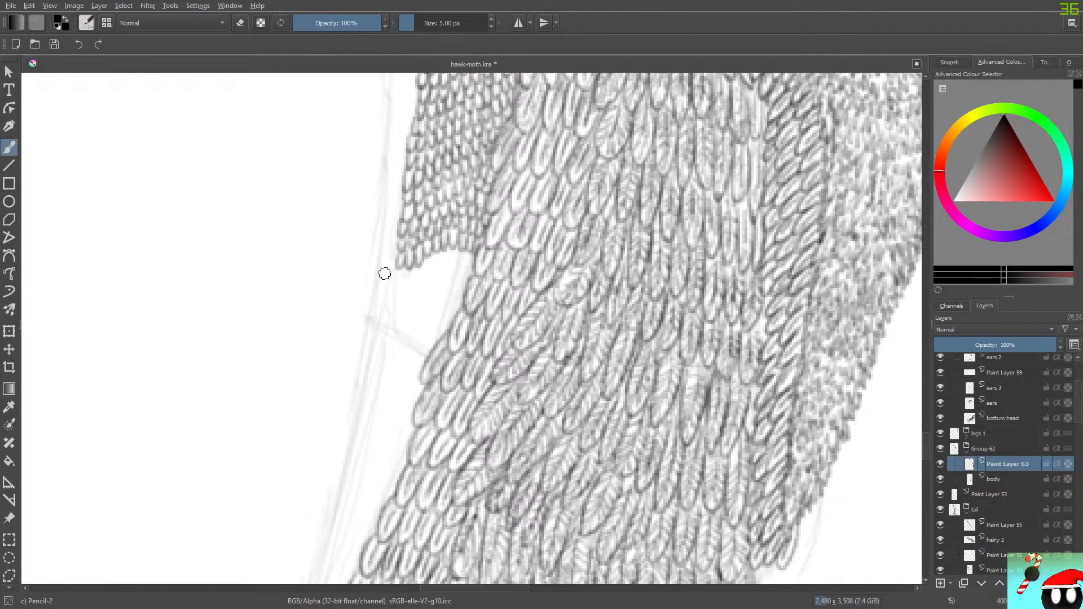
{"action": "mouse_move", "coordinate": [396, 266]}
{"action": "left_mouse_down"}
{"action": "mouse_move", "coordinate": [415, 282]}
{"action": "mouse_move", "coordinate": [420, 260]}
{"action": "mouse_move", "coordinate": [440, 255]}
{"action": "mouse_move", "coordinate": [461, 218]}
{"action": "mouse_move", "coordinate": [455, 259]}
{"action": "mouse_move", "coordinate": [469, 269]}
{"action": "mouse_move", "coordinate": [468, 246]}
{"action": "mouse_move", "coordinate": [421, 279]}
{"action": "mouse_move", "coordinate": [429, 268]}
{"action": "mouse_move", "coordinate": [431, 282]}
{"action": "mouse_move", "coordinate": [435, 265]}
{"action": "mouse_move", "coordinate": [472, 274]}
{"action": "left_mouse_up"}
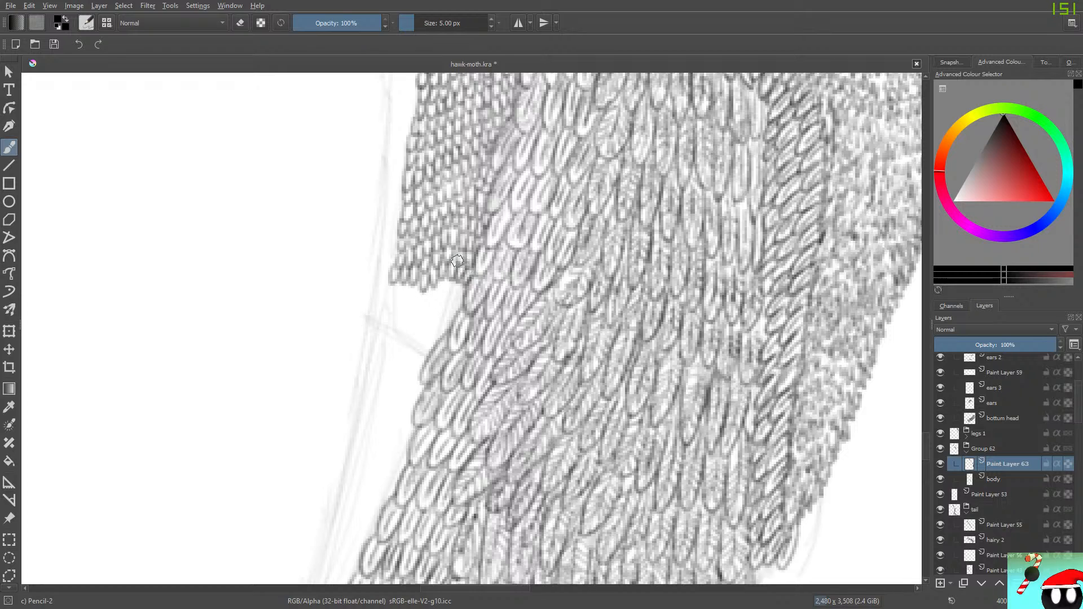
{"action": "mouse_move", "coordinate": [389, 285]}
{"action": "left_mouse_down"}
{"action": "mouse_move", "coordinate": [412, 302]}
{"action": "mouse_move", "coordinate": [461, 286]}
{"action": "left_mouse_up"}
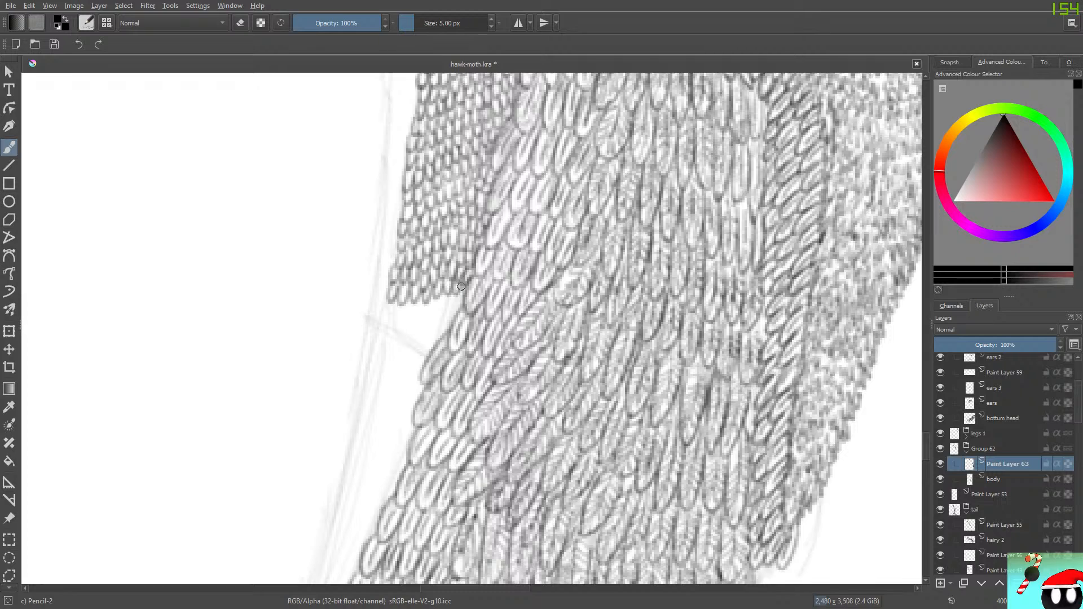
{"action": "mouse_move", "coordinate": [385, 322]}
{"action": "left_mouse_down"}
{"action": "mouse_move", "coordinate": [382, 310]}
{"action": "mouse_move", "coordinate": [443, 291]}
{"action": "mouse_move", "coordinate": [450, 307]}
{"action": "mouse_move", "coordinate": [458, 288]}
{"action": "left_mouse_up"}
{"action": "mouse_move", "coordinate": [383, 321]}
{"action": "left_mouse_down"}
{"action": "mouse_move", "coordinate": [421, 317]}
{"action": "mouse_move", "coordinate": [426, 335]}
{"action": "mouse_move", "coordinate": [460, 301]}
{"action": "left_mouse_up"}
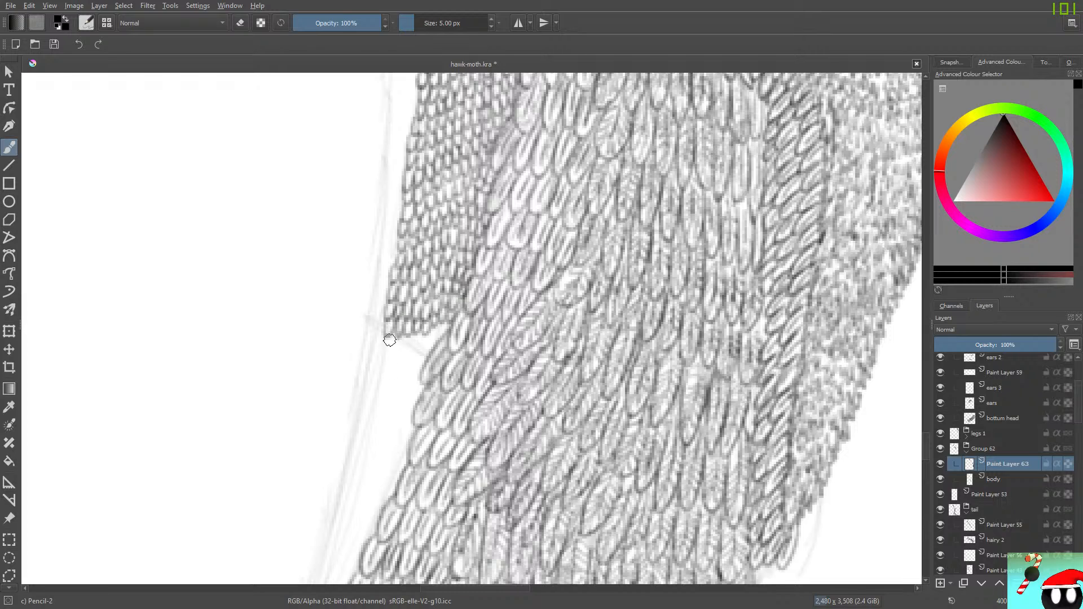
{"action": "mouse_move", "coordinate": [389, 340]}
{"action": "left_mouse_down"}
{"action": "mouse_move", "coordinate": [412, 349]}
{"action": "mouse_move", "coordinate": [437, 316]}
{"action": "left_mouse_up"}
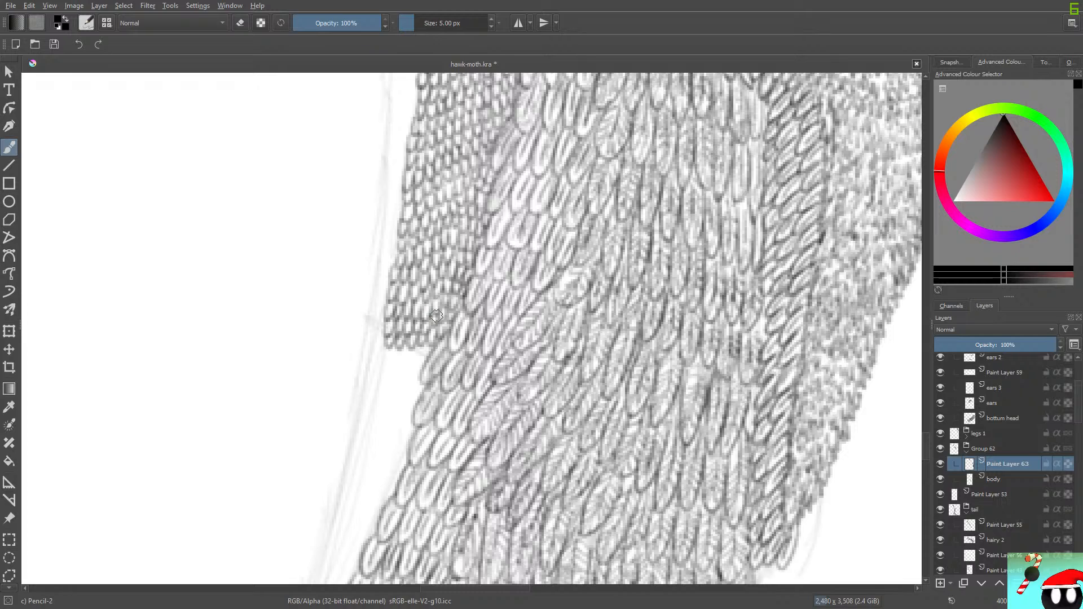
{"action": "mouse_move", "coordinate": [384, 343]}
{"action": "left_mouse_down"}
{"action": "mouse_move", "coordinate": [403, 366]}
{"action": "mouse_move", "coordinate": [428, 341]}
{"action": "mouse_move", "coordinate": [416, 362]}
{"action": "left_mouse_up"}
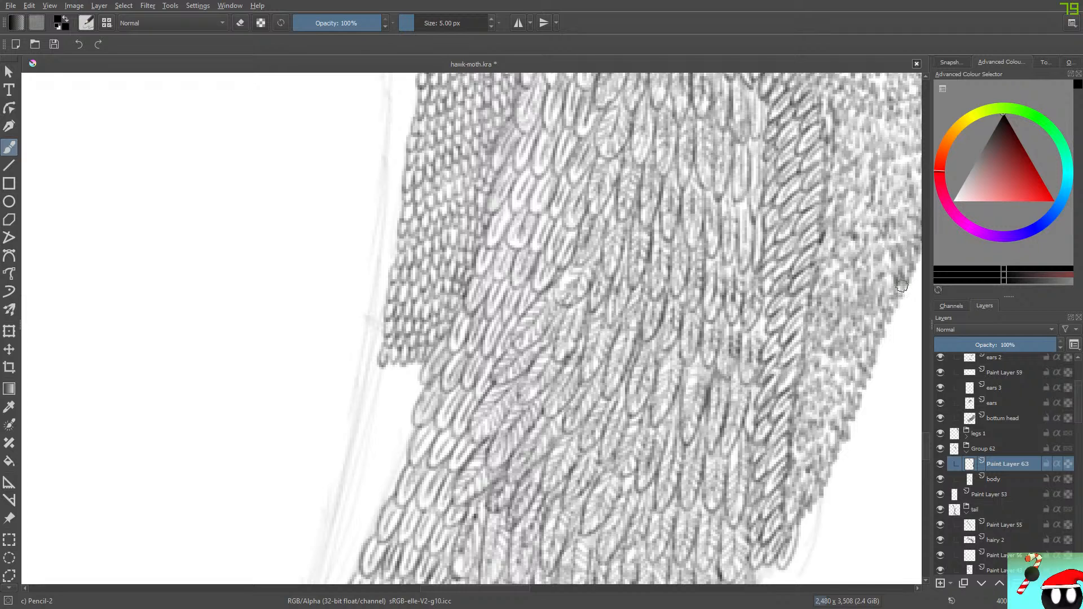
Step: Taper the texture into a thin strip of small scales, a few per row, between the outline sketch and the large scales
{"action": "mouse_move", "coordinate": [926, 444]}
{"action": "left_mouse_down"}
{"action": "mouse_move", "coordinate": [926, 461]}
{"action": "mouse_move", "coordinate": [926, 450]}
{"action": "left_mouse_up"}
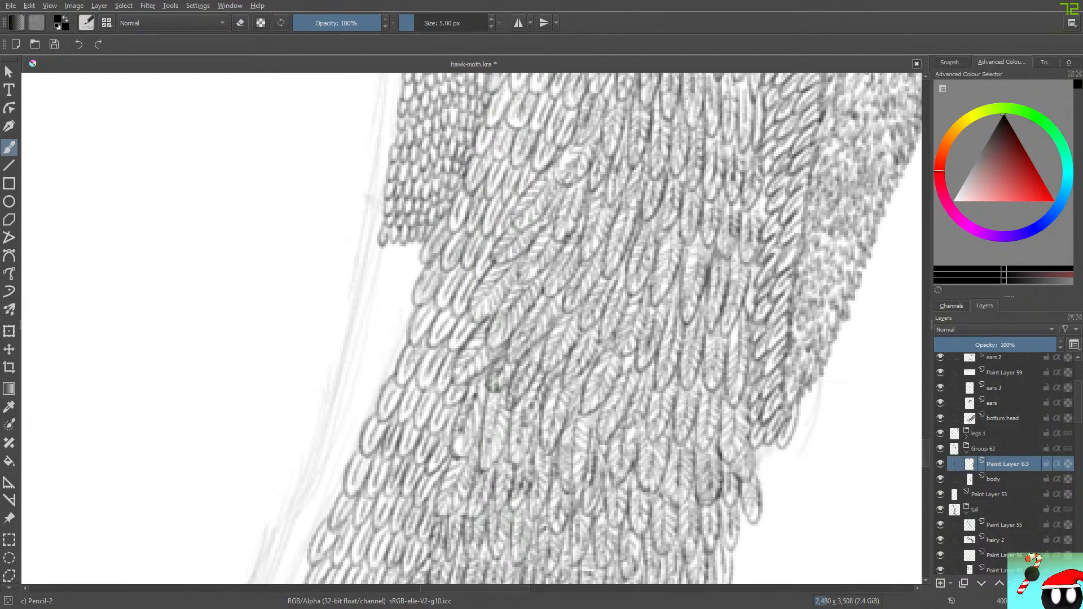
{"action": "mouse_move", "coordinate": [382, 242]}
{"action": "left_mouse_down"}
{"action": "mouse_move", "coordinate": [398, 261]}
{"action": "mouse_move", "coordinate": [421, 239]}
{"action": "left_mouse_up"}
{"action": "mouse_move", "coordinate": [373, 275]}
{"action": "left_mouse_down"}
{"action": "mouse_move", "coordinate": [394, 265]}
{"action": "mouse_move", "coordinate": [407, 278]}
{"action": "mouse_move", "coordinate": [417, 259]}
{"action": "mouse_move", "coordinate": [415, 270]}
{"action": "mouse_move", "coordinate": [376, 284]}
{"action": "mouse_move", "coordinate": [396, 295]}
{"action": "mouse_move", "coordinate": [399, 277]}
{"action": "mouse_move", "coordinate": [418, 269]}
{"action": "mouse_move", "coordinate": [366, 323]}
{"action": "mouse_move", "coordinate": [378, 305]}
{"action": "mouse_move", "coordinate": [381, 322]}
{"action": "mouse_move", "coordinate": [402, 311]}
{"action": "left_mouse_up"}
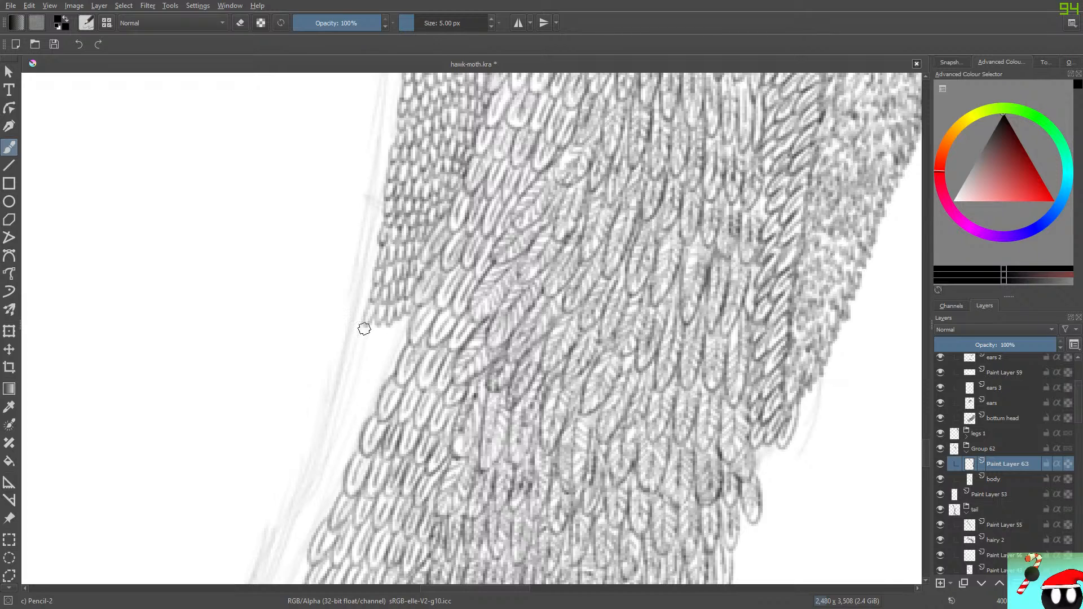
{"action": "mouse_move", "coordinate": [364, 329]}
{"action": "left_mouse_down"}
{"action": "mouse_move", "coordinate": [400, 319]}
{"action": "mouse_move", "coordinate": [360, 351]}
{"action": "mouse_move", "coordinate": [363, 341]}
{"action": "mouse_move", "coordinate": [371, 350]}
{"action": "mouse_move", "coordinate": [396, 335]}
{"action": "mouse_move", "coordinate": [402, 348]}
{"action": "mouse_move", "coordinate": [383, 338]}
{"action": "mouse_move", "coordinate": [356, 365]}
{"action": "mouse_move", "coordinate": [358, 356]}
{"action": "mouse_move", "coordinate": [373, 355]}
{"action": "mouse_move", "coordinate": [373, 375]}
{"action": "mouse_move", "coordinate": [390, 351]}
{"action": "mouse_move", "coordinate": [390, 362]}
{"action": "mouse_move", "coordinate": [354, 375]}
{"action": "mouse_move", "coordinate": [362, 391]}
{"action": "mouse_move", "coordinate": [378, 366]}
{"action": "mouse_move", "coordinate": [341, 405]}
{"action": "mouse_move", "coordinate": [357, 390]}
{"action": "mouse_move", "coordinate": [362, 407]}
{"action": "mouse_move", "coordinate": [367, 384]}
{"action": "left_mouse_up"}
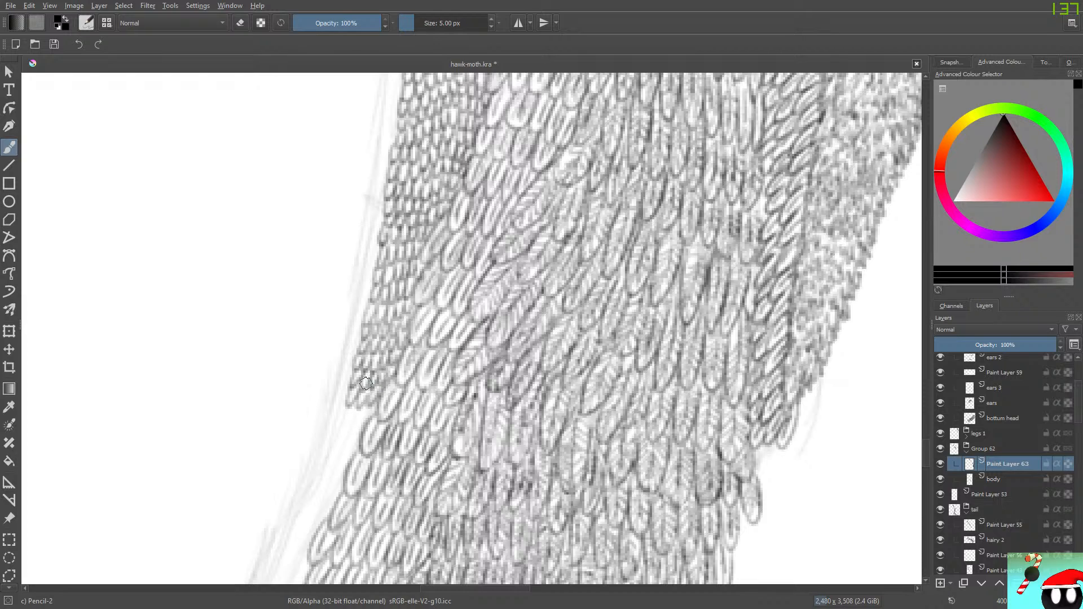
Step: Finish the strip with a thin line of small scales along the outer edge of the large scales, fading out towards the tail
{"action": "scroll", "coordinate": [918, 476], "scroll_direction": "down", "scroll_amount": 5}
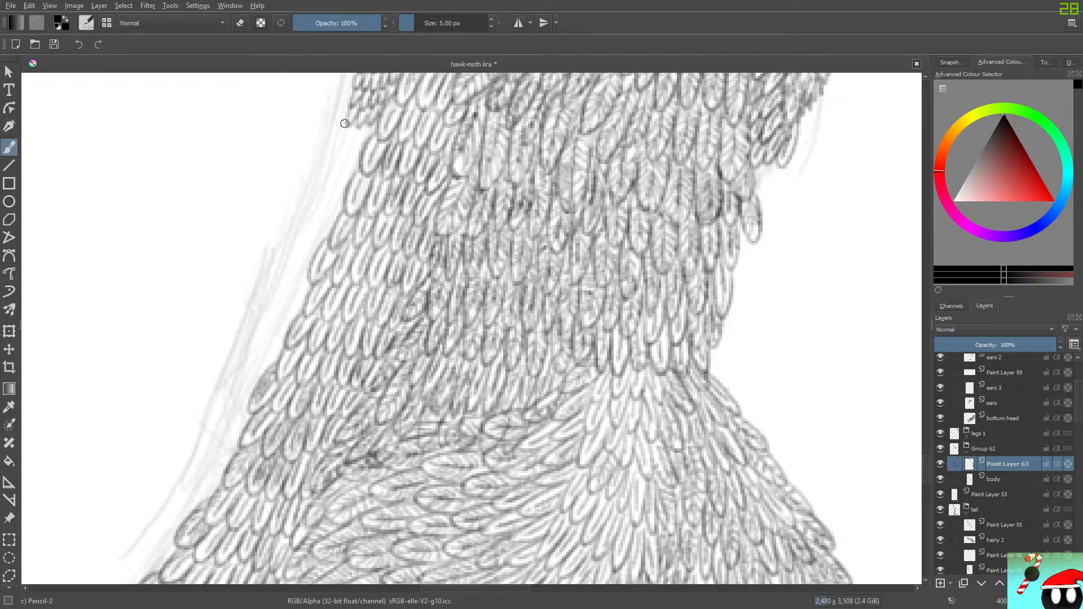
{"action": "mouse_move", "coordinate": [345, 123]}
{"action": "left_mouse_down"}
{"action": "mouse_move", "coordinate": [368, 127]}
{"action": "mouse_move", "coordinate": [332, 173]}
{"action": "mouse_move", "coordinate": [372, 124]}
{"action": "mouse_move", "coordinate": [326, 166]}
{"action": "mouse_move", "coordinate": [338, 148]}
{"action": "mouse_move", "coordinate": [356, 150]}
{"action": "mouse_move", "coordinate": [327, 172]}
{"action": "mouse_move", "coordinate": [328, 182]}
{"action": "mouse_move", "coordinate": [340, 165]}
{"action": "mouse_move", "coordinate": [355, 167]}
{"action": "mouse_move", "coordinate": [320, 193]}
{"action": "mouse_move", "coordinate": [331, 187]}
{"action": "mouse_move", "coordinate": [333, 201]}
{"action": "mouse_move", "coordinate": [345, 184]}
{"action": "mouse_move", "coordinate": [318, 200]}
{"action": "mouse_move", "coordinate": [334, 199]}
{"action": "mouse_move", "coordinate": [337, 214]}
{"action": "mouse_move", "coordinate": [313, 219]}
{"action": "mouse_move", "coordinate": [327, 238]}
{"action": "mouse_move", "coordinate": [309, 229]}
{"action": "mouse_move", "coordinate": [296, 250]}
{"action": "mouse_move", "coordinate": [308, 242]}
{"action": "mouse_move", "coordinate": [309, 256]}
{"action": "mouse_move", "coordinate": [316, 228]}
{"action": "mouse_move", "coordinate": [279, 296]}
{"action": "mouse_move", "coordinate": [287, 283]}
{"action": "mouse_move", "coordinate": [291, 303]}
{"action": "mouse_move", "coordinate": [297, 288]}
{"action": "mouse_move", "coordinate": [305, 293]}
{"action": "mouse_move", "coordinate": [300, 275]}
{"action": "mouse_move", "coordinate": [277, 318]}
{"action": "mouse_move", "coordinate": [301, 301]}
{"action": "mouse_move", "coordinate": [270, 337]}
{"action": "mouse_move", "coordinate": [279, 320]}
{"action": "mouse_move", "coordinate": [289, 333]}
{"action": "mouse_move", "coordinate": [255, 392]}
{"action": "left_mouse_up"}
{"action": "right_click", "coordinate": [342, 192]}
{"action": "left_click", "coordinate": [223, 113]}
{"action": "right_click", "coordinate": [255, 392]}
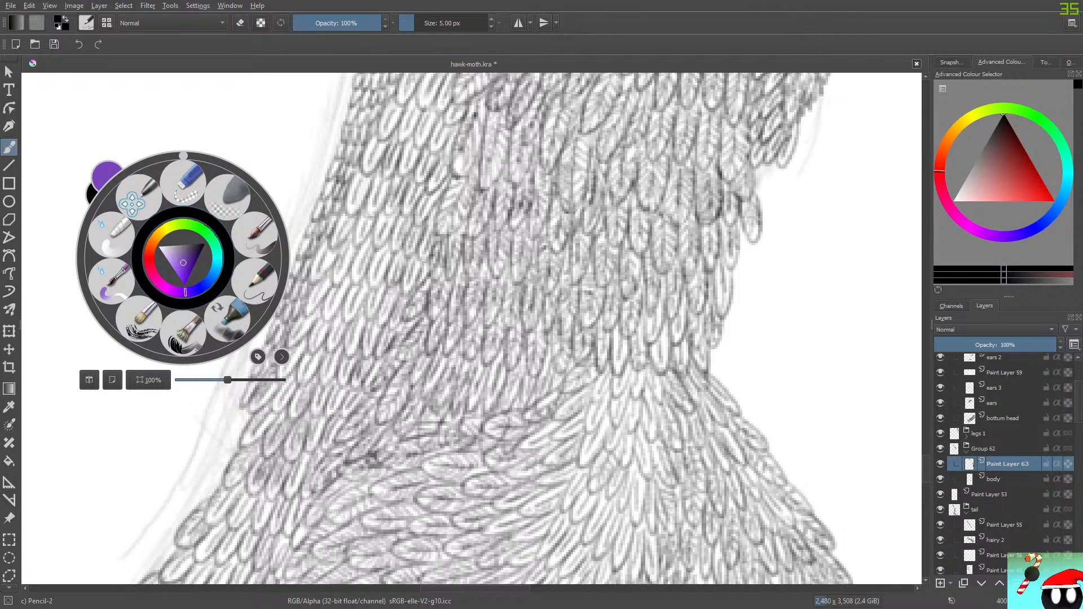
{"action": "left_click", "coordinate": [101, 132]}
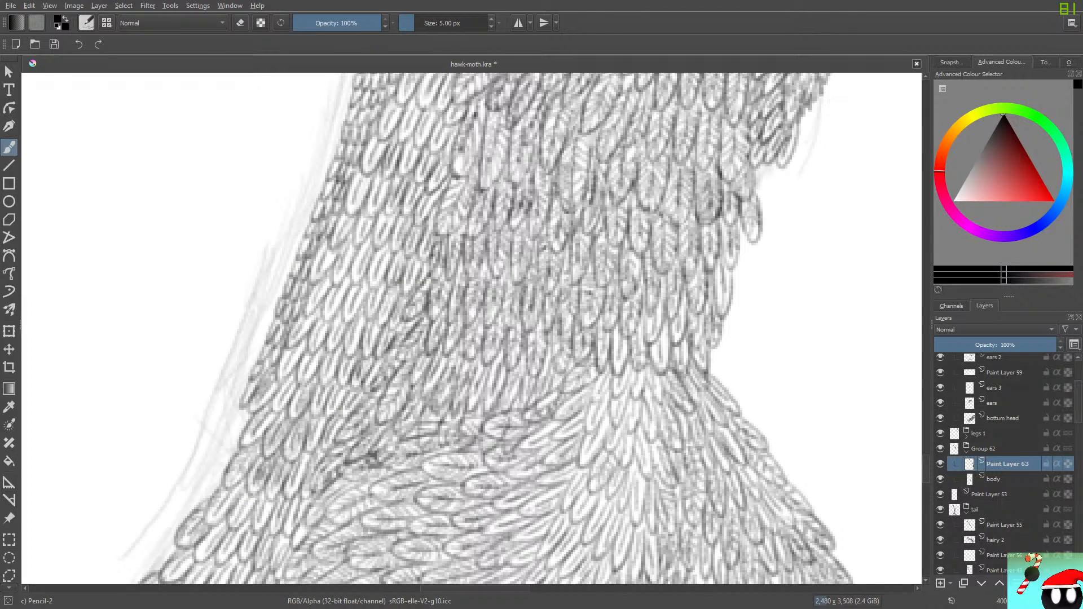
{"action": "scroll", "coordinate": [472, 328], "scroll_direction": "down", "scroll_amount": 3}
{"action": "left_click_drag", "start_coordinate": [439, 589], "coordinate": [417, 589]}
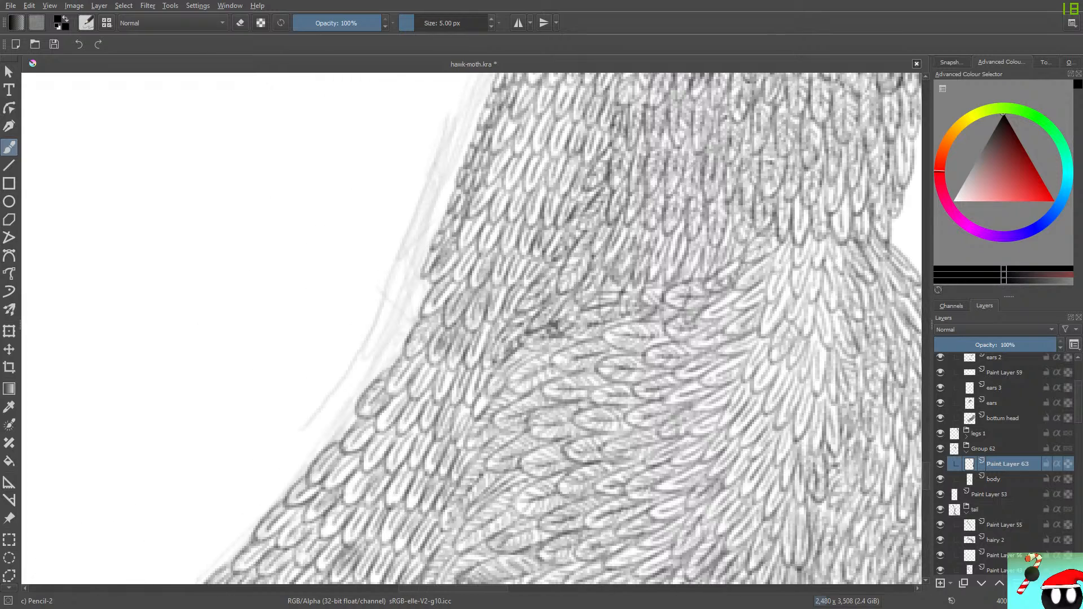
Step: Fill the gaps along the outer edge of the small-scale texture with more 5 px pencil scales
{"action": "key", "text": "slash"}
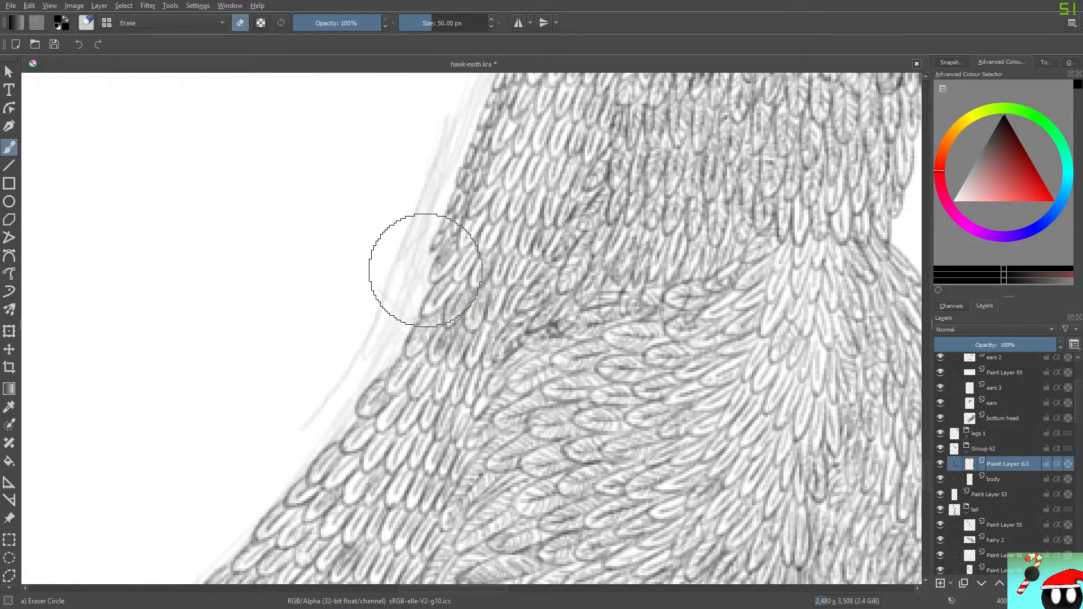
{"action": "key", "text": "slash"}
{"action": "mouse_move", "coordinate": [422, 273]}
{"action": "left_mouse_down"}
{"action": "mouse_move", "coordinate": [414, 311]}
{"action": "mouse_move", "coordinate": [415, 289]}
{"action": "mouse_move", "coordinate": [402, 311]}
{"action": "mouse_move", "coordinate": [412, 317]}
{"action": "mouse_move", "coordinate": [382, 354]}
{"action": "mouse_move", "coordinate": [394, 359]}
{"action": "mouse_move", "coordinate": [380, 374]}
{"action": "mouse_move", "coordinate": [391, 349]}
{"action": "mouse_move", "coordinate": [360, 382]}
{"action": "mouse_move", "coordinate": [379, 361]}
{"action": "mouse_move", "coordinate": [350, 427]}
{"action": "mouse_move", "coordinate": [304, 450]}
{"action": "left_mouse_up"}
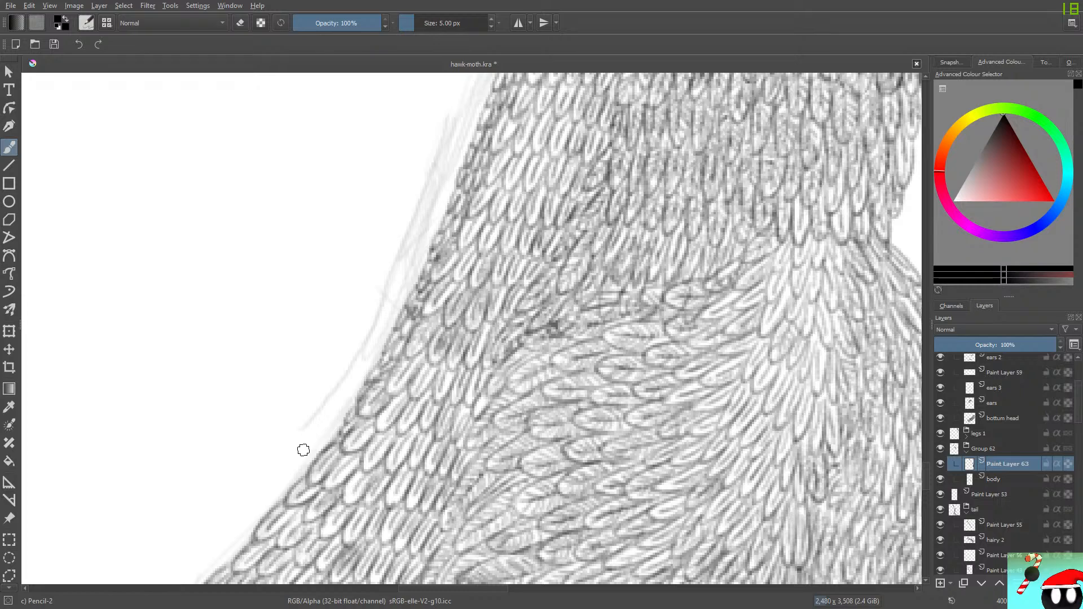
Step: Erase the leftover sketch lines under the belly and beside the upper tail on the body layer, enlarging the eraser to about 280 px
{"action": "scroll", "coordinate": [243, 470], "scroll_direction": "down", "scroll_amount": 7}
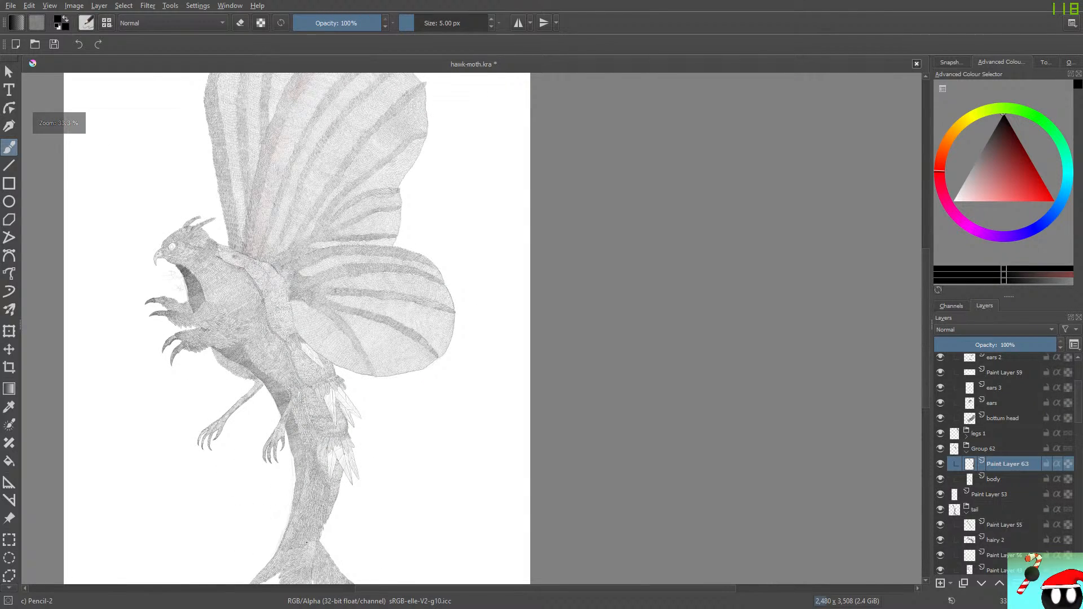
{"action": "scroll", "coordinate": [233, 483], "scroll_direction": "up", "scroll_amount": 2}
{"action": "scroll", "coordinate": [290, 506], "scroll_direction": "down", "scroll_amount": 3}
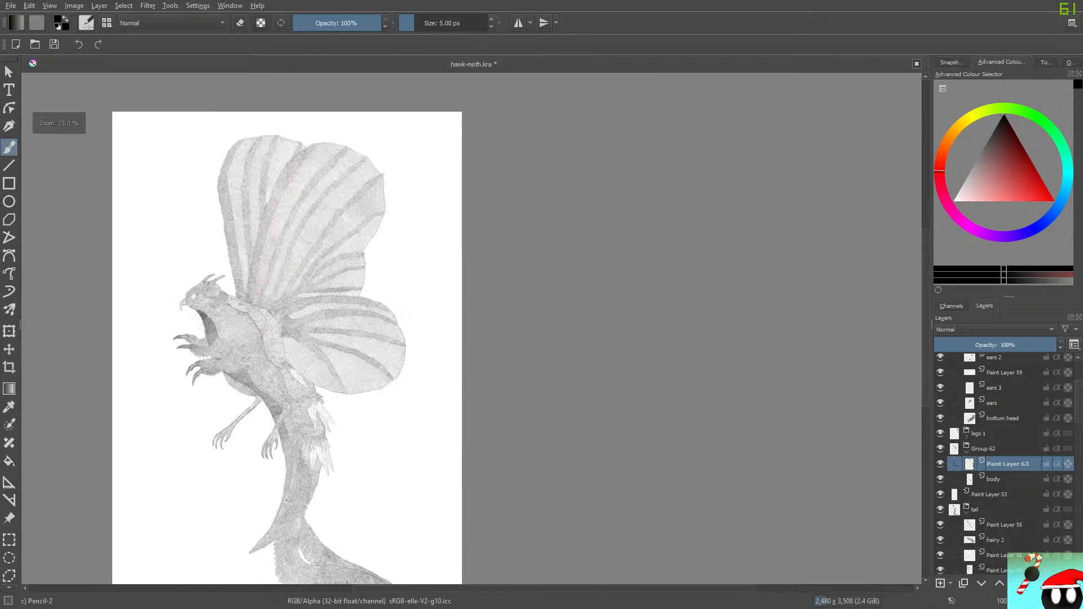
{"action": "scroll", "coordinate": [243, 489], "scroll_direction": "up", "scroll_amount": 1}
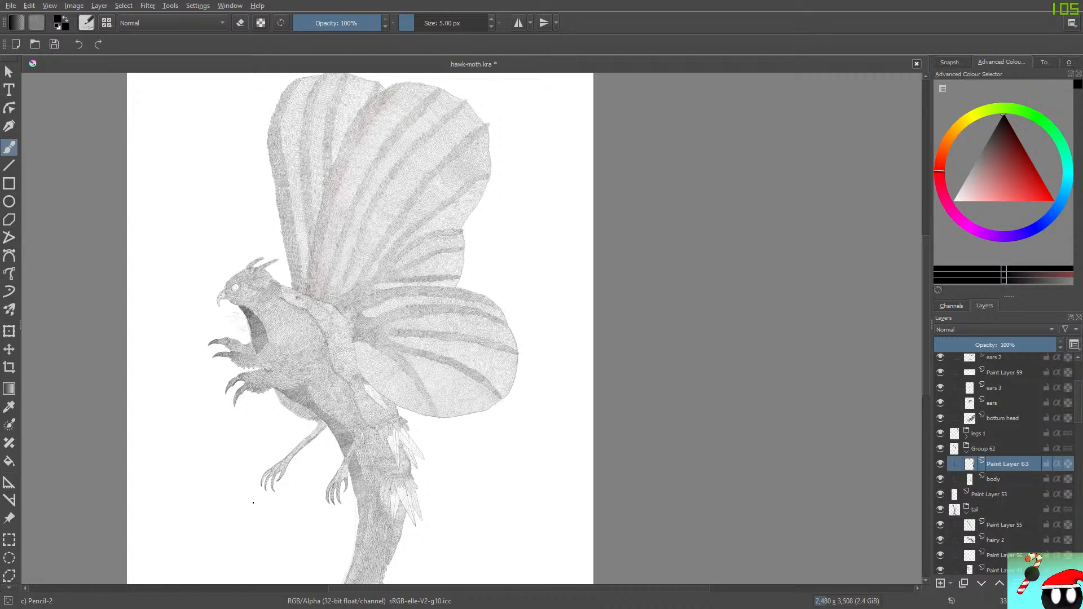
{"action": "left_click_drag", "start_coordinate": [926, 316], "coordinate": [926, 341]}
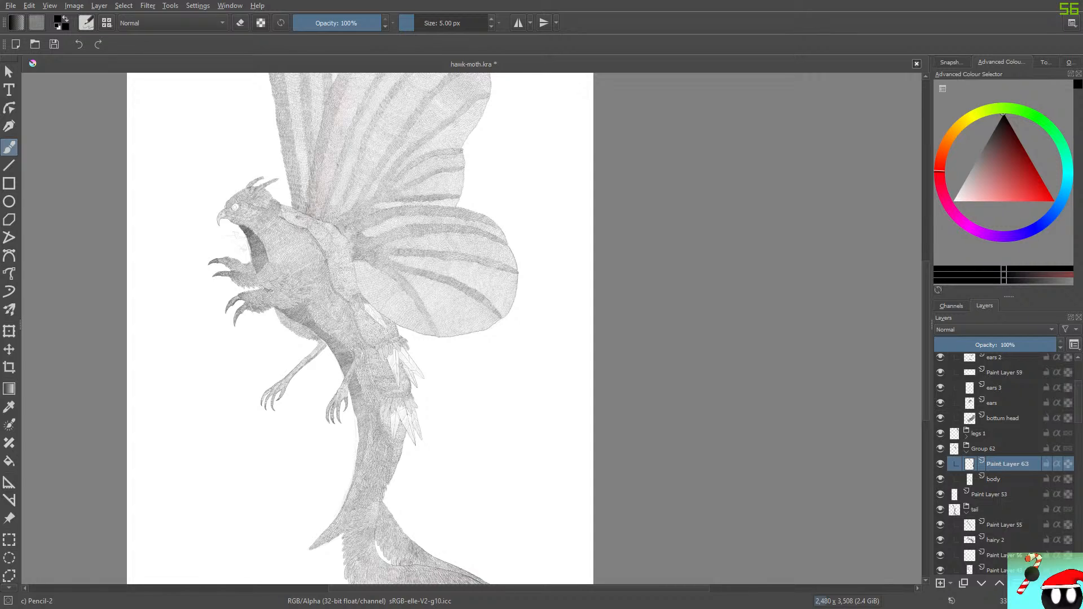
{"action": "left_click", "coordinate": [993, 479]}
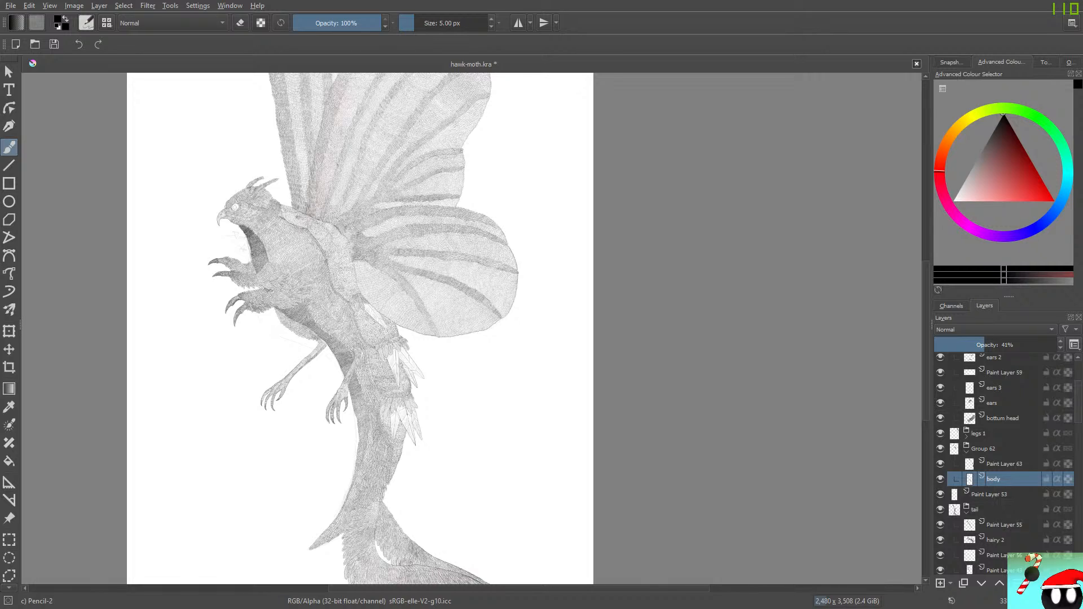
{"action": "key", "text": "e"}
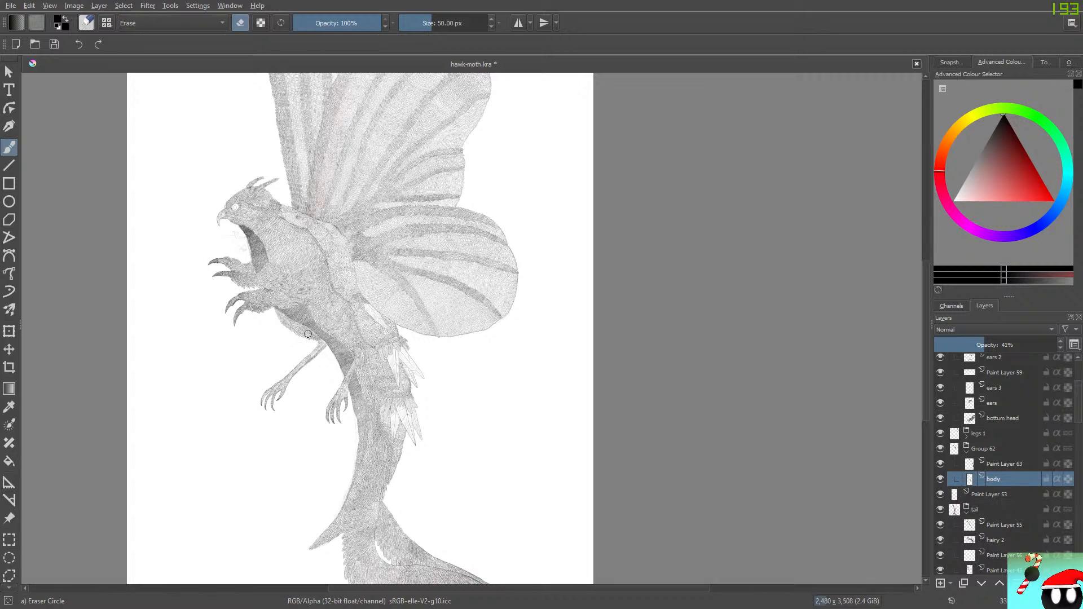
{"action": "left_click_drag", "start_coordinate": [353, 413], "coordinate": [357, 446]}
{"action": "left_click_drag", "start_coordinate": [373, 469], "coordinate": [398, 469]}
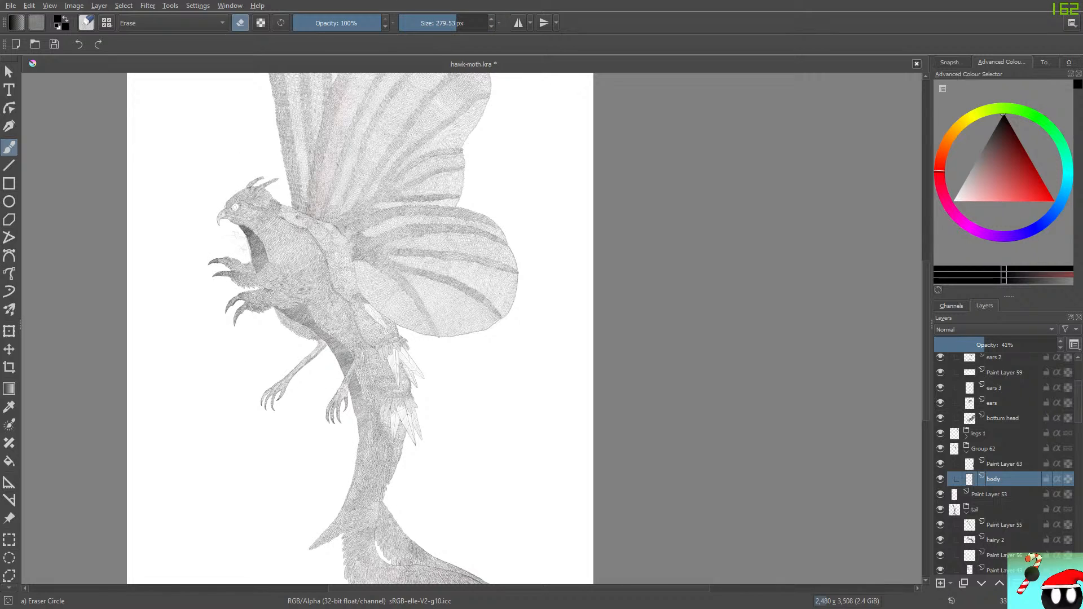
Step: Sketch a guide line across the lower belly with the 24 px pencil and set the body layer's opacity to 100%
{"action": "key", "text": "slash"}
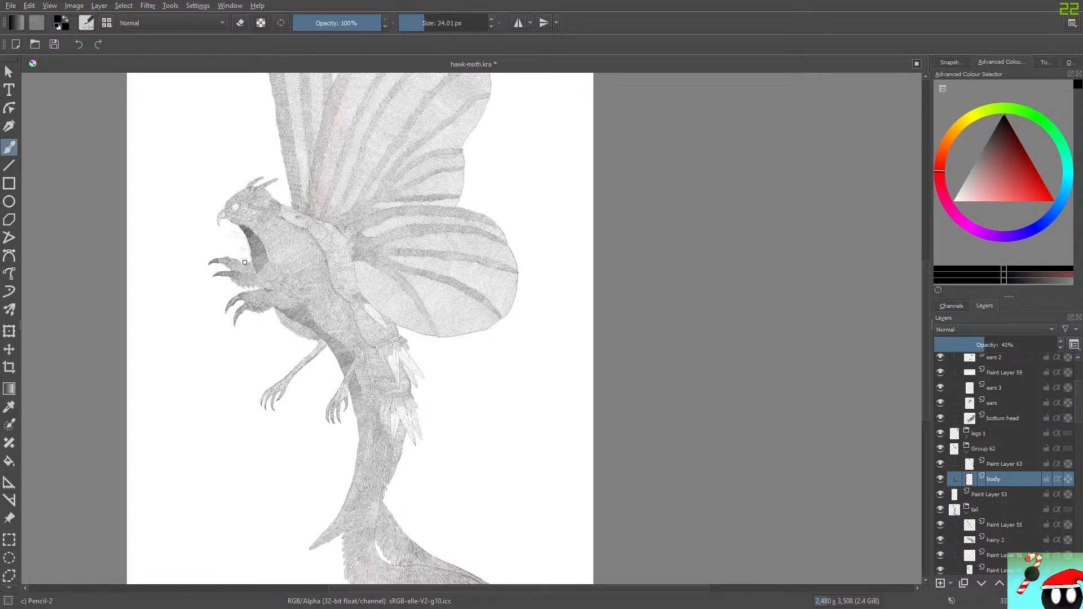
{"action": "mouse_move", "coordinate": [354, 420]}
{"action": "left_mouse_down"}
{"action": "mouse_move", "coordinate": [321, 374]}
{"action": "mouse_move", "coordinate": [257, 323]}
{"action": "mouse_move", "coordinate": [243, 252]}
{"action": "mouse_move", "coordinate": [225, 304]}
{"action": "mouse_move", "coordinate": [231, 220]}
{"action": "mouse_move", "coordinate": [248, 303]}
{"action": "mouse_move", "coordinate": [285, 372]}
{"action": "mouse_move", "coordinate": [305, 348]}
{"action": "mouse_move", "coordinate": [261, 276]}
{"action": "left_mouse_up"}
{"action": "key", "text": "slash"}
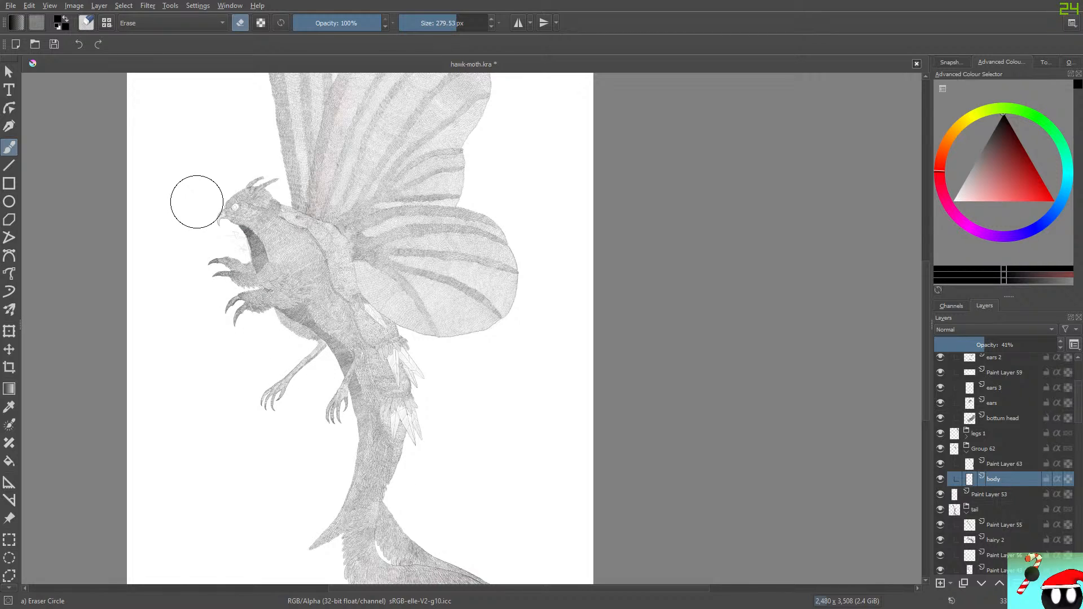
{"action": "key", "text": "slash"}
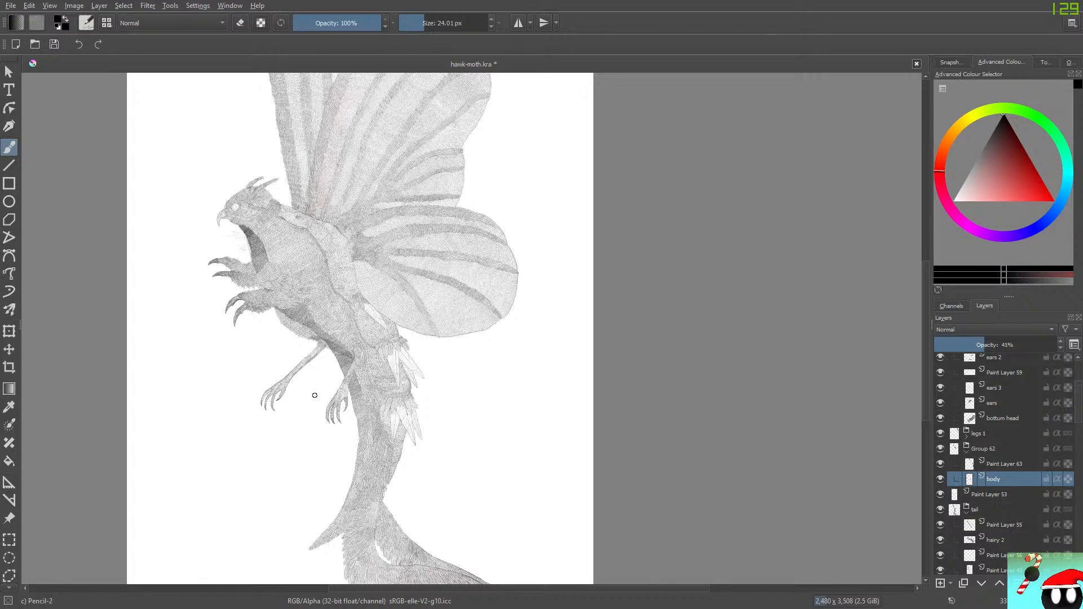
{"action": "left_click", "coordinate": [990, 345]}
{"action": "left_click_drag", "start_coordinate": [990, 344], "coordinate": [1056, 344]}
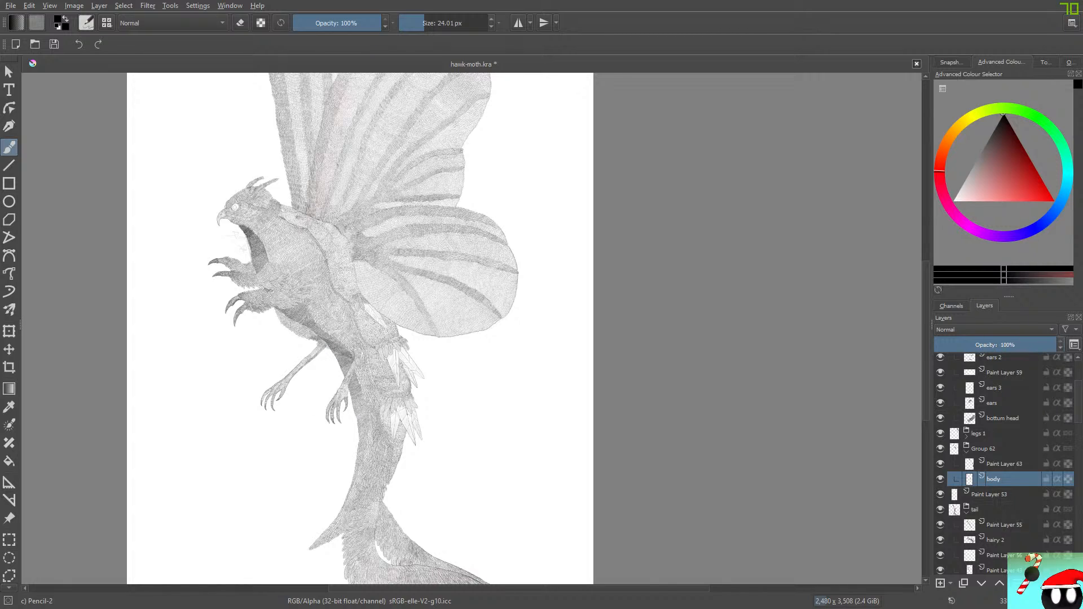
Step: Sketch guide lines for the far hind leg's thigh, joint and shin below the belly on the body layer
{"action": "mouse_move", "coordinate": [352, 358]}
{"action": "left_mouse_down"}
{"action": "mouse_move", "coordinate": [311, 338]}
{"action": "mouse_move", "coordinate": [379, 395]}
{"action": "left_mouse_up"}
{"action": "key", "text": "e"}
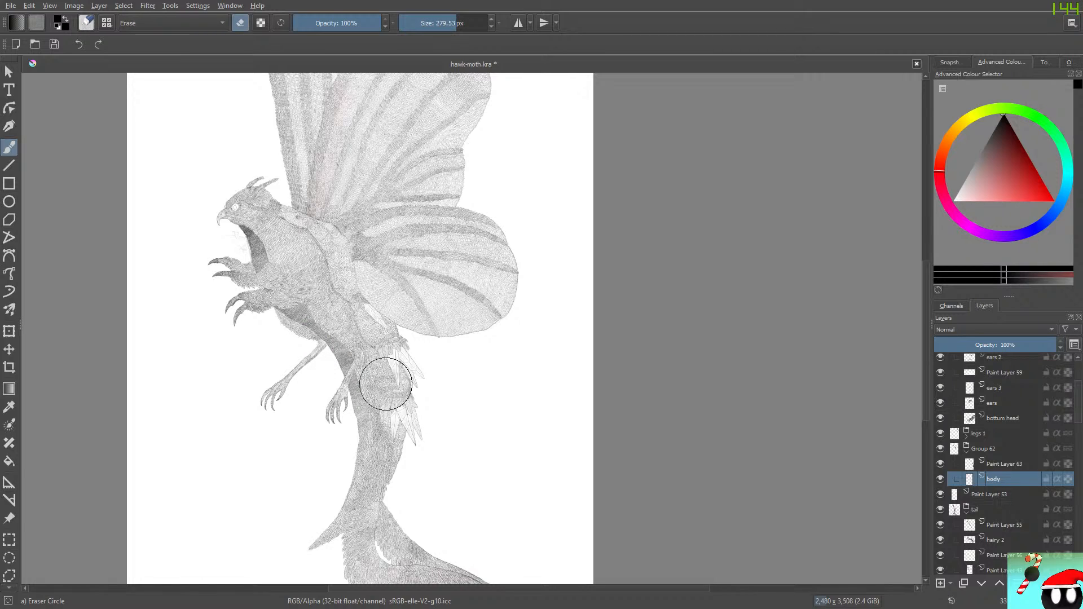
{"action": "key", "text": "/"}
{"action": "mouse_move", "coordinate": [360, 355]}
{"action": "left_mouse_down"}
{"action": "mouse_move", "coordinate": [324, 350]}
{"action": "mouse_move", "coordinate": [332, 357]}
{"action": "mouse_move", "coordinate": [298, 381]}
{"action": "mouse_move", "coordinate": [319, 344]}
{"action": "mouse_move", "coordinate": [290, 318]}
{"action": "left_mouse_up"}
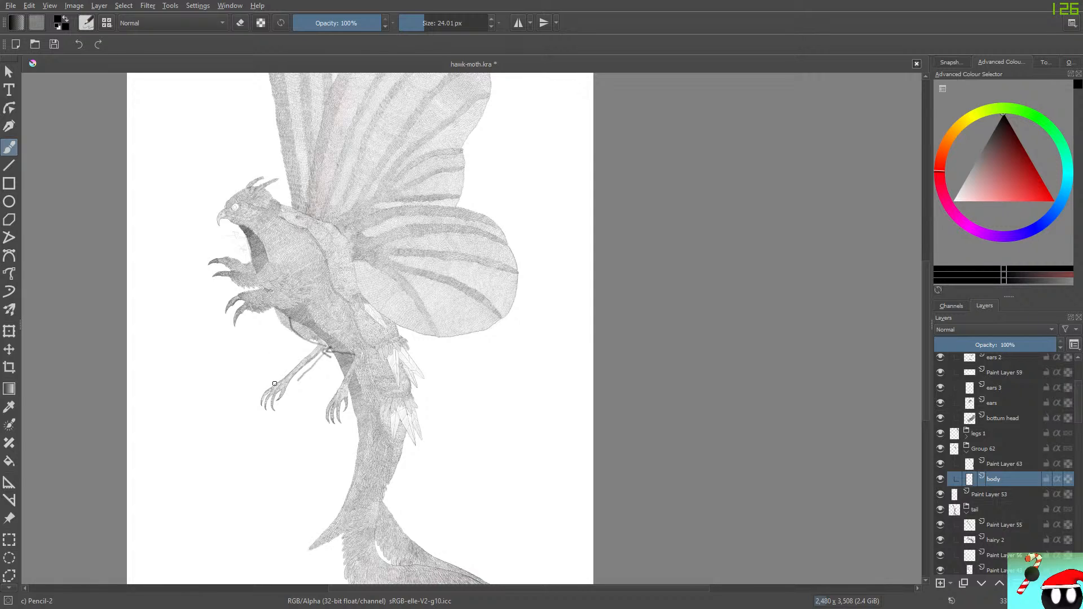
Step: Identify the leg 2 group by toggling its visibility, and try moving it slightly down and towards the tail
{"action": "scroll", "coordinate": [1005, 465], "scroll_direction": "down", "scroll_amount": 5}
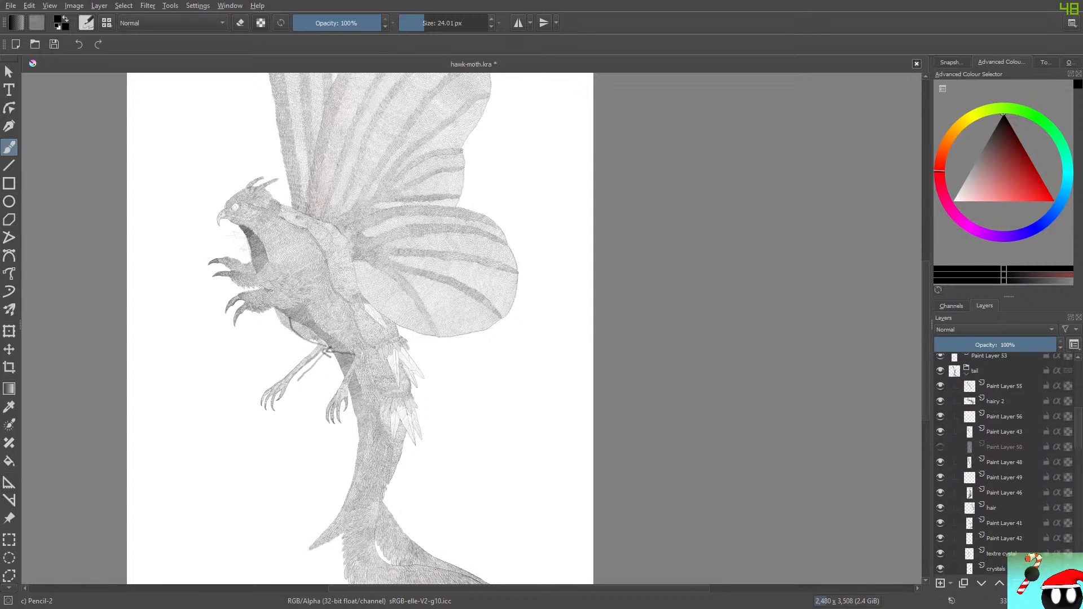
{"action": "scroll", "coordinate": [1005, 466], "scroll_direction": "down", "scroll_amount": 4}
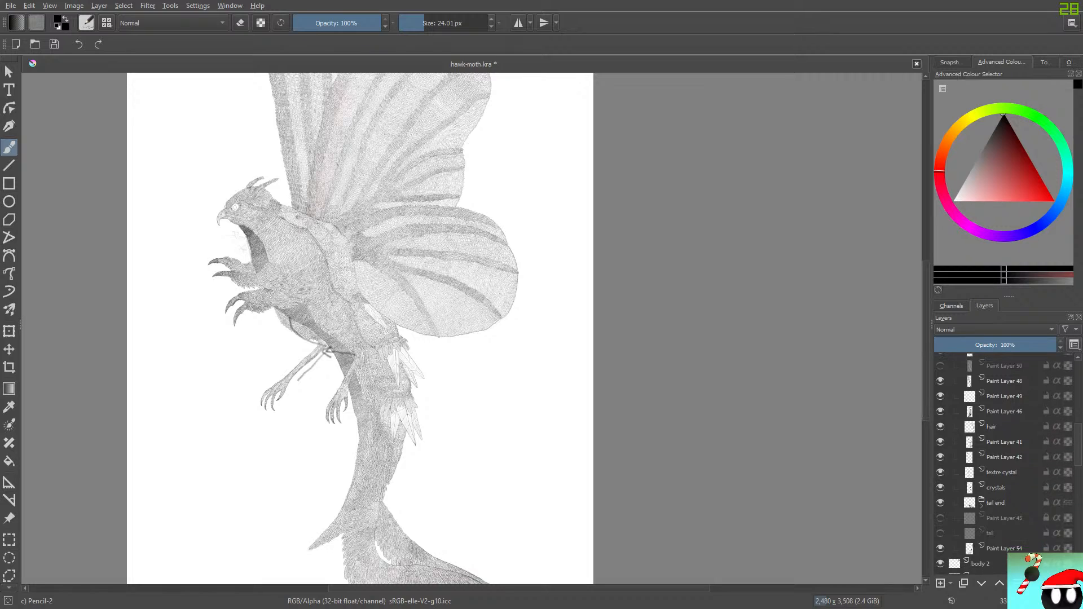
{"action": "scroll", "coordinate": [1004, 465], "scroll_direction": "down", "scroll_amount": 1}
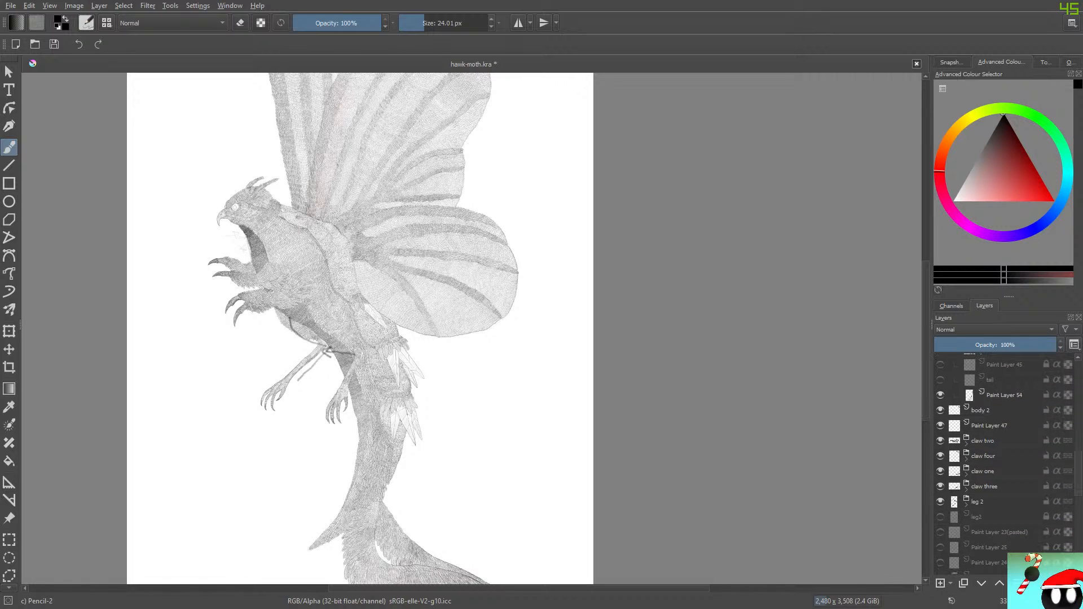
{"action": "scroll", "coordinate": [1005, 466], "scroll_direction": "down", "scroll_amount": 4}
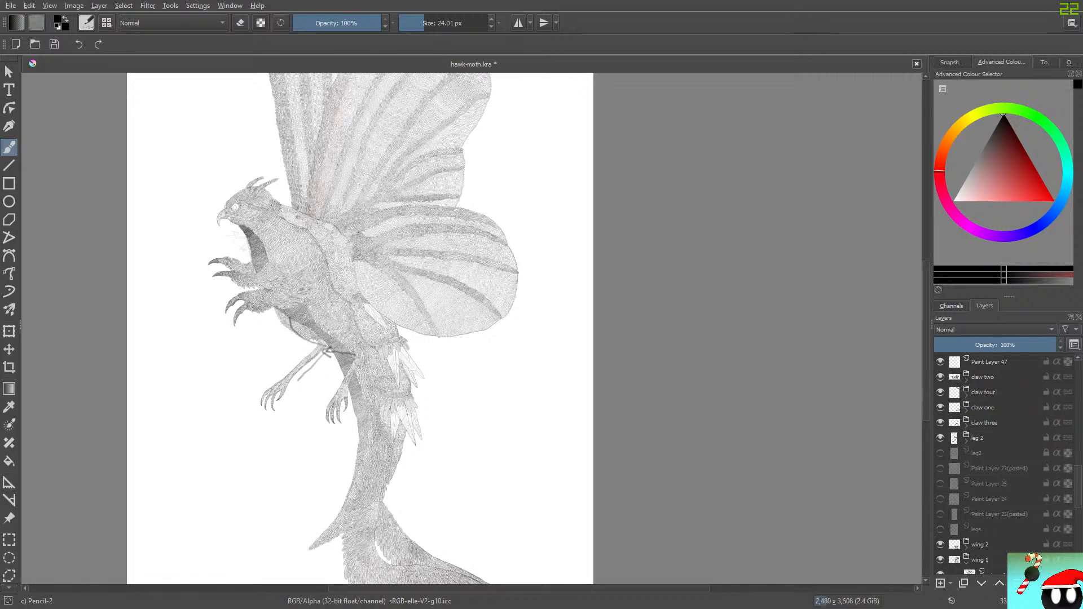
{"action": "left_click", "coordinate": [940, 438]}
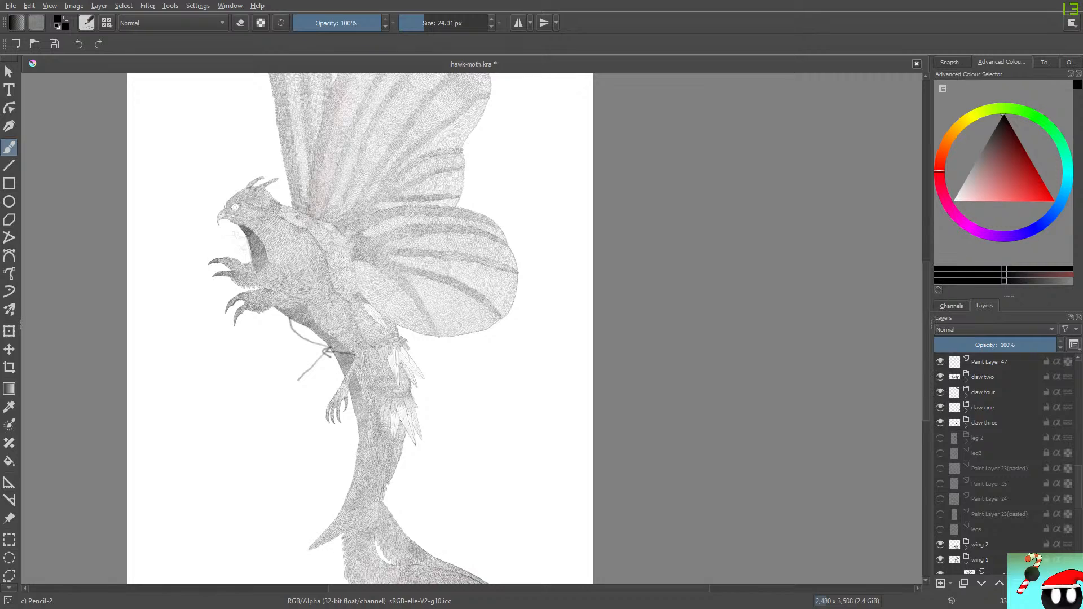
{"action": "left_click", "coordinate": [940, 438]}
{"action": "left_click", "coordinate": [985, 438]}
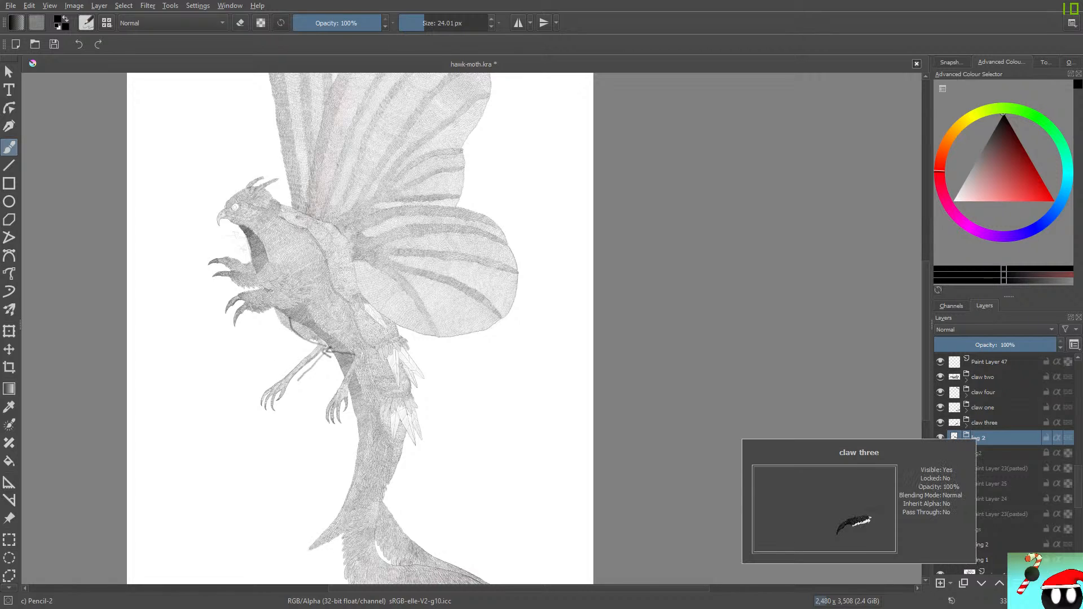
{"action": "left_click", "coordinate": [9, 349]}
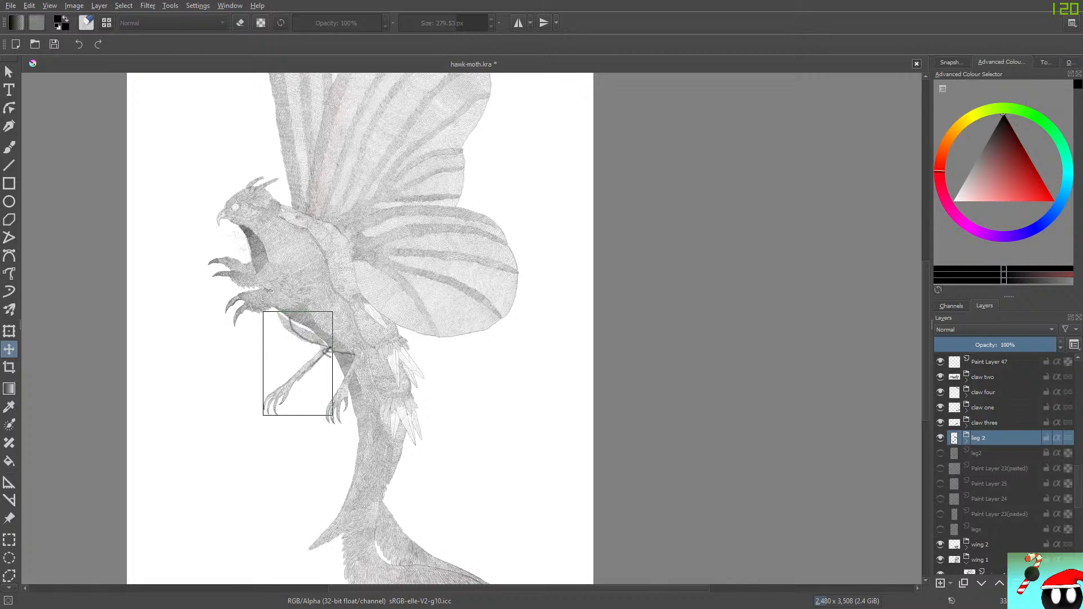
{"action": "mouse_move", "coordinate": [298, 365]}
{"action": "left_mouse_down"}
{"action": "mouse_move", "coordinate": [284, 361]}
{"action": "mouse_move", "coordinate": [302, 368]}
{"action": "left_mouse_up"}
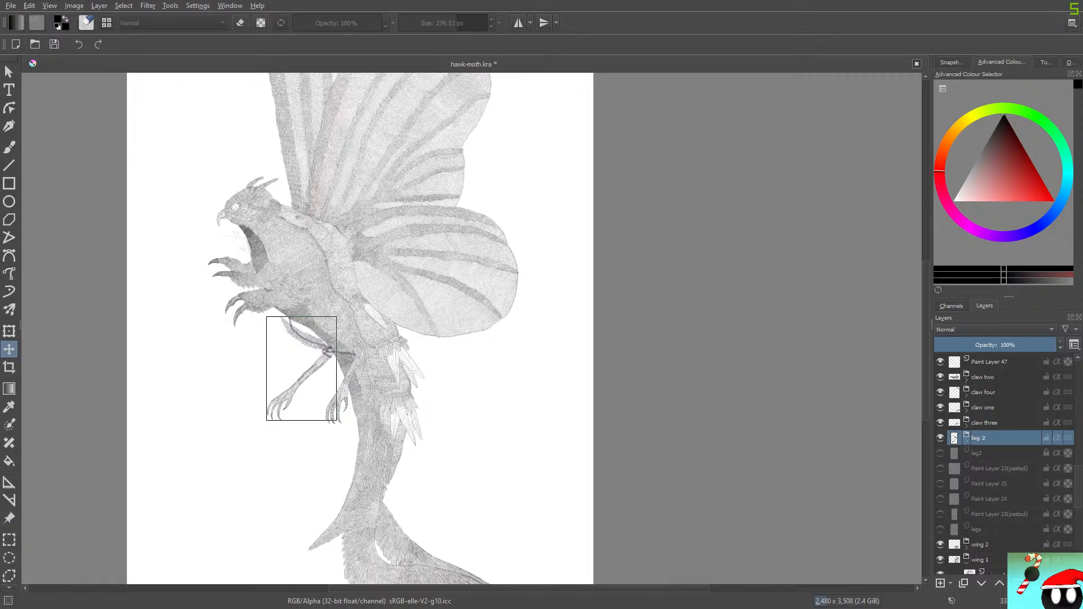
Step: Hide the body sketch layer in Group 62
{"action": "scroll", "coordinate": [1004, 466], "scroll_direction": "up", "scroll_amount": 1}
{"action": "scroll", "coordinate": [1004, 466], "scroll_direction": "up", "scroll_amount": 6}
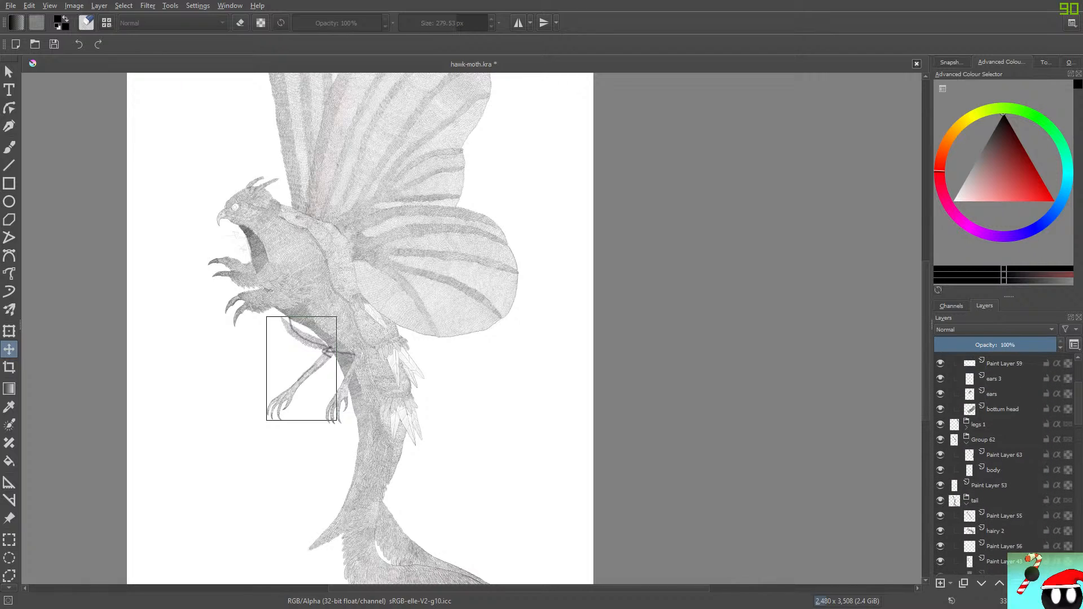
{"action": "left_click", "coordinate": [940, 454]}
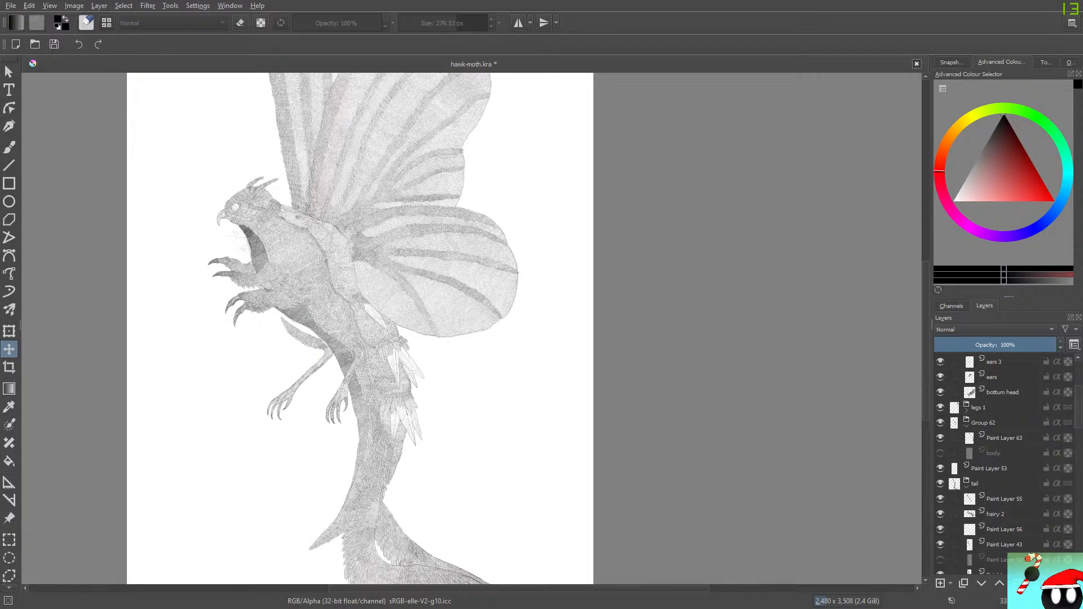
{"action": "scroll", "coordinate": [1004, 466], "scroll_direction": "down", "scroll_amount": 1}
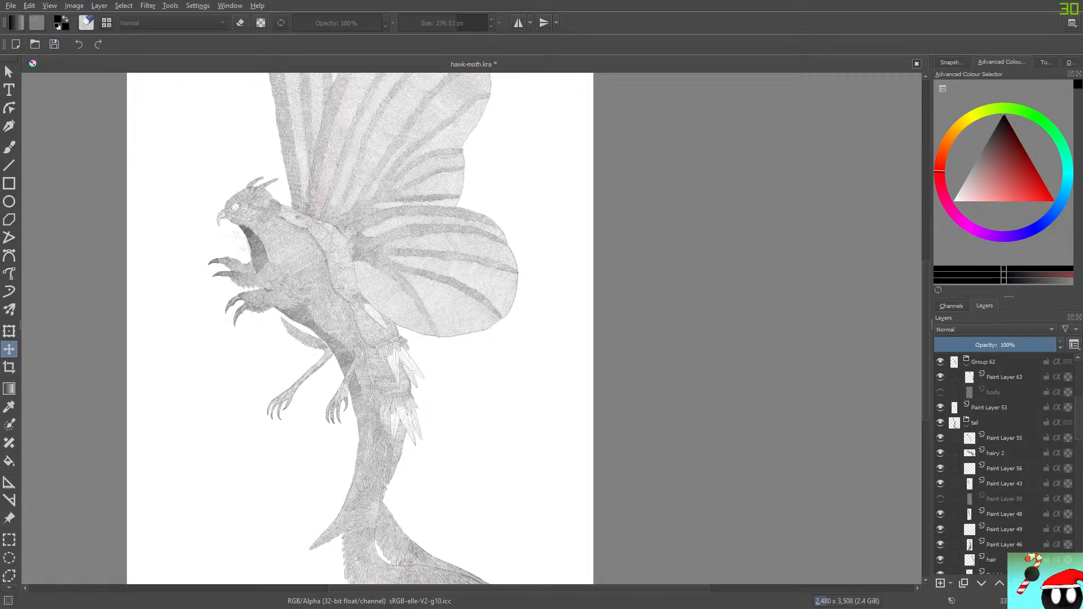
Step: Try the leg 2 group at several positions below the belly, undo the moves and switch back to the pencil brush
{"action": "left_click_drag", "start_coordinate": [301, 377], "coordinate": [293, 350]}
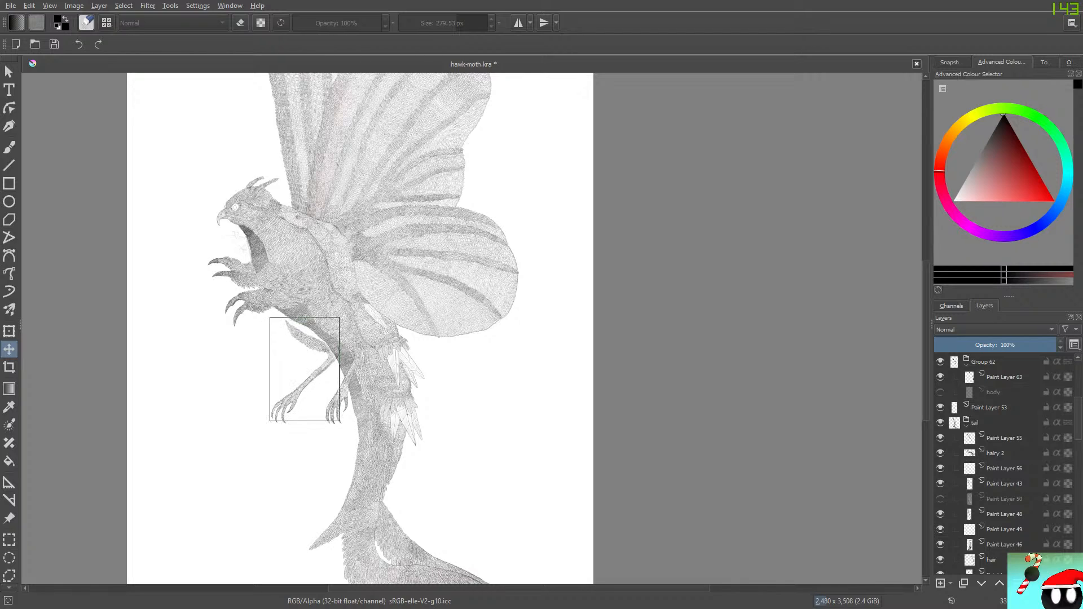
{"action": "left_click_drag", "start_coordinate": [293, 350], "coordinate": [294, 352]}
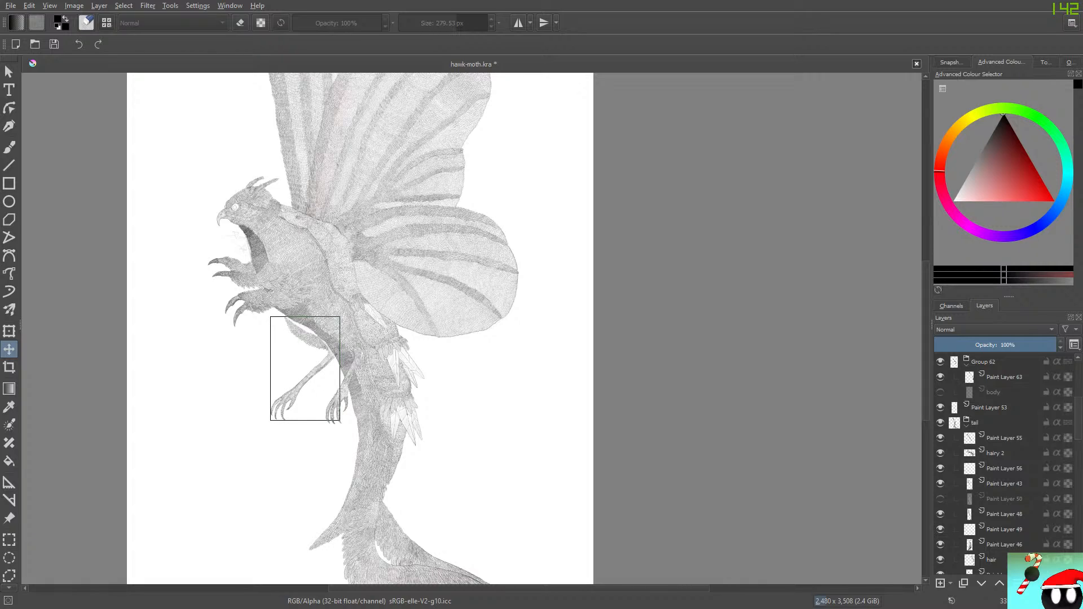
{"action": "mouse_move", "coordinate": [294, 352]}
{"action": "left_mouse_down"}
{"action": "mouse_move", "coordinate": [285, 339]}
{"action": "mouse_move", "coordinate": [276, 347]}
{"action": "mouse_move", "coordinate": [291, 351]}
{"action": "left_mouse_up"}
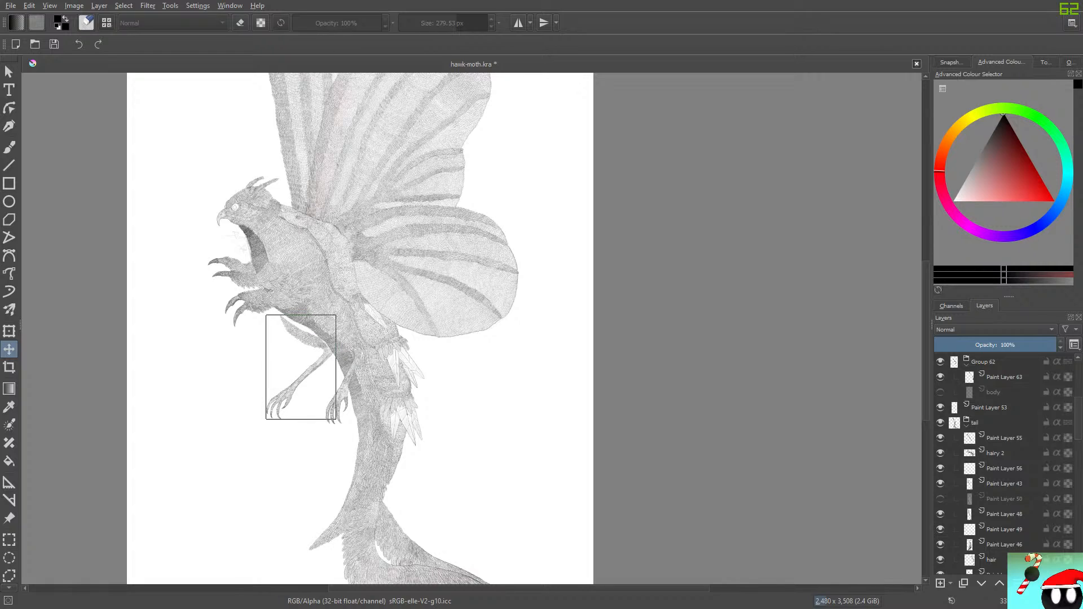
{"action": "left_click_drag", "start_coordinate": [291, 351], "coordinate": [266, 351]}
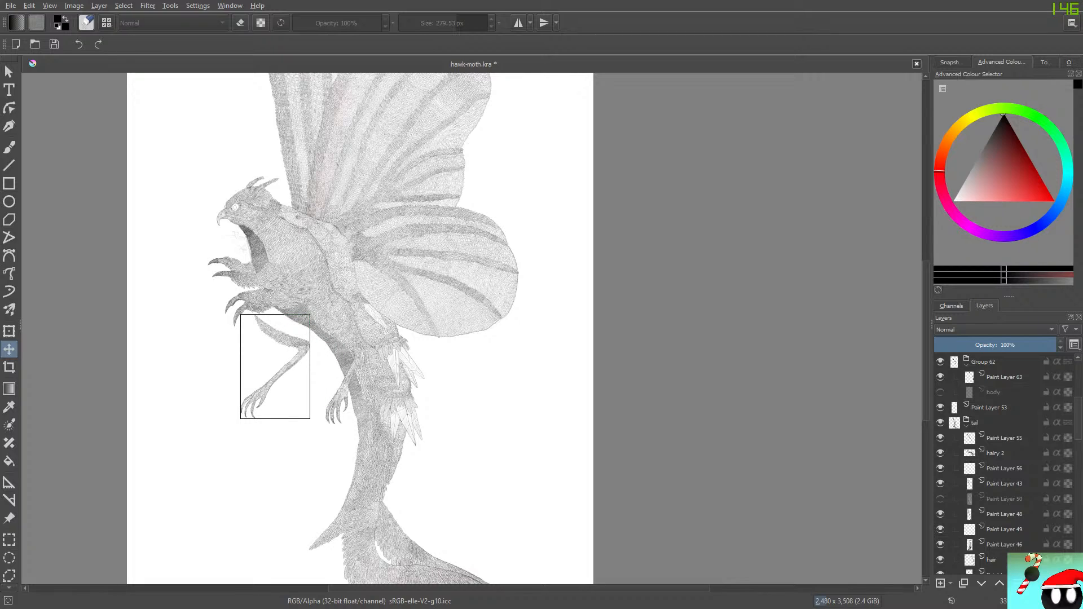
{"action": "left_click_drag", "start_coordinate": [266, 351], "coordinate": [320, 342]}
{"action": "left_click_drag", "start_coordinate": [324, 405], "coordinate": [287, 370]}
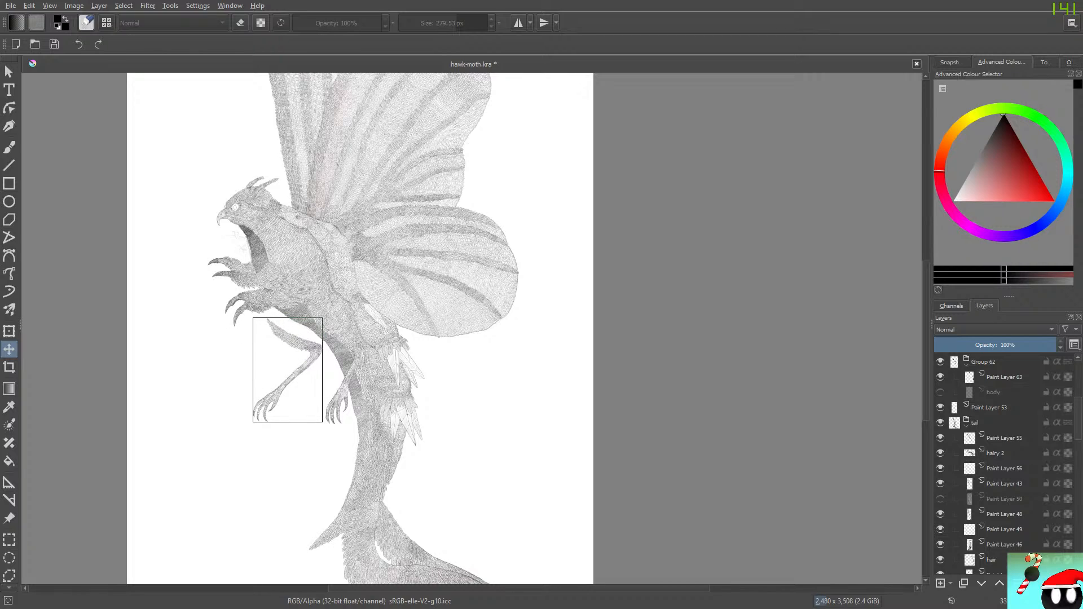
{"action": "left_click_drag", "start_coordinate": [288, 370], "coordinate": [289, 369]}
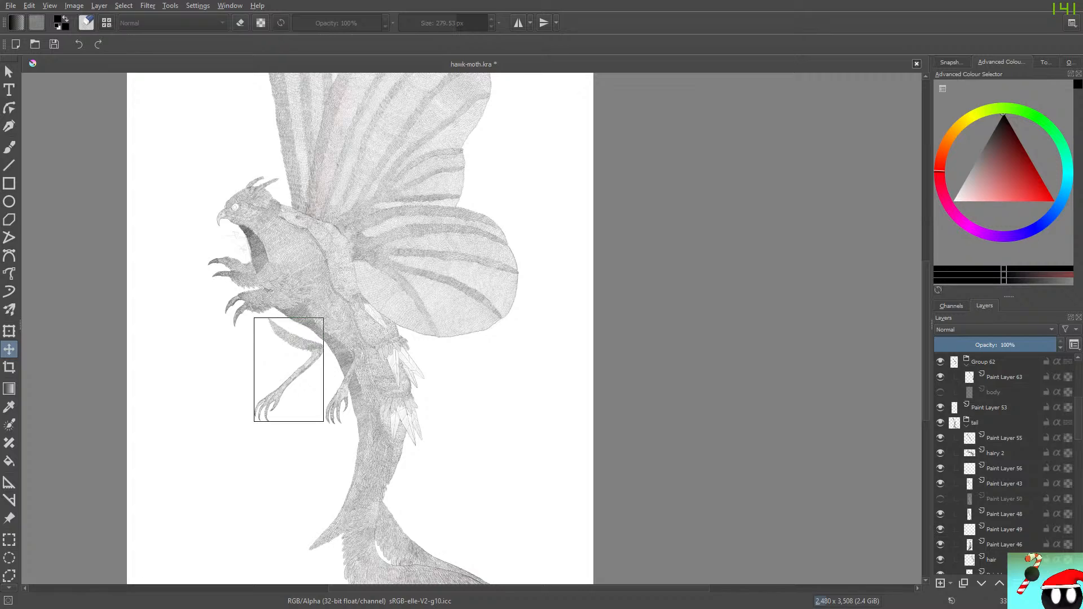
{"action": "left_click_drag", "start_coordinate": [289, 370], "coordinate": [302, 369]}
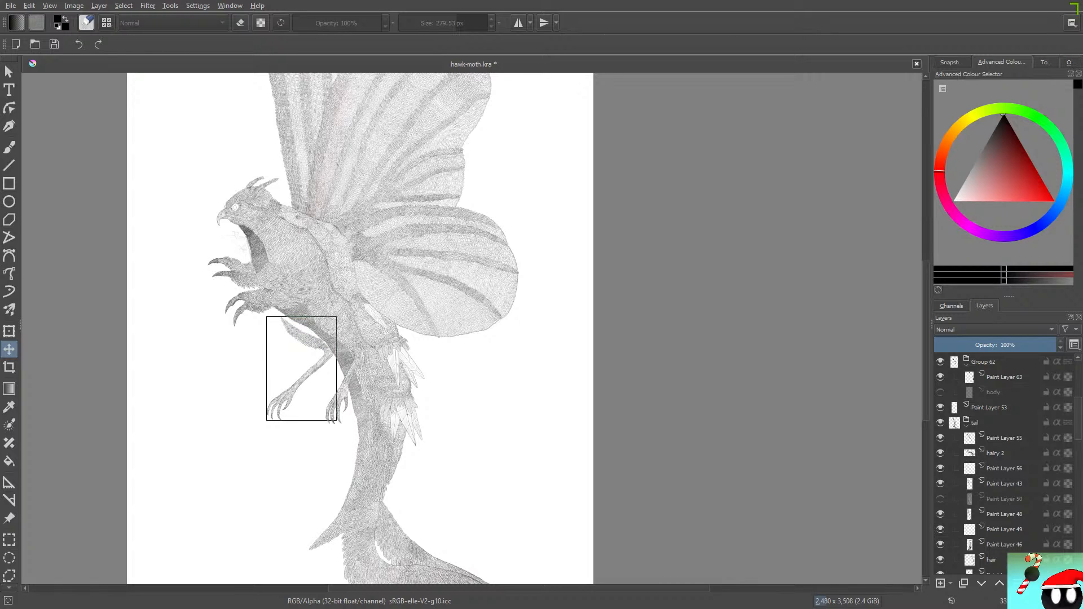
{"action": "key", "text": "ctrl+z"}
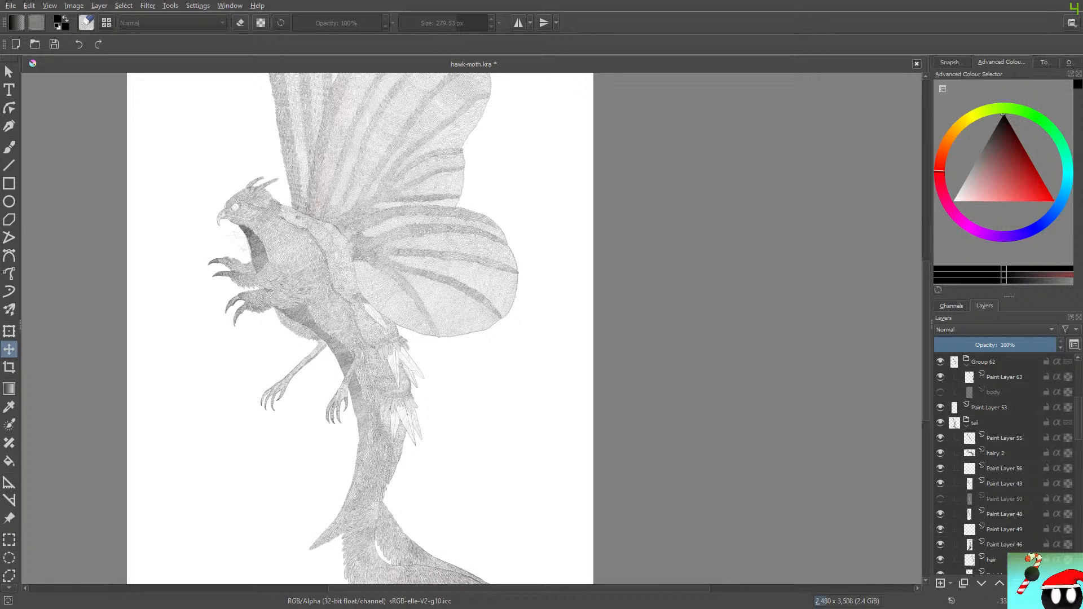
{"action": "key", "text": "slash"}
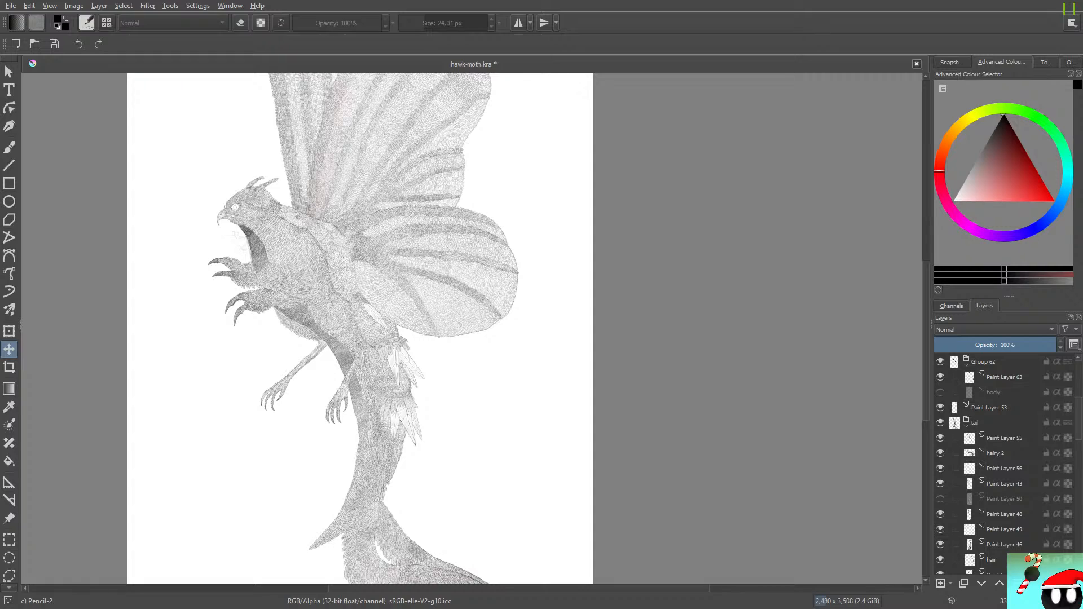
Step: Select Paint Layer 56 in the tail group and toggle its visibility to check what it contributes
{"action": "left_click", "coordinate": [1004, 438]}
{"action": "left_click", "coordinate": [1008, 468]}
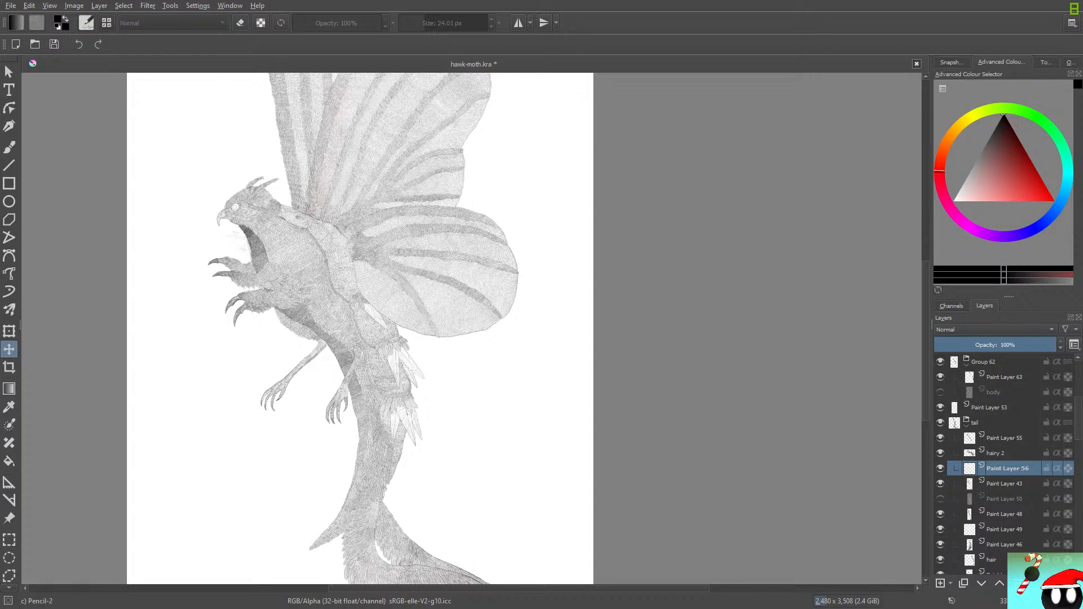
{"action": "left_click", "coordinate": [941, 469]}
{"action": "left_click", "coordinate": [941, 469]}
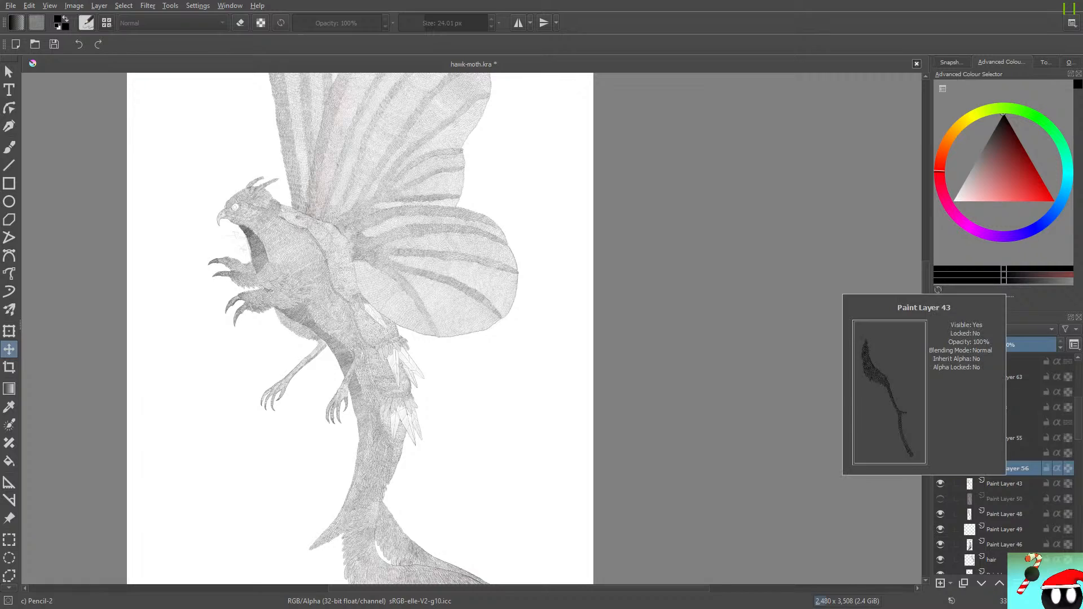
Step: Try painting white over the creature's back on Paint Layer 56 with a 65.87 px pencil brush, and undo it
{"action": "right_click", "coordinate": [183, 262]}
{"action": "left_click_drag", "start_coordinate": [164, 250], "coordinate": [158, 251]}
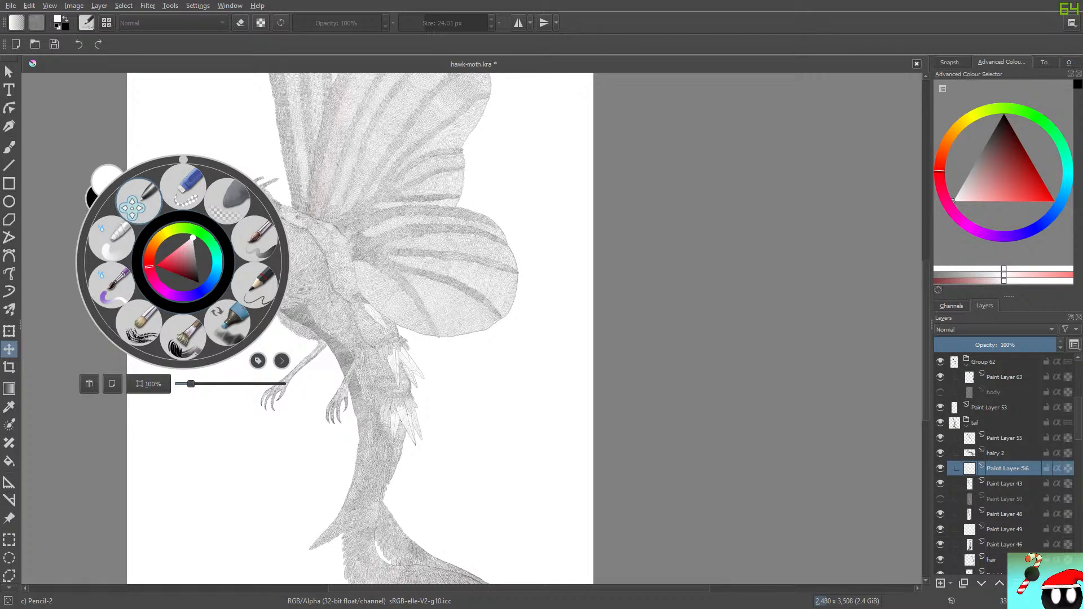
{"action": "left_click", "coordinate": [121, 160]}
{"action": "key", "text": "b"}
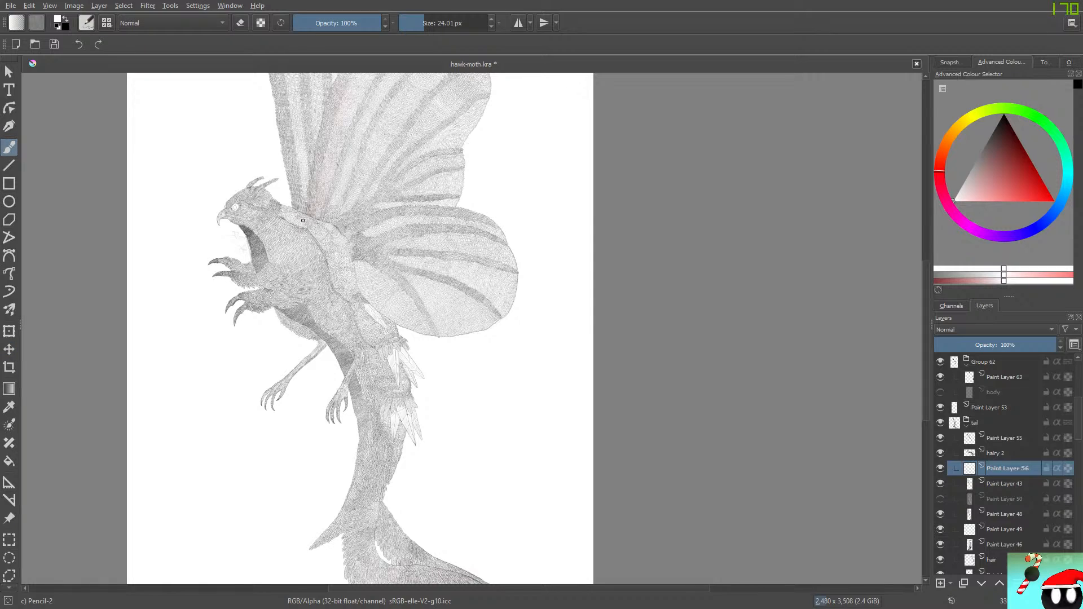
{"action": "left_click_drag", "start_coordinate": [294, 215], "coordinate": [267, 262]}
{"action": "left_click", "coordinate": [434, 23]}
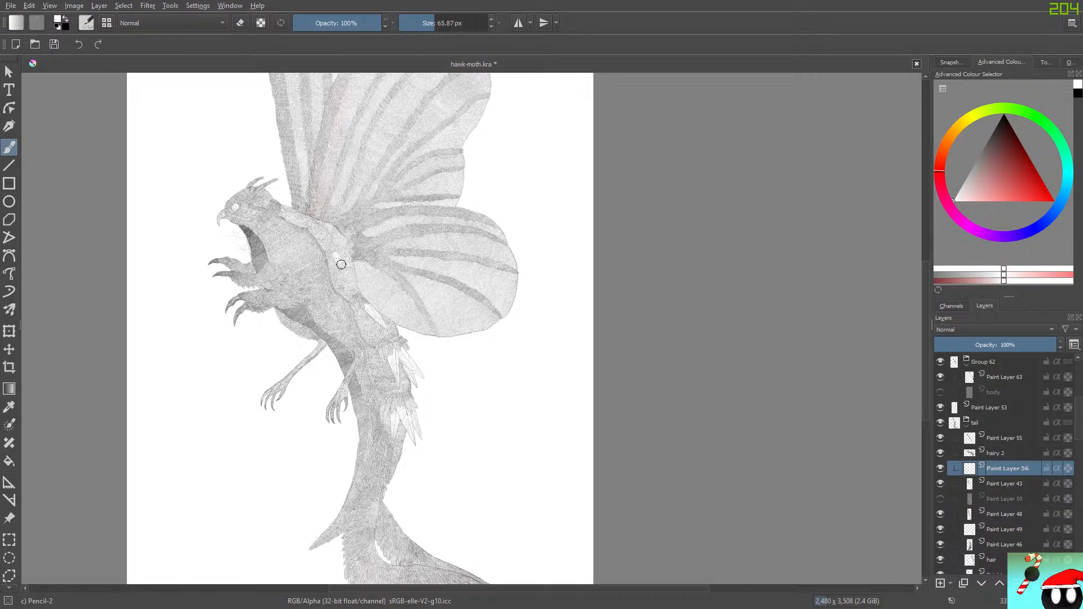
{"action": "left_click_drag", "start_coordinate": [338, 258], "coordinate": [342, 285]}
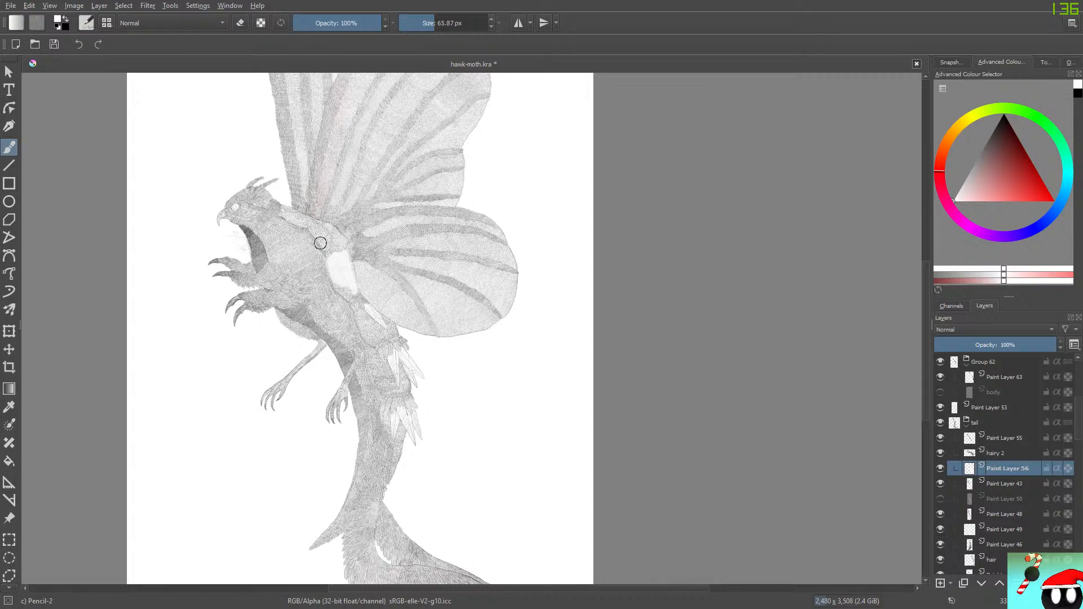
{"action": "key", "text": "ctrl+z"}
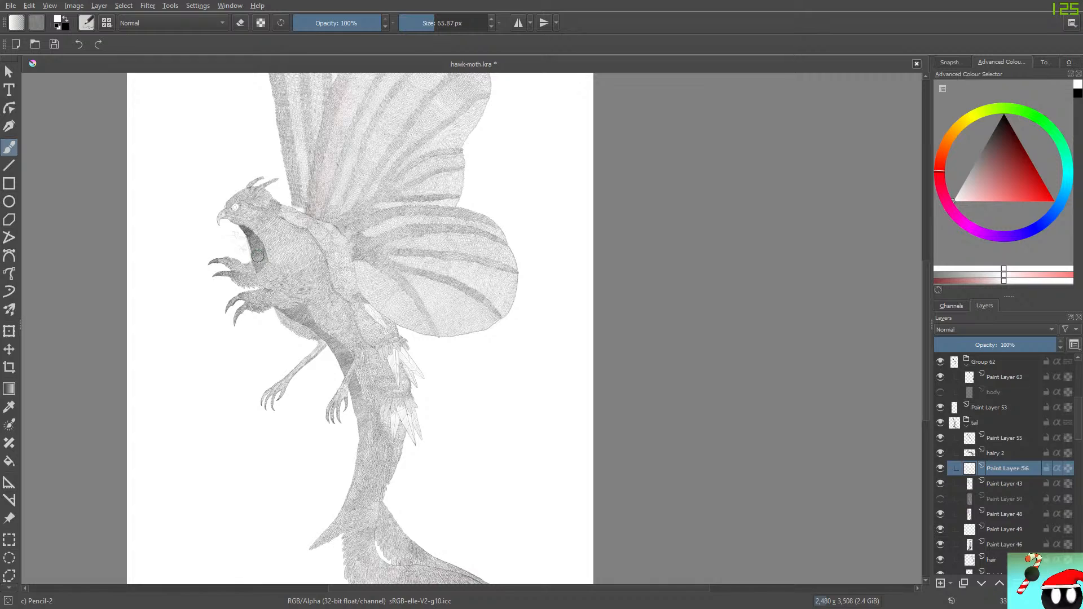
Step: Draw a black 5.19 px pencil line for the back's upper edge across the white gap at the wing base on hairy 2
{"action": "left_click", "coordinate": [995, 454]}
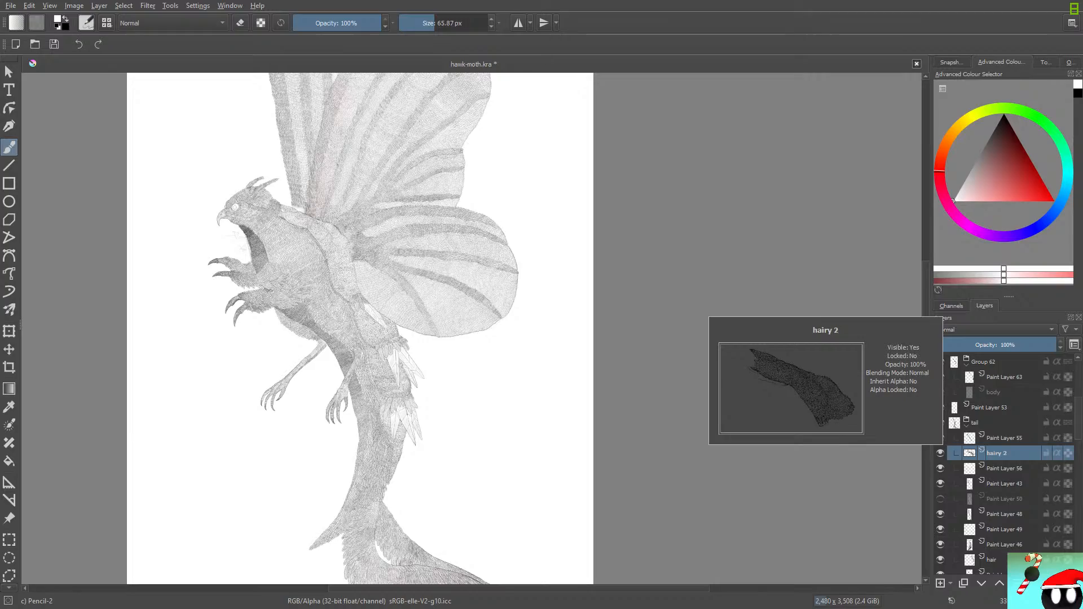
{"action": "scroll", "coordinate": [346, 162], "scroll_direction": "up", "scroll_amount": 5}
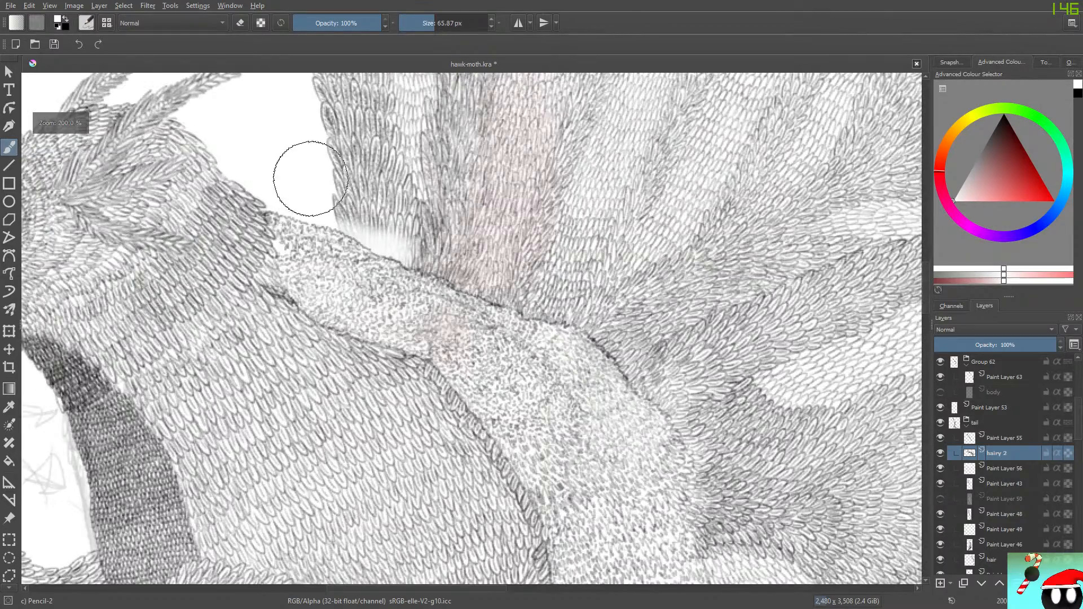
{"action": "scroll", "coordinate": [310, 178], "scroll_direction": "up", "scroll_amount": 1}
{"action": "scroll", "coordinate": [420, 170], "scroll_direction": "down", "scroll_amount": 1}
{"action": "scroll", "coordinate": [421, 173], "scroll_direction": "up", "scroll_amount": 1}
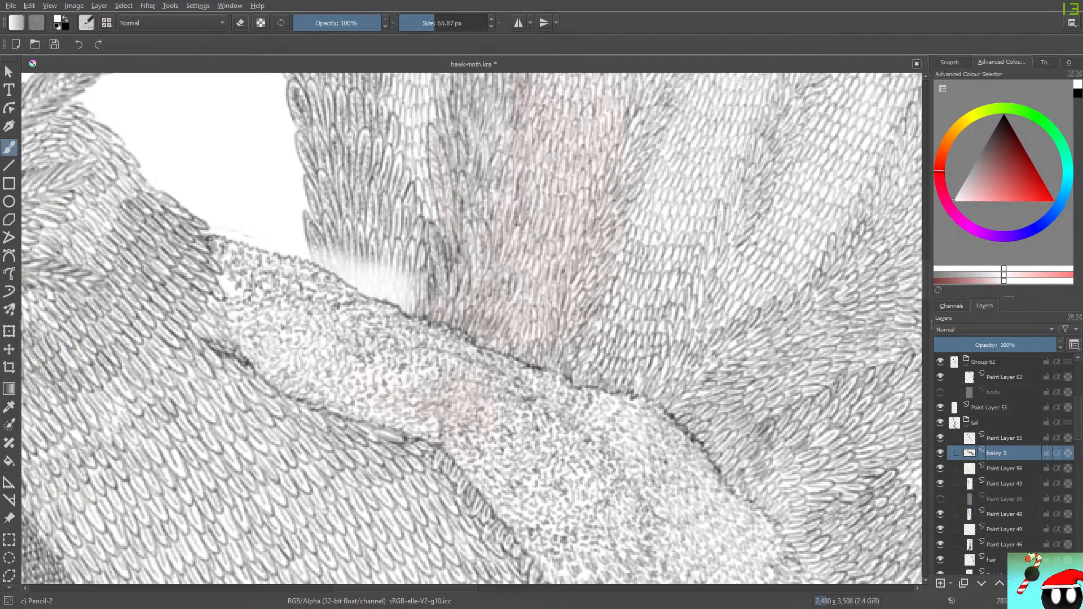
{"action": "left_click_drag", "start_coordinate": [420, 23], "coordinate": [414, 23]}
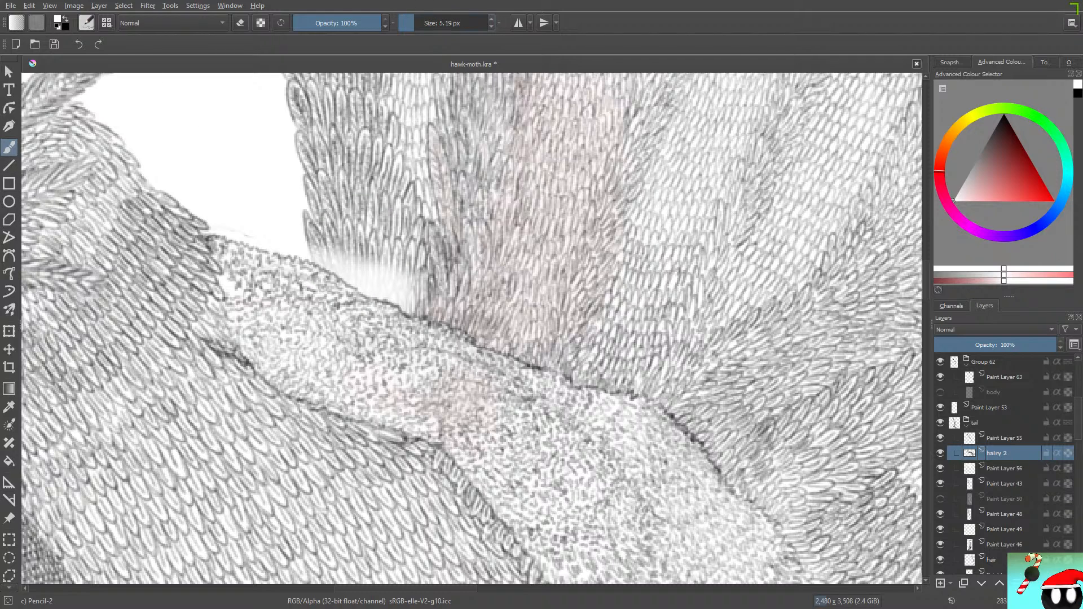
{"action": "right_click", "coordinate": [373, 274]}
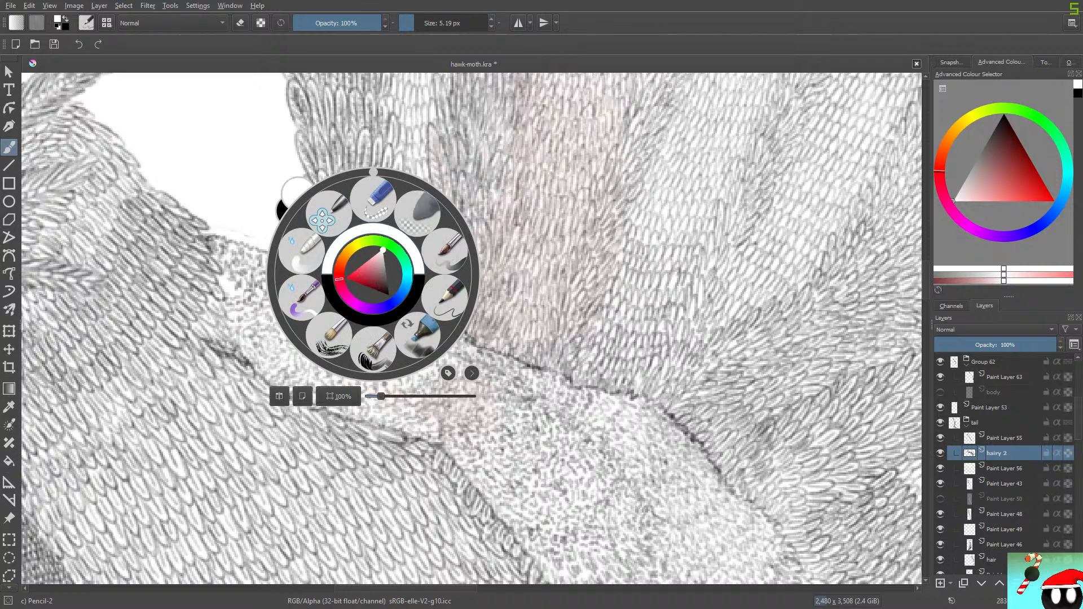
{"action": "left_click_drag", "start_coordinate": [383, 252], "coordinate": [389, 294]}
{"action": "right_click", "coordinate": [370, 206]}
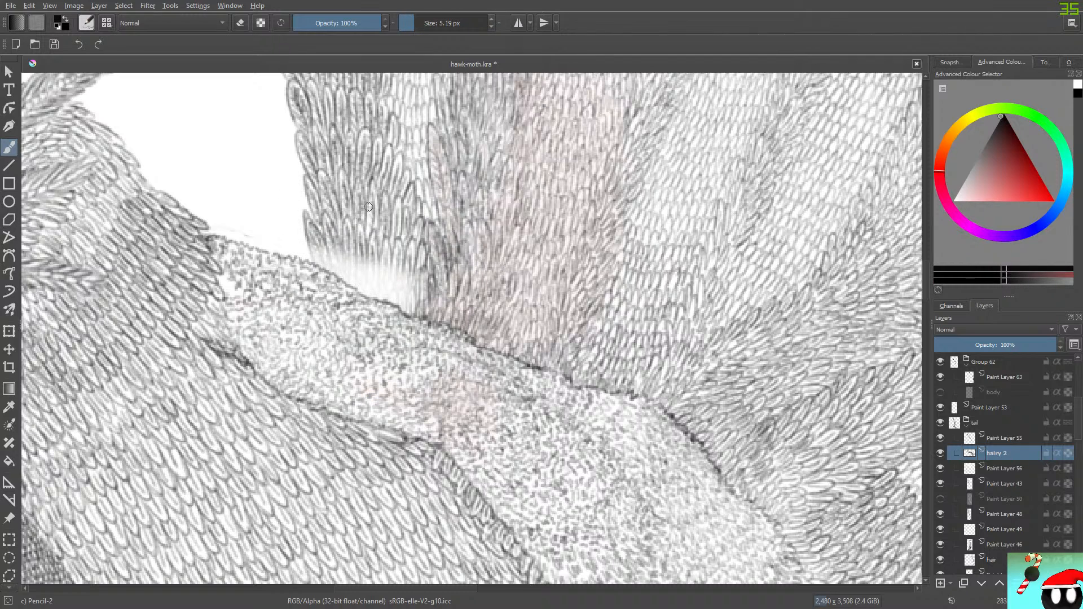
{"action": "left_click_drag", "start_coordinate": [309, 262], "coordinate": [417, 286]}
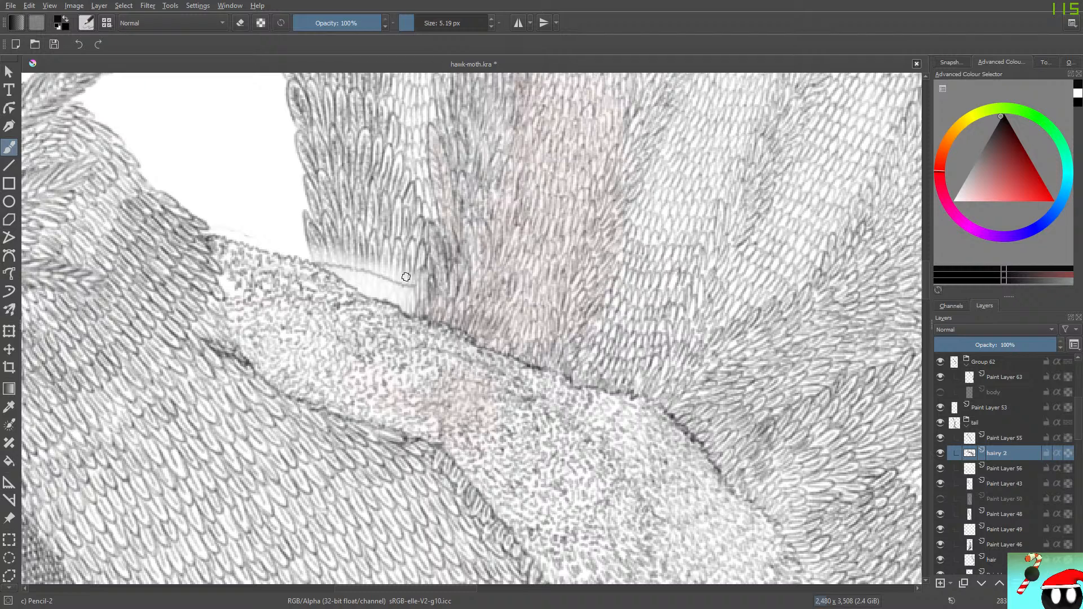
Step: Erase along the wing base on Paint Layer 56 at 5.19 px and fill the gap below the new edge line with stippling
{"action": "left_click", "coordinate": [1005, 469]}
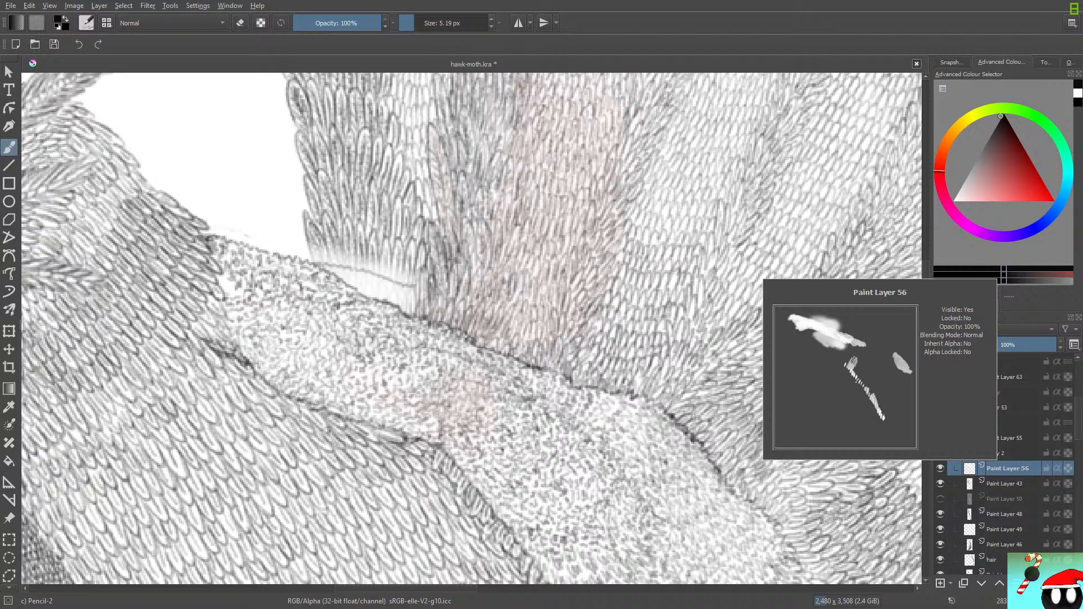
{"action": "key", "text": "t"}
{"action": "key", "text": "b"}
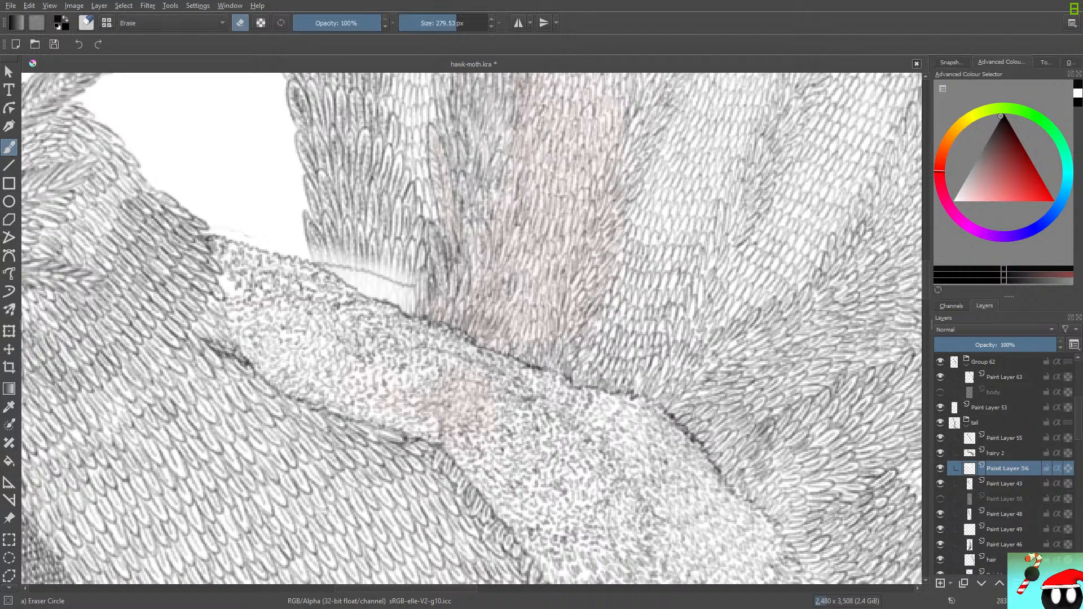
{"action": "left_click_drag", "start_coordinate": [429, 291], "coordinate": [398, 302]}
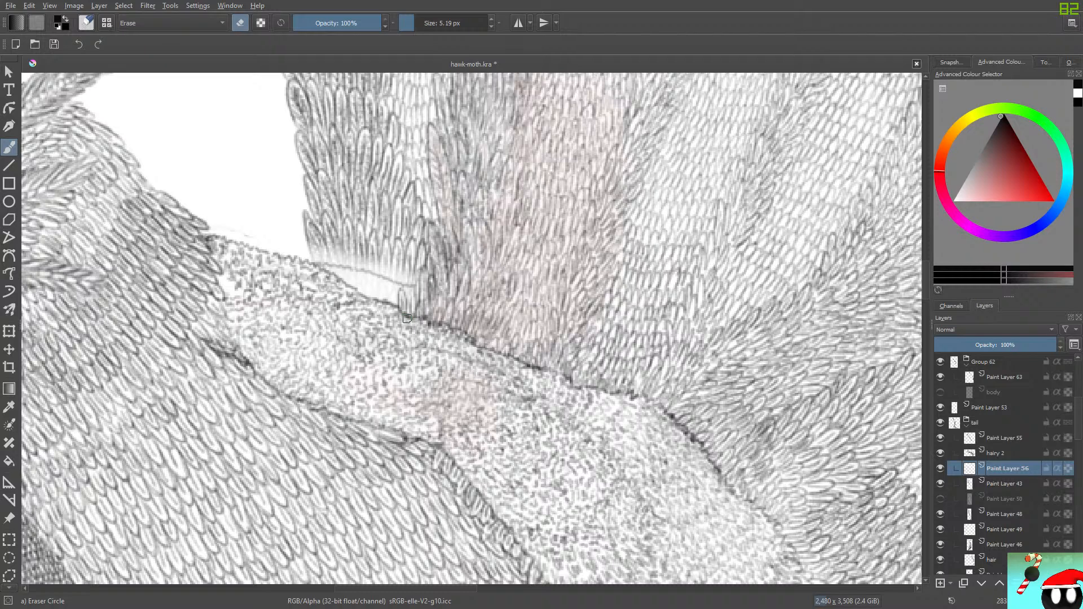
{"action": "key", "text": "e"}
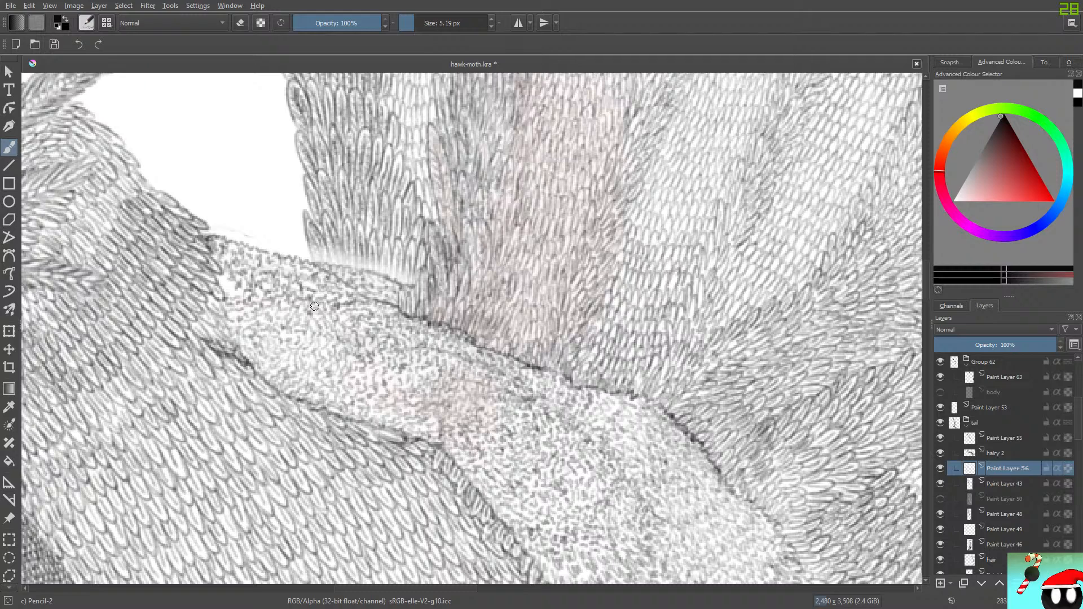
{"action": "key", "text": "e"}
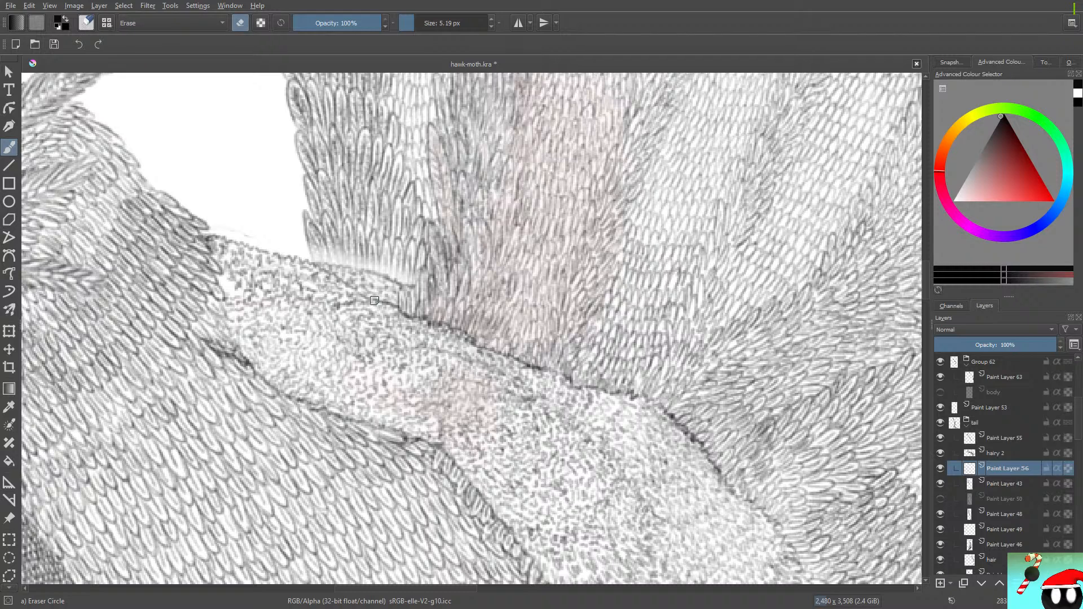
Step: Erase the white haze over the lower wing scales on Paint Layer 56 with the Eraser Soft brush at 5.19 px
{"action": "key", "text": "F5"}
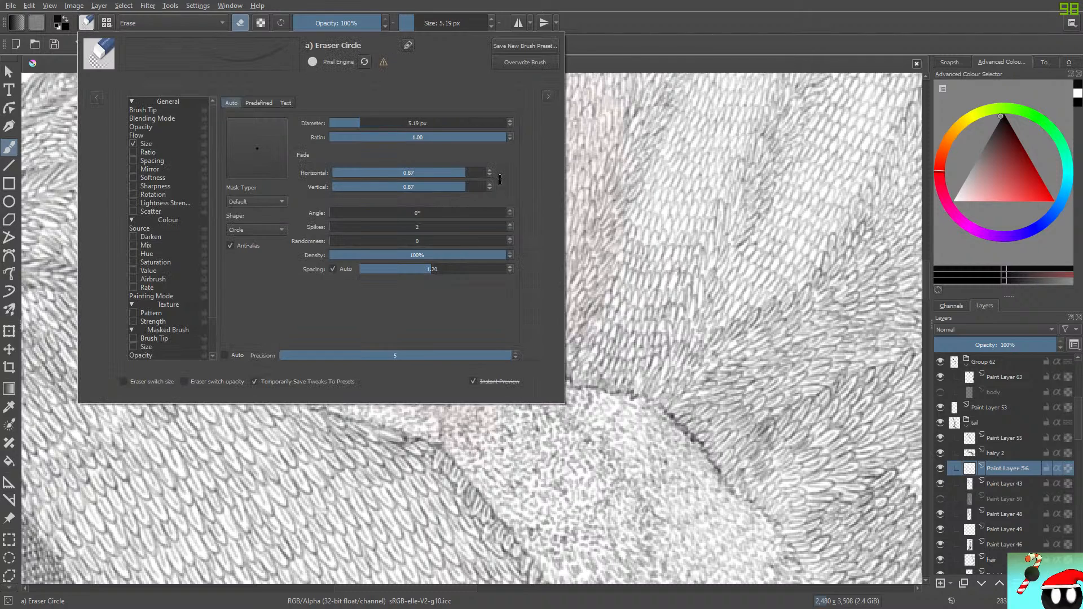
{"action": "left_click", "coordinate": [139, 145]}
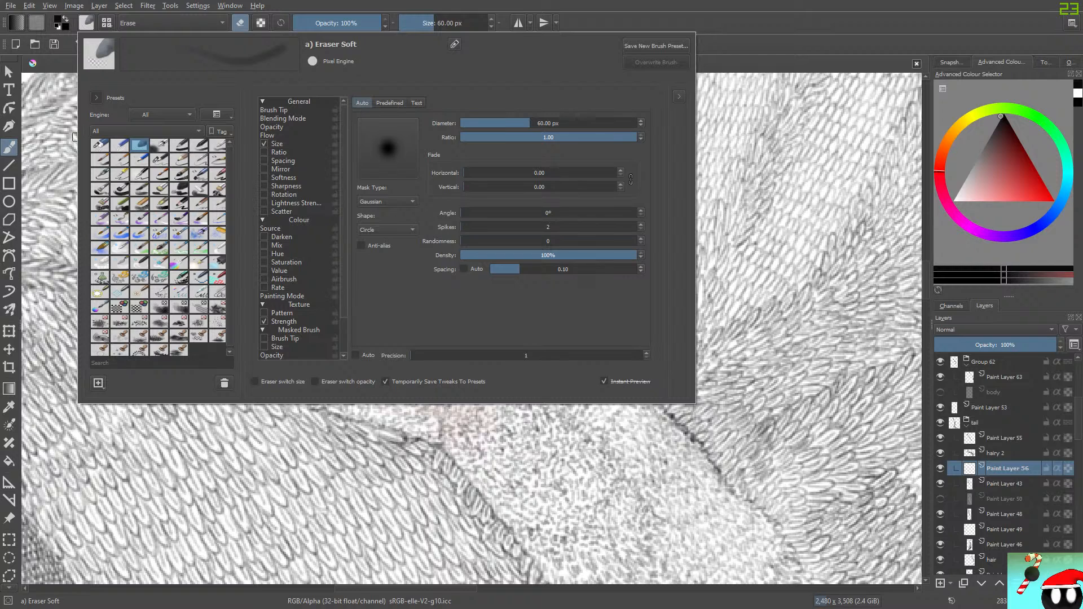
{"action": "key", "text": "F5"}
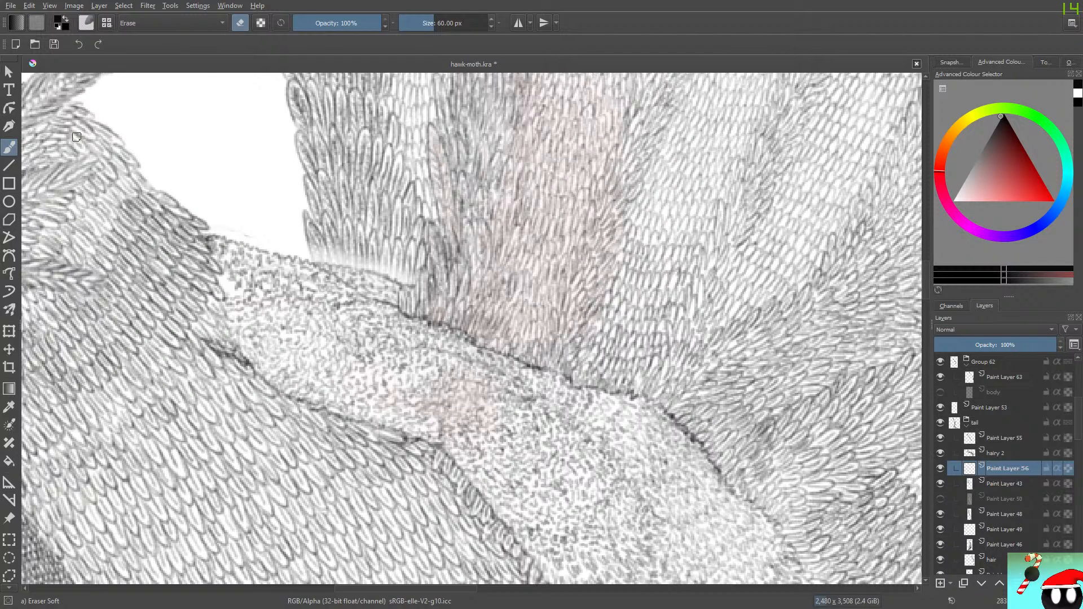
{"action": "left_click", "coordinate": [420, 23]}
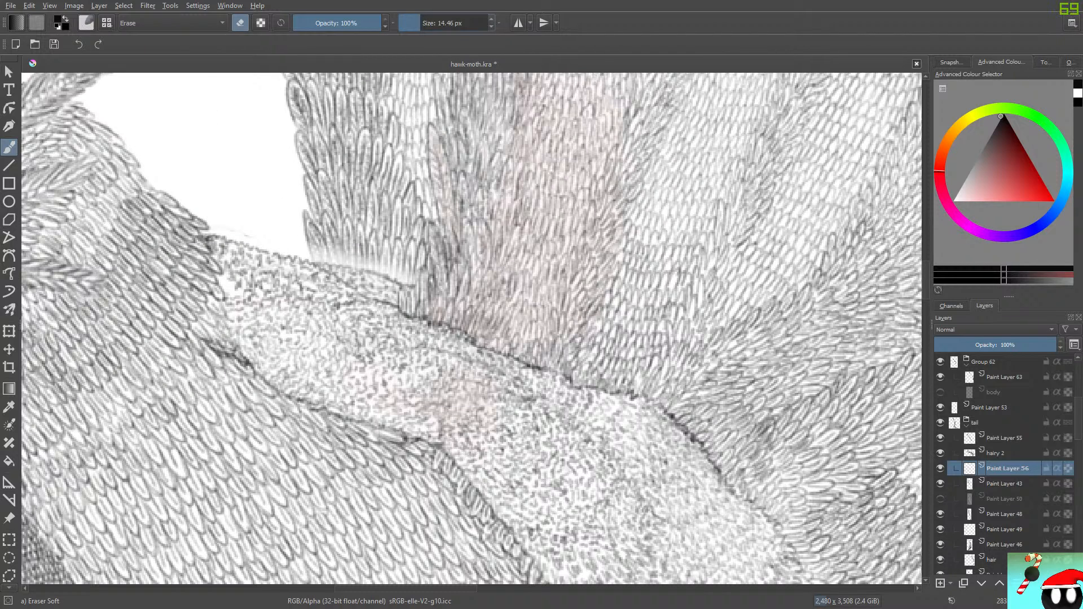
{"action": "left_click_drag", "start_coordinate": [420, 24], "coordinate": [408, 23]}
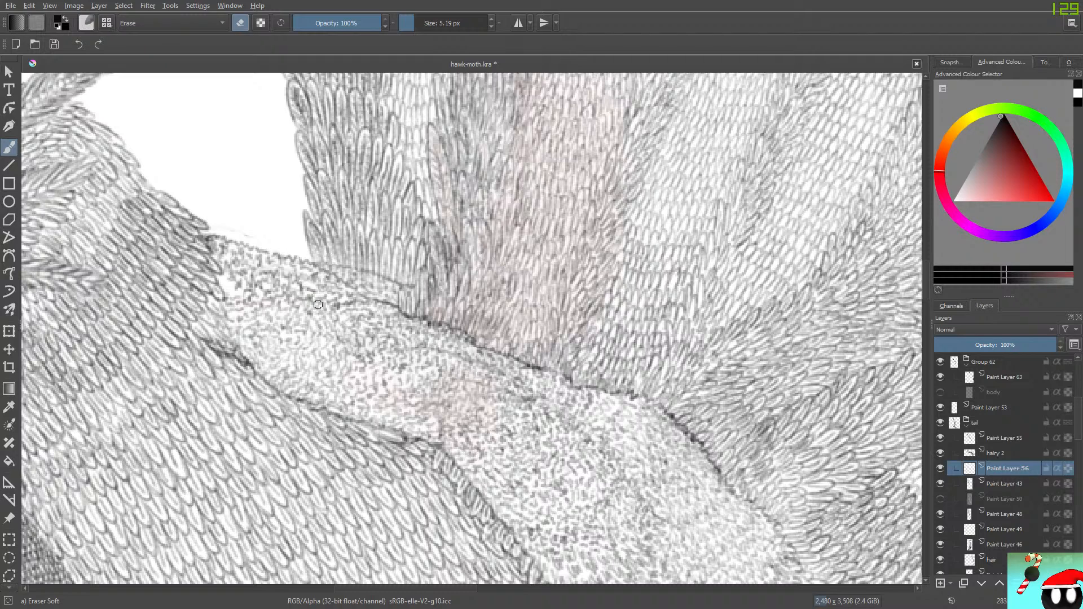
Step: Redraw the back's upper edge along the wing base on the hairy 2 layer with the 5.19 px Pencil-2 brush
{"action": "key", "text": "Page_Up"}
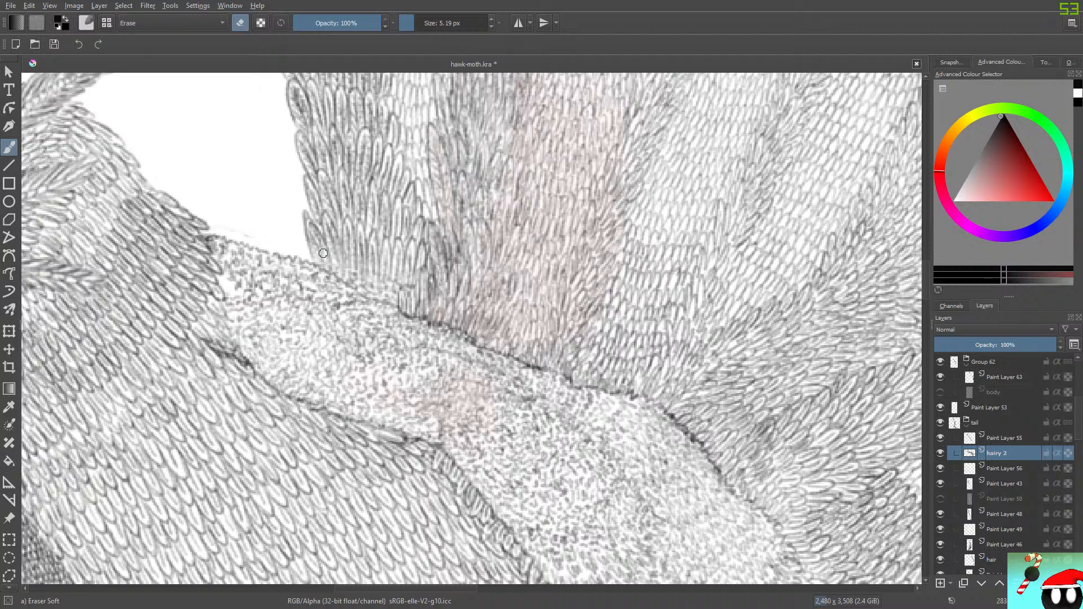
{"action": "key", "text": "slash"}
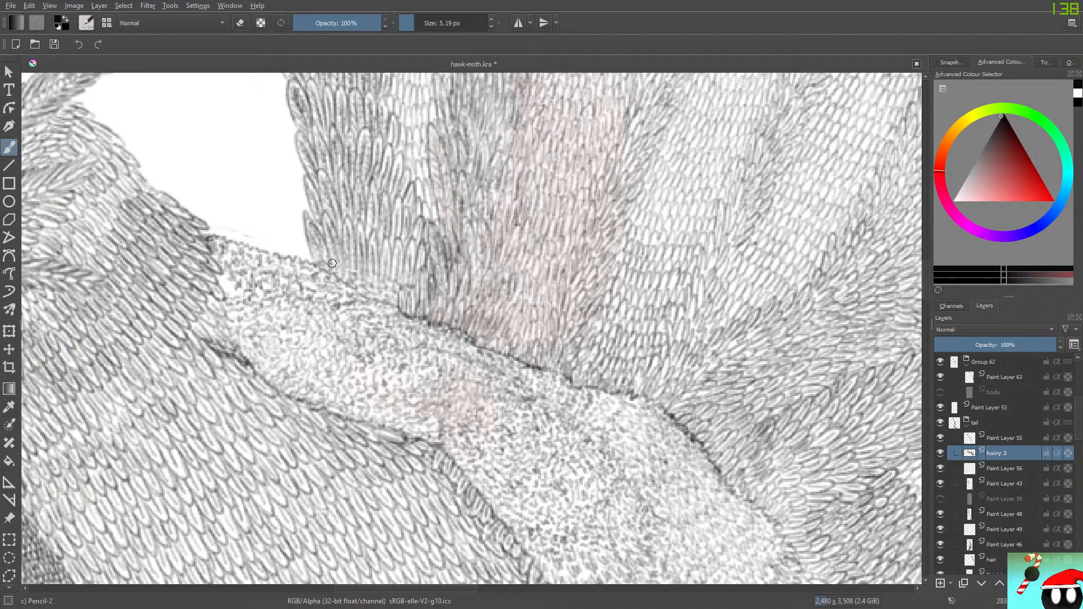
{"action": "left_click_drag", "start_coordinate": [355, 270], "coordinate": [399, 282]}
Step: Save hawk-moth.kra and quit the painting program
{"action": "left_click", "coordinate": [54, 44]}
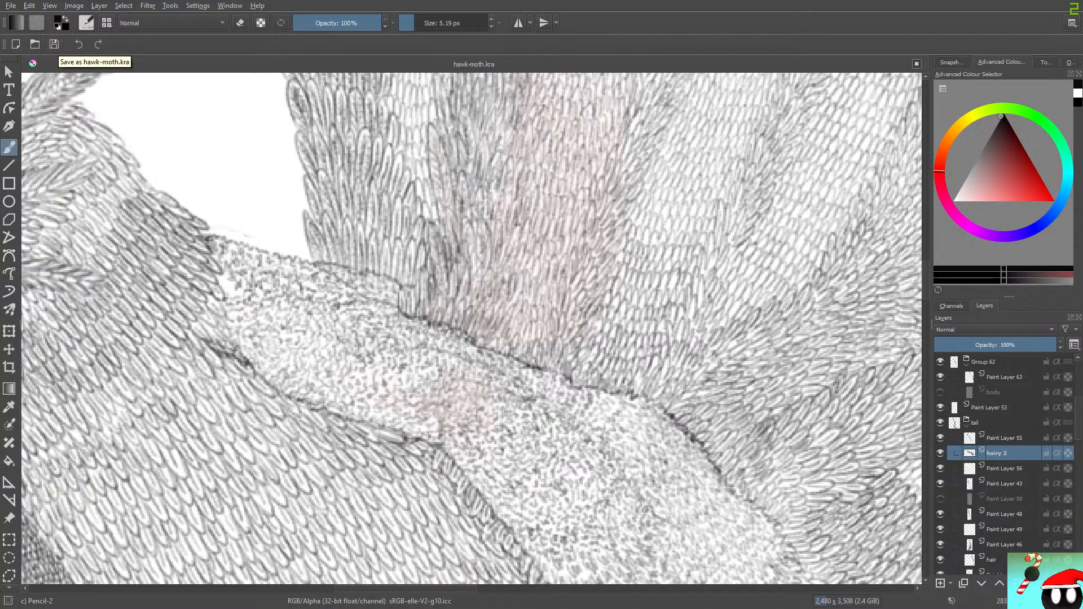
{"action": "key", "text": "alt+f"}
{"action": "key", "text": "Up"}
{"action": "key", "text": "Return"}
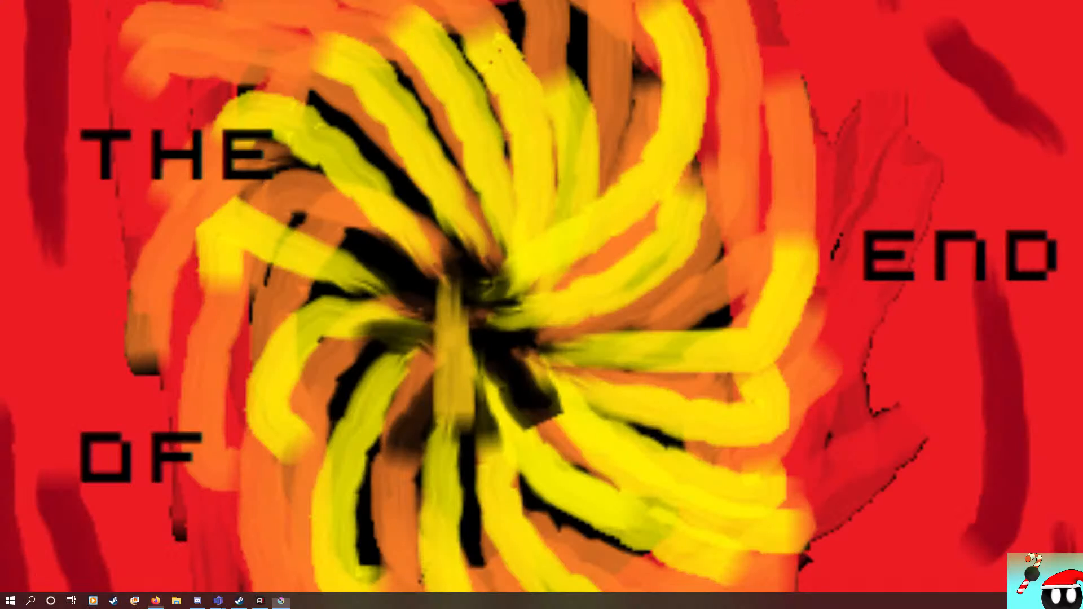